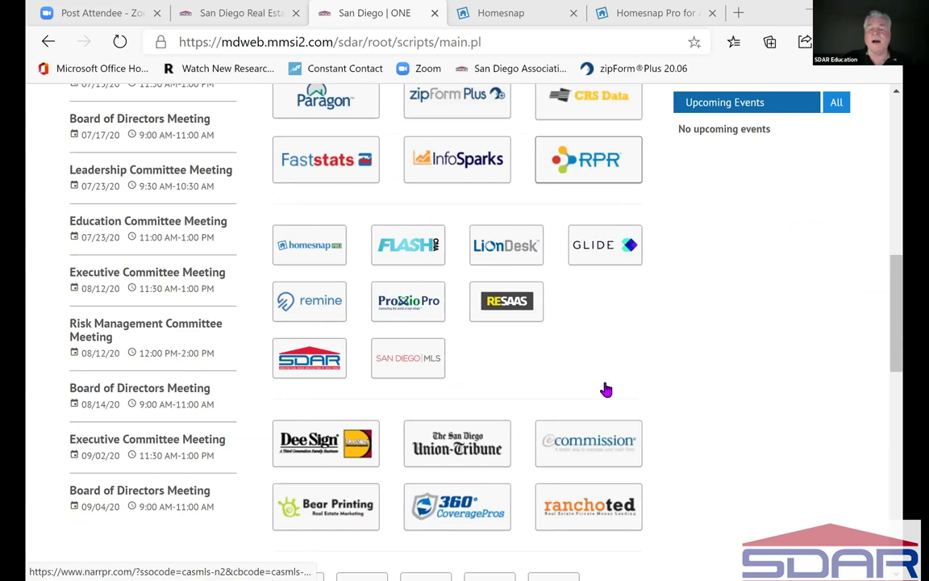
- Scroll the San Diego ONE page to show the partner quick links and social media icons
scroll(607, 391, down, 1)
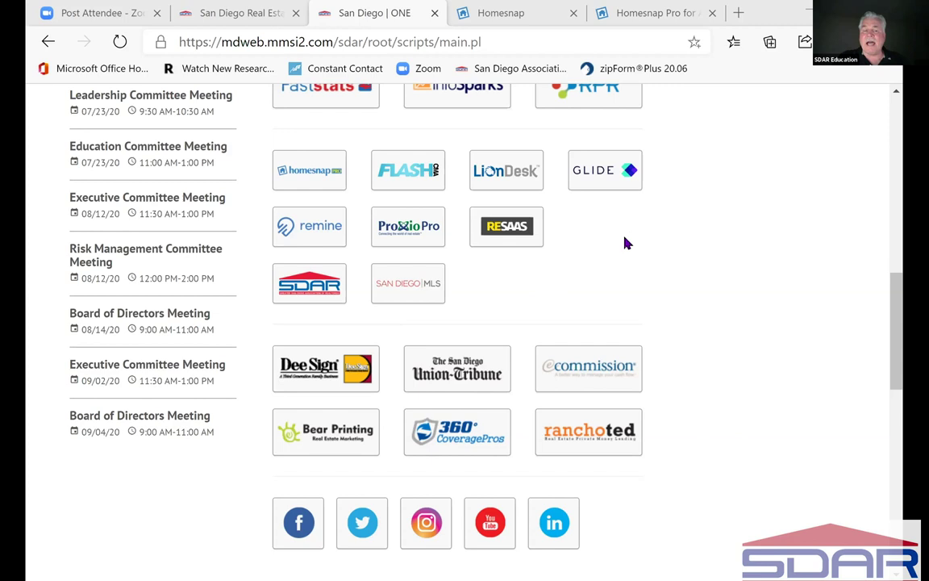
- Launch Homesnap Pro (homesnap.com/pro) in a new tab from the Homesnap quick-link tile
click(322, 179)
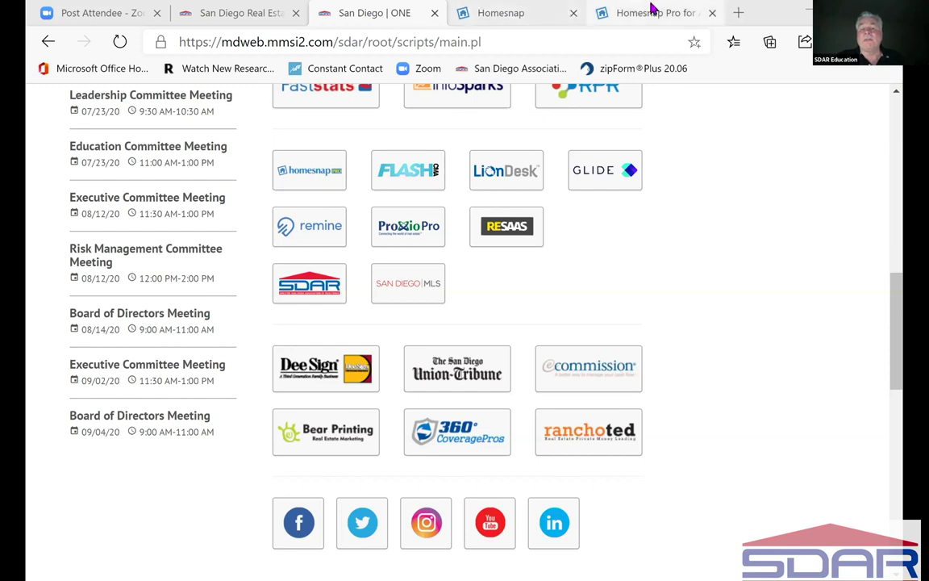
click(315, 176)
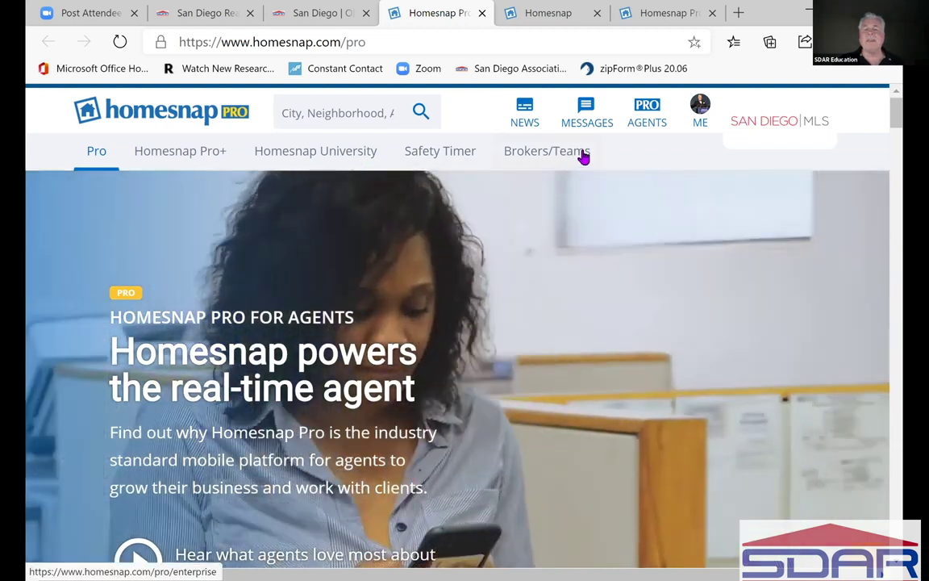
- Close the duplicate Homesnap tab and return to the Homesnap Pro home page via its logo
click(575, 21)
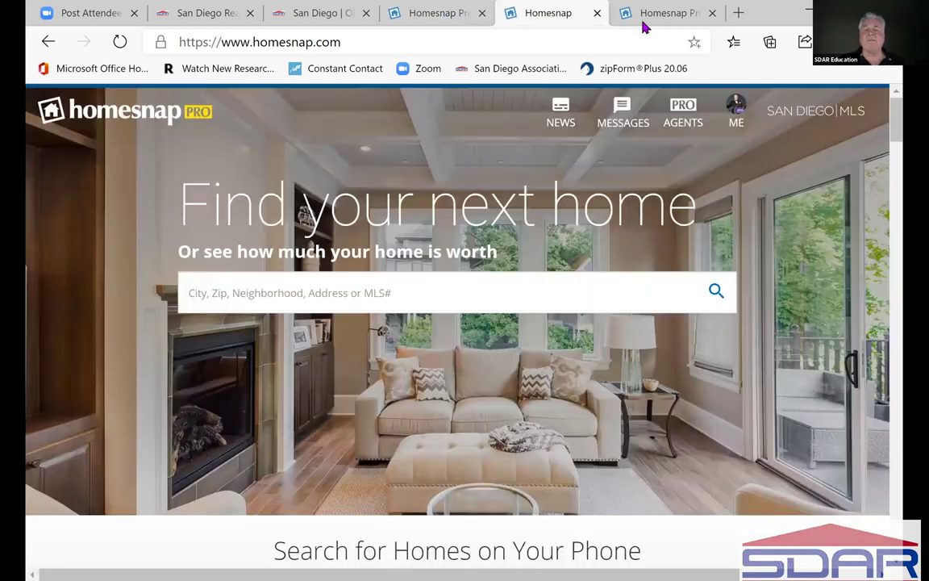
click(649, 17)
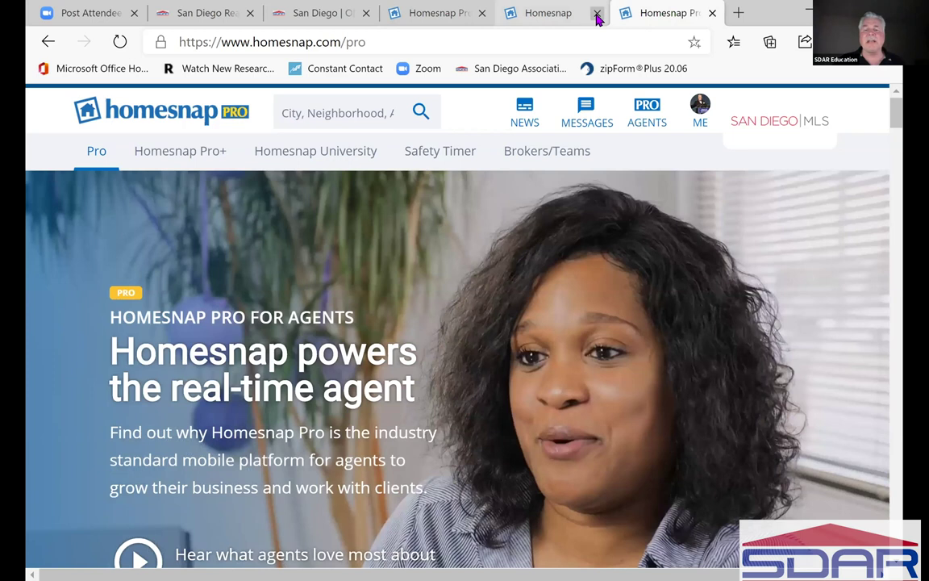
click(597, 14)
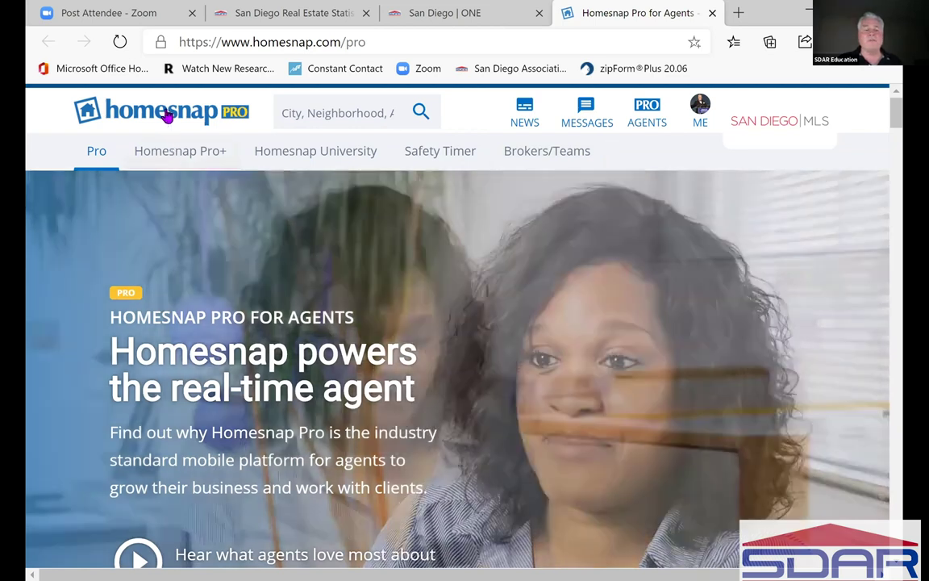
click(166, 117)
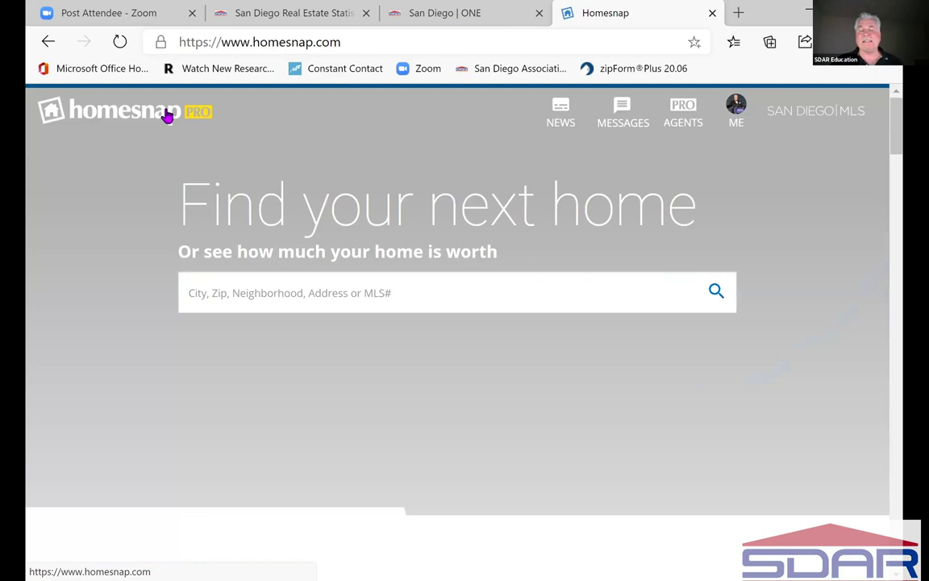
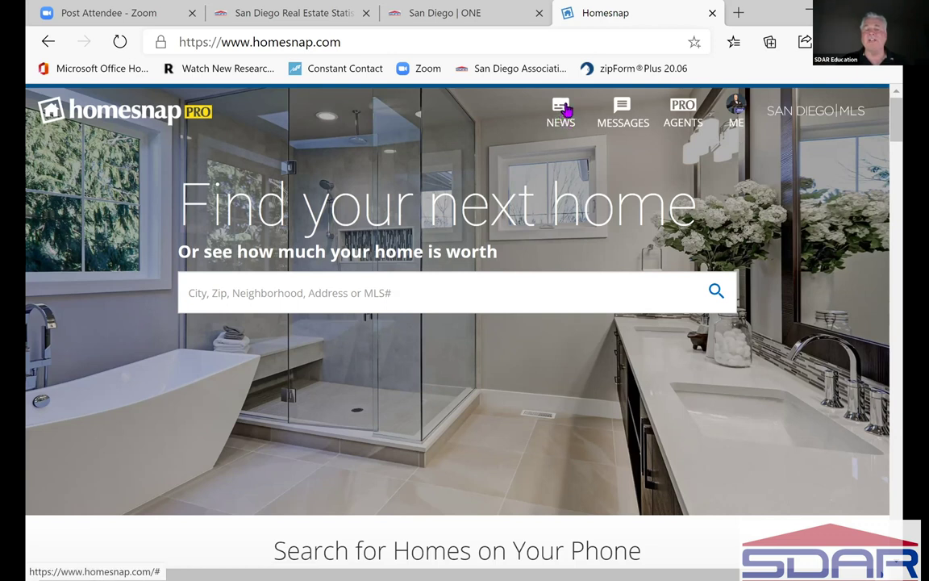
- Open the News Feed and open the full Concierge post on getting more high-quality leads
click(566, 117)
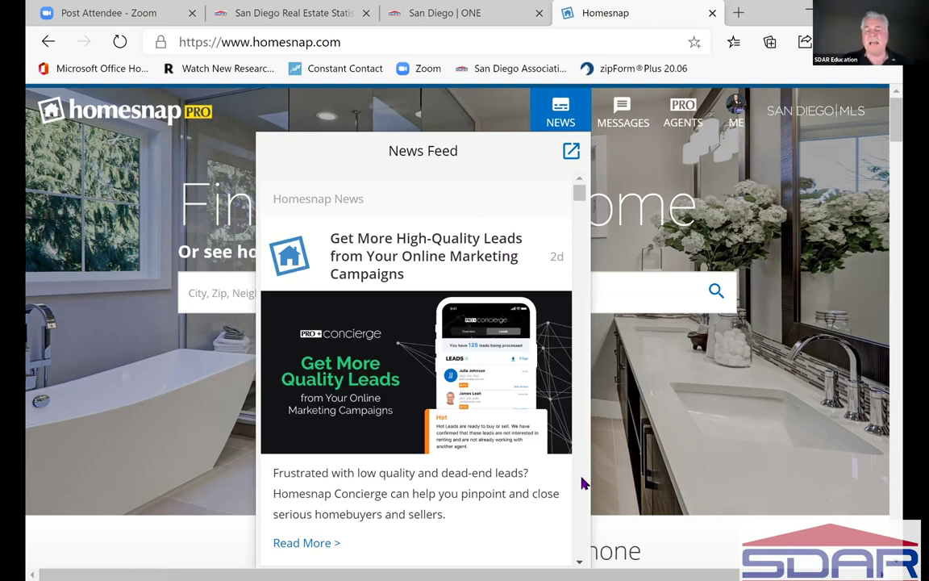
scroll(504, 348, down, 1)
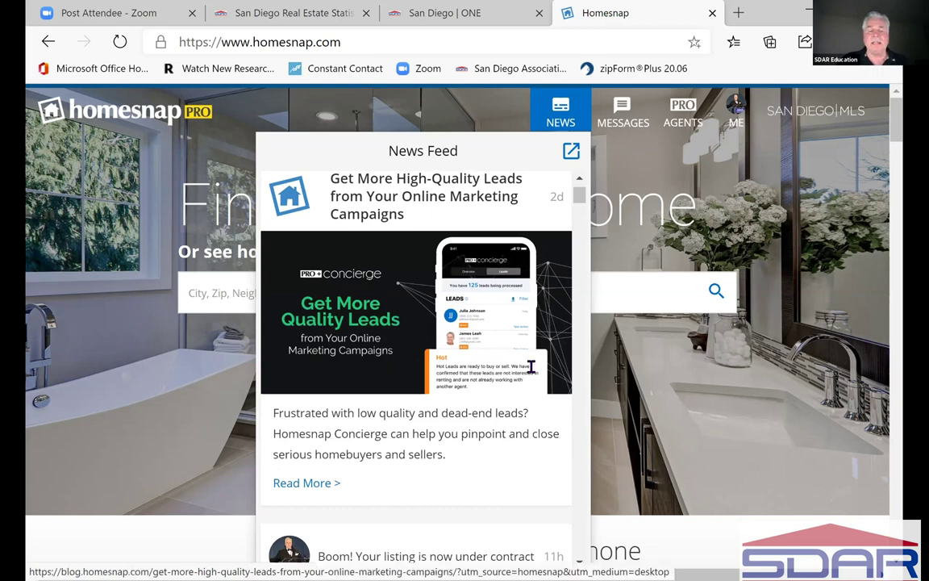
scroll(532, 373, down, 1)
scroll(532, 373, down, 1)
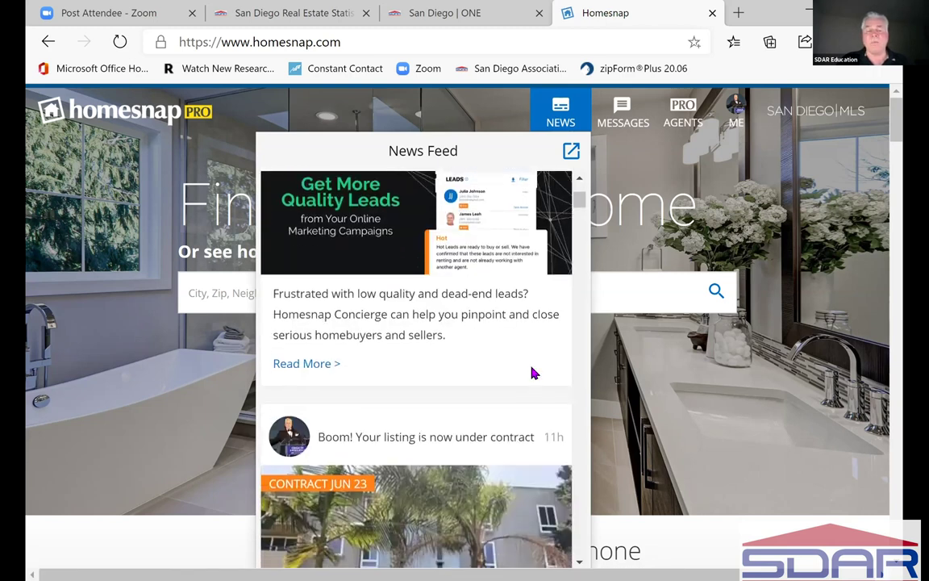
scroll(532, 373, down, 1)
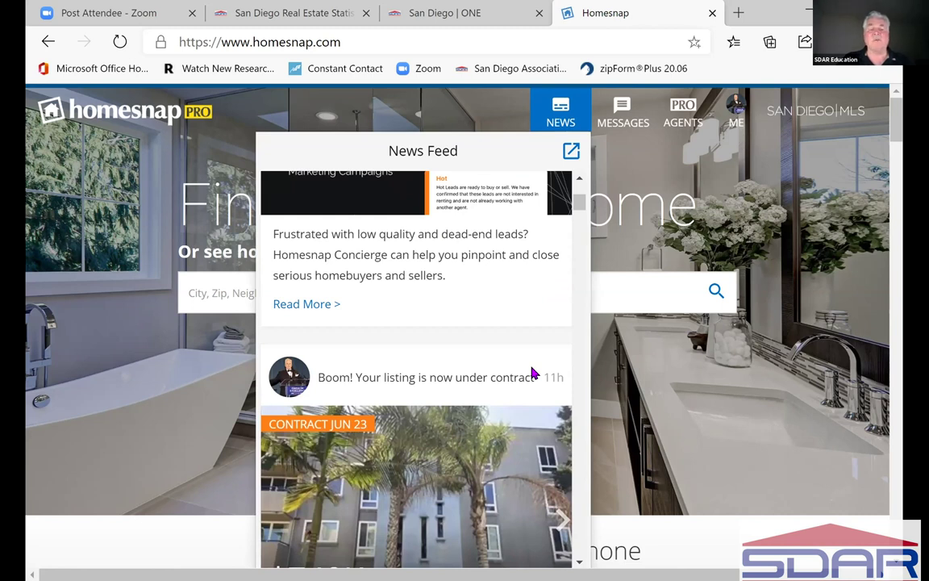
click(305, 307)
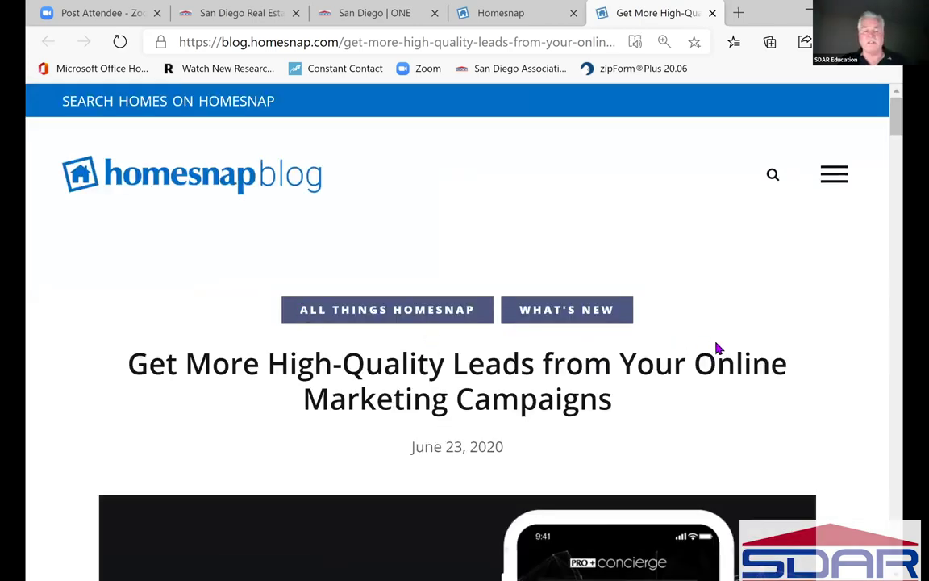
- Scroll through the blog article down to its labor-intensive-process section
scroll(718, 349, down, 1)
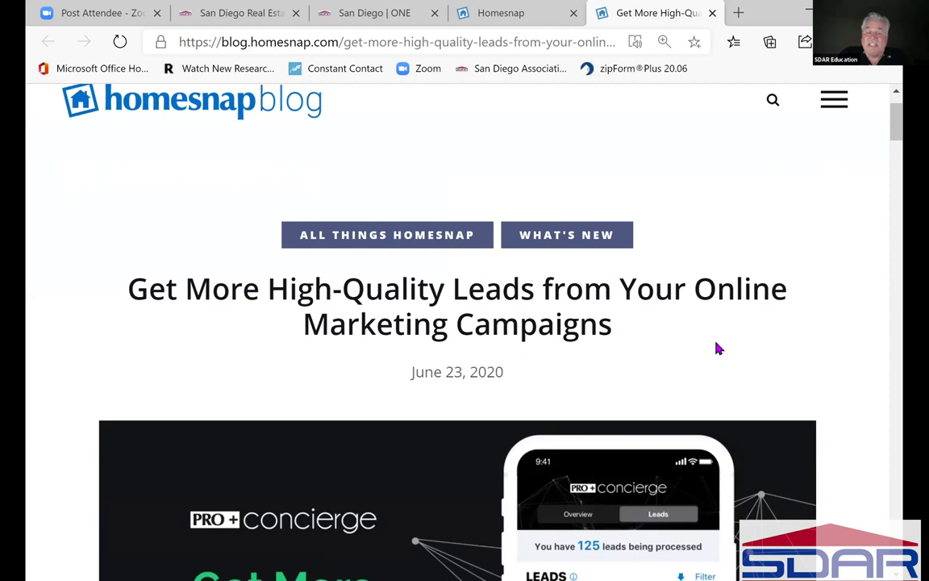
scroll(718, 348, down, 5)
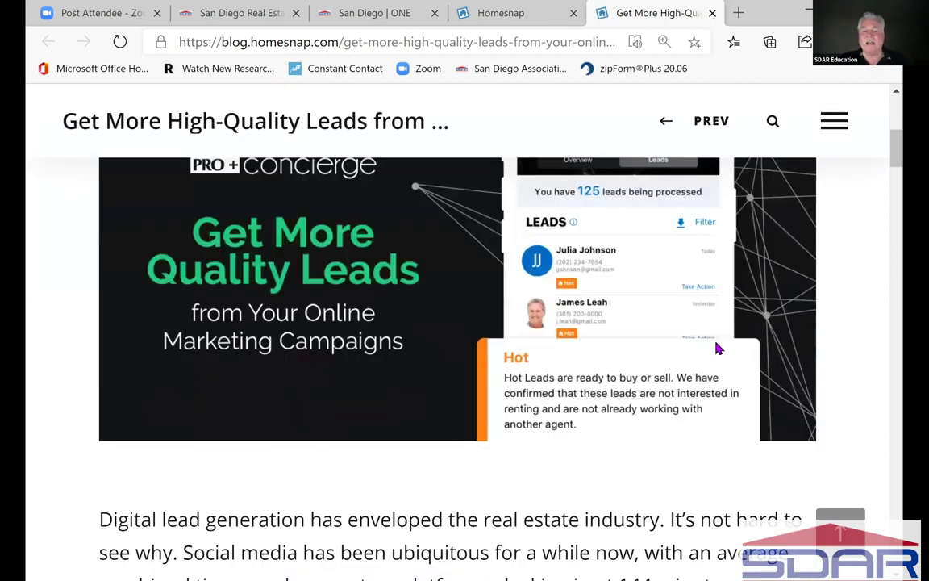
scroll(717, 348, down, 4)
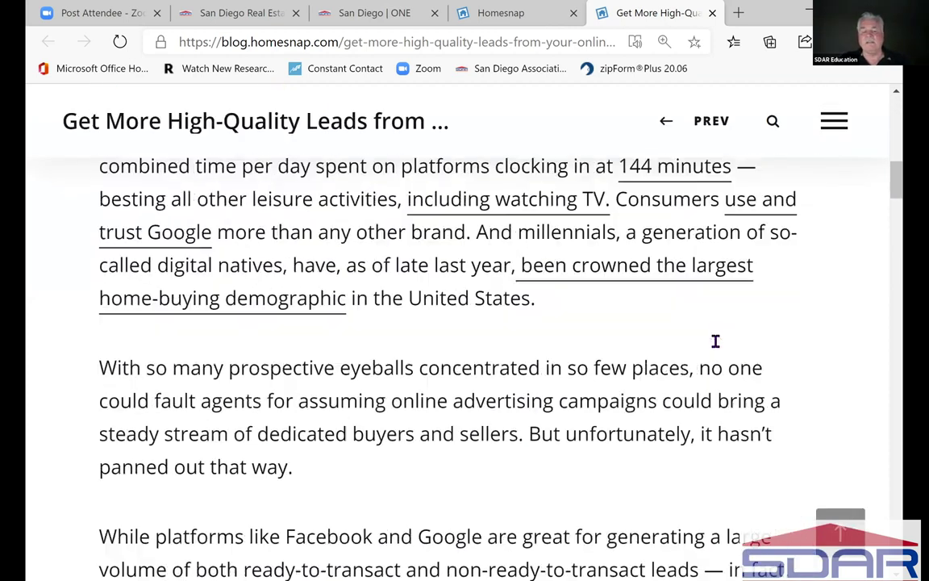
scroll(716, 341, down, 4)
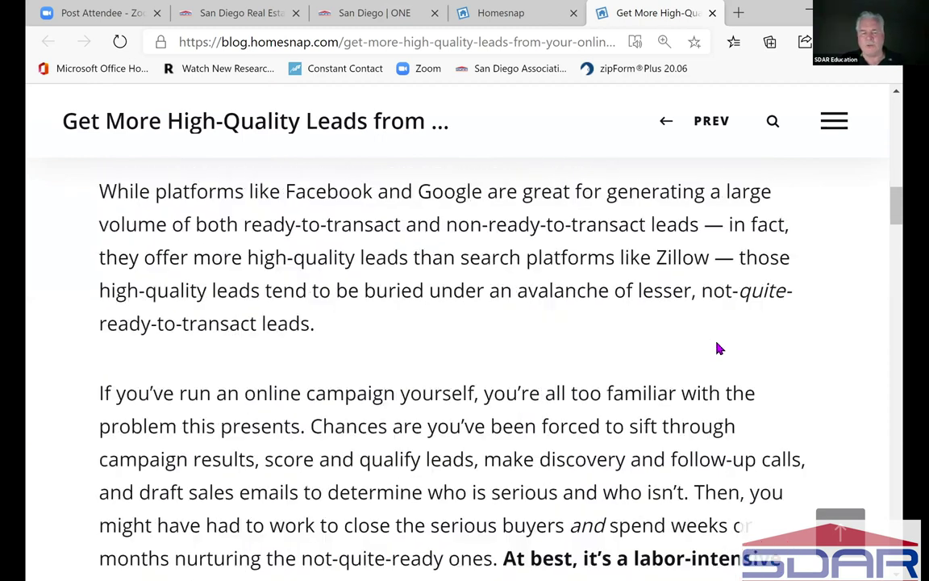
scroll(715, 341, down, 1)
scroll(716, 341, down, 2)
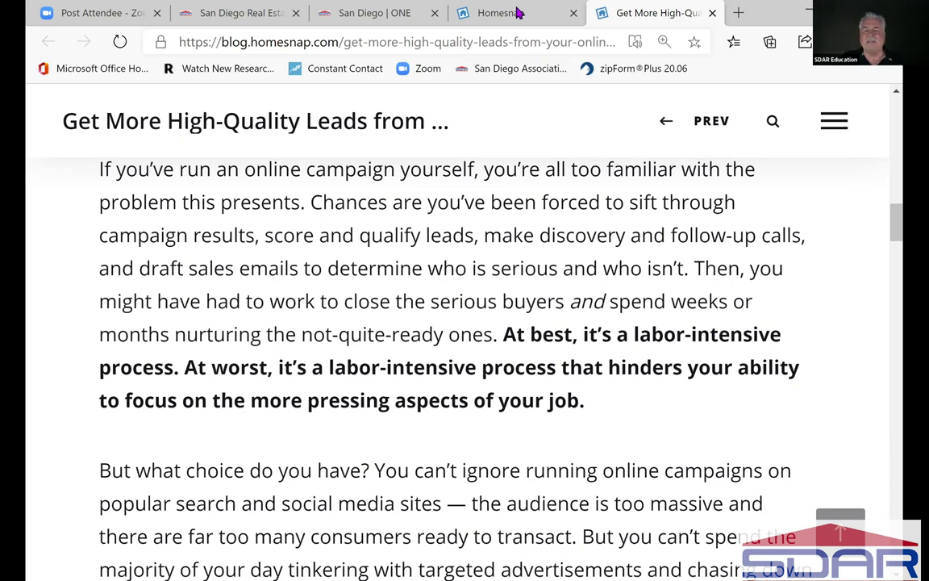
- Back on the Homesnap tab, advance the $749K listing's photos two places to the living room
key(ctrl+shift+Tab)
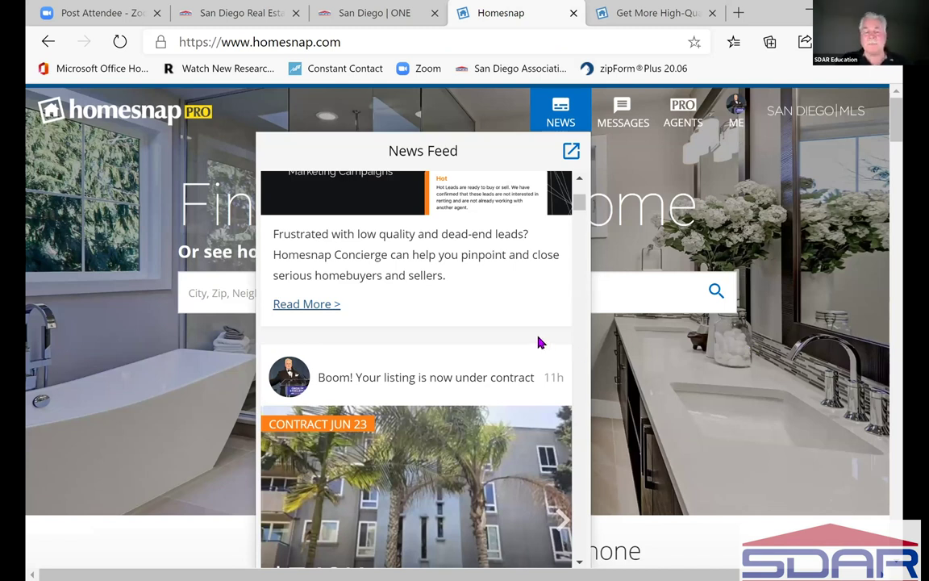
scroll(533, 345, down, 1)
scroll(531, 345, down, 1)
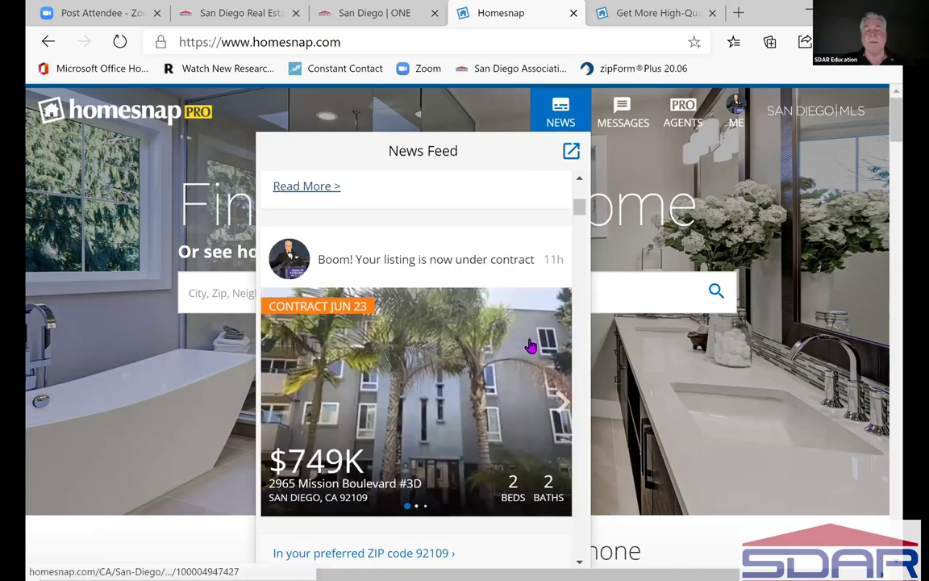
scroll(530, 346, down, 1)
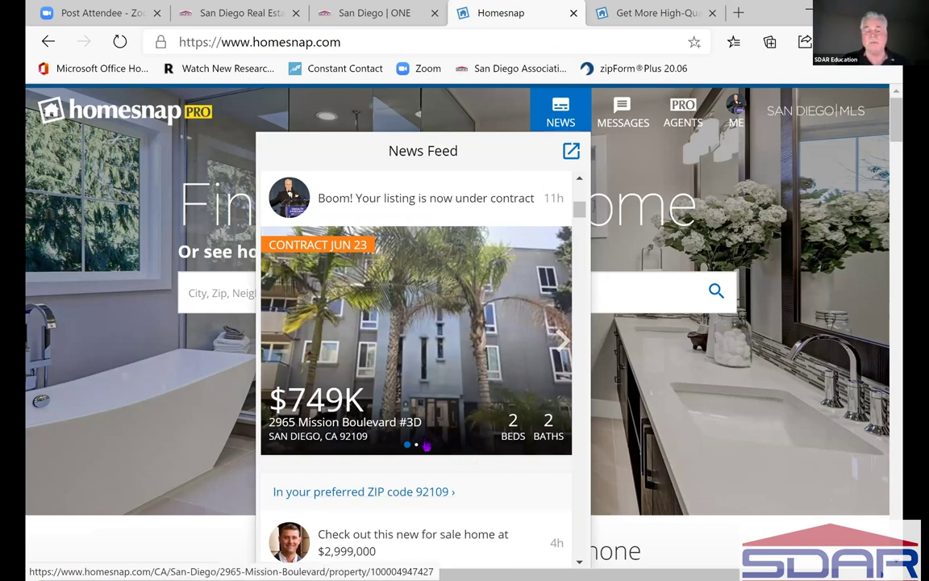
click(561, 341)
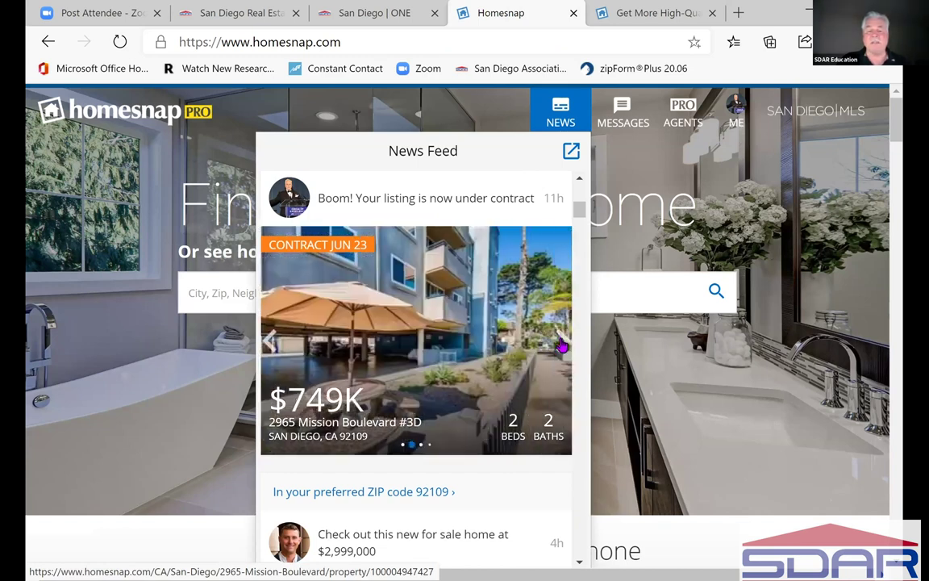
click(560, 342)
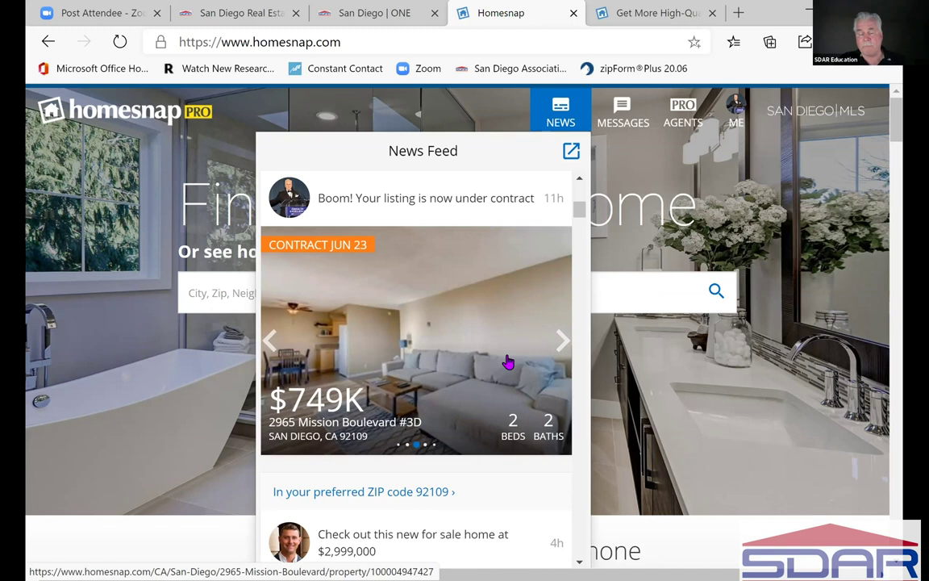
scroll(508, 363, down, 1)
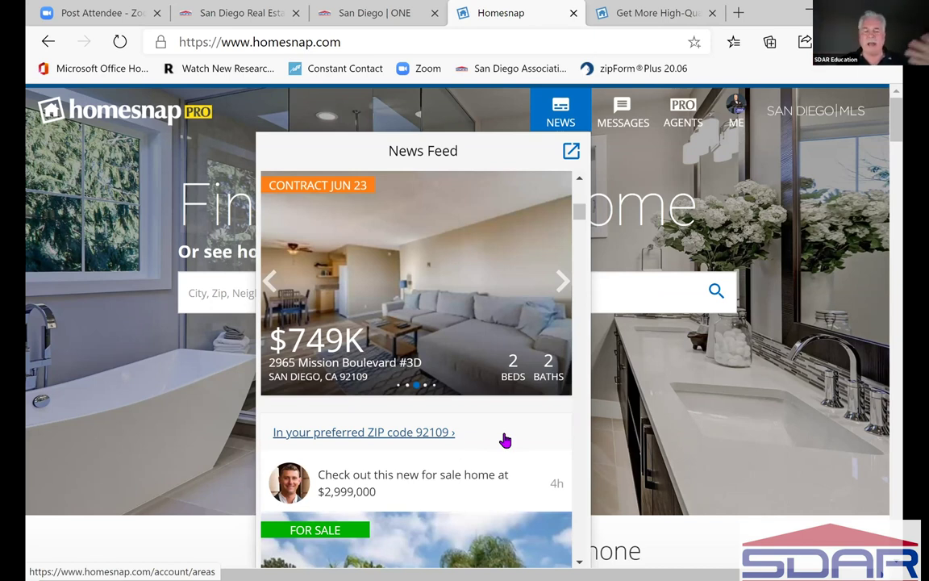
scroll(505, 442, down, 1)
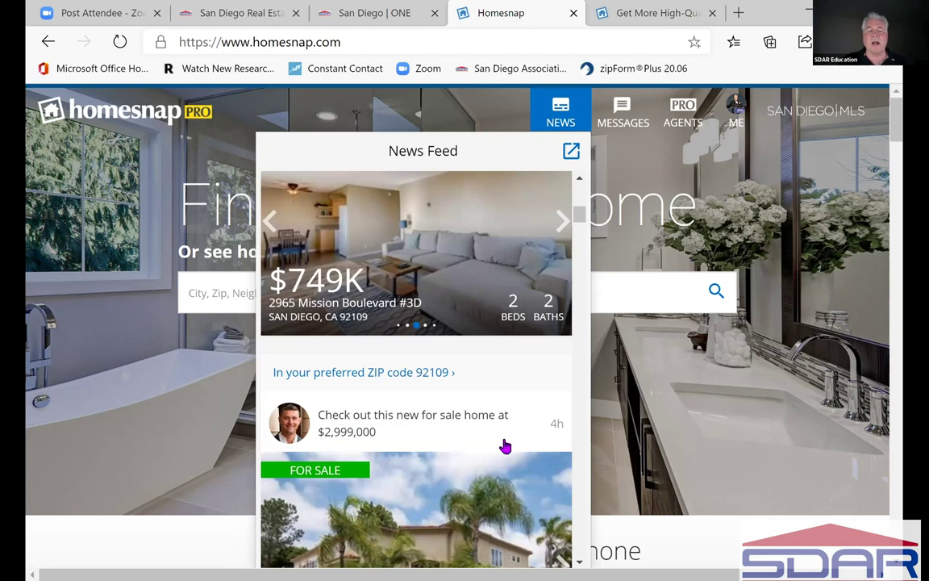
scroll(505, 446, down, 1)
scroll(505, 446, down, 2)
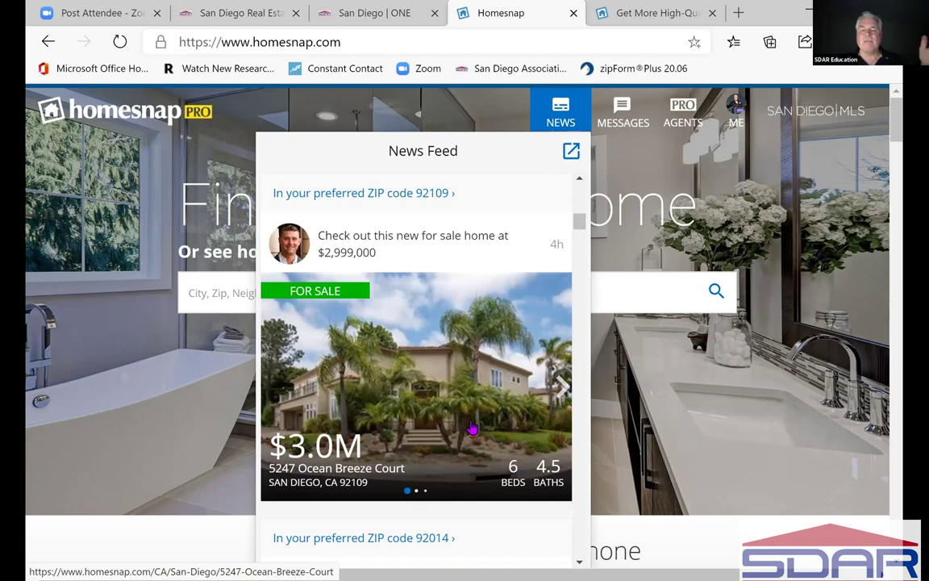
scroll(471, 428, down, 1)
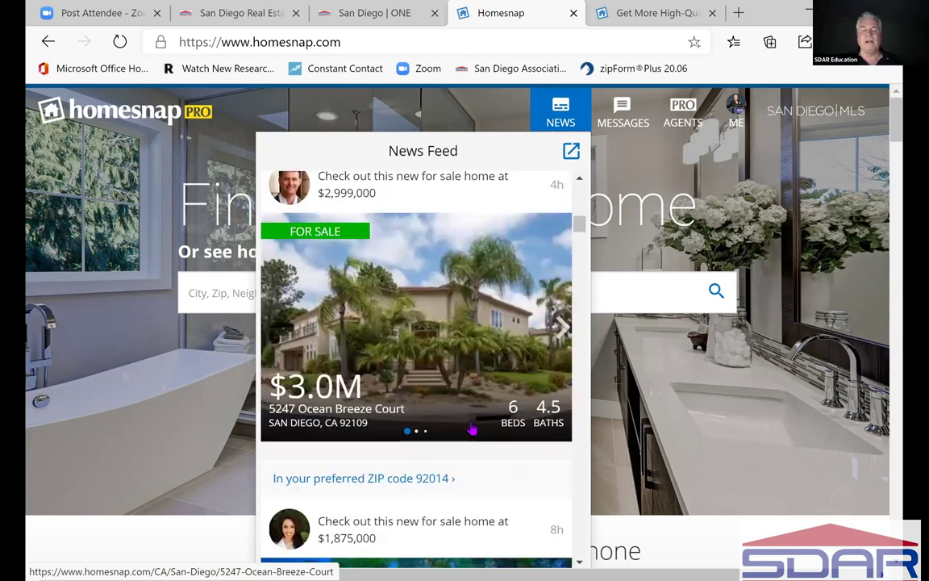
scroll(472, 428, down, 1)
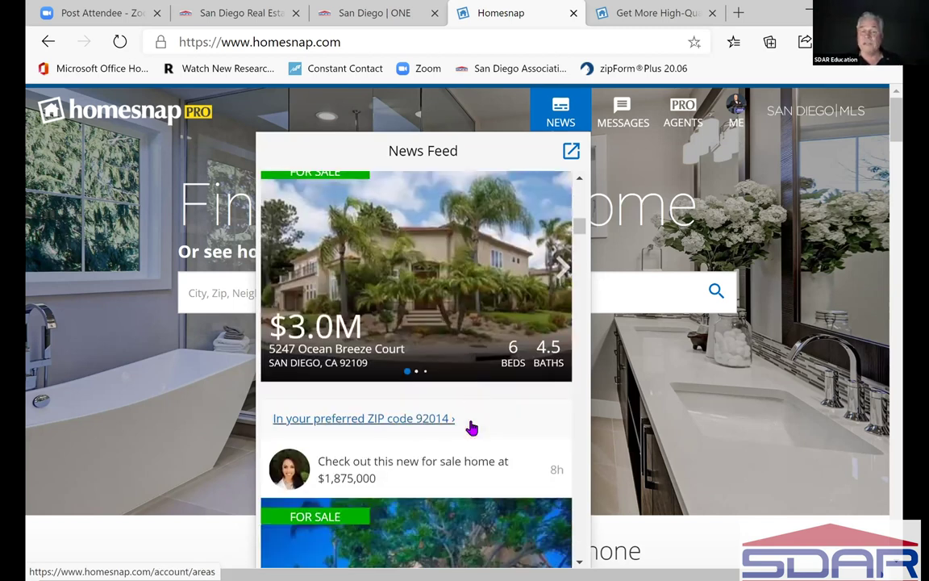
scroll(472, 427, down, 1)
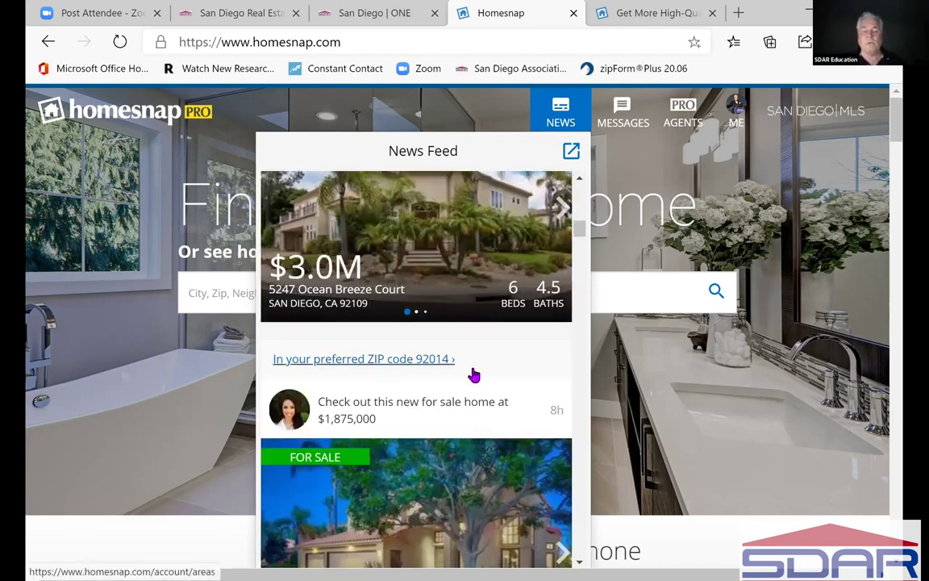
scroll(473, 375, down, 2)
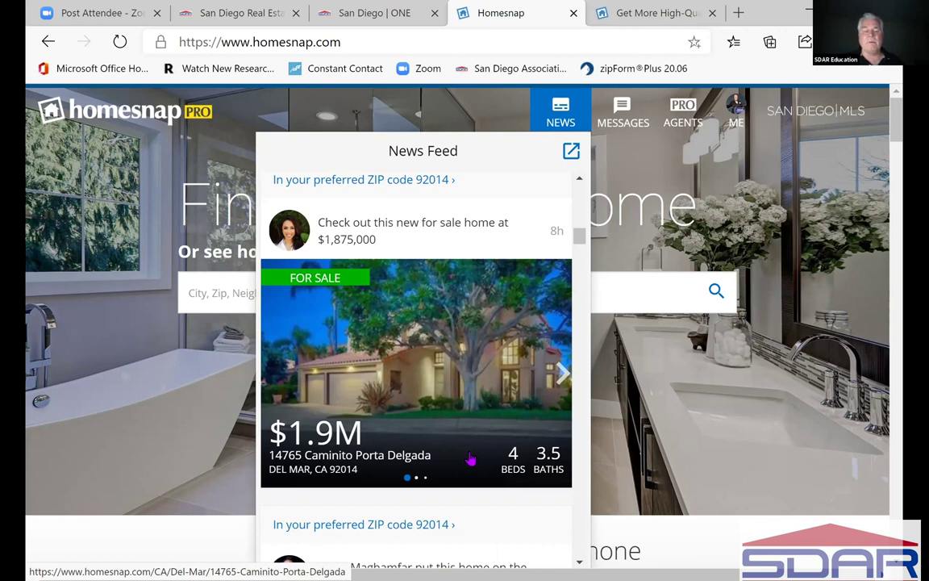
scroll(470, 458, down, 1)
scroll(470, 458, up, 1)
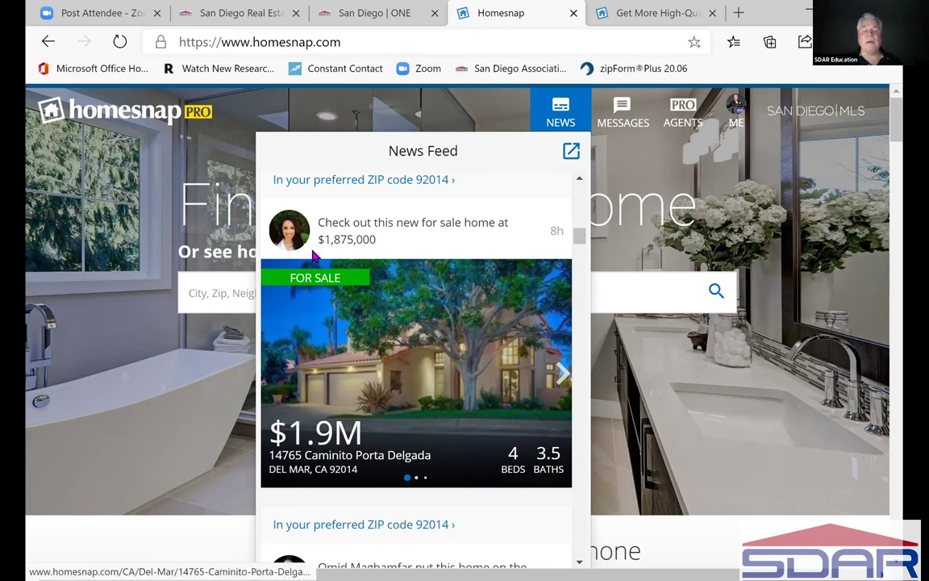
- Open the posting agent's profile, read the How Am I Connected? explanation, then dismiss it
click(286, 226)
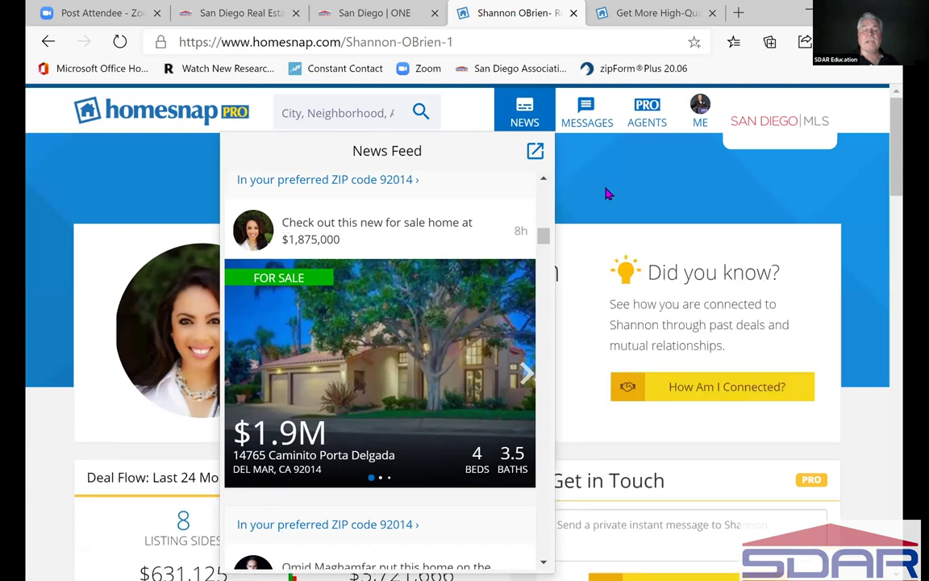
click(761, 209)
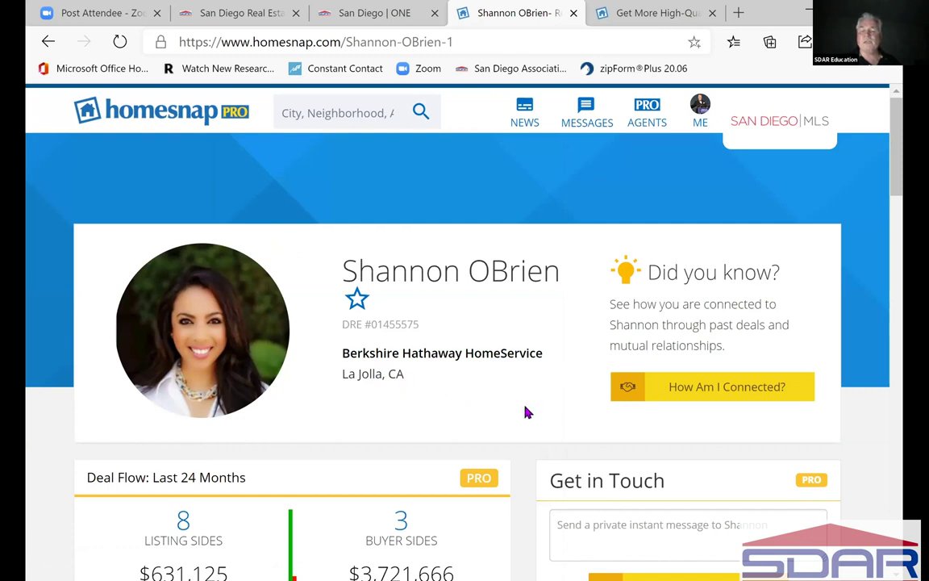
click(712, 392)
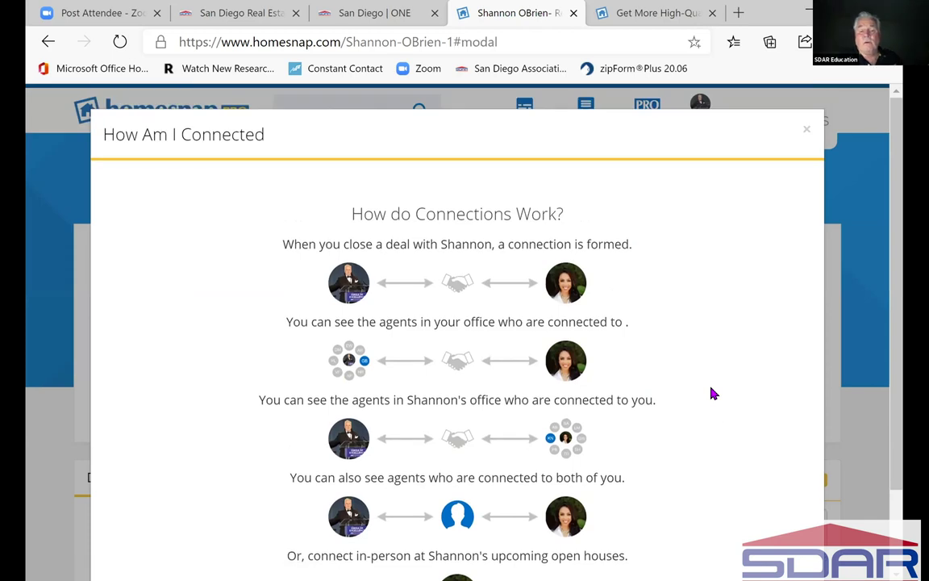
scroll(713, 393, down, 2)
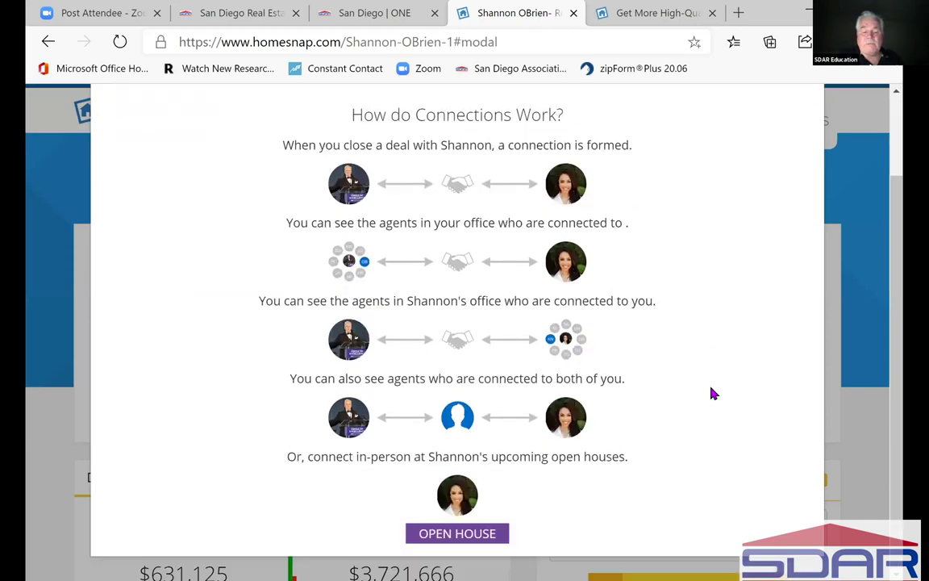
scroll(713, 393, up, 2)
scroll(713, 393, down, 2)
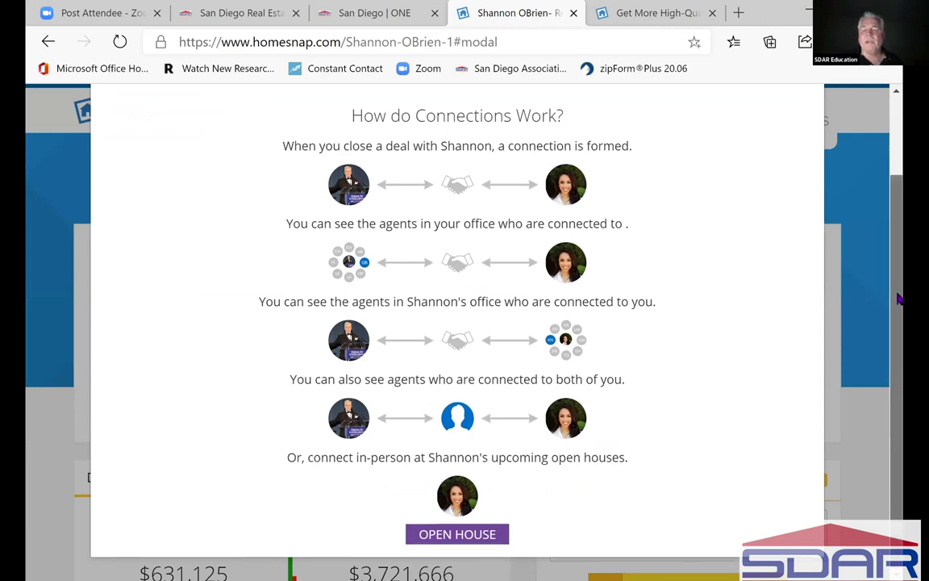
scroll(899, 298, up, 2)
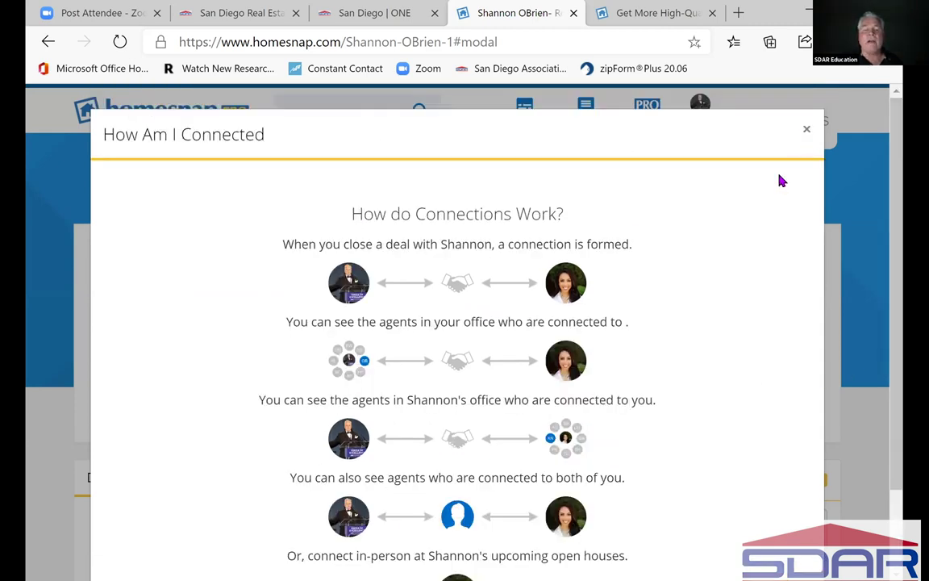
key(Escape)
- Scroll through the agent's deal flow and listing map
scroll(425, 398, down, 2)
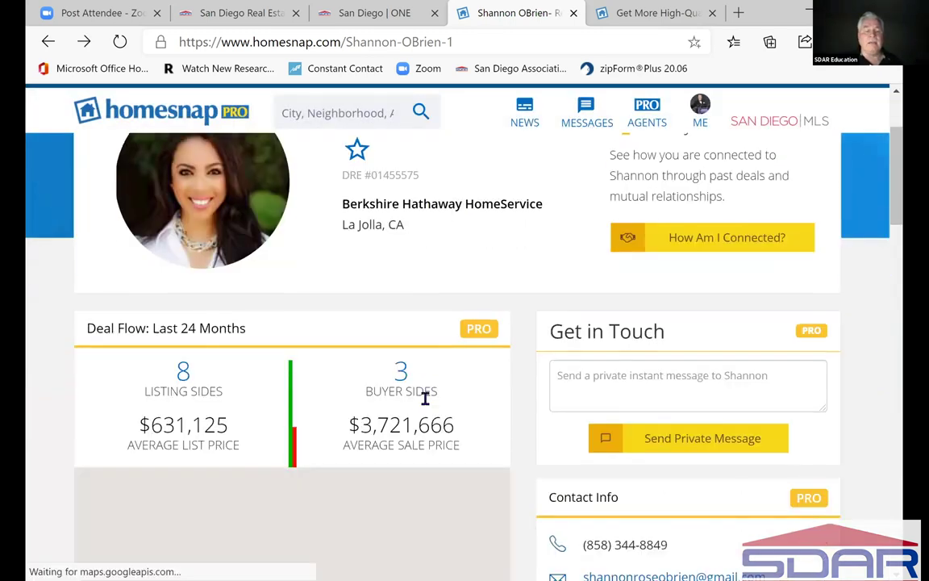
scroll(425, 398, down, 1)
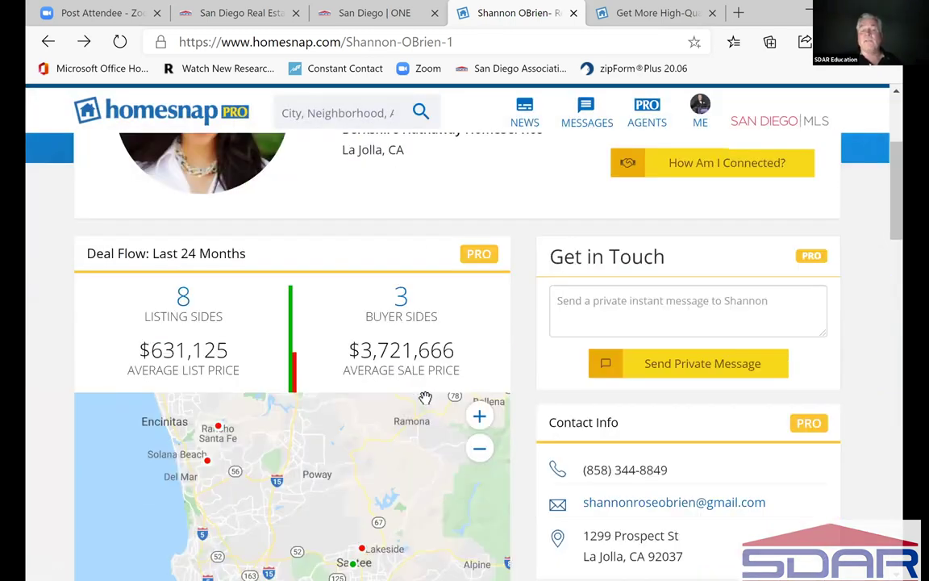
scroll(425, 398, down, 1)
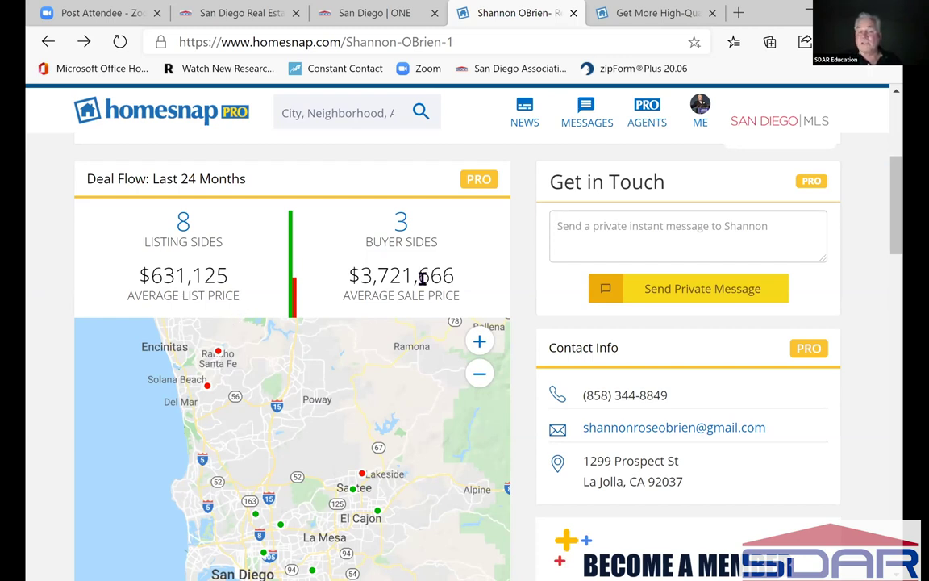
scroll(413, 315, down, 1)
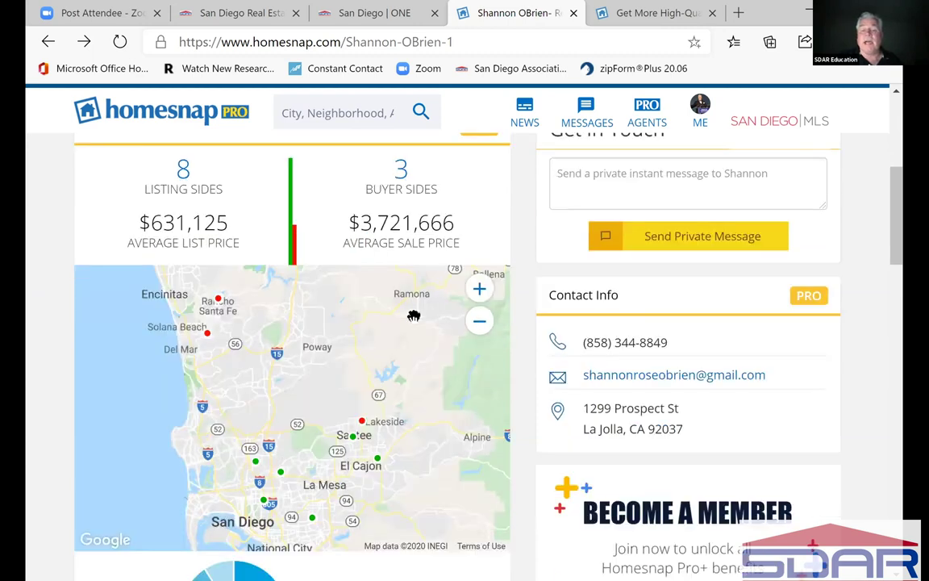
scroll(413, 315, up, 1)
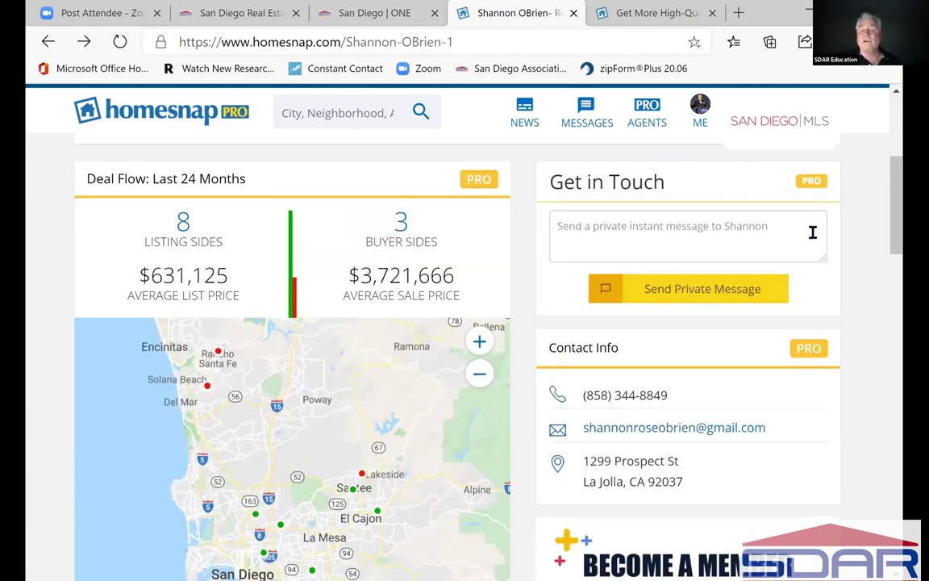
scroll(896, 226, up, 1)
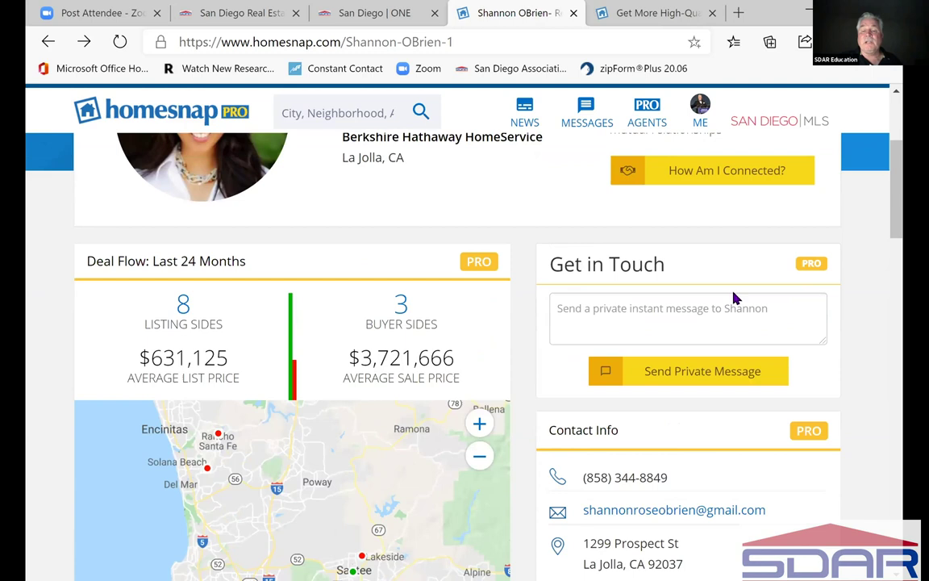
- Start a private message to the agent in the profile's message box
click(680, 314)
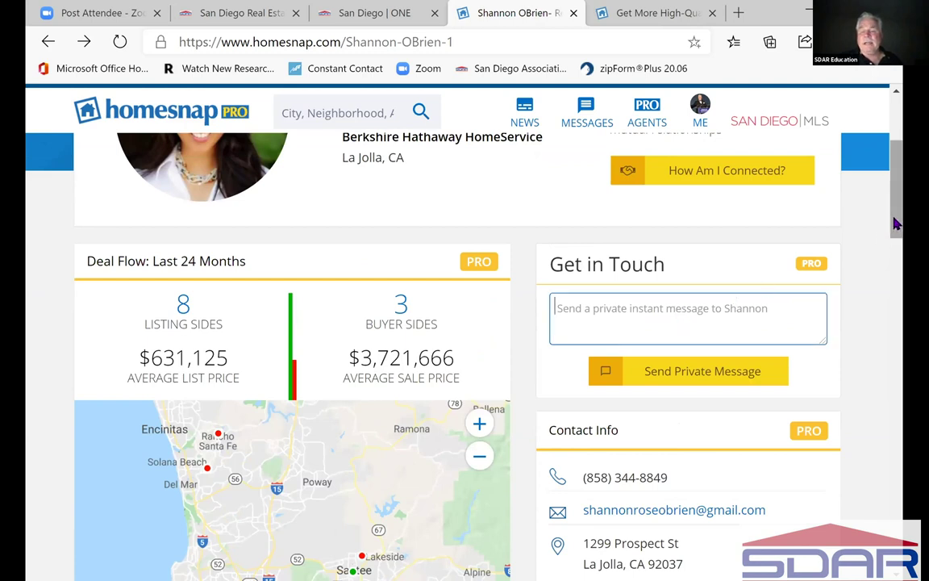
drag(897, 222, 902, 272)
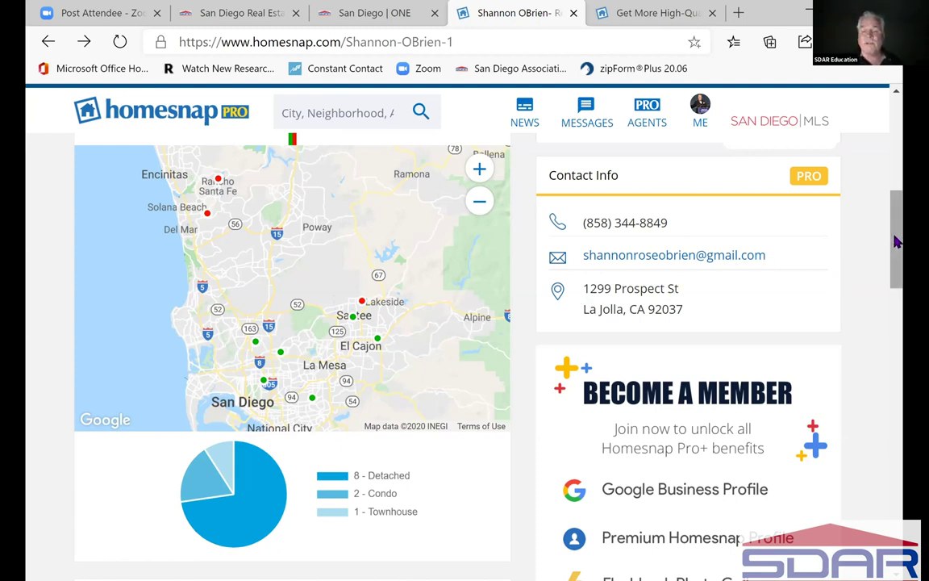
drag(892, 251, 892, 280)
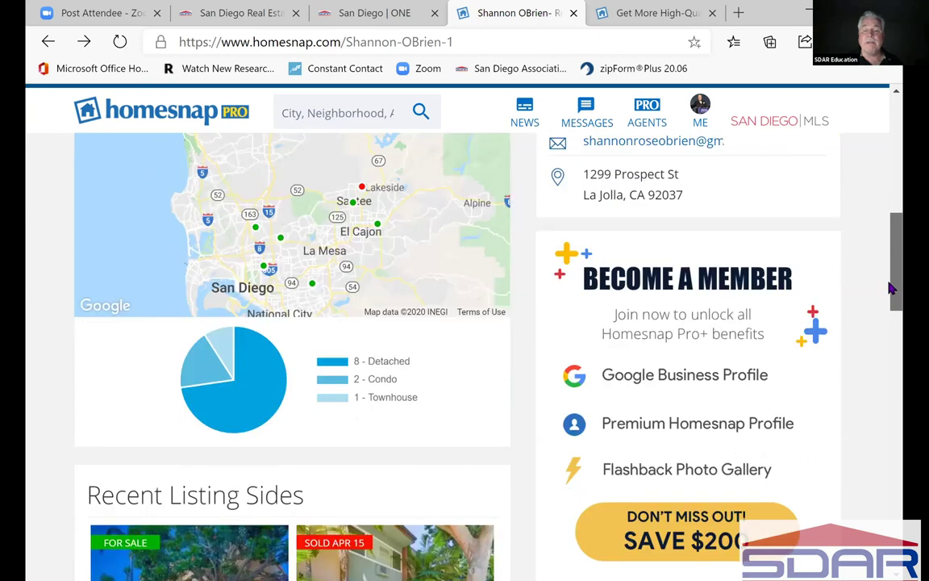
scroll(892, 287, down, 2)
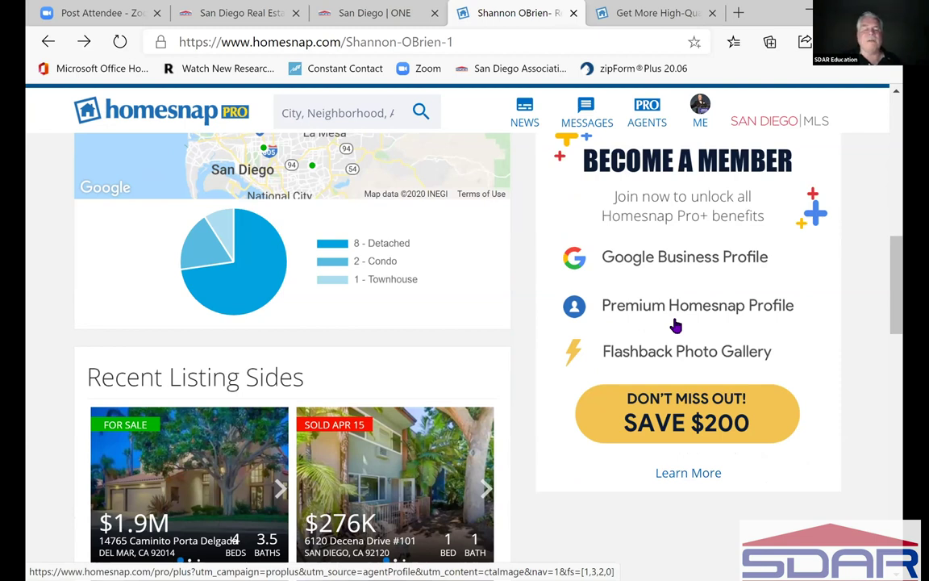
scroll(676, 325, up, 1)
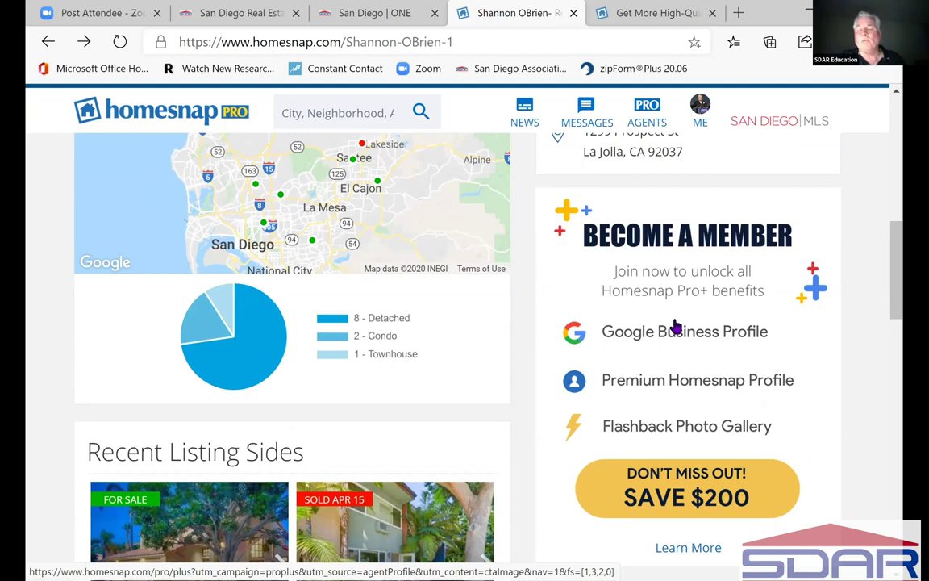
scroll(676, 325, down, 1)
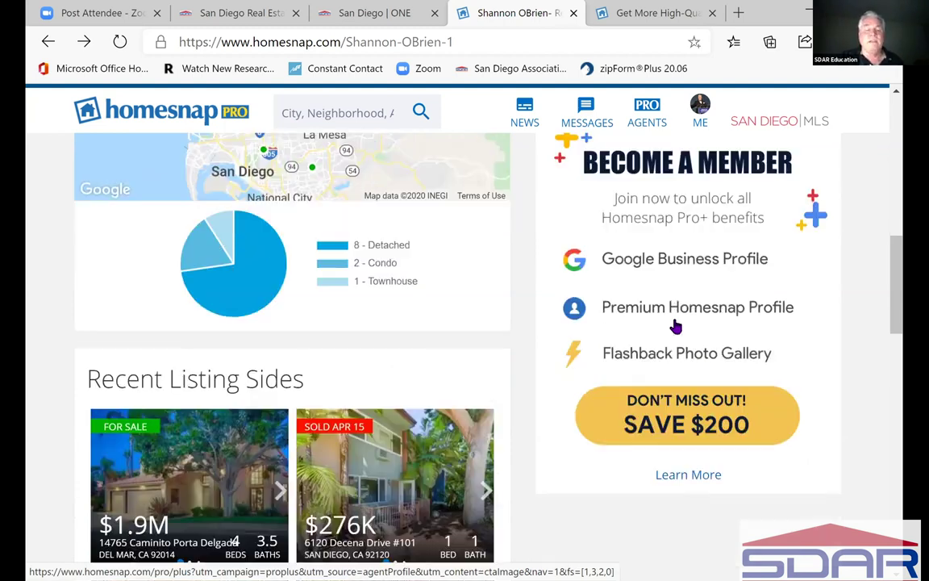
scroll(676, 325, up, 3)
- Scroll past the 8 listing and 3 buyer sides to the footer, then back up
scroll(676, 326, down, 2)
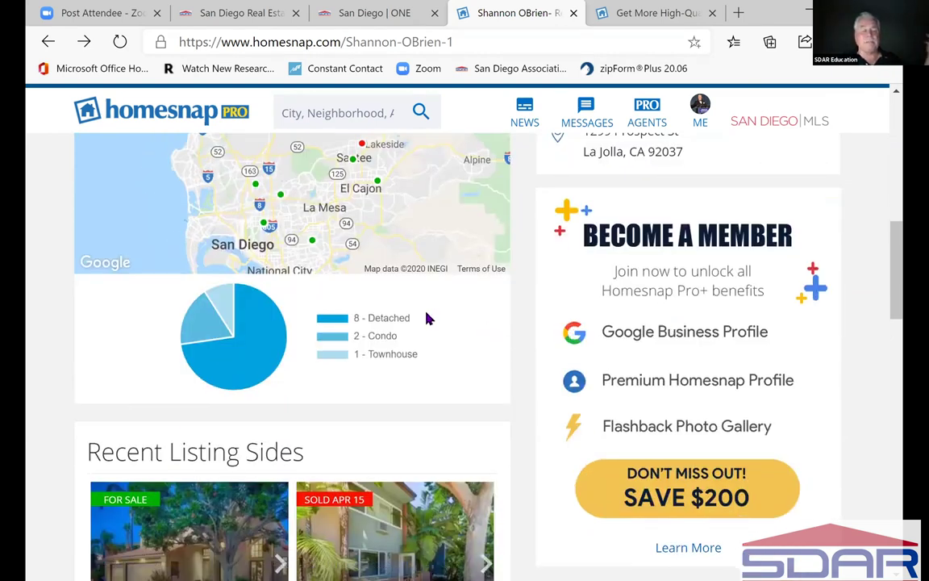
scroll(427, 318, down, 3)
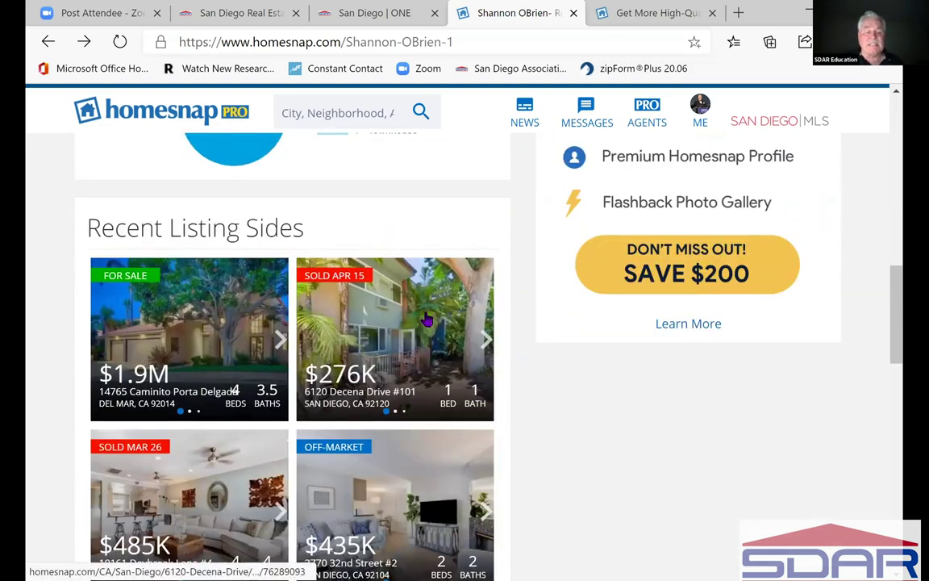
scroll(428, 319, down, 1)
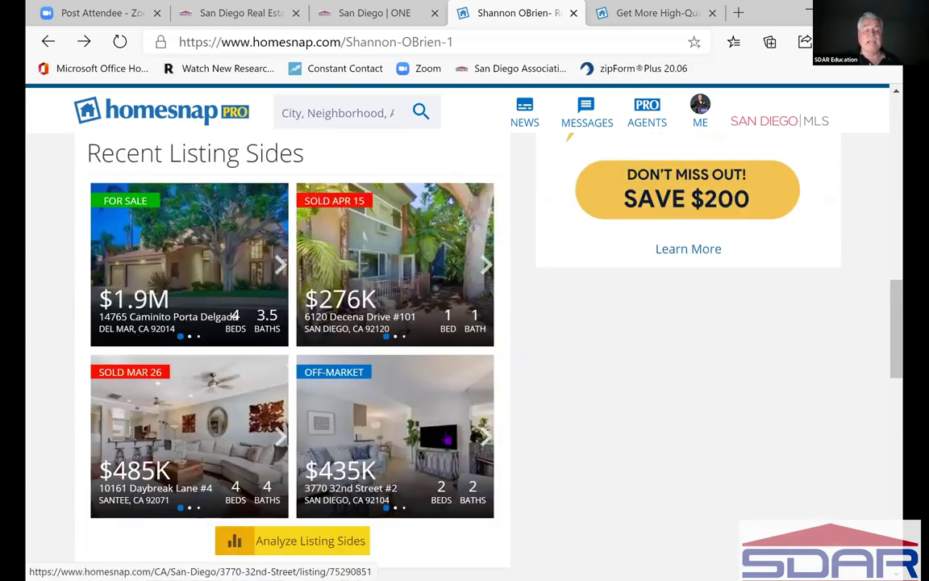
scroll(438, 414, down, 2)
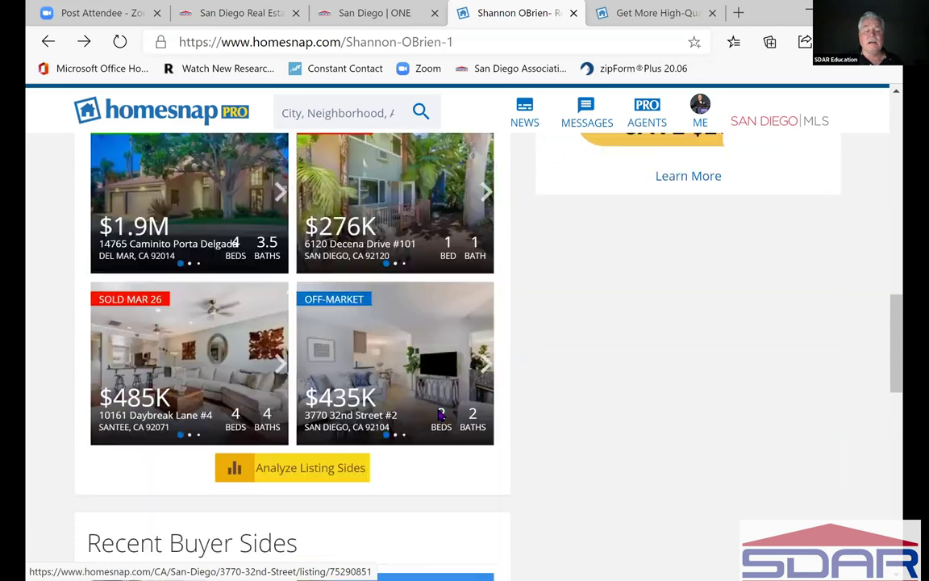
scroll(438, 415, down, 4)
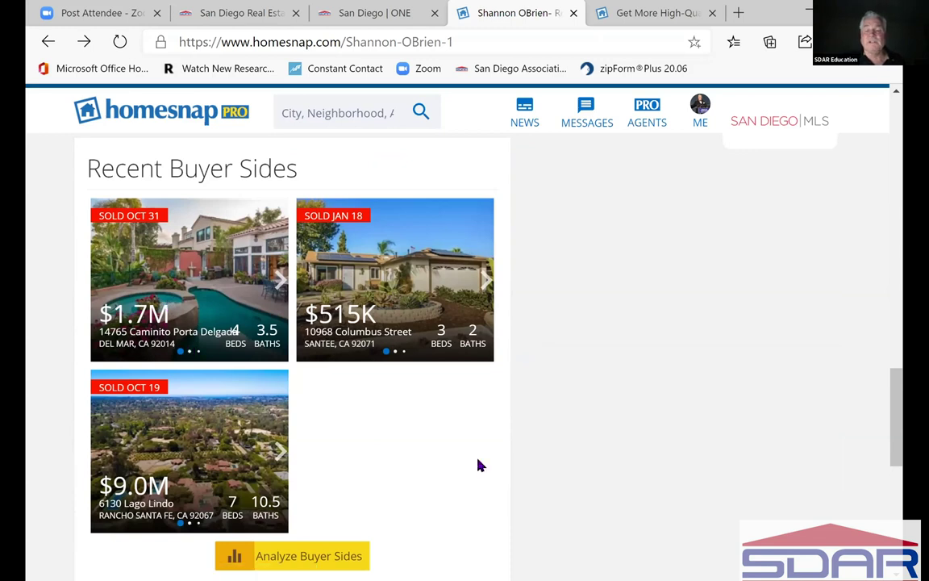
scroll(478, 465, down, 3)
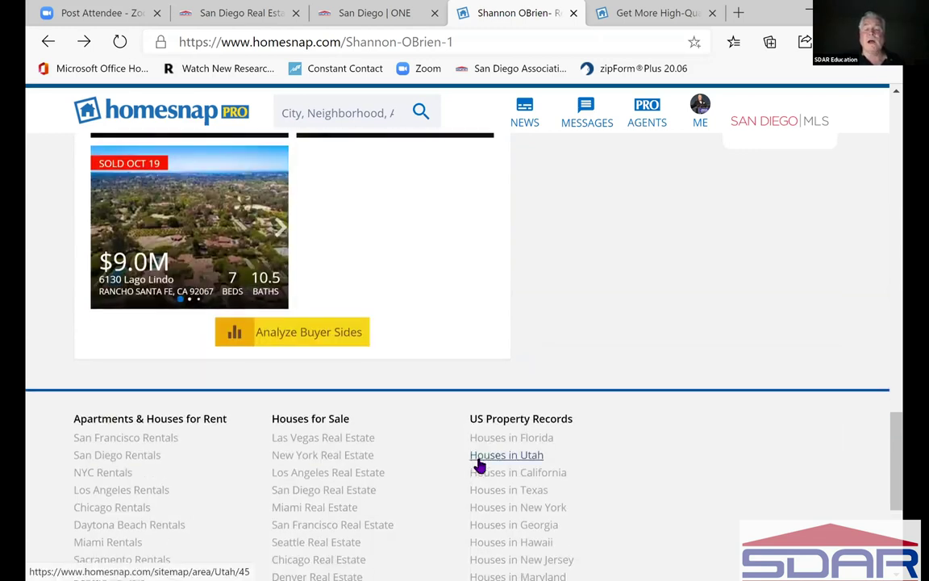
drag(897, 477, 898, 421)
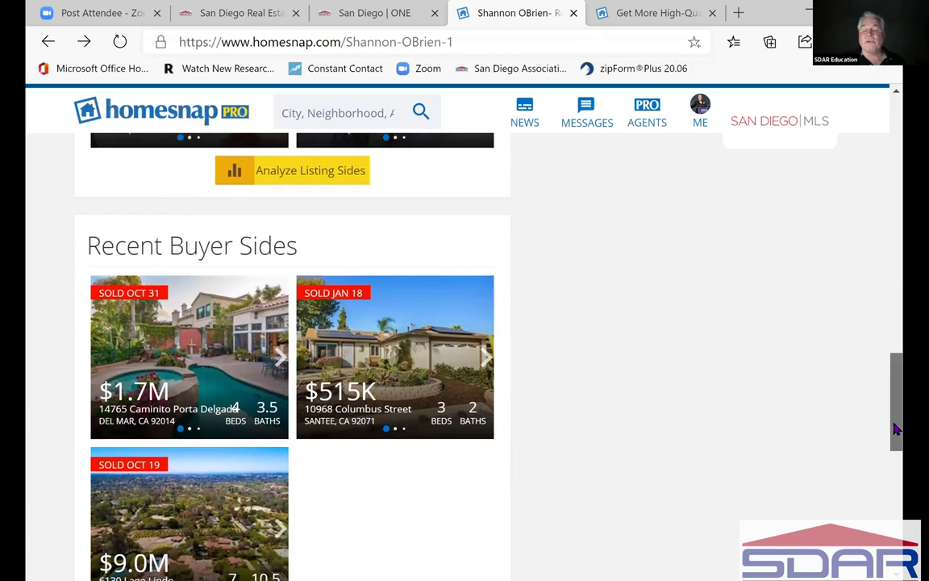
scroll(877, 243, up, 5)
scroll(877, 116, up, 5)
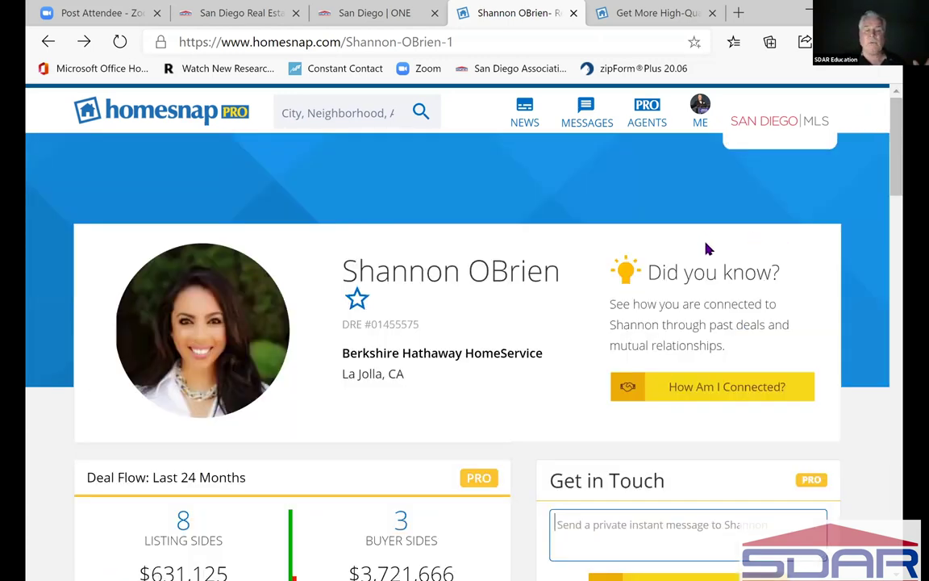
- Open the News Feed over the profile and scroll down to the $1.4M Del Mar listing
click(526, 119)
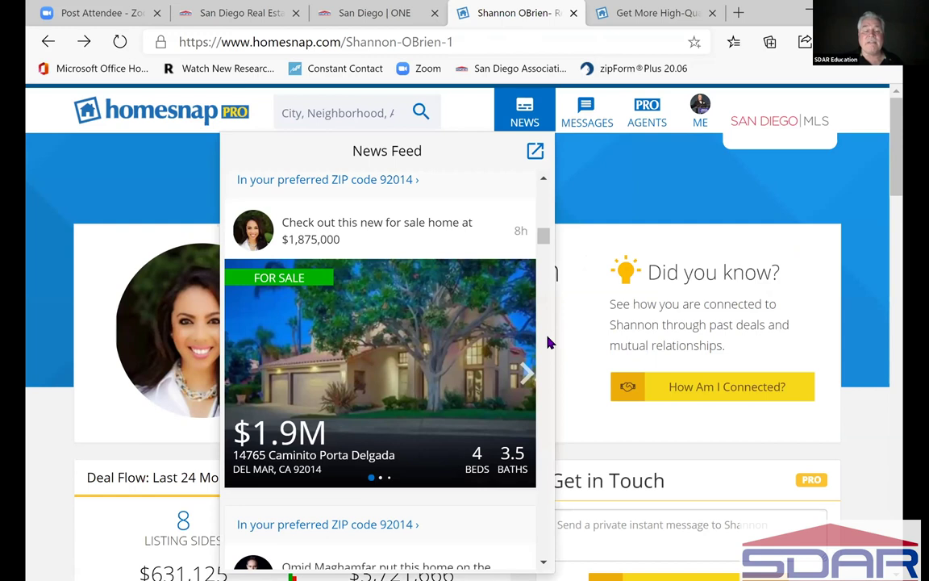
scroll(548, 343, down, 4)
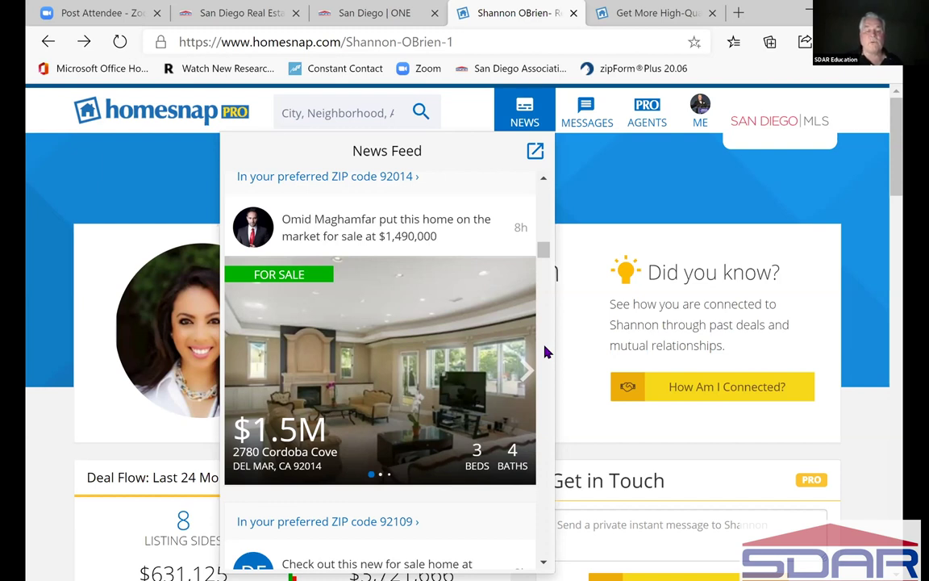
scroll(545, 352, down, 4)
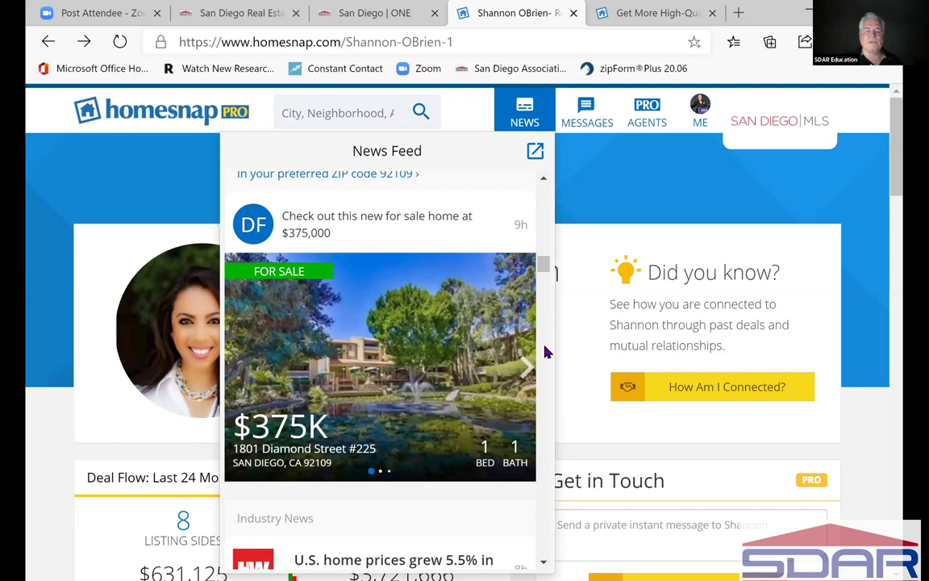
scroll(545, 352, down, 4)
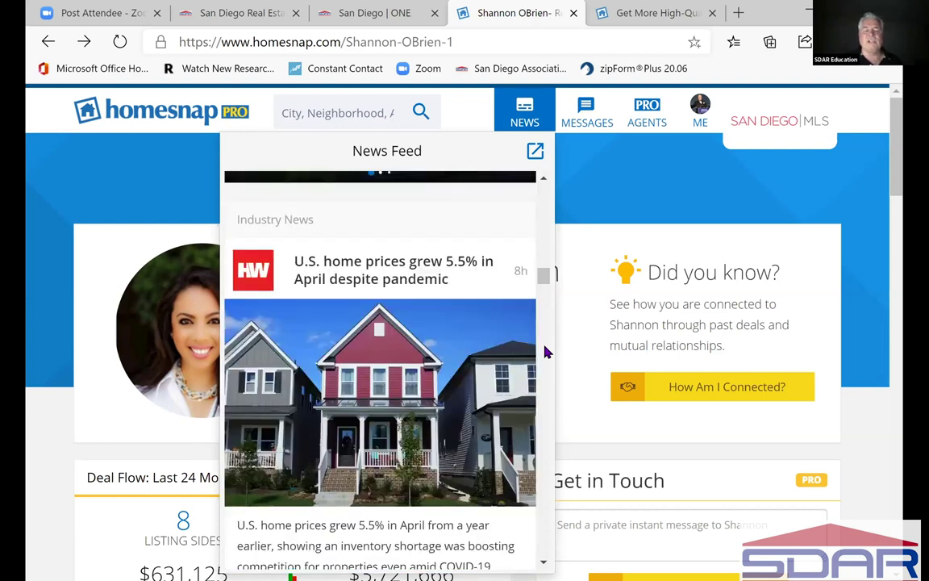
scroll(545, 352, down, 1)
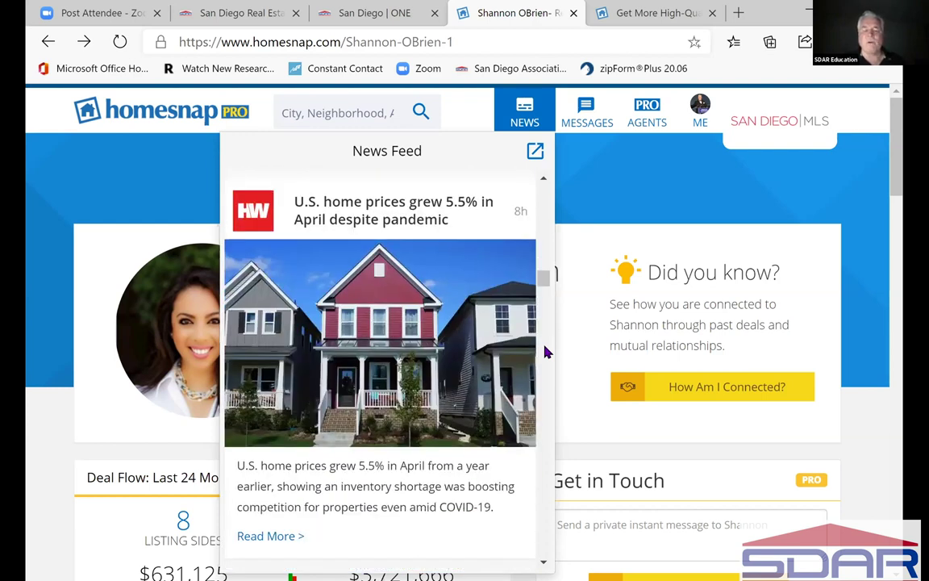
scroll(546, 352, down, 4)
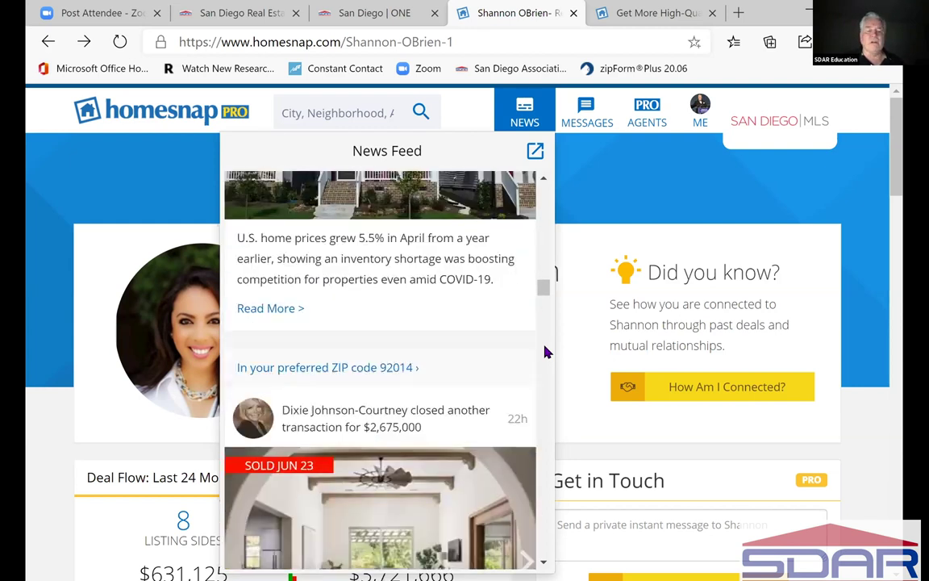
scroll(546, 352, down, 2)
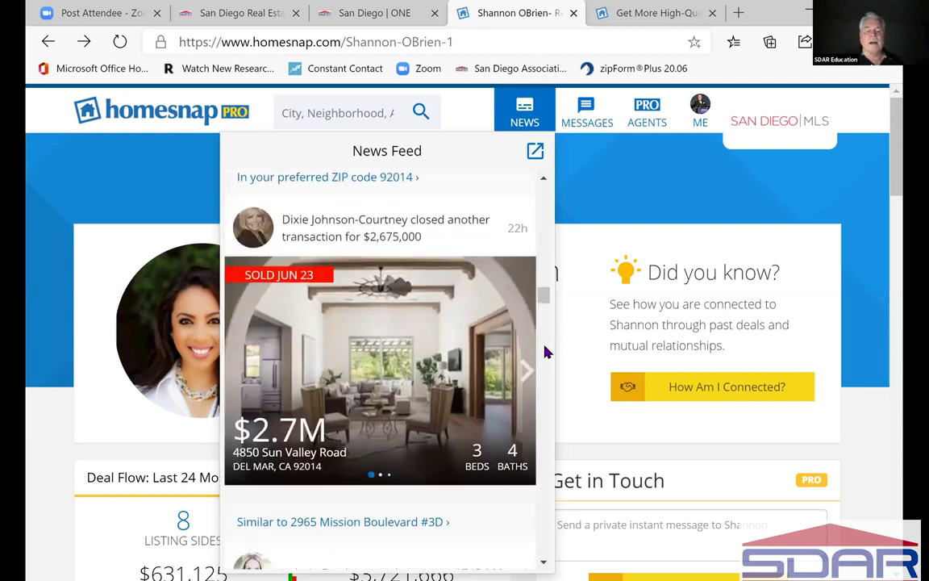
scroll(545, 352, down, 2)
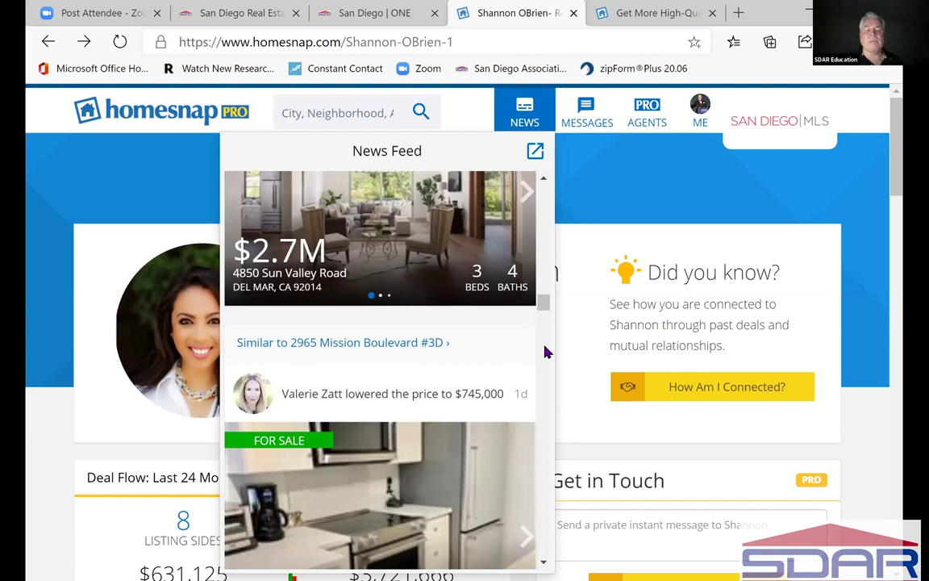
scroll(545, 351, down, 3)
scroll(545, 352, down, 2)
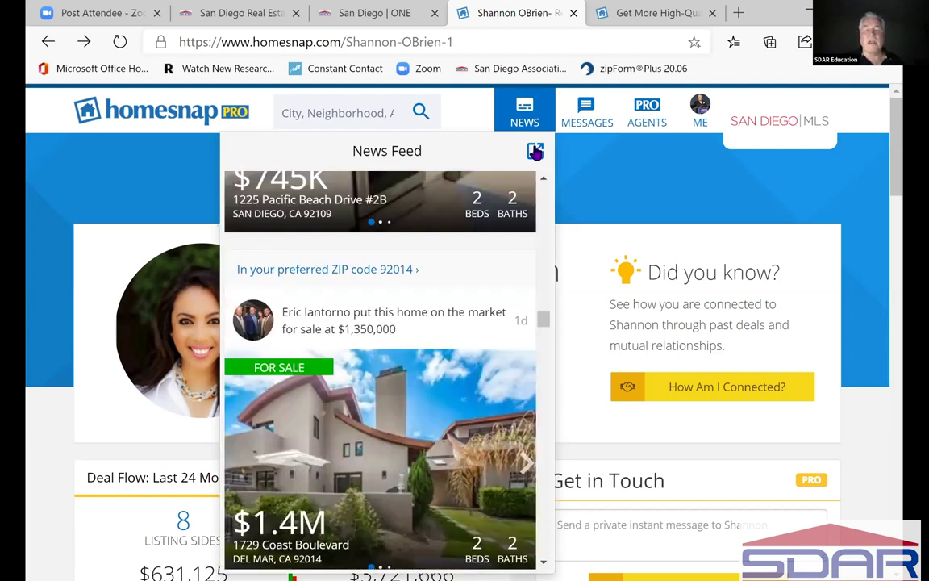
- Open the full My News Feed page, then the My Preferred ZIPs editor
click(536, 153)
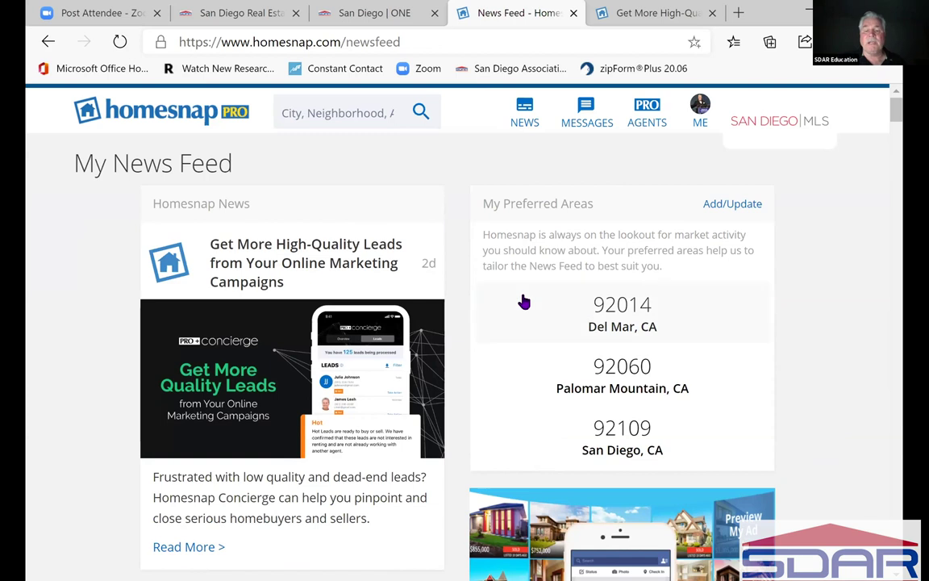
scroll(597, 278, down, 1)
scroll(726, 294, up, 1)
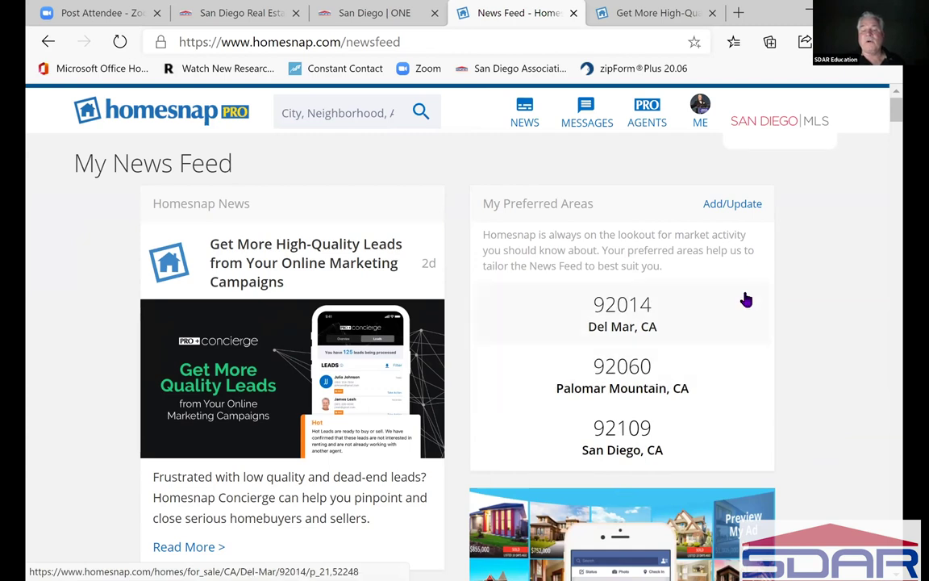
click(731, 212)
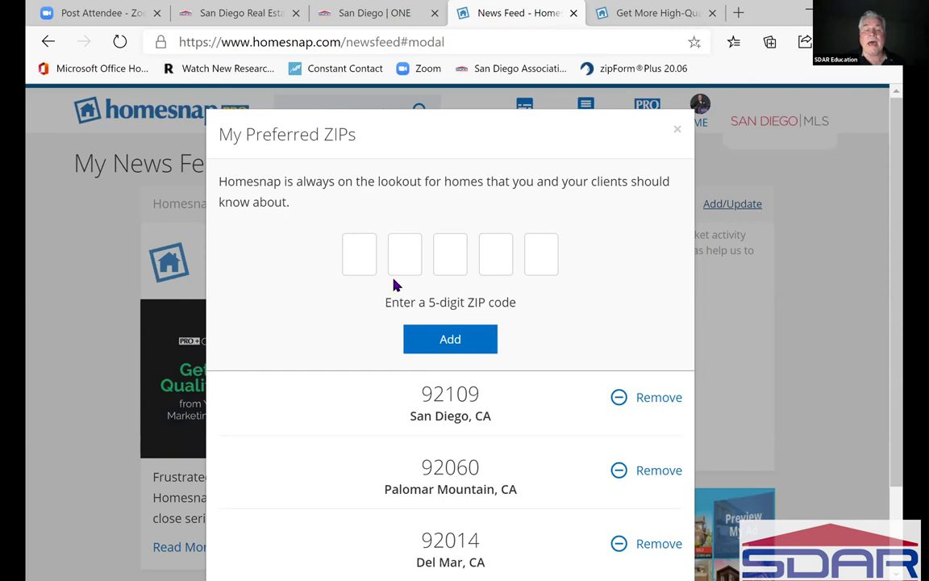
- Try adding ZIP 92130, which exceeds the maximum, then close the editor with Done
click(360, 264)
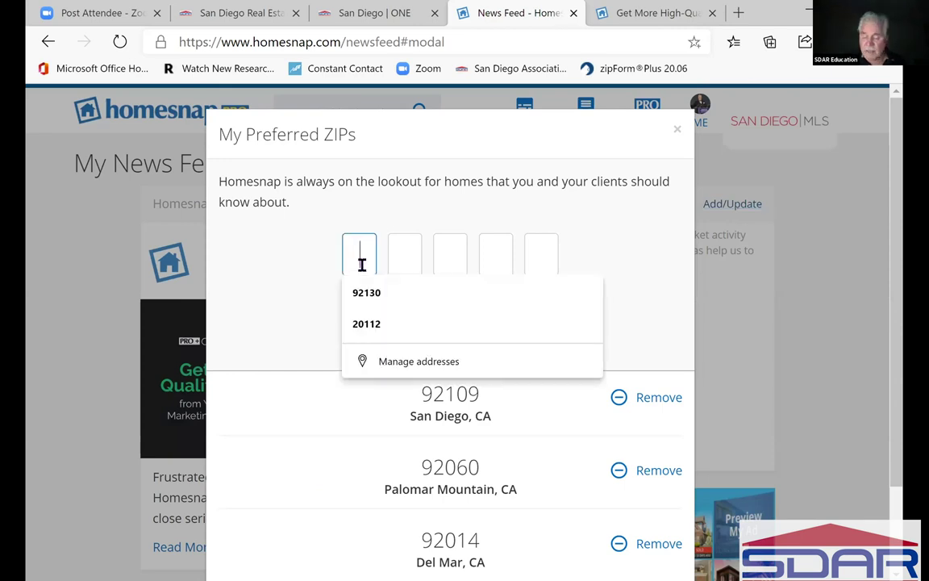
text(92130)
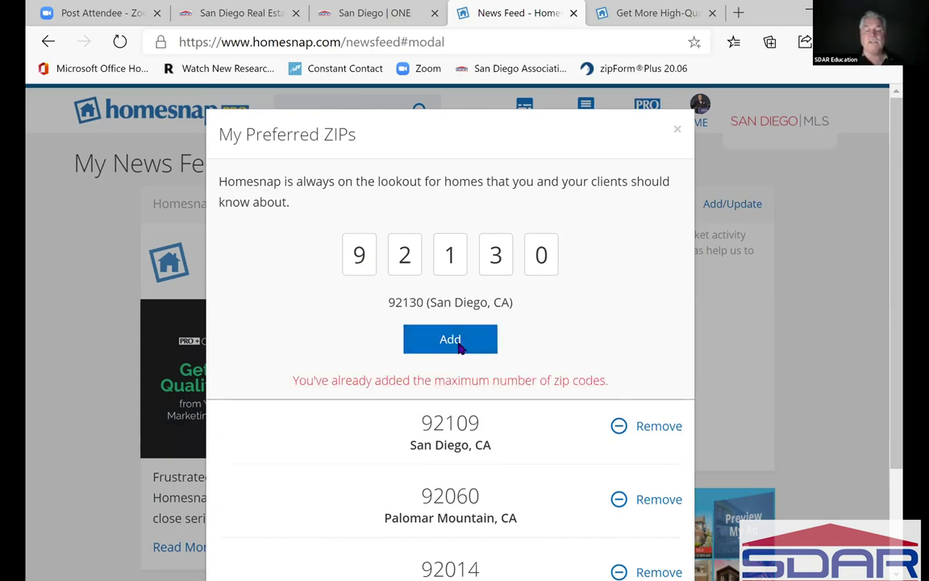
scroll(524, 363, down, 2)
scroll(554, 388, down, 1)
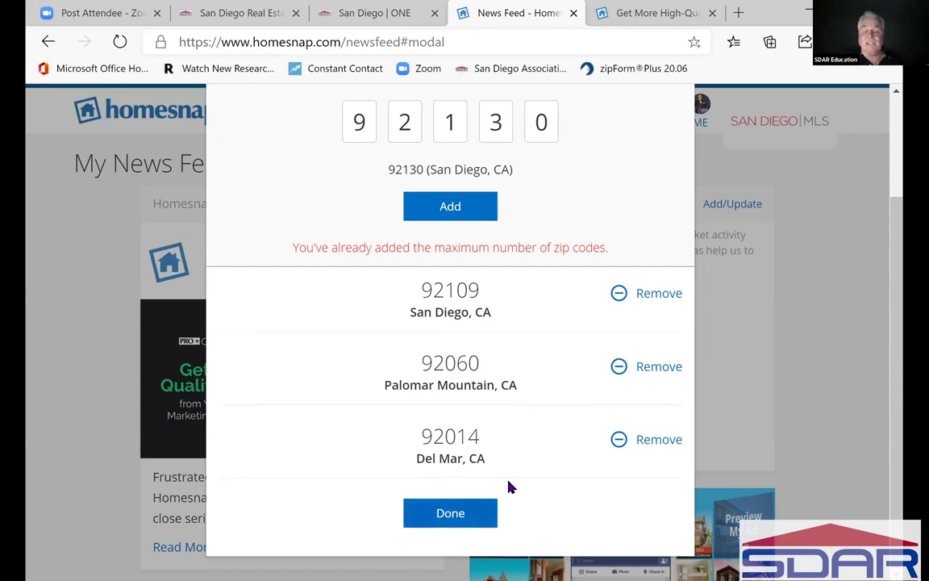
click(455, 513)
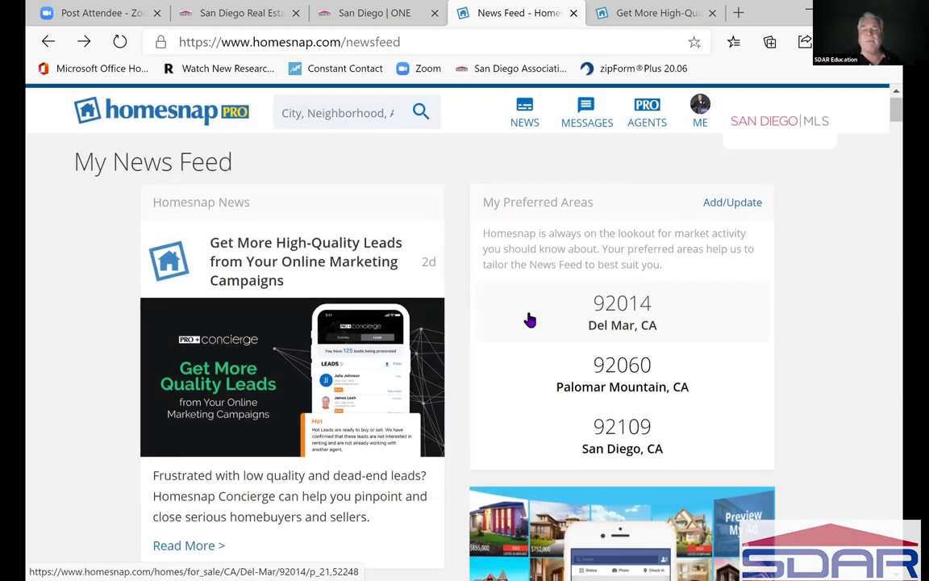
- Scroll down to the $1.5M Del Mar 92014 post and bring up the quick News Feed panel
scroll(531, 320, down, 1)
scroll(531, 320, down, 2)
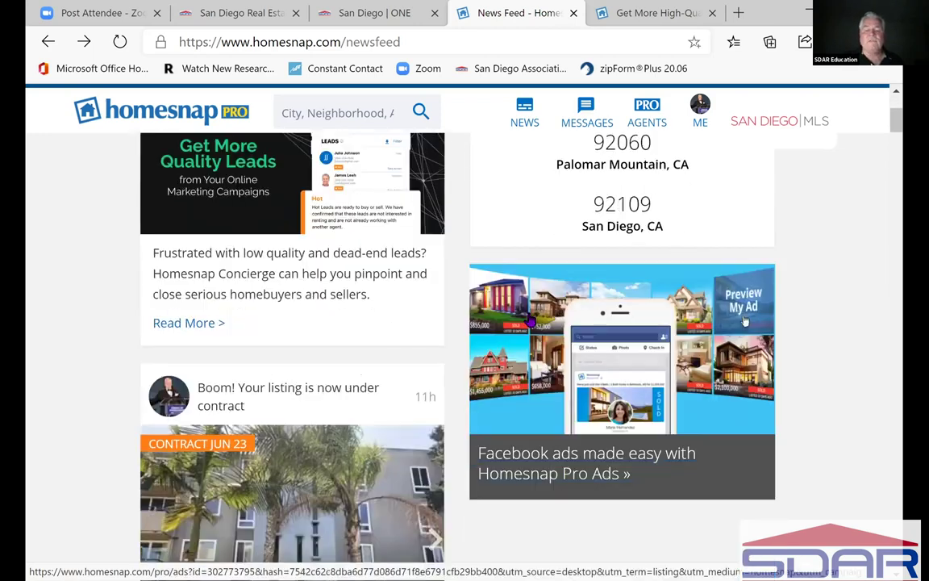
scroll(531, 320, down, 5)
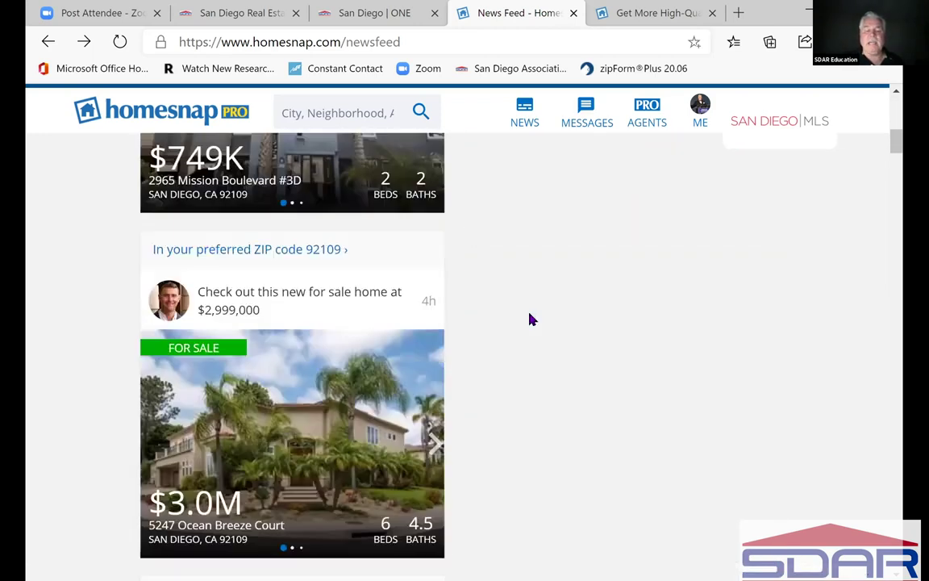
scroll(530, 320, down, 8)
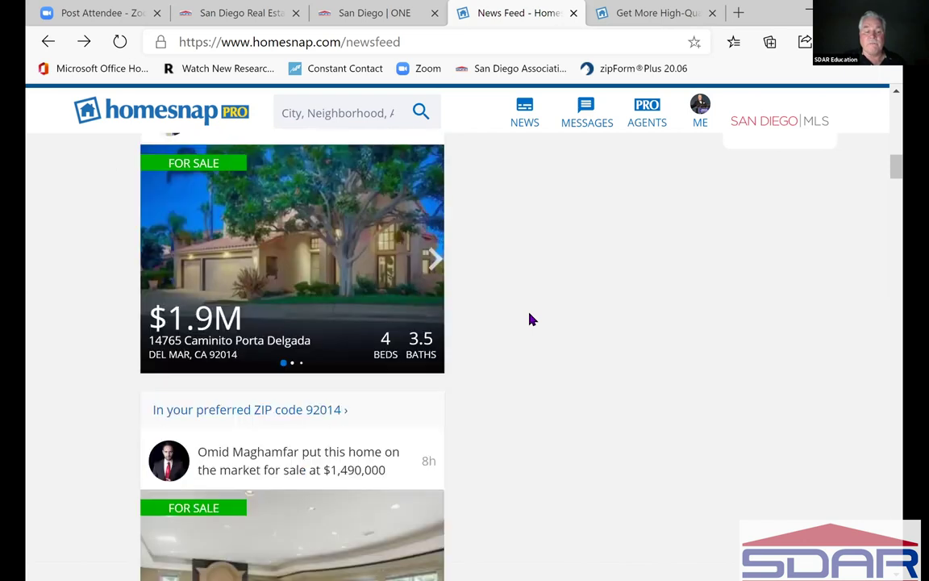
click(525, 113)
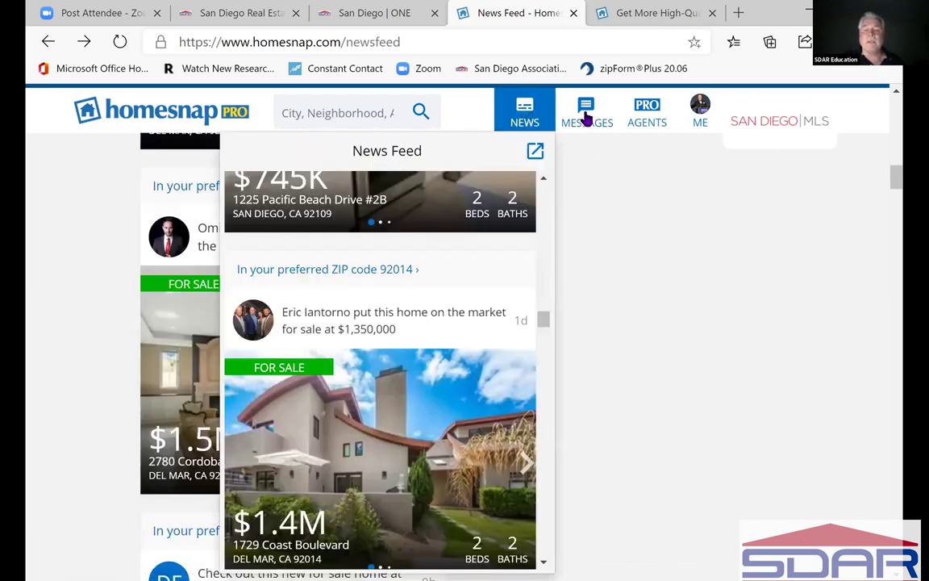
- Browse the Messages list of private conversations, then close it
click(587, 117)
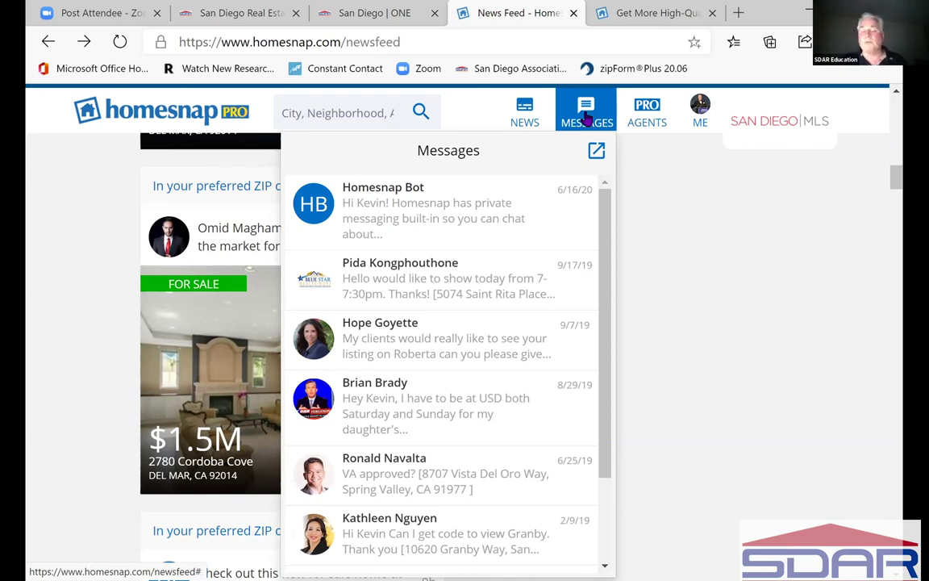
drag(607, 227, 616, 379)
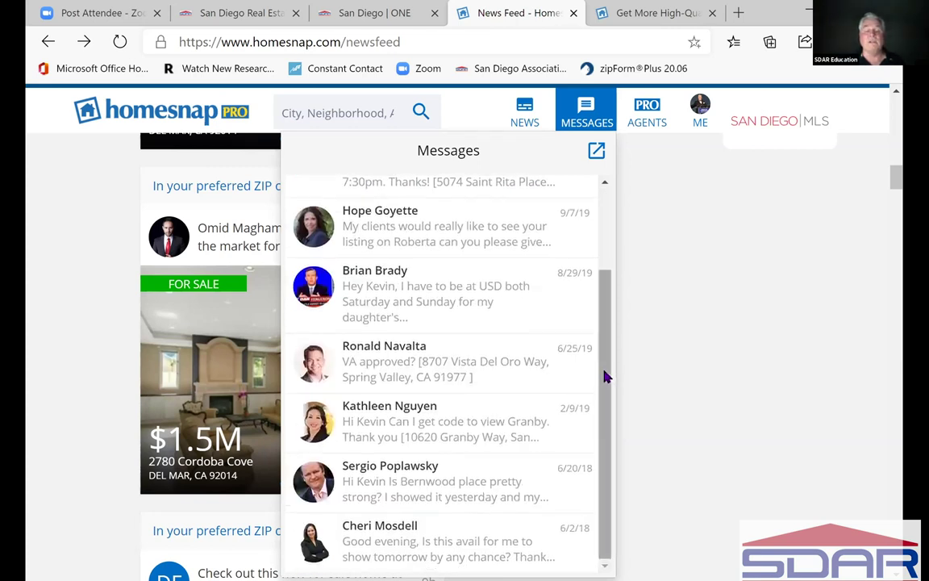
click(610, 243)
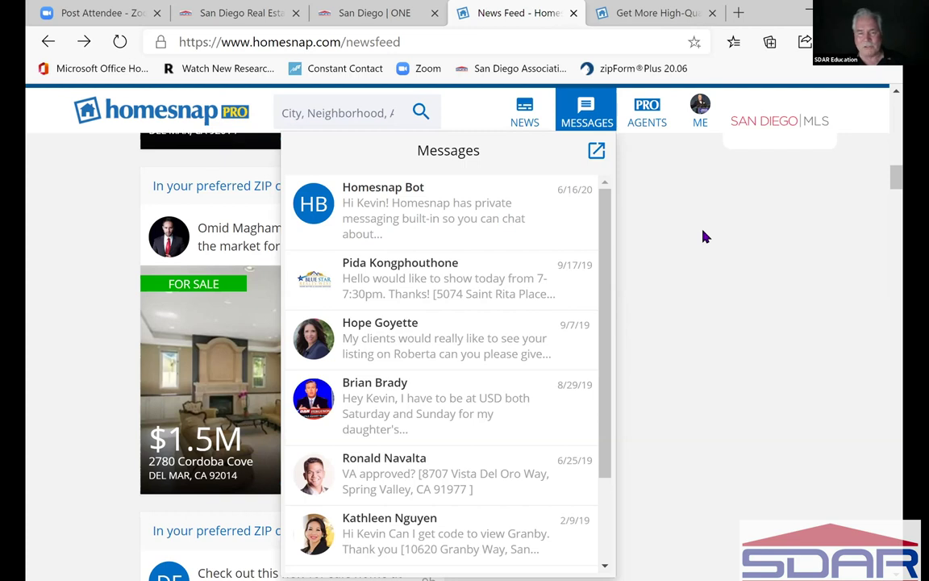
click(704, 235)
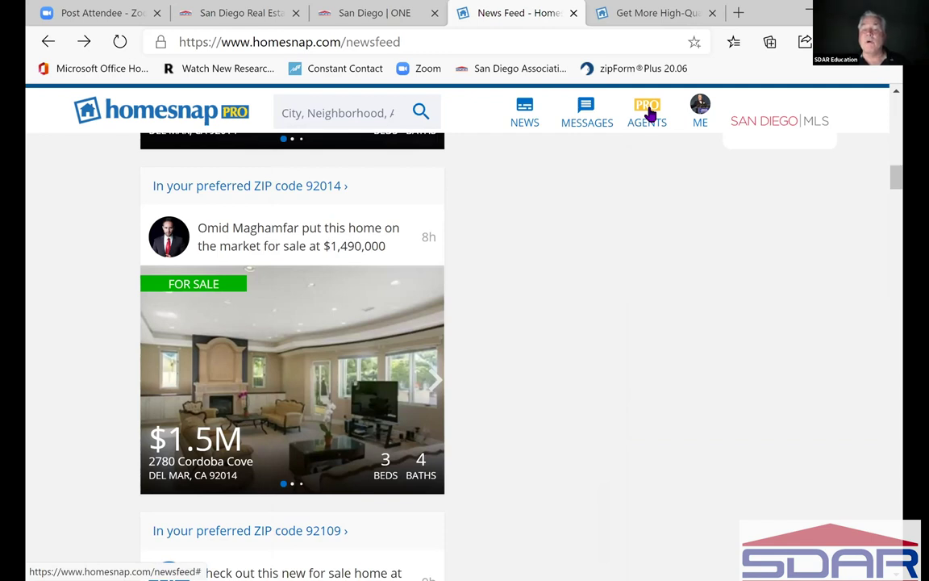
- Open the Agent-Only Features panel and advance its promo carousel by two slides
click(648, 115)
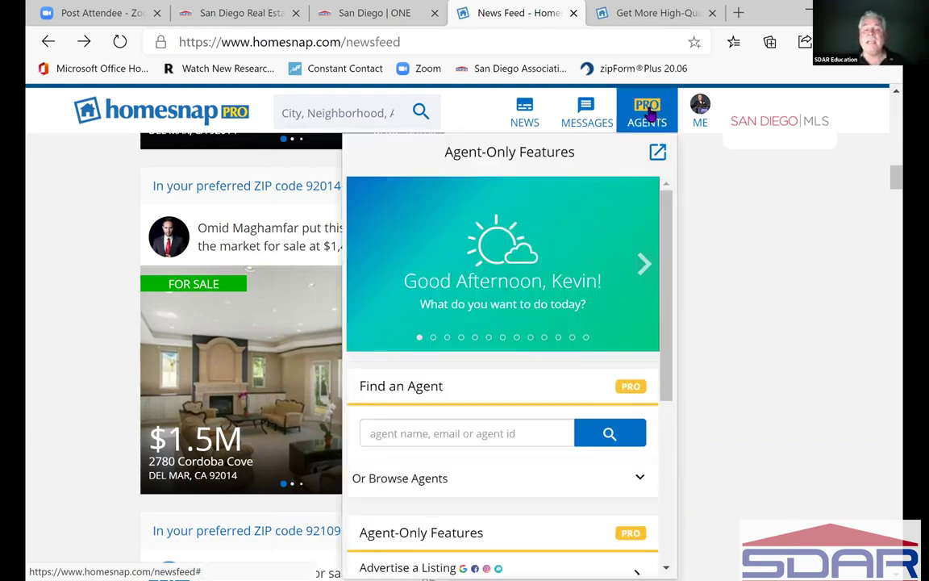
click(646, 268)
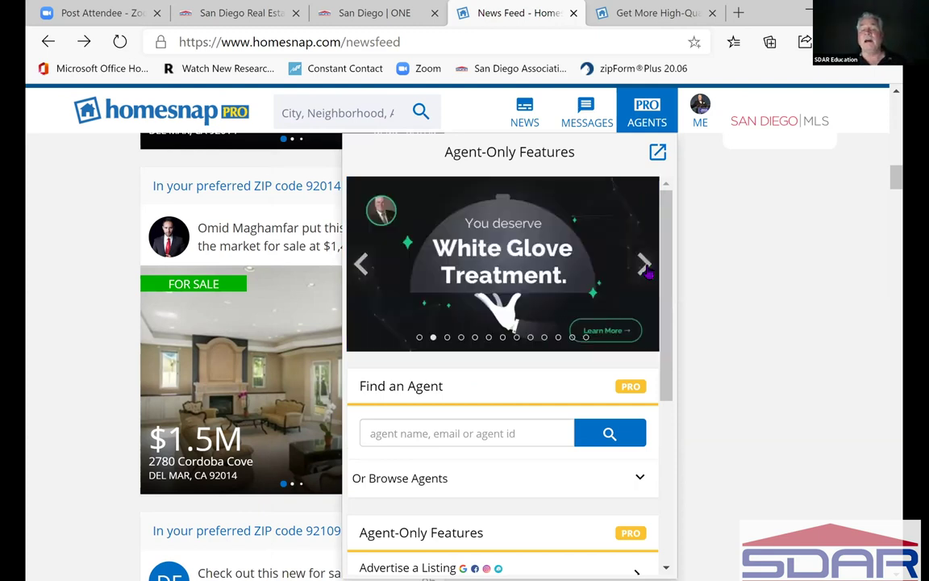
click(648, 270)
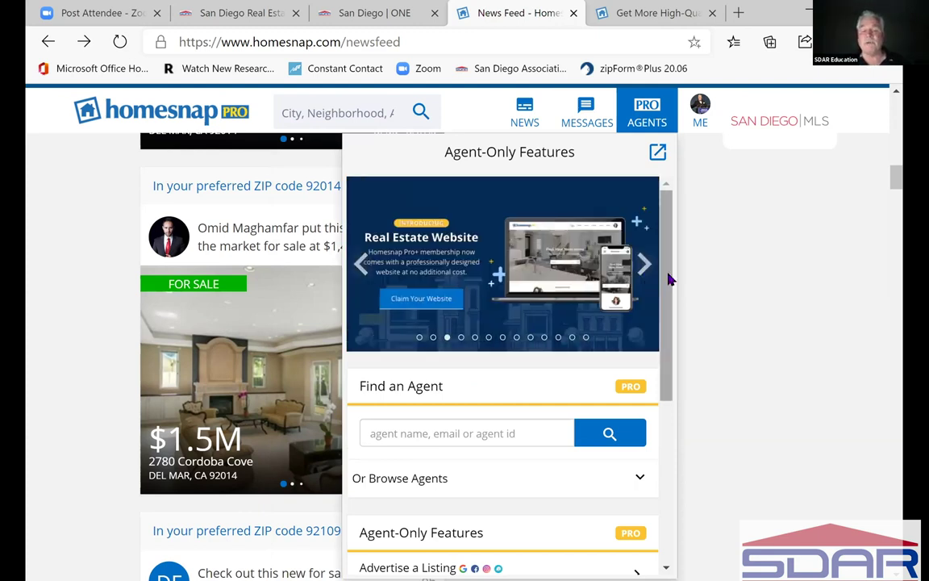
- Scroll down the panel and place the cursor in the Find an Agent search box
scroll(670, 292, down, 1)
scroll(672, 356, down, 2)
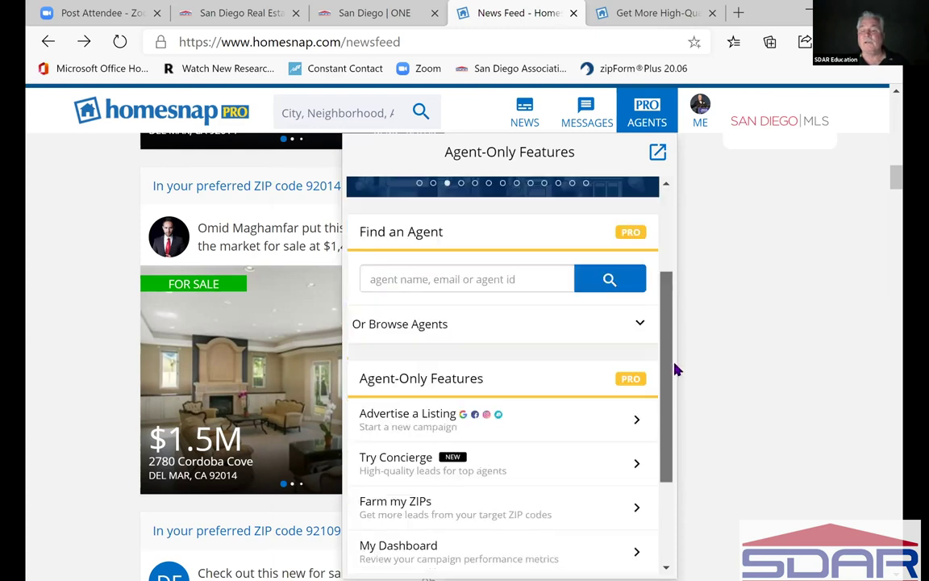
scroll(678, 359, down, 1)
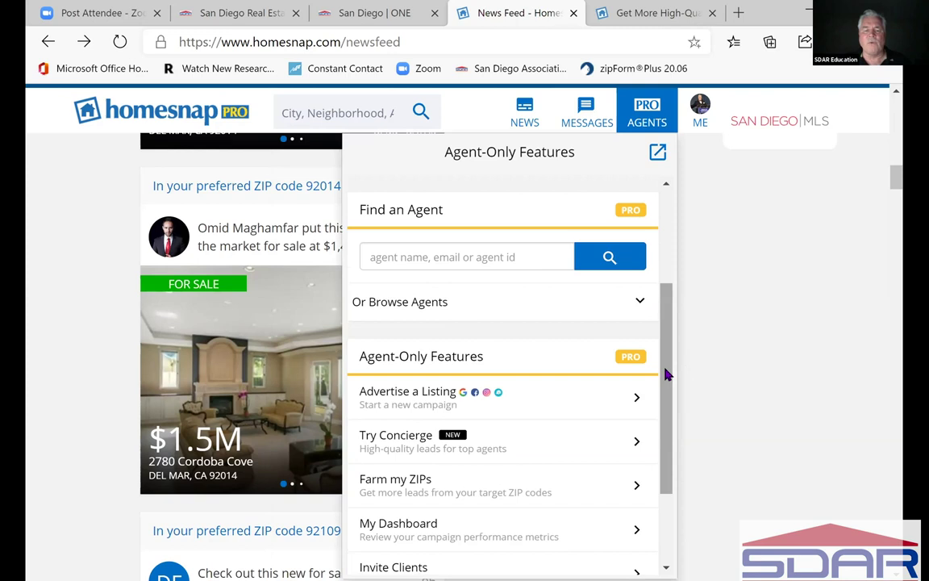
click(453, 258)
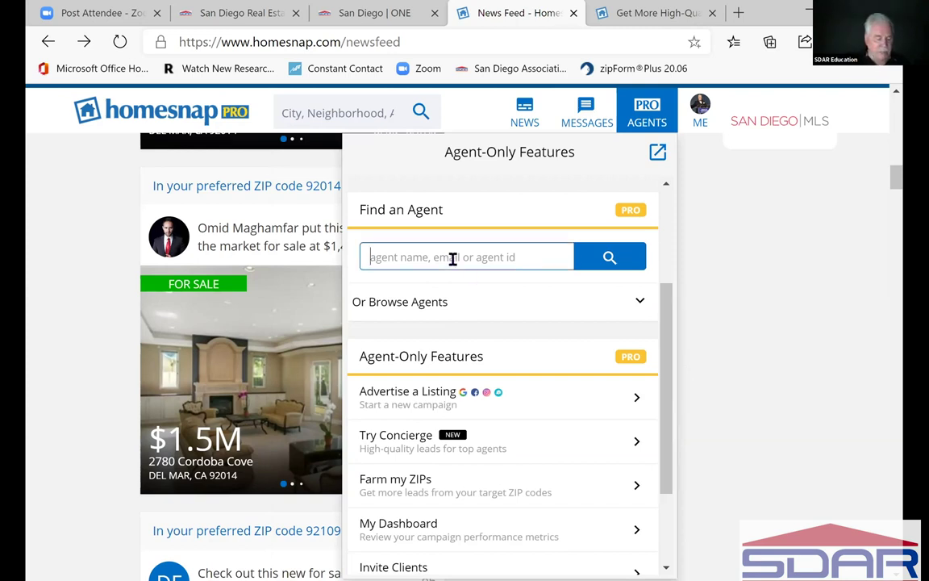
- Search Find an Agent for 'shannon', see No Agents Found, and go back to the features list
text(shannon)
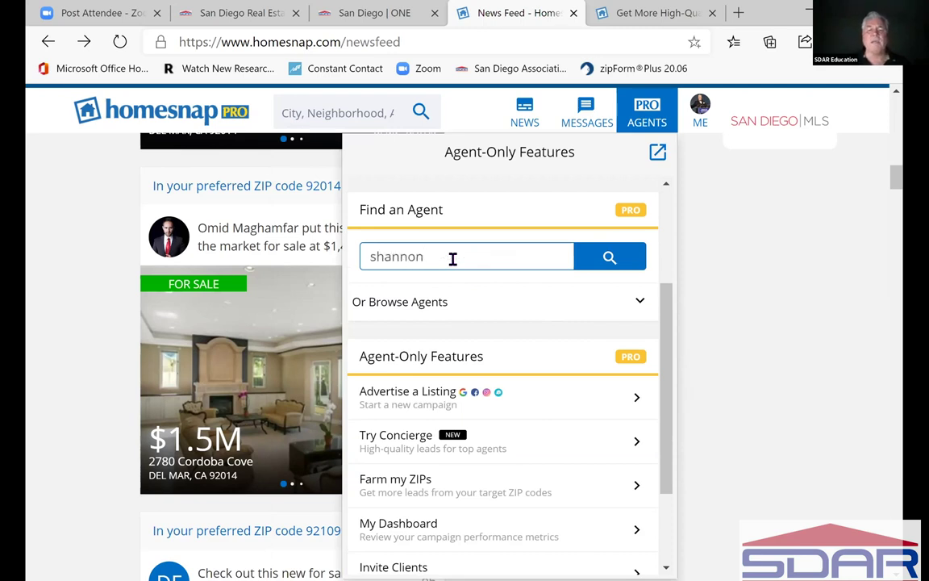
click(611, 258)
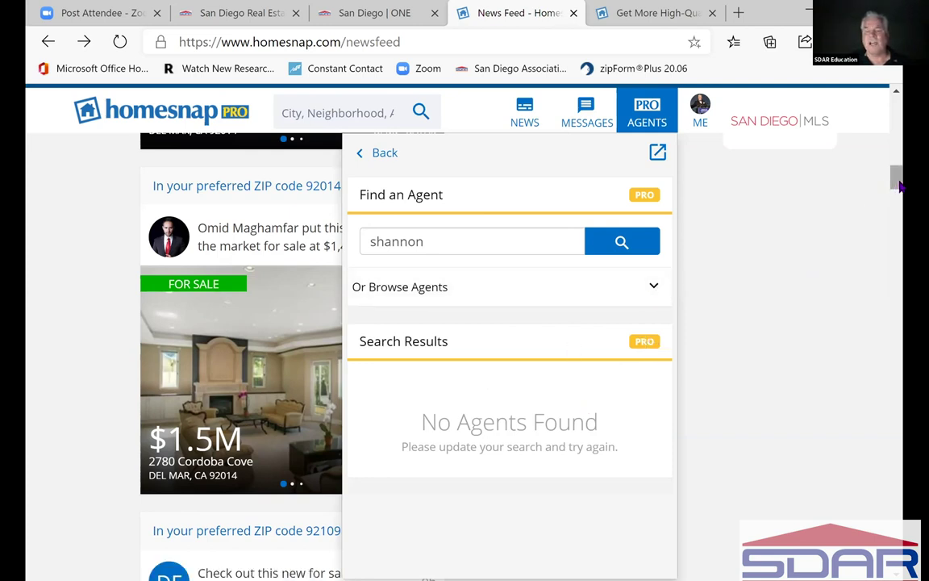
scroll(896, 179, down, 2)
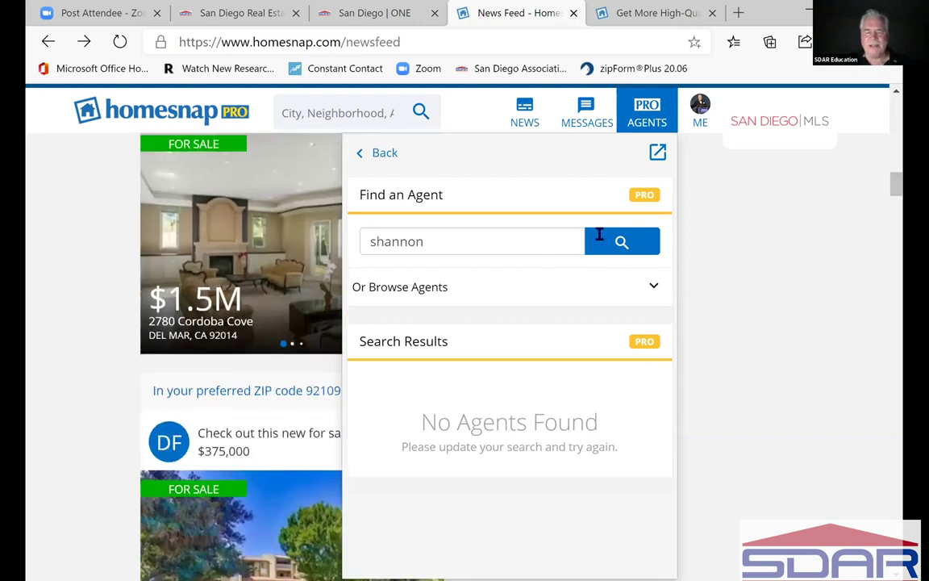
click(362, 153)
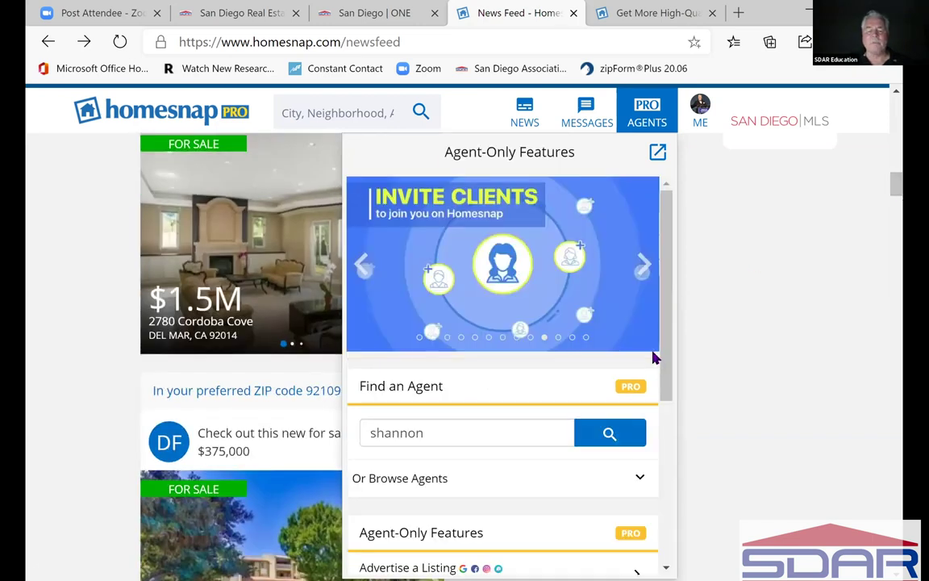
scroll(535, 387, down, 3)
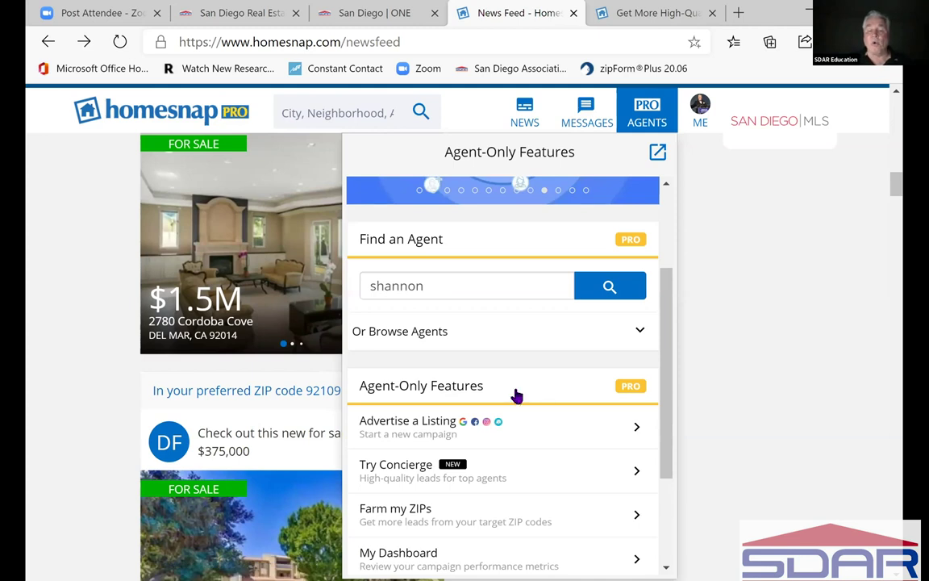
scroll(518, 395, down, 2)
scroll(517, 395, down, 1)
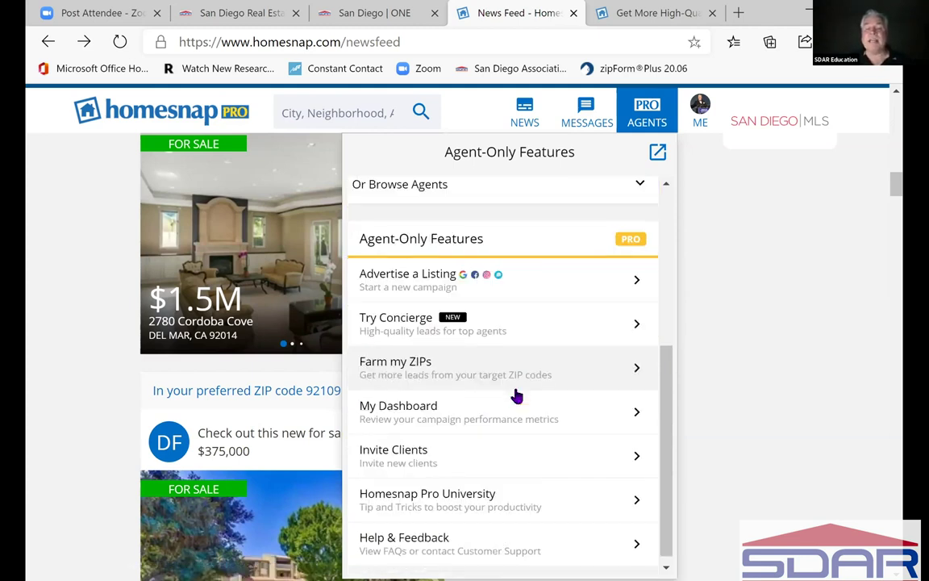
scroll(517, 396, down, 1)
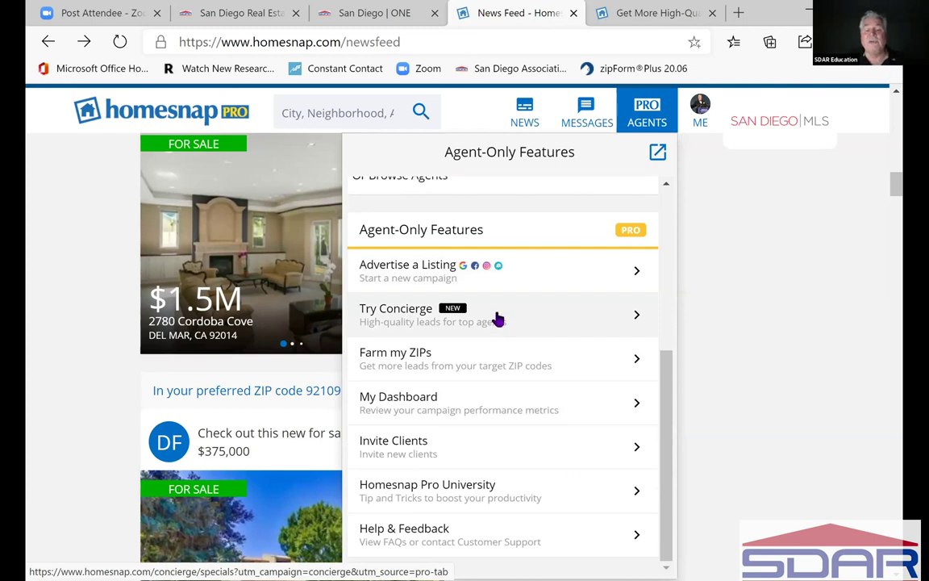
- Open Try Concierge and view the 6-month $833/mo and 3-month $899/mo offers
click(498, 319)
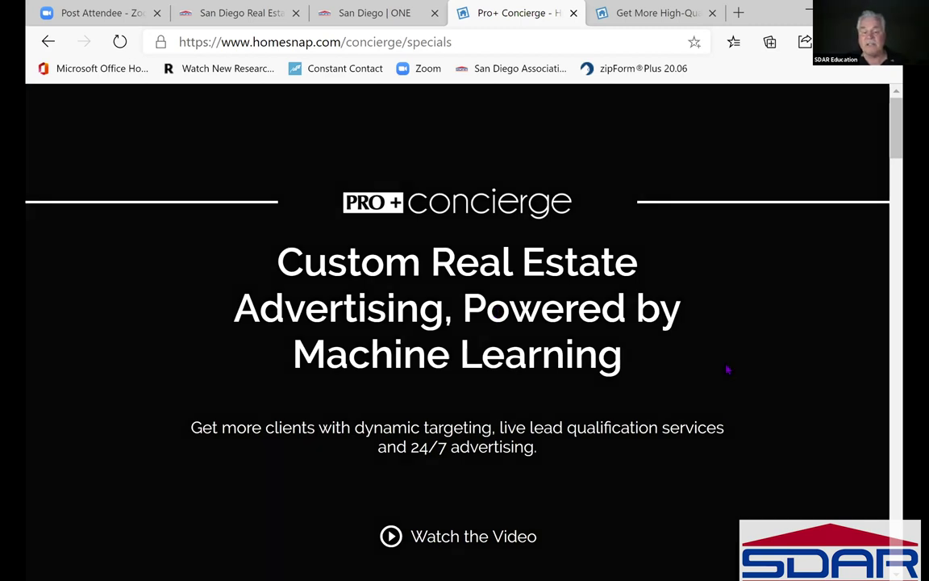
scroll(901, 229, down, 3)
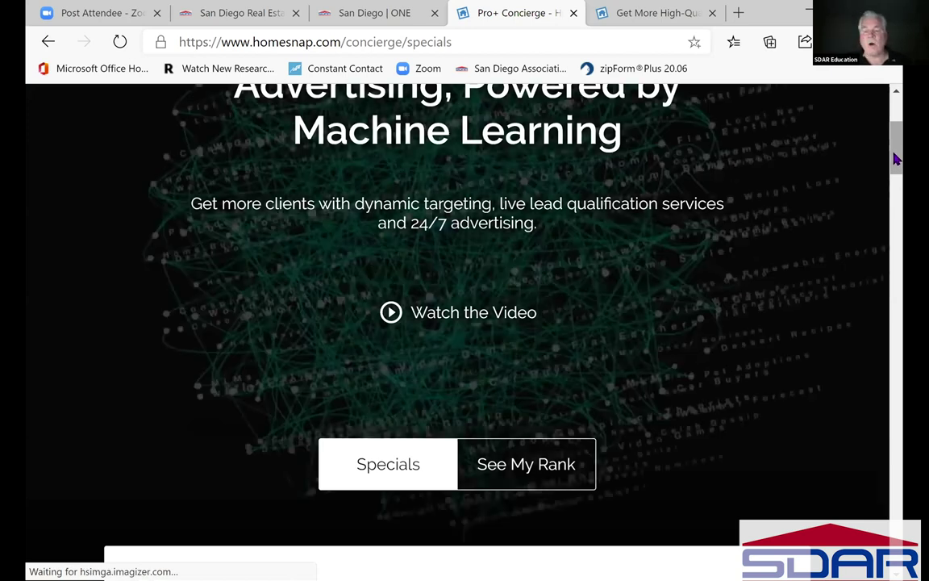
scroll(897, 201, down, 5)
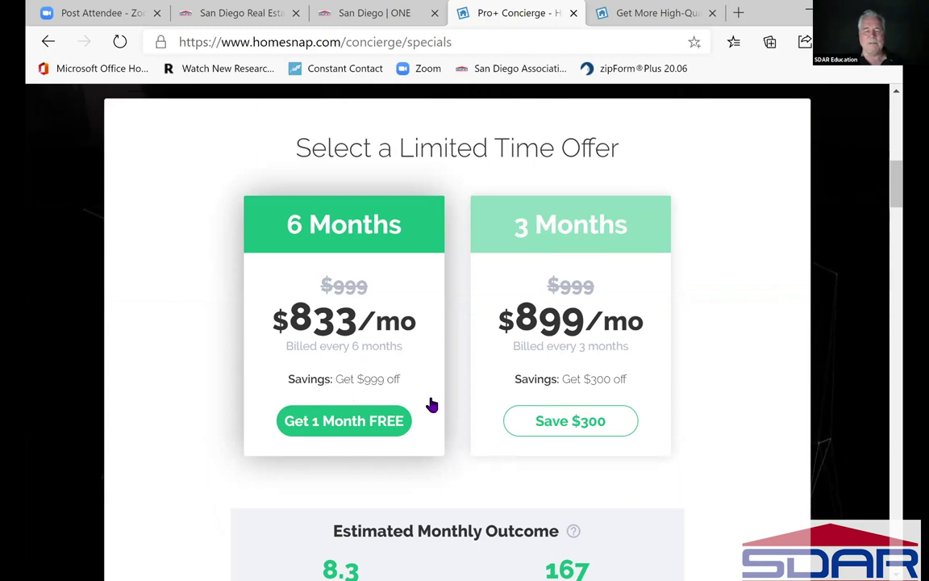
- Review the Concierge Order Summary, then go back to My News Feed with Alt+Left
scroll(435, 406, down, 5)
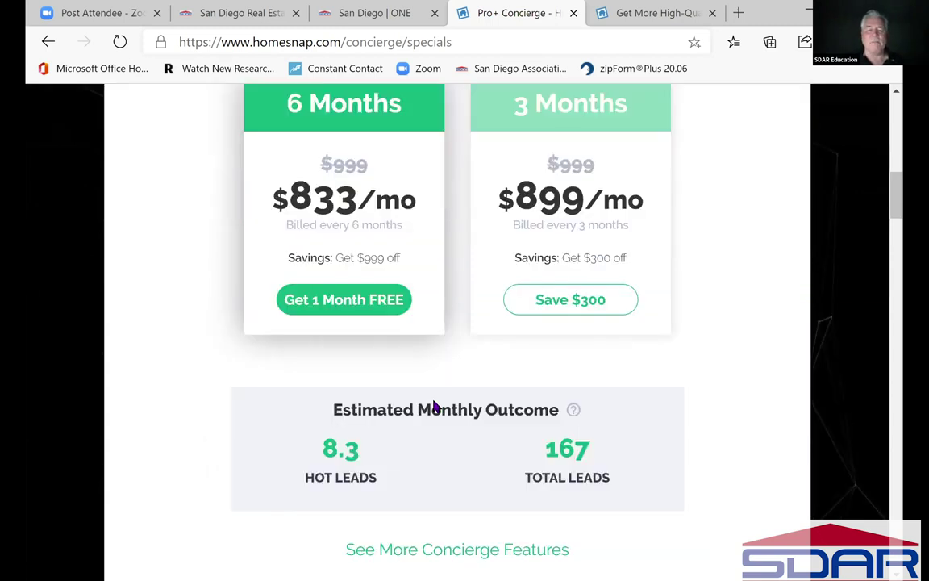
scroll(435, 406, down, 2)
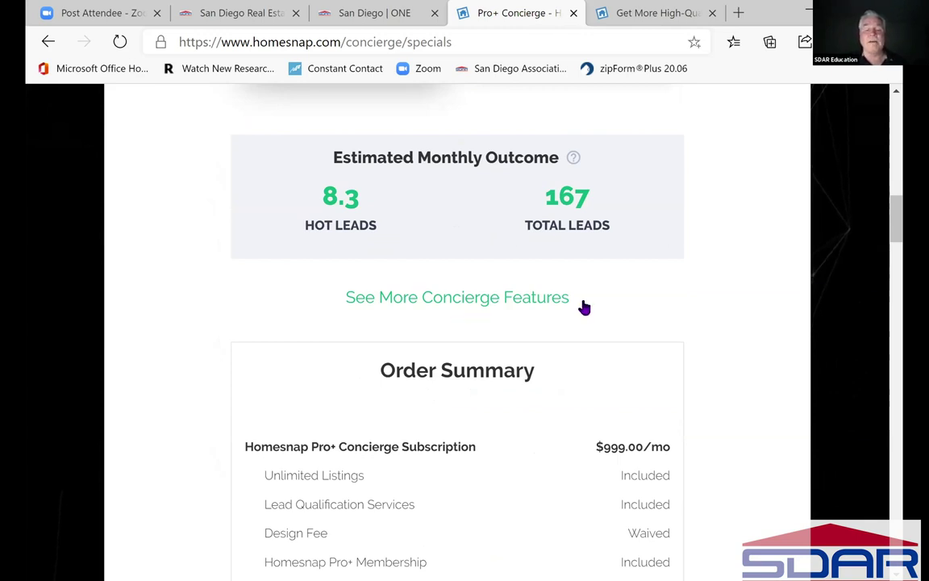
scroll(584, 308, down, 2)
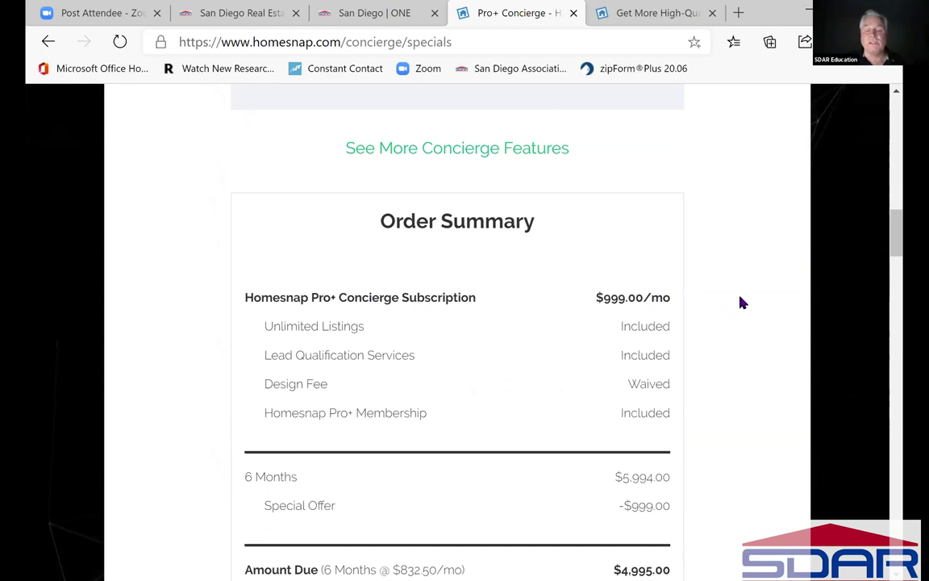
scroll(742, 303, down, 2)
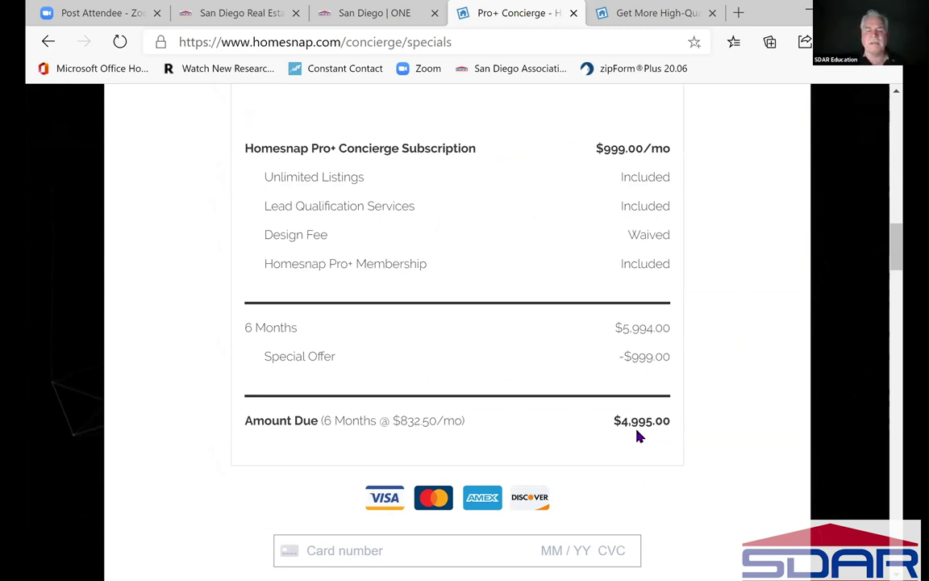
scroll(638, 436, down, 5)
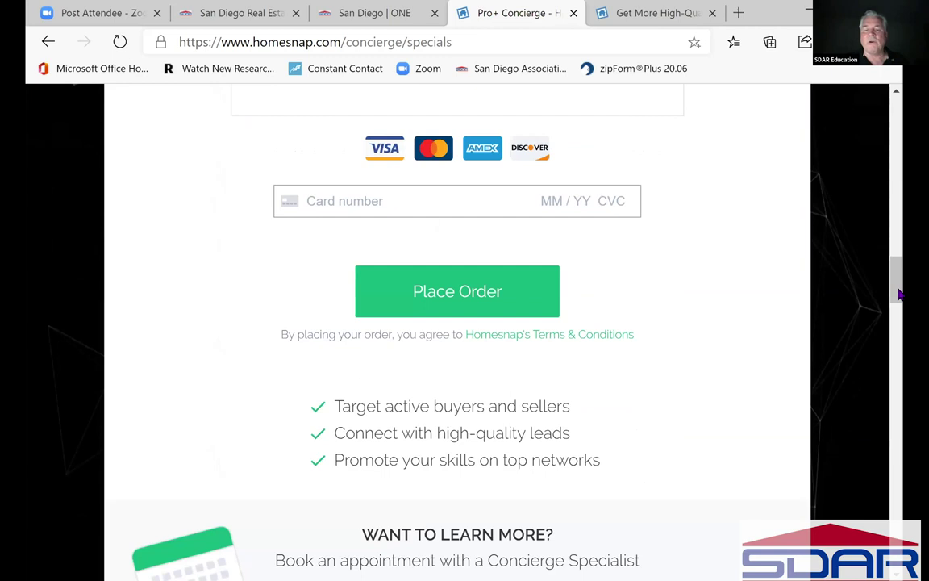
click(897, 141)
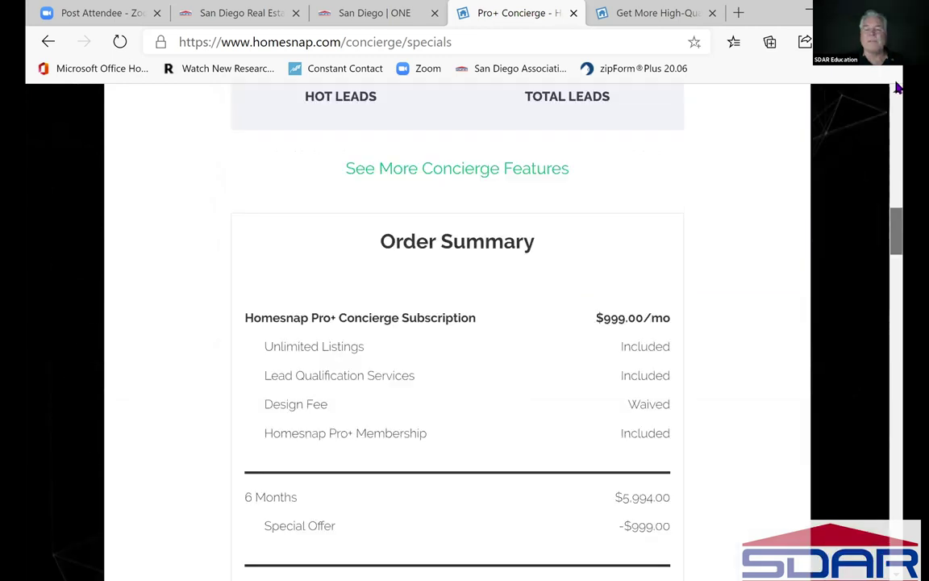
scroll(542, 115, up, 10)
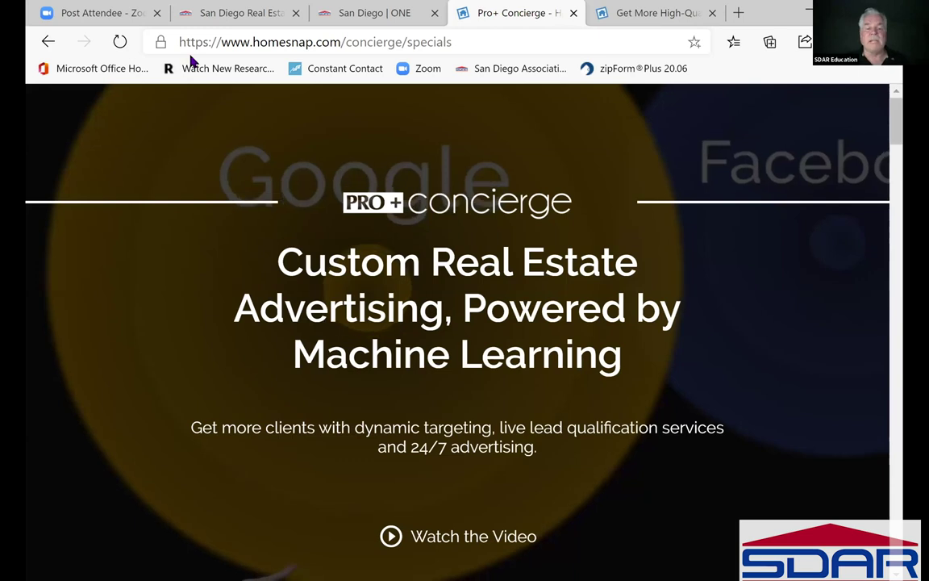
key(alt+Left)
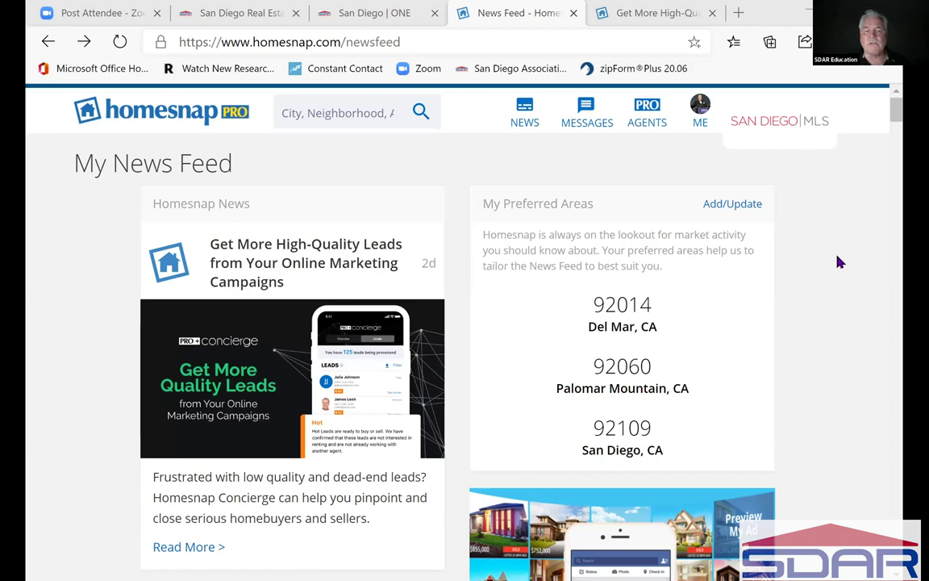
- Reopen the Agent-Only Features panel from AGENTS and scroll it down to Help & Feedback
scroll(839, 263, down, 3)
scroll(839, 262, up, 2)
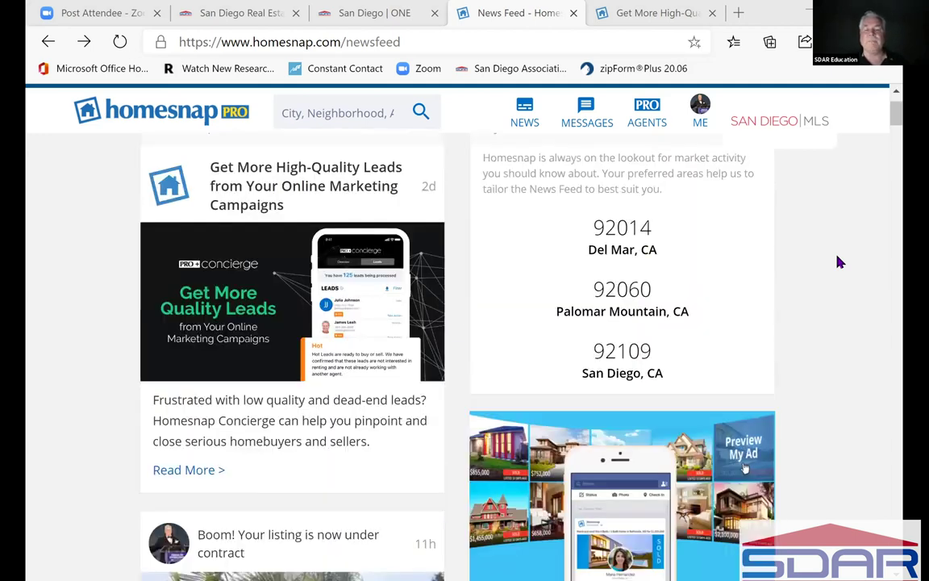
scroll(662, 123, up, 1)
click(648, 119)
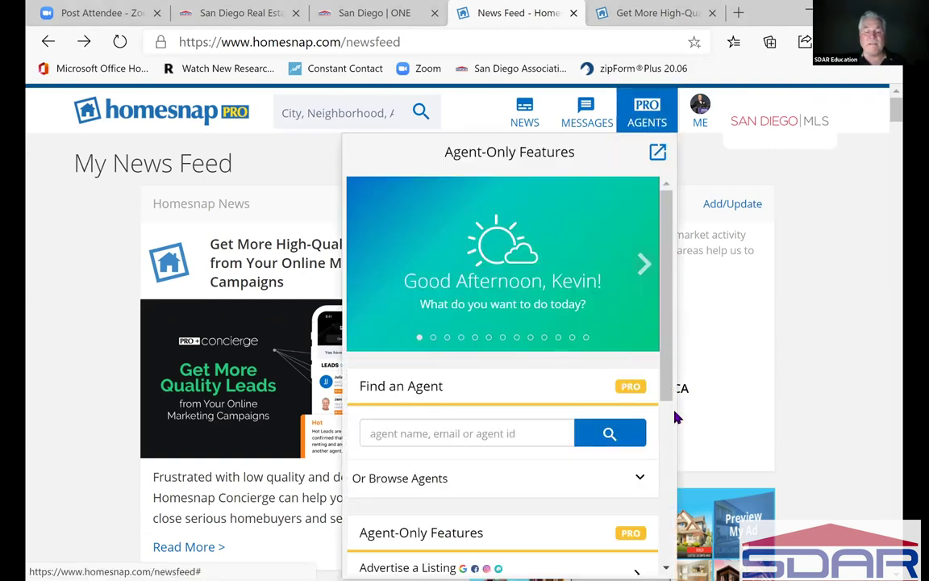
scroll(508, 359, down, 2)
scroll(569, 369, down, 2)
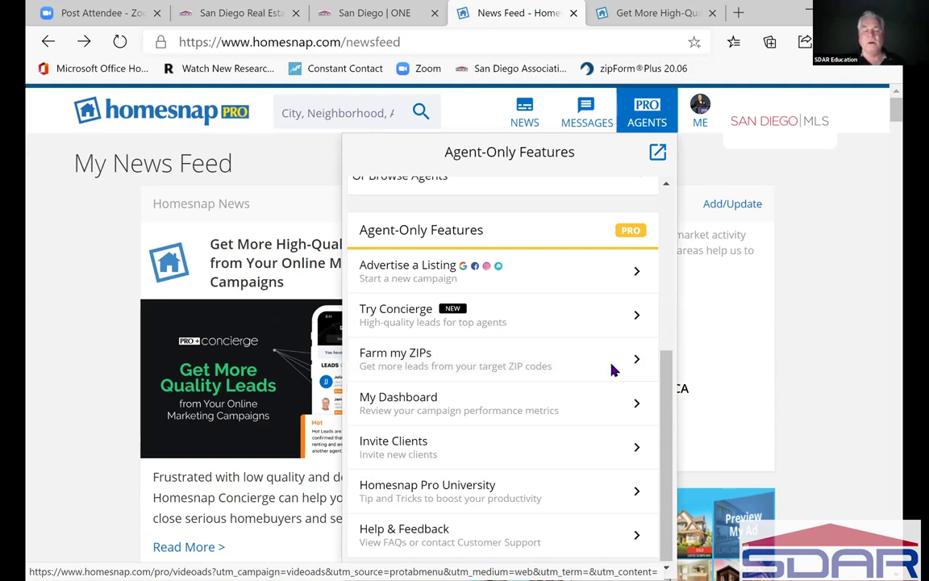
- Open the /pro/videoads page in a new tab and scroll down to the headshot section
click(613, 370)
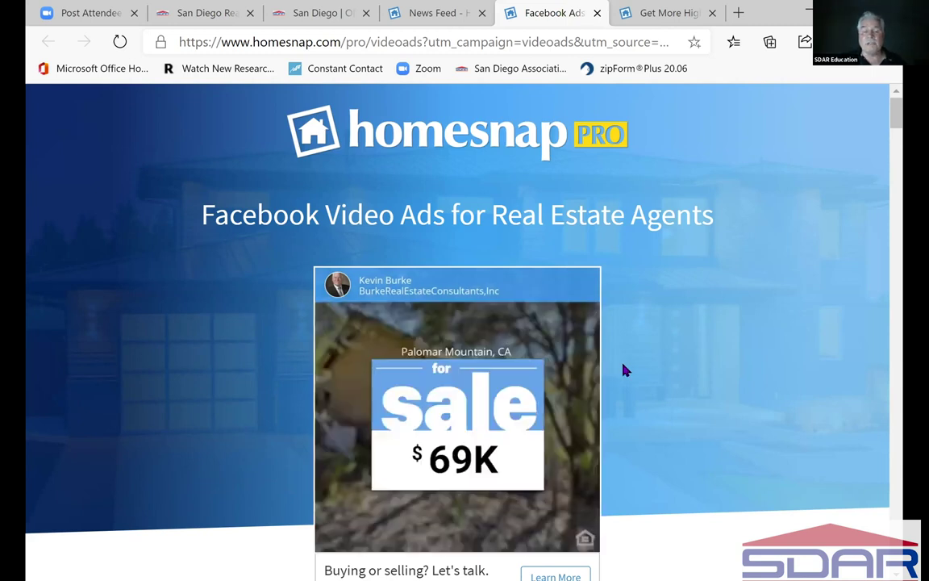
scroll(625, 369, down, 1)
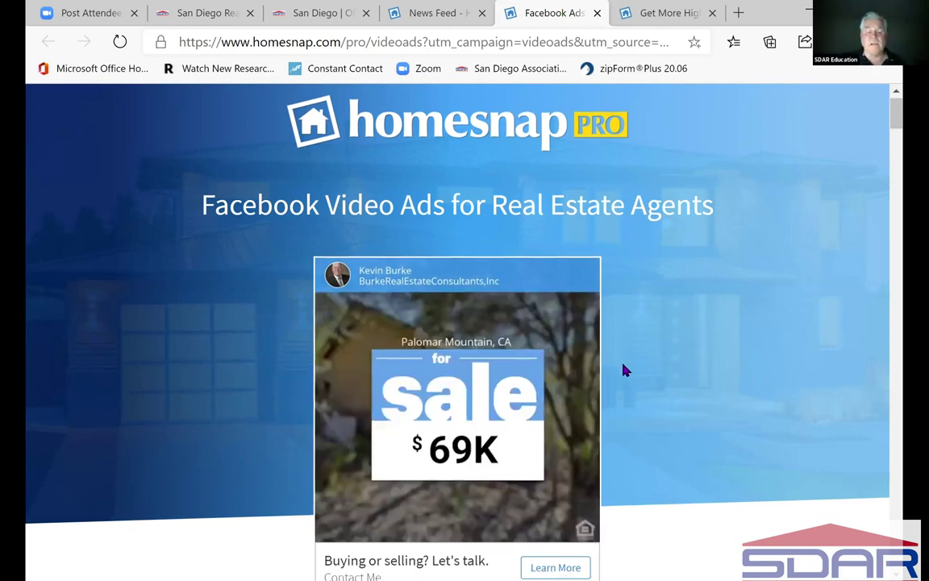
scroll(625, 370, down, 2)
scroll(625, 370, down, 3)
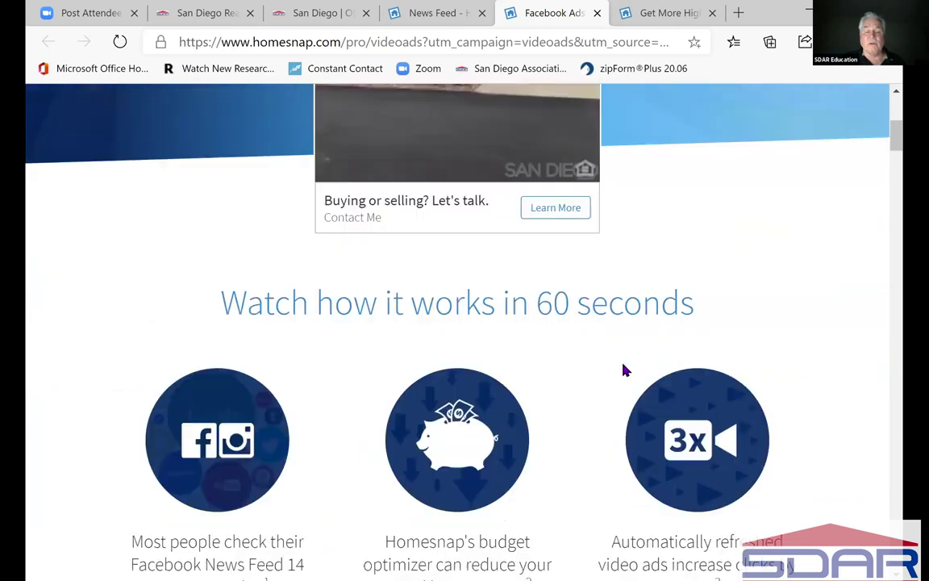
scroll(625, 376, down, 2)
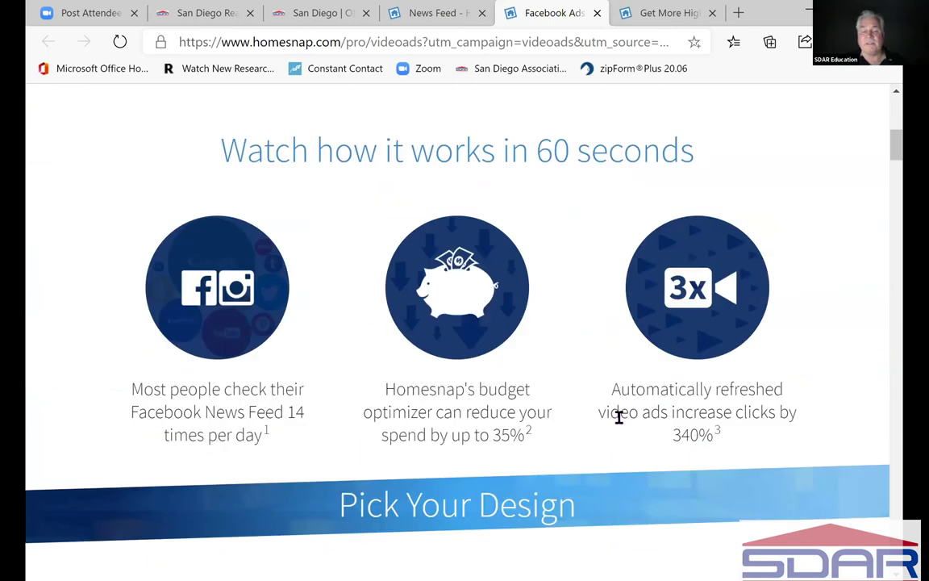
scroll(620, 424, down, 2)
scroll(620, 424, down, 1)
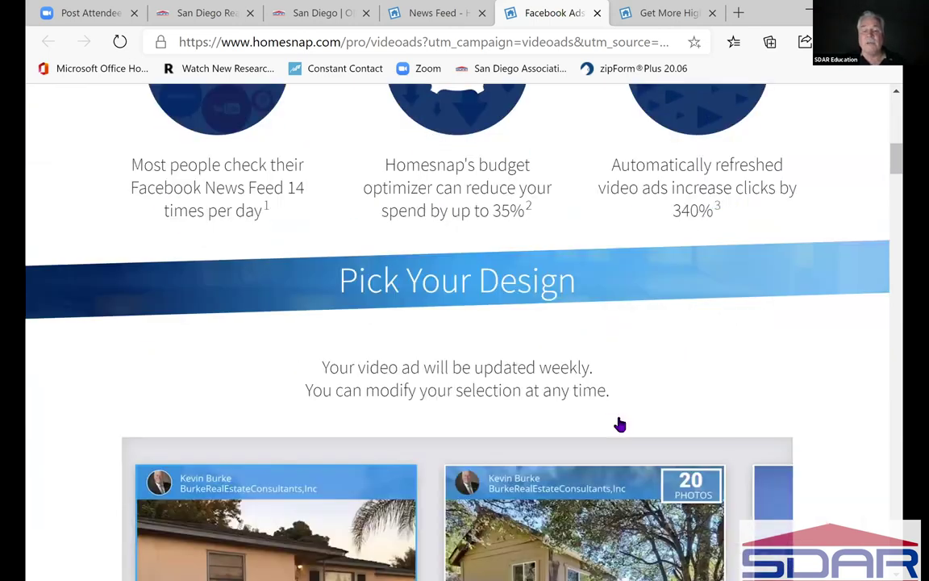
scroll(619, 424, down, 2)
scroll(620, 423, down, 2)
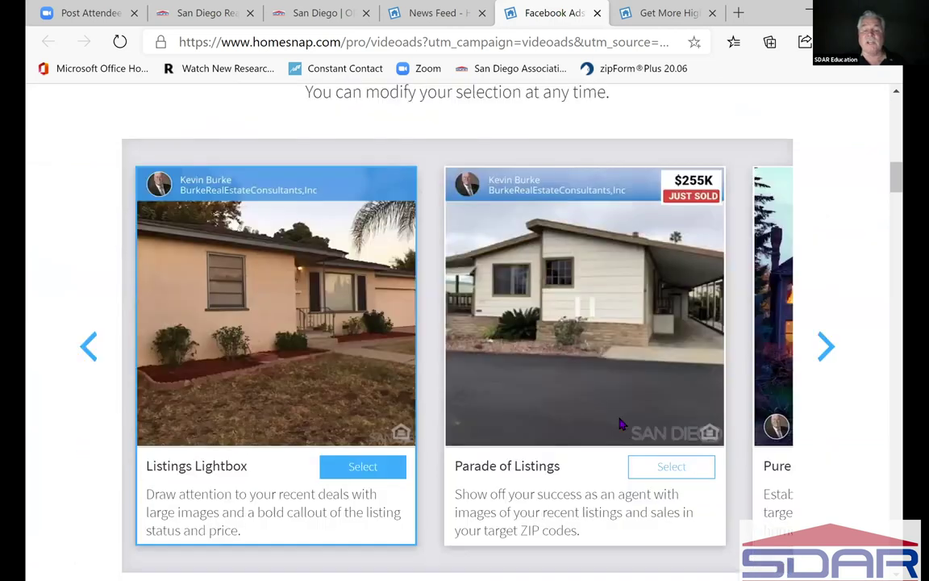
scroll(621, 424, down, 3)
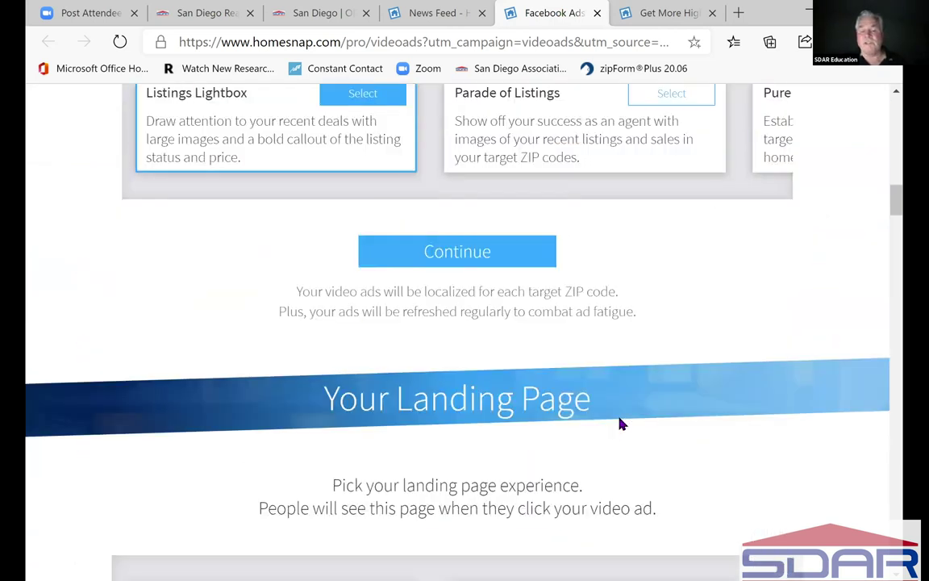
scroll(619, 423, down, 2)
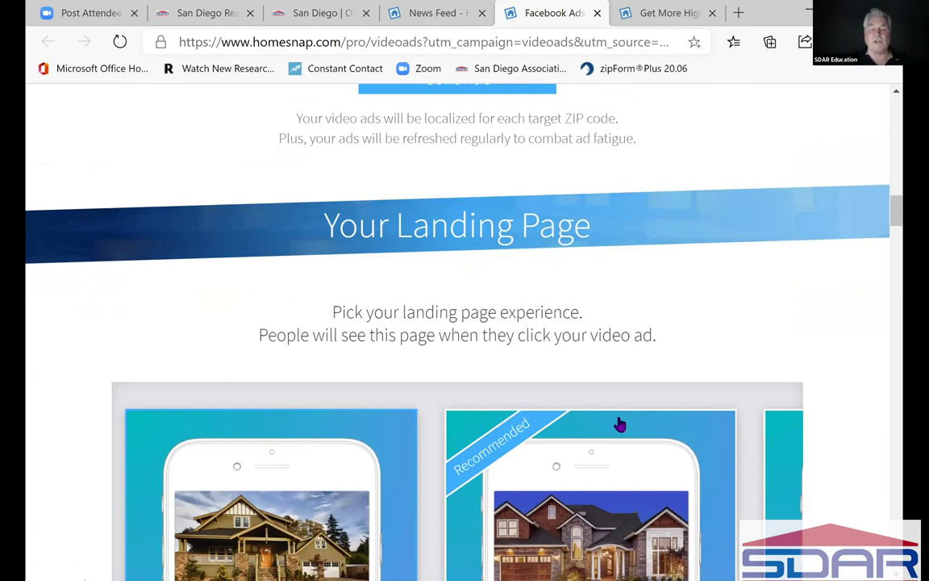
scroll(620, 423, down, 3)
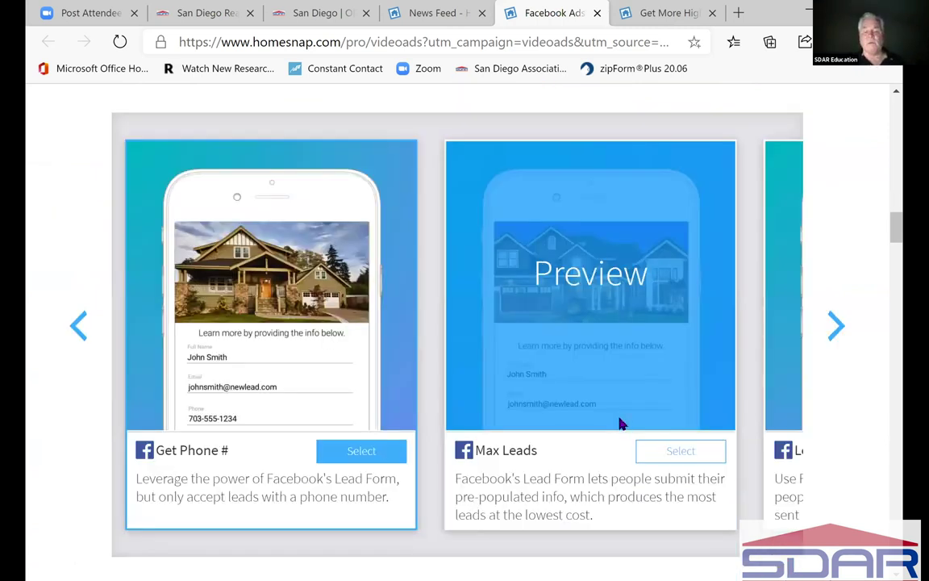
scroll(621, 423, down, 2)
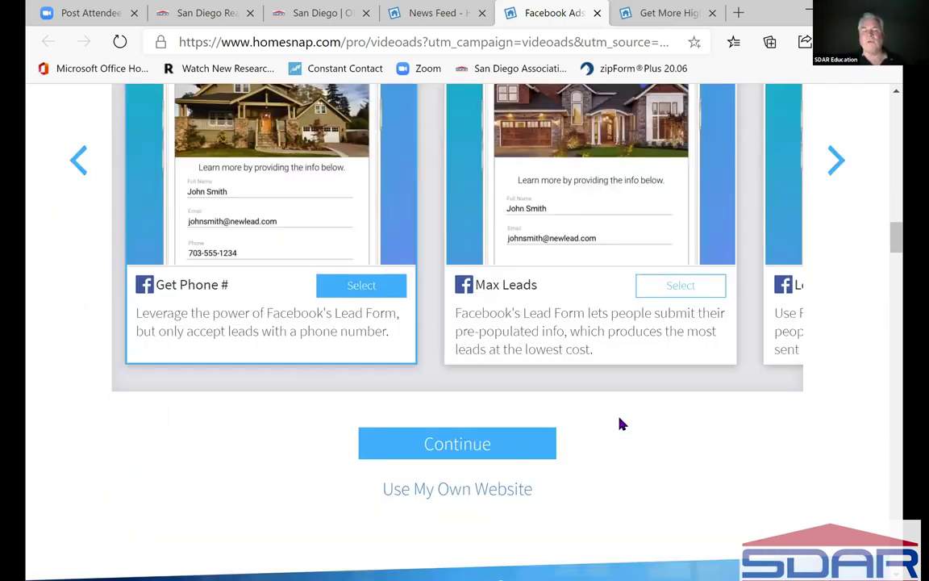
scroll(620, 420, down, 7)
mouse_move(491, 301)
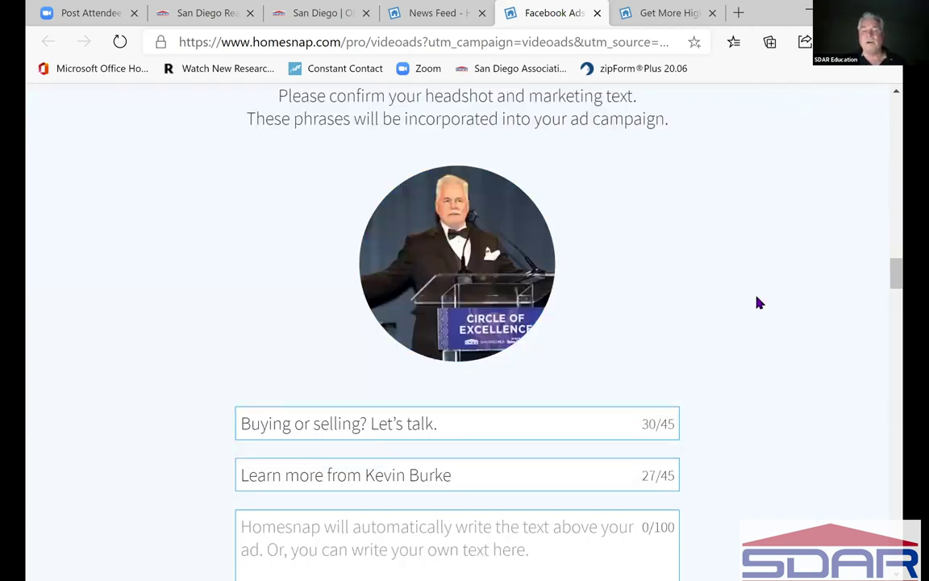
scroll(759, 304, down, 2)
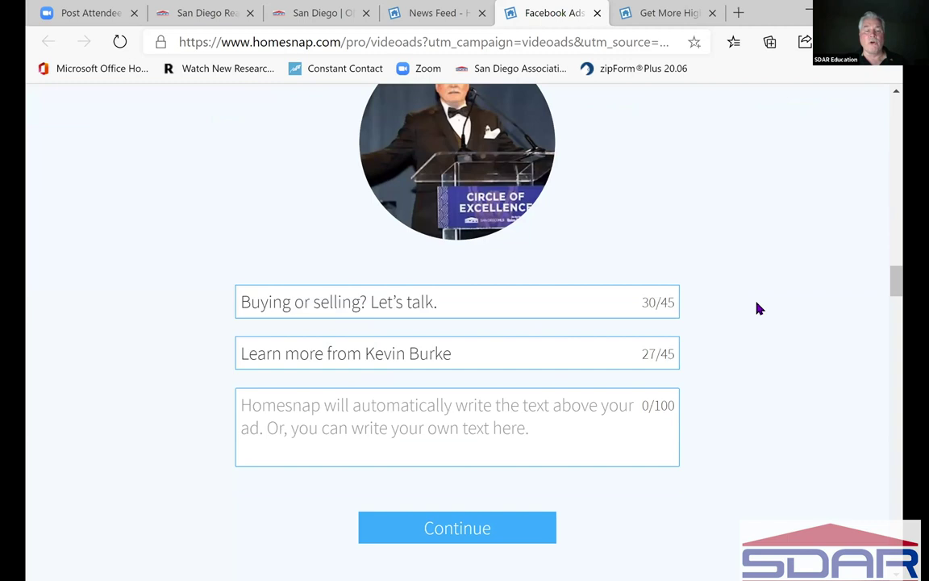
scroll(758, 307, down, 3)
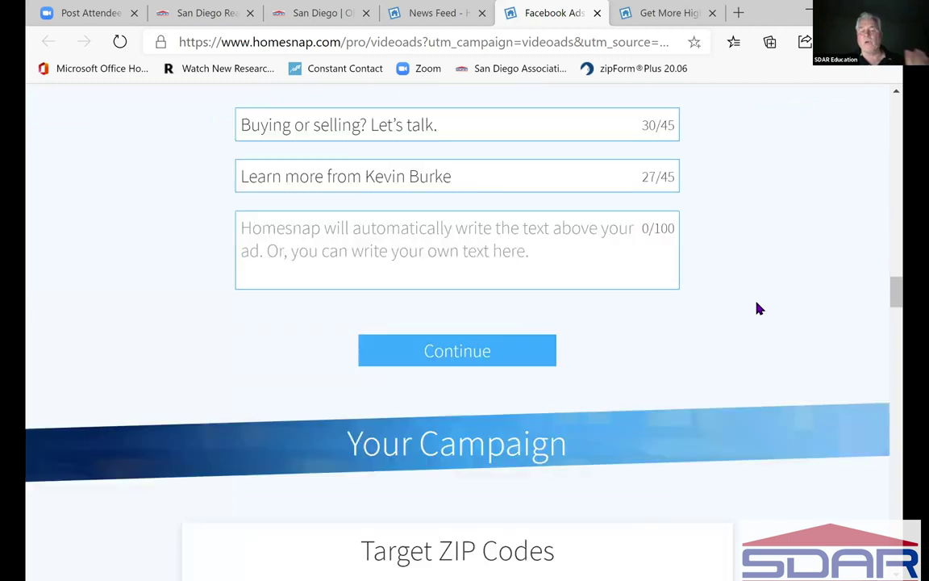
scroll(759, 310, down, 1)
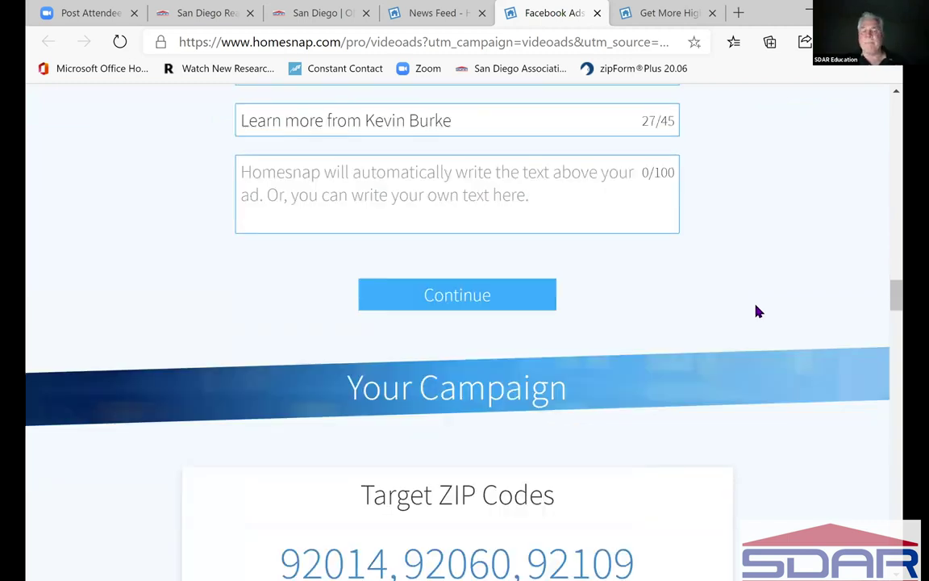
scroll(759, 311, down, 5)
scroll(759, 317, down, 5)
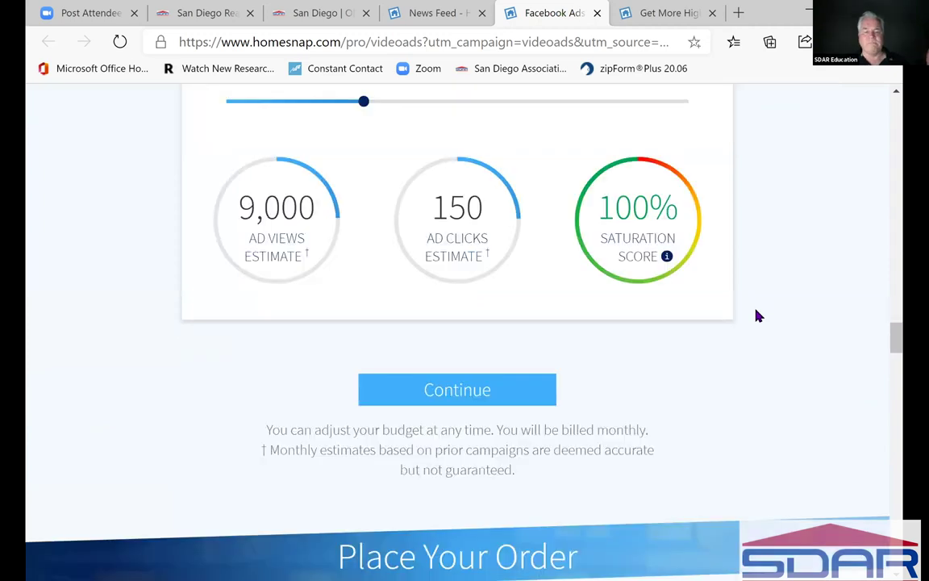
scroll(759, 316, up, 1)
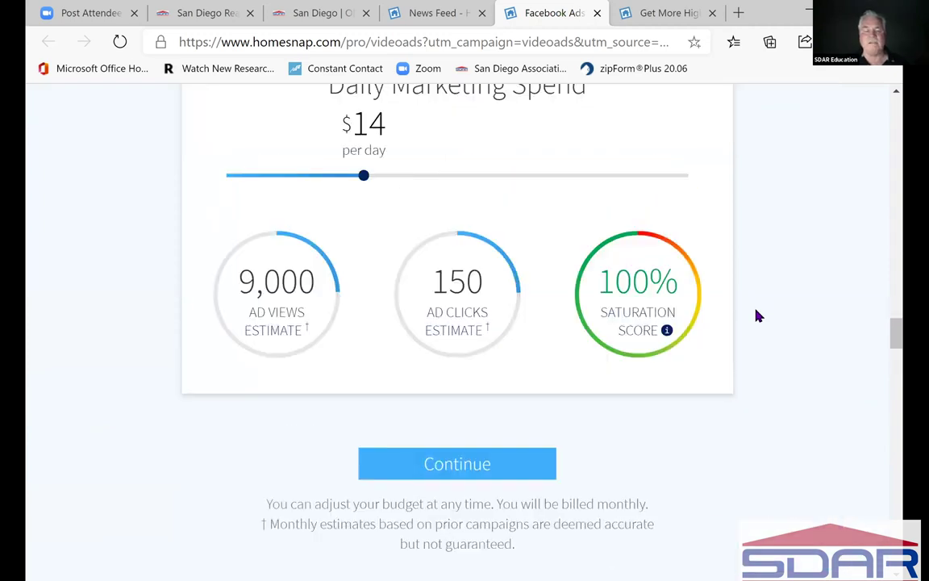
scroll(758, 317, down, 5)
scroll(758, 316, down, 2)
scroll(758, 317, down, 1)
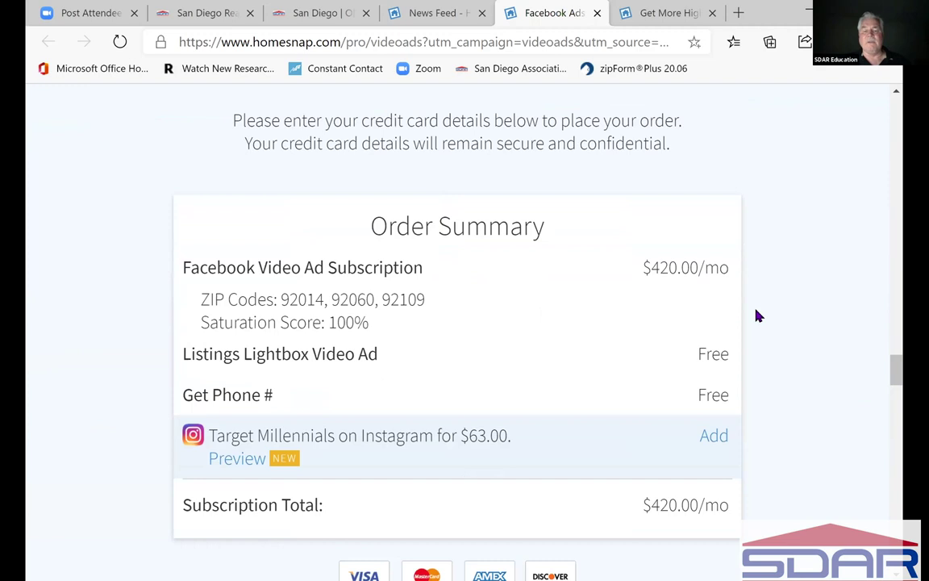
scroll(758, 317, down, 1)
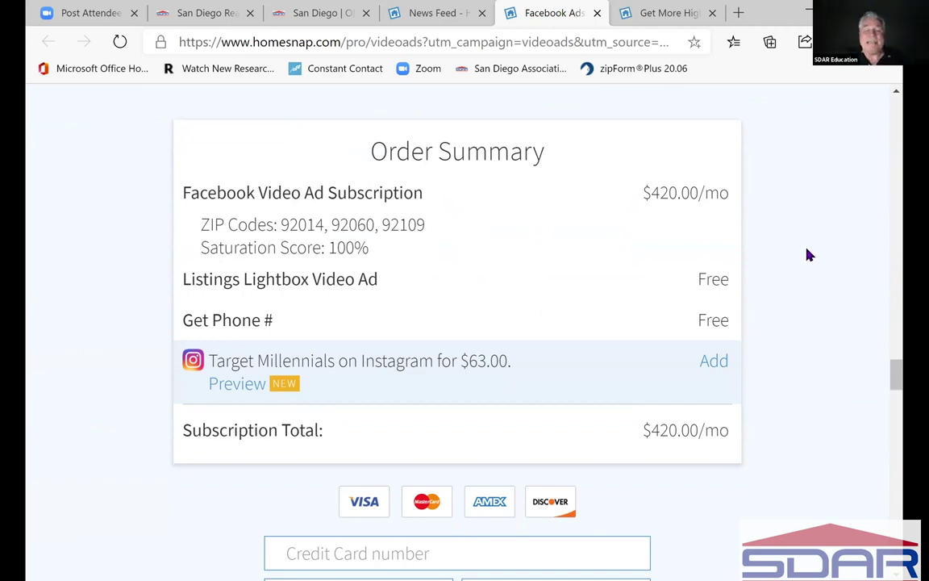
scroll(809, 256, down, 4)
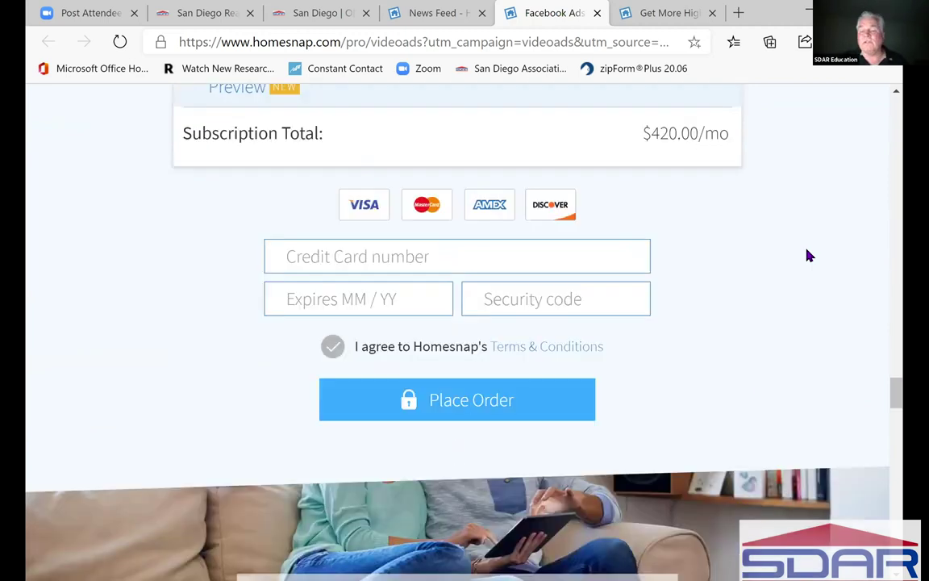
- Look through the Facebook Video Ads page, then close its tab to return to My News Feed
scroll(809, 256, down, 5)
scroll(809, 256, down, 5)
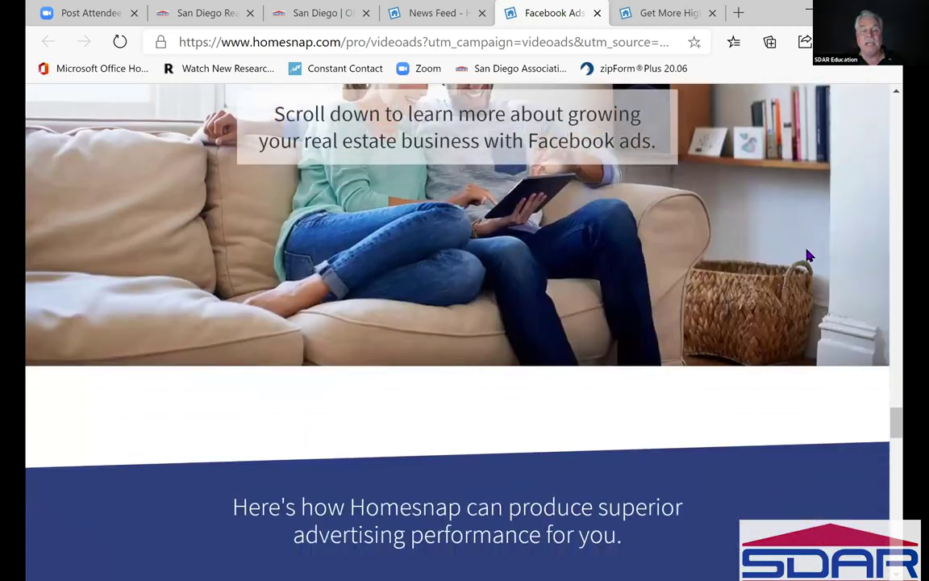
scroll(809, 256, down, 6)
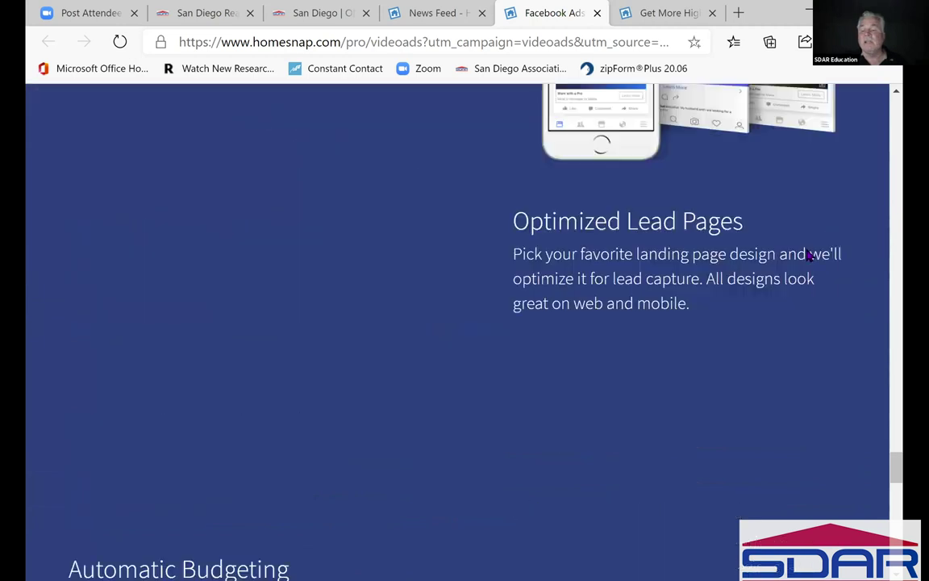
scroll(809, 256, down, 4)
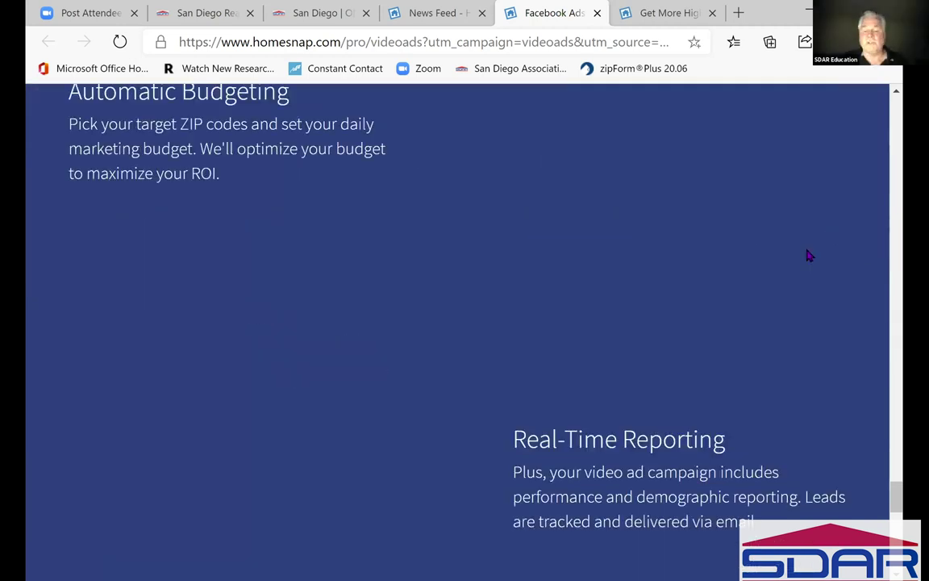
scroll(877, 177, down, 4)
scroll(877, 177, down, 2)
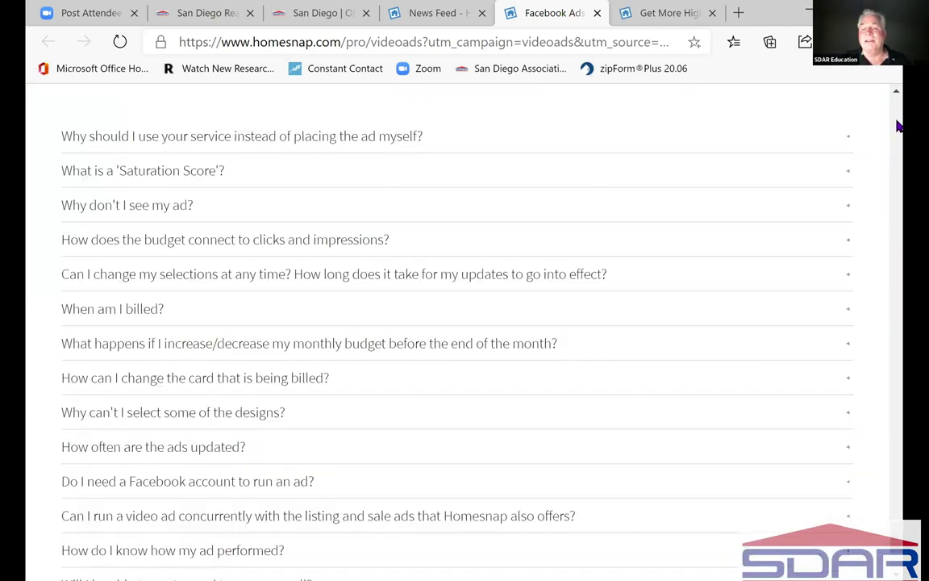
scroll(896, 125, up, 5)
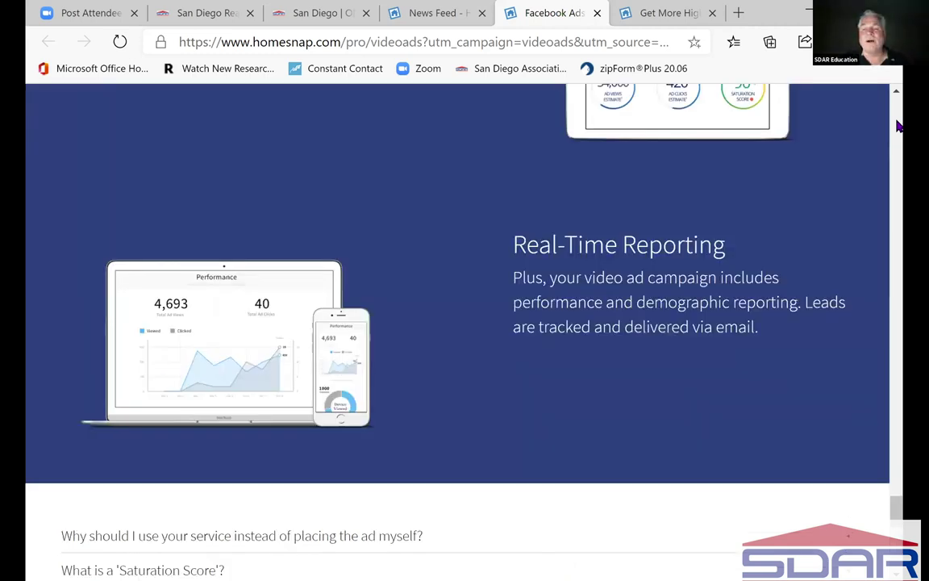
scroll(897, 125, up, 15)
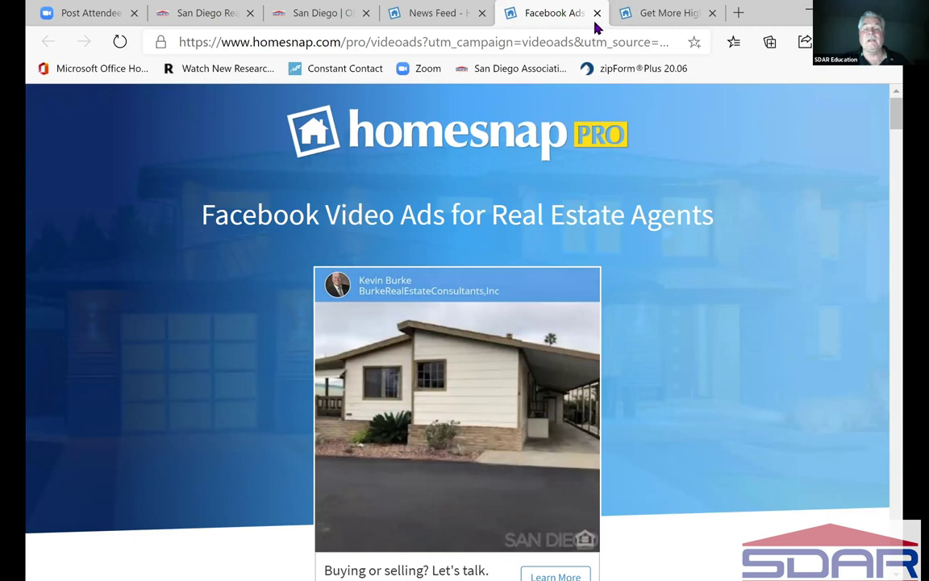
click(457, 20)
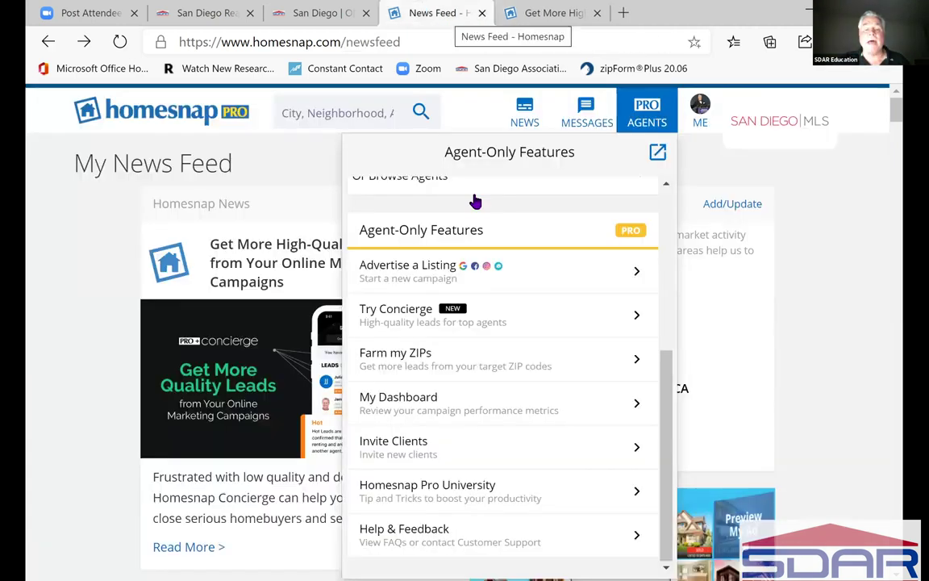
- Open My Dashboard, visit the Agents page, then return to My Dashboard's Welcome back page
click(584, 402)
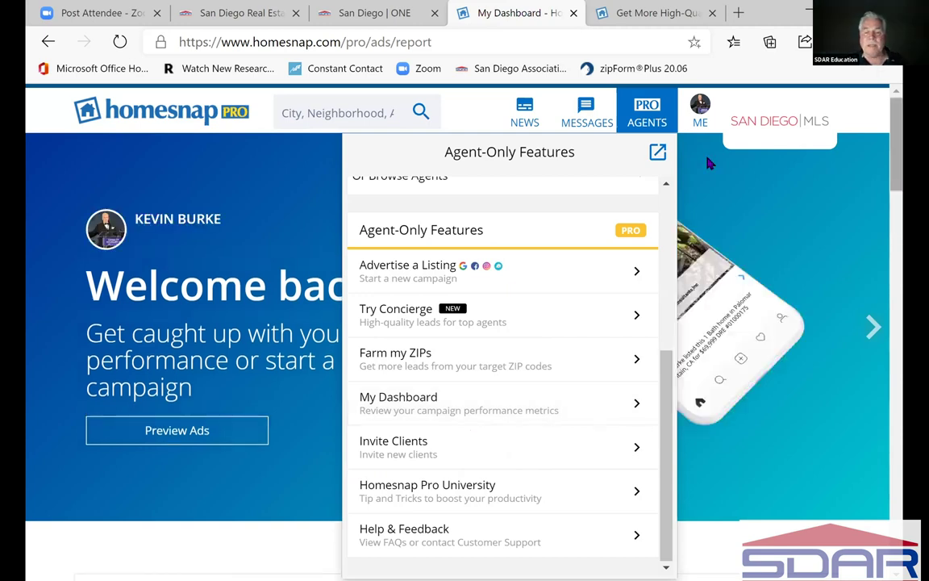
click(704, 436)
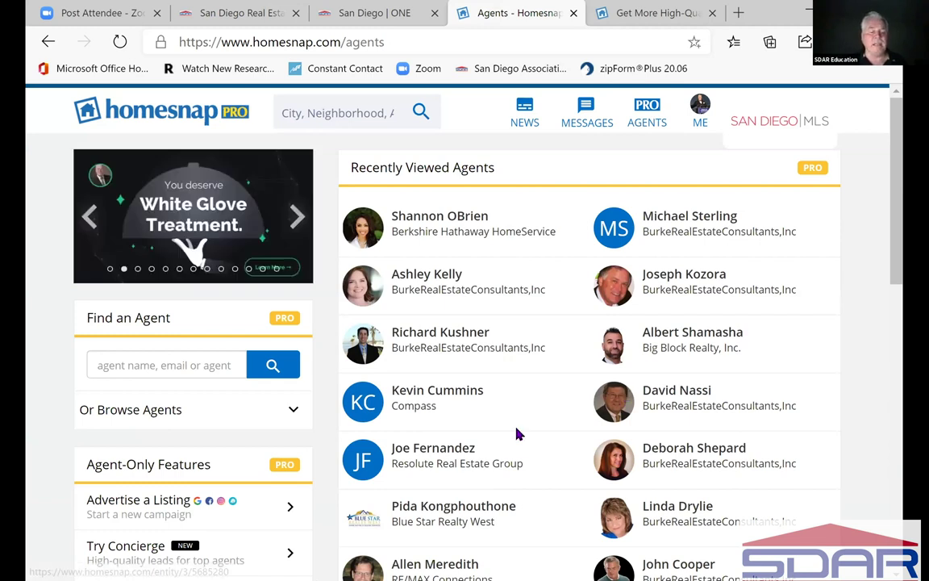
scroll(518, 434, down, 2)
scroll(201, 297, down, 3)
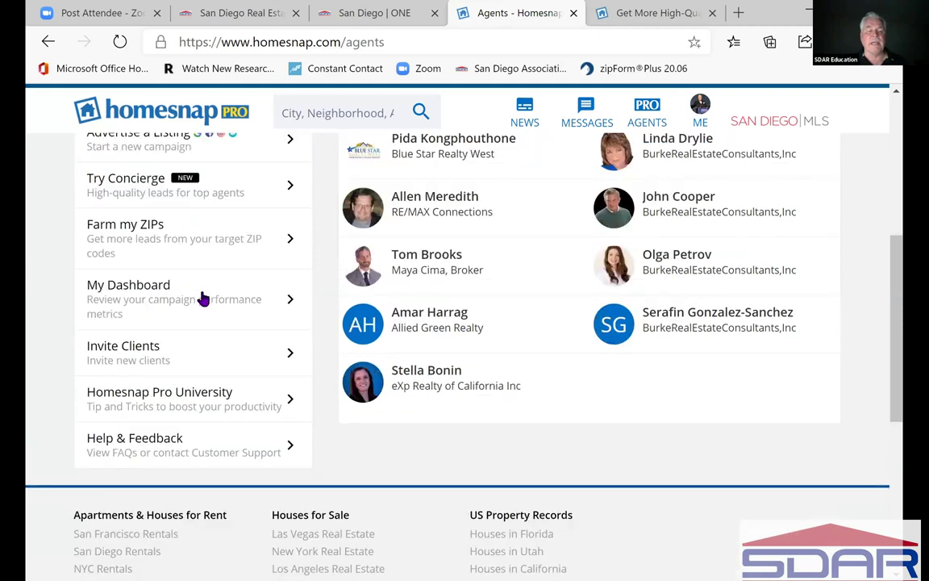
click(151, 293)
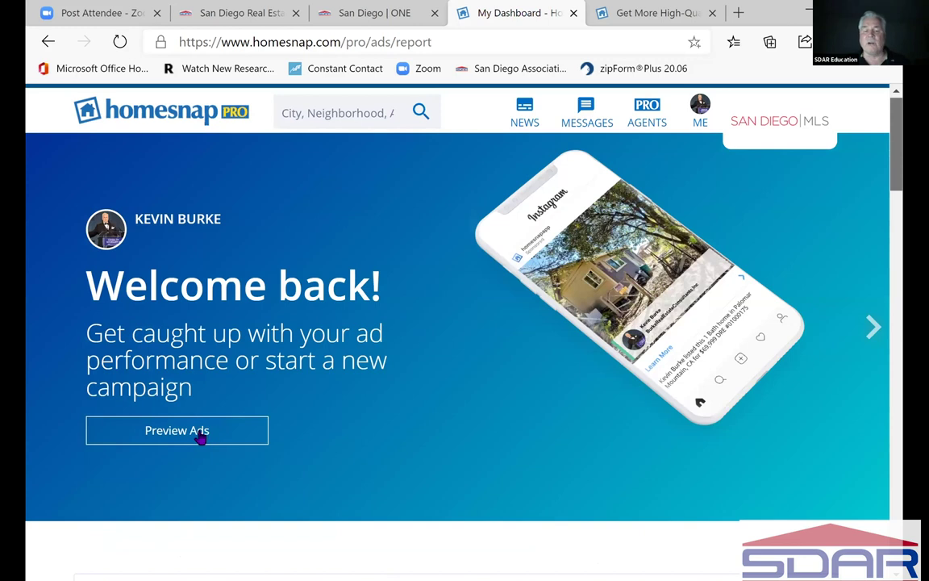
click(212, 436)
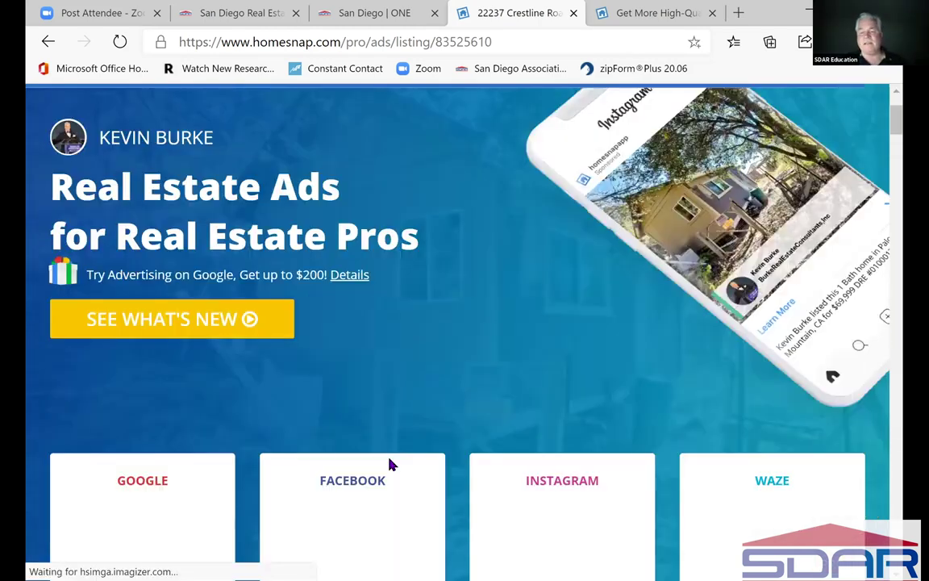
drag(897, 121, 898, 140)
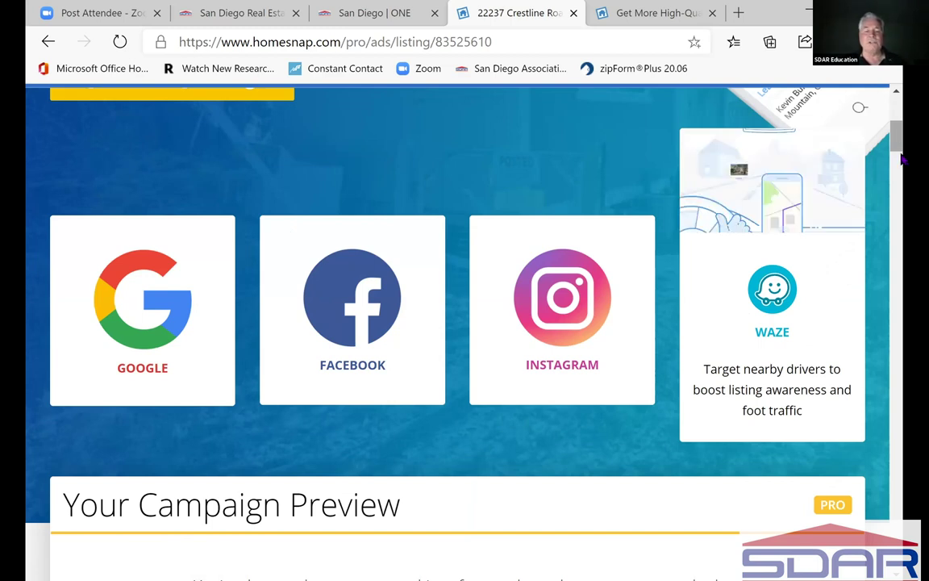
scroll(517, 323, down, 4)
scroll(466, 286, down, 1)
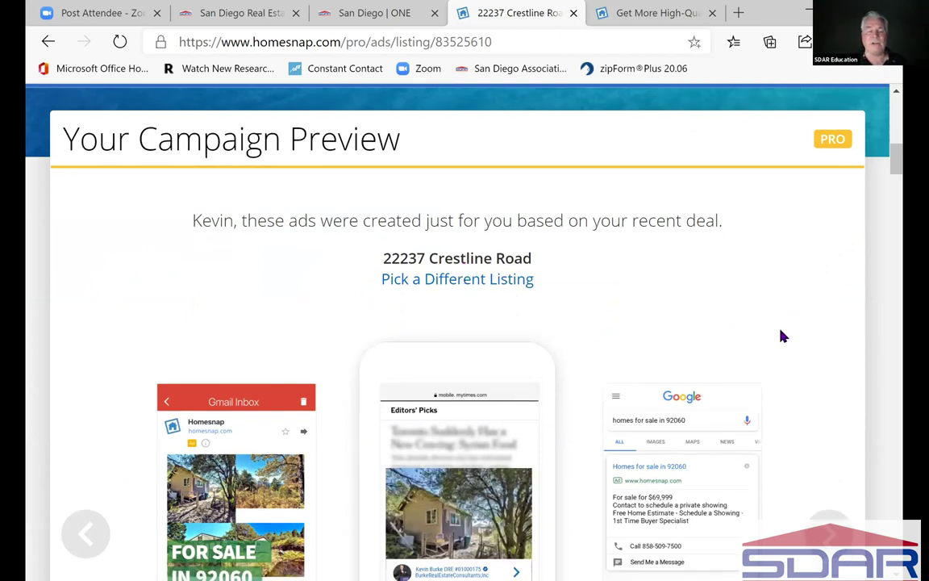
scroll(782, 335, down, 2)
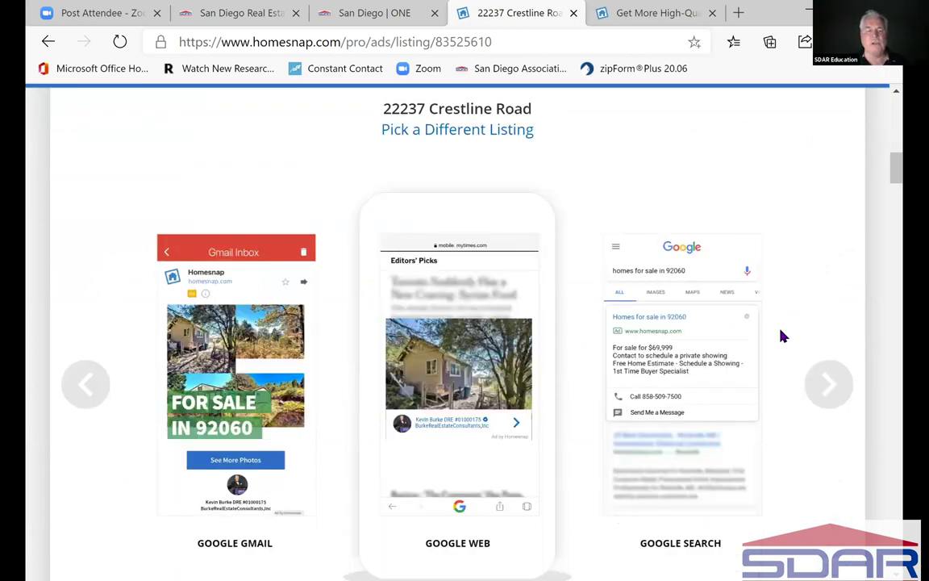
scroll(782, 335, down, 1)
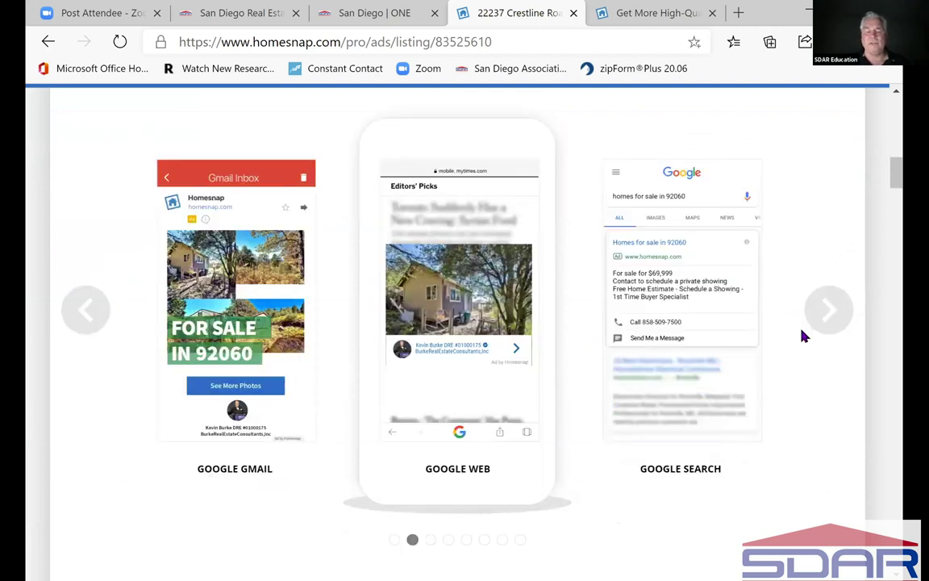
scroll(803, 335, down, 1)
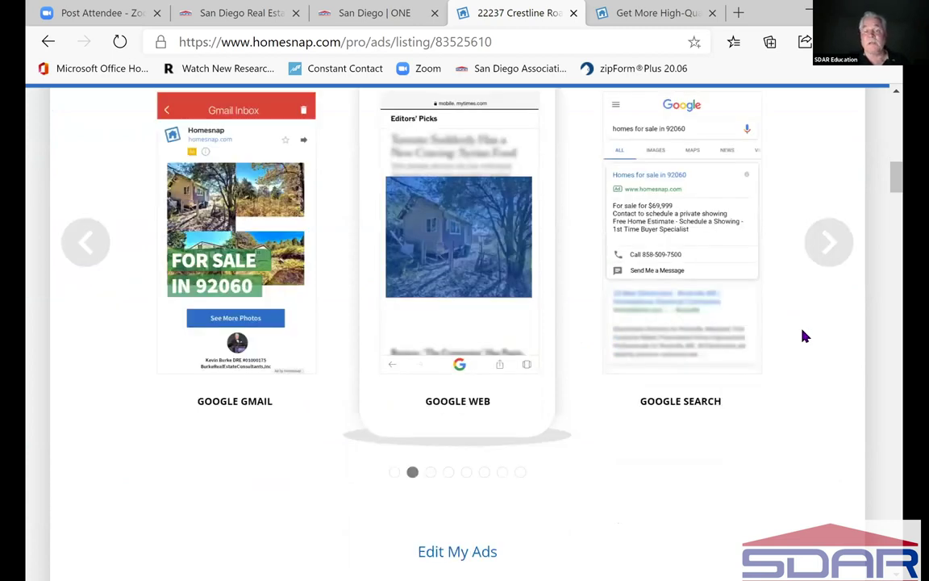
scroll(804, 336, down, 5)
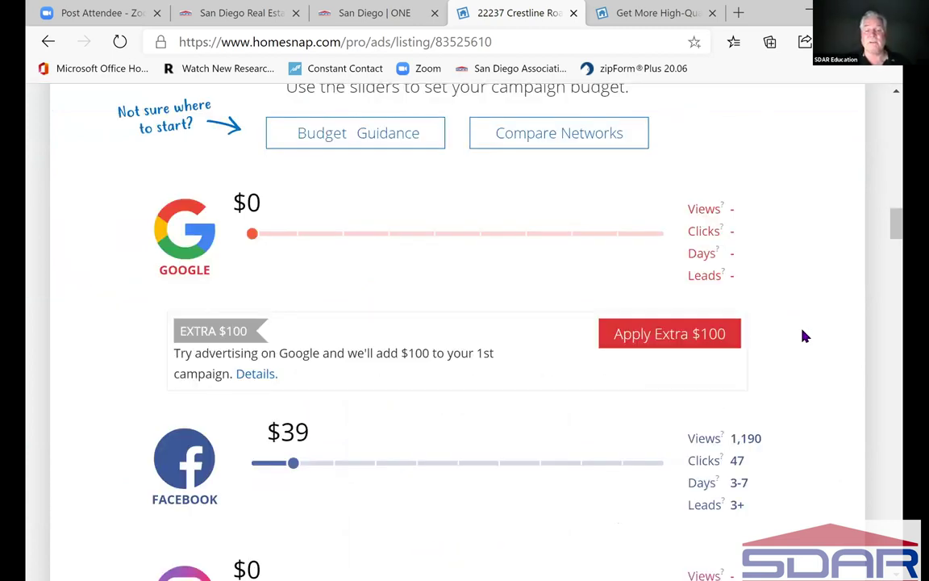
scroll(803, 335, down, 2)
scroll(409, 287, down, 1)
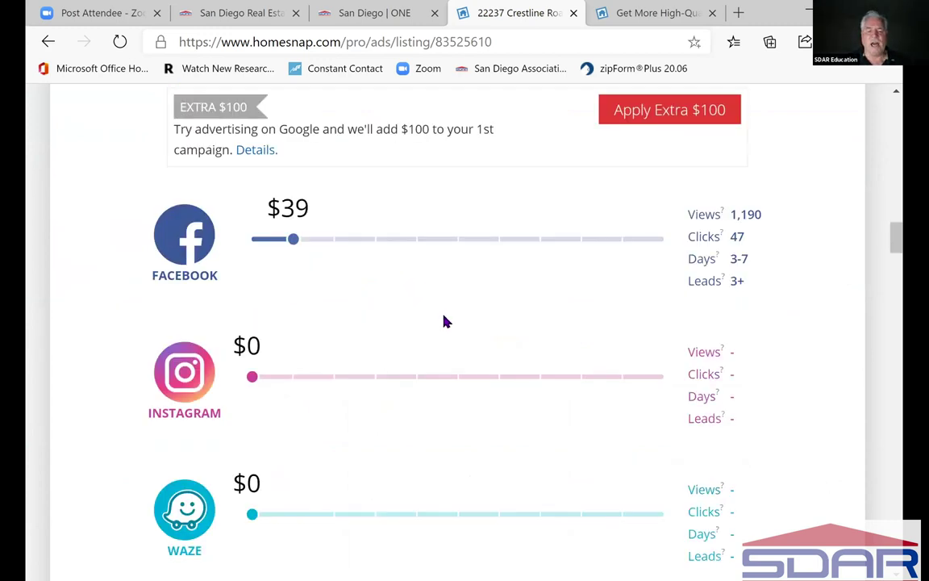
scroll(446, 321, down, 1)
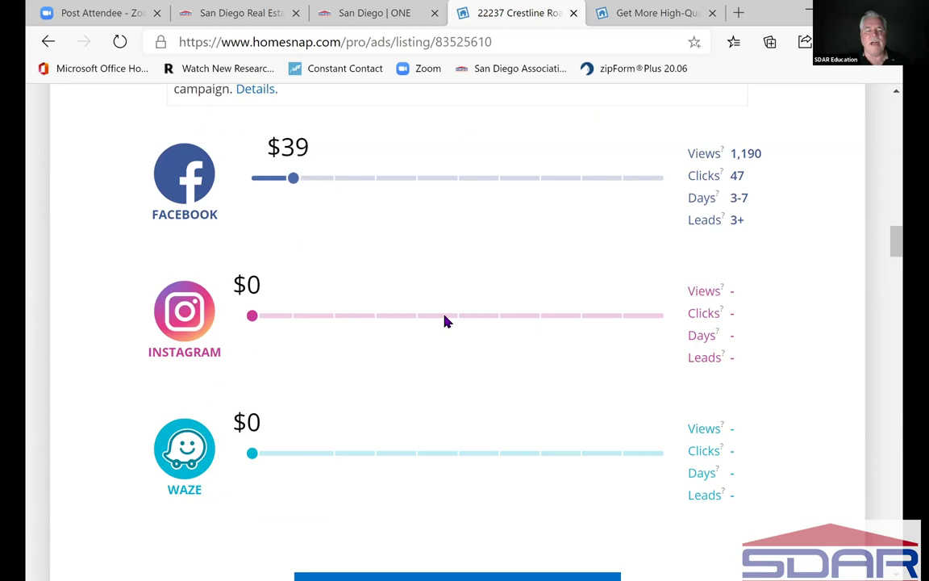
scroll(218, 164, down, 5)
scroll(804, 391, up, 1)
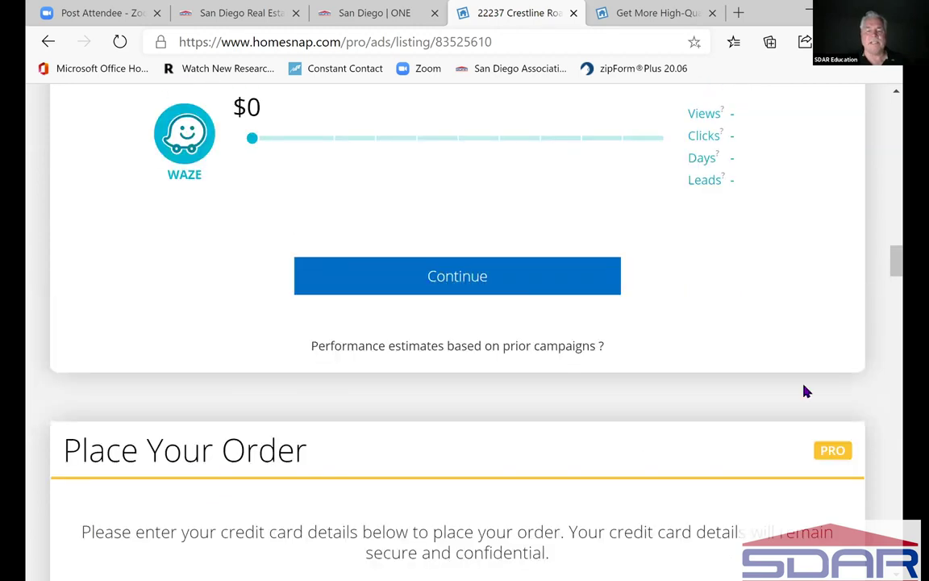
scroll(804, 391, down, 1)
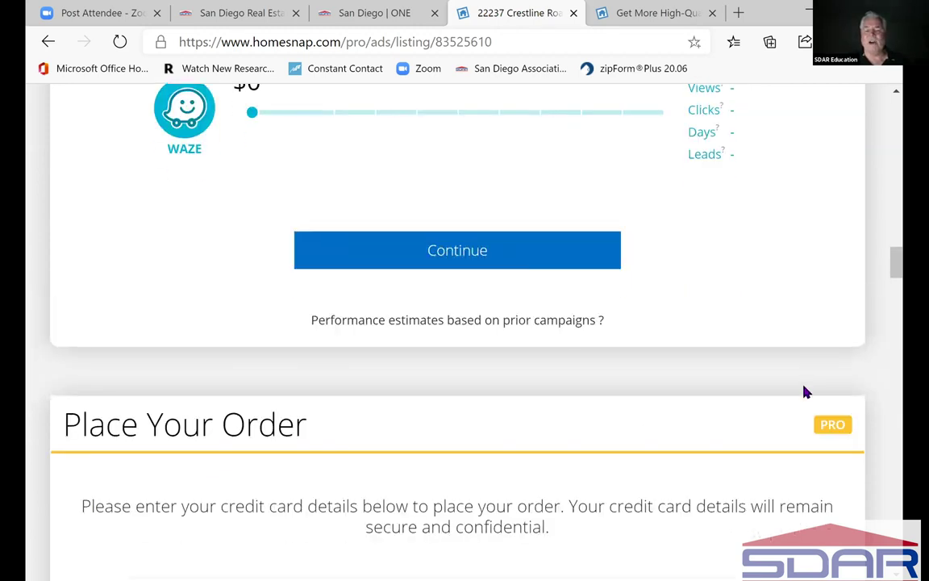
scroll(804, 392, down, 4)
scroll(814, 388, down, 3)
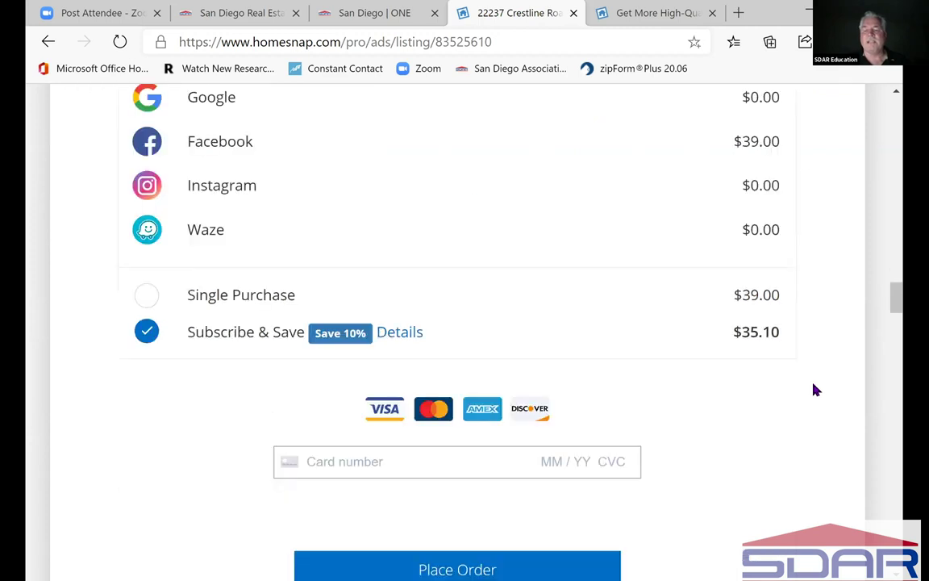
scroll(901, 326, down, 2)
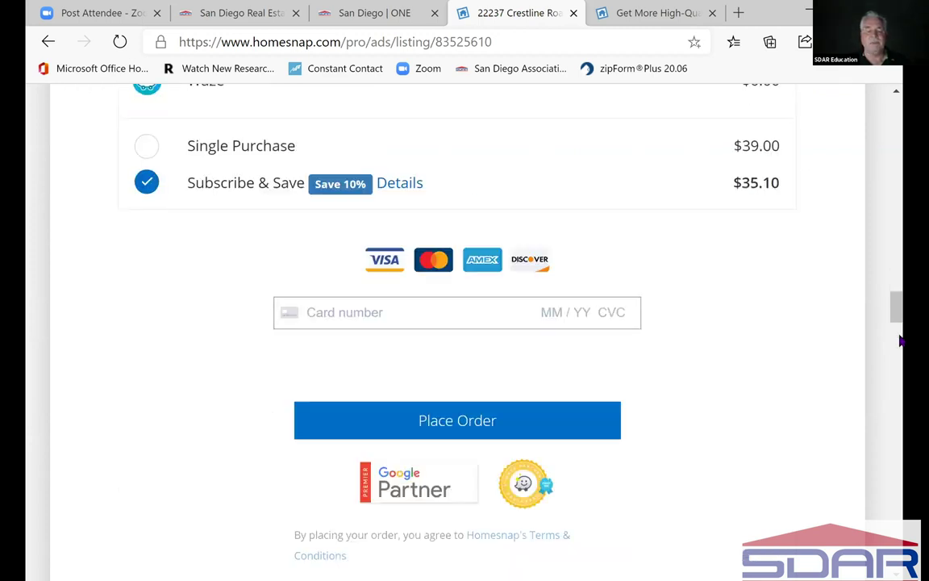
scroll(901, 341, down, 3)
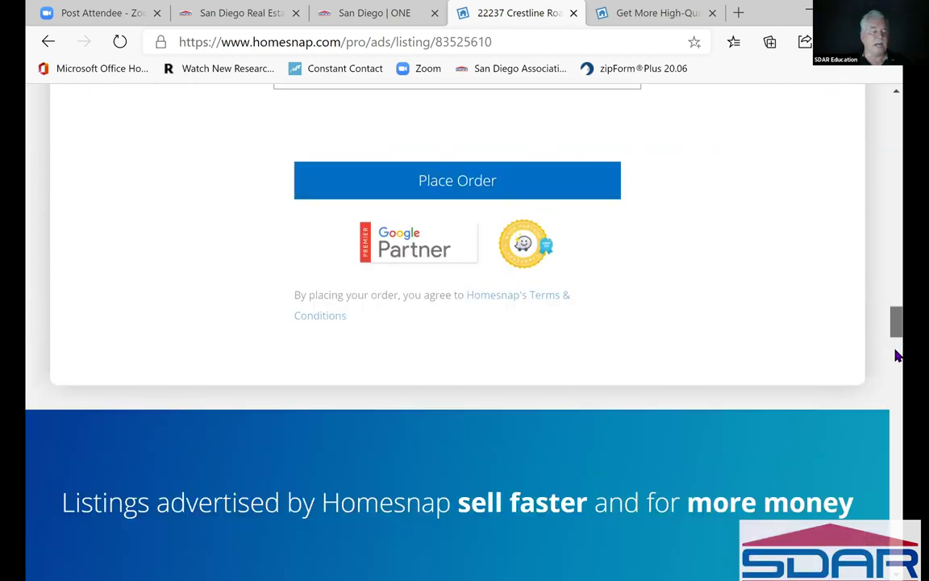
scroll(897, 359, down, 4)
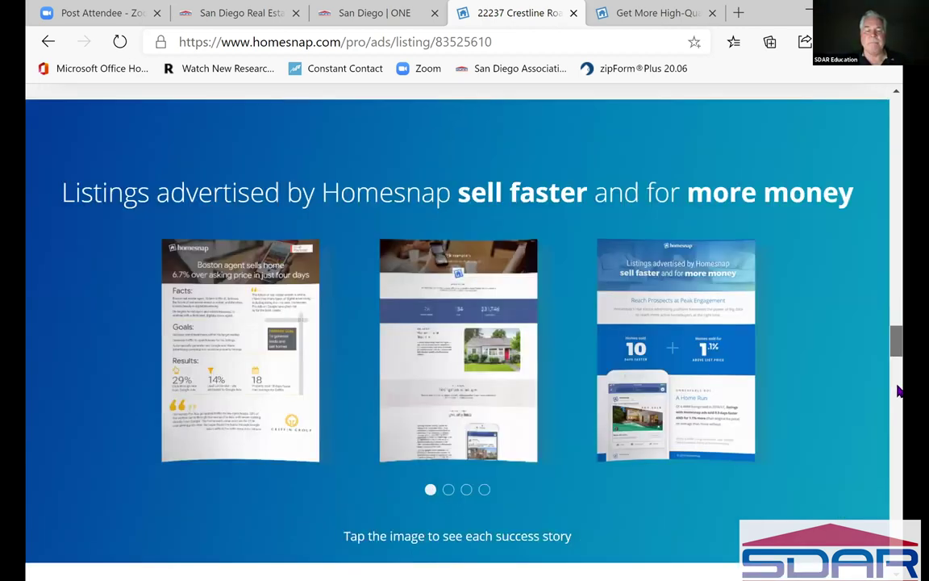
scroll(900, 391, down, 4)
scroll(901, 416, down, 4)
scroll(813, 401, down, 5)
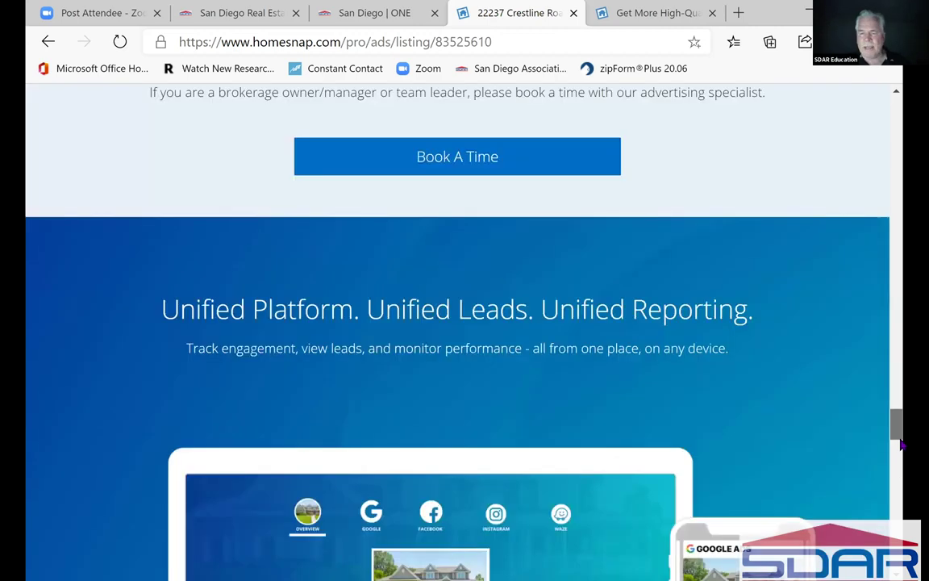
scroll(892, 374, down, 2)
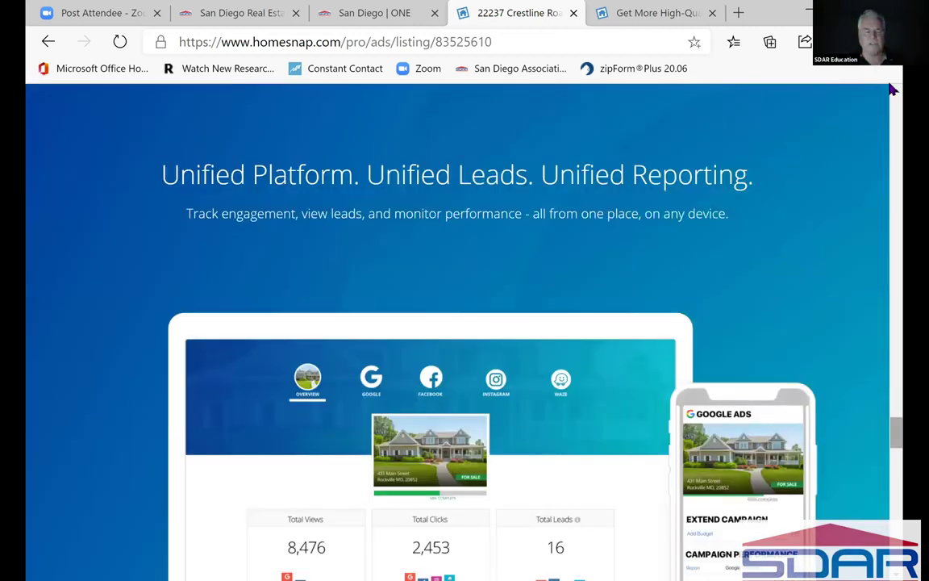
drag(896, 431, 892, 89)
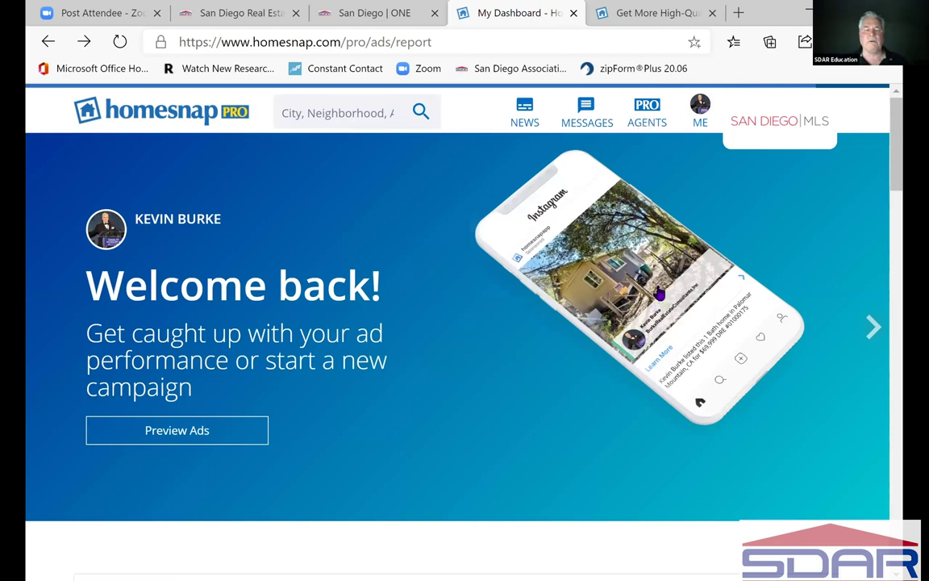
- From Agent-Only Features, enter the client's e-mail address in the Invite form, then close it unsent
click(645, 117)
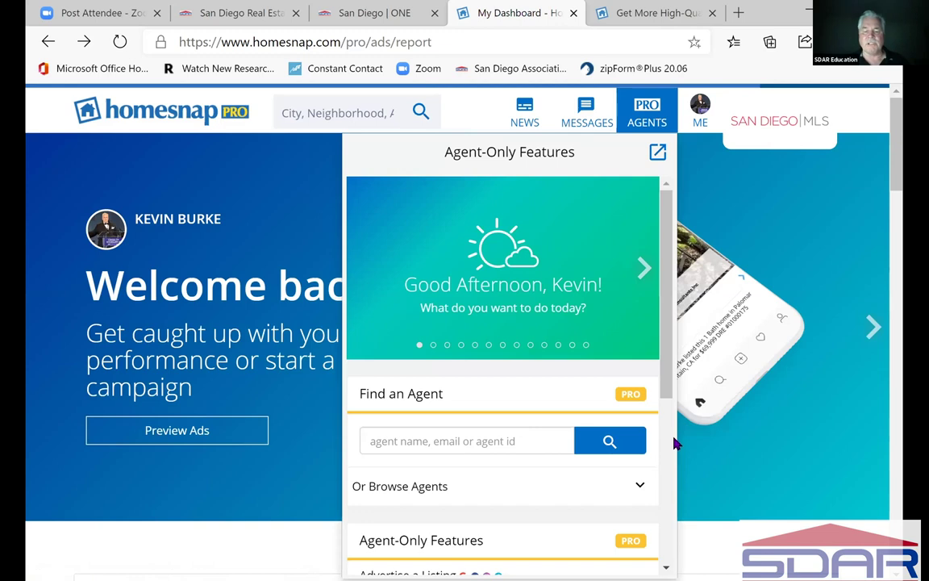
scroll(669, 425, down, 6)
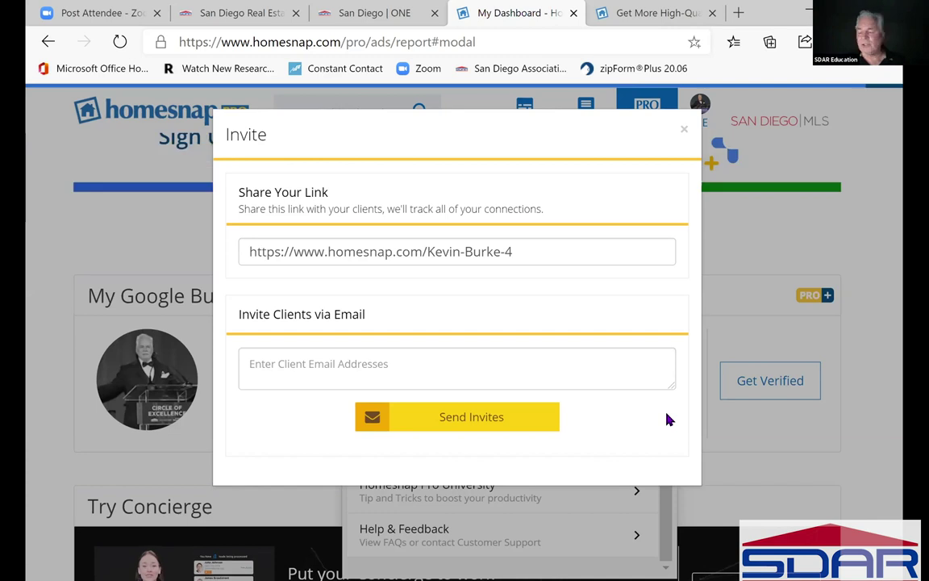
click(387, 374)
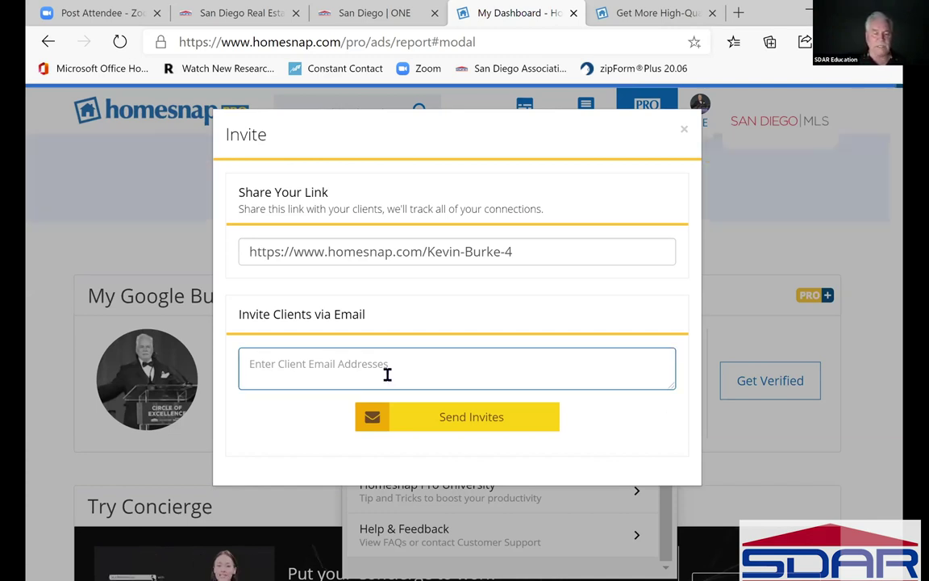
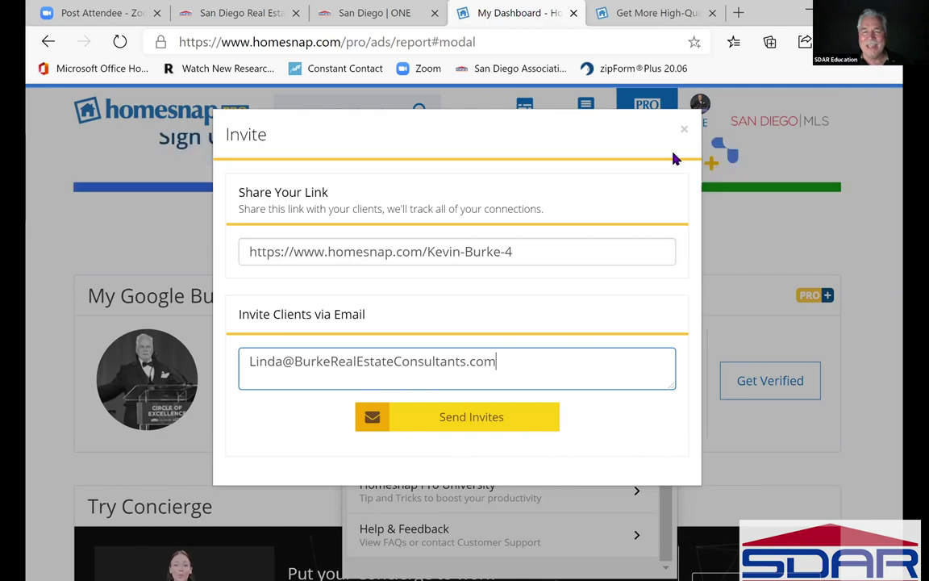
click(702, 394)
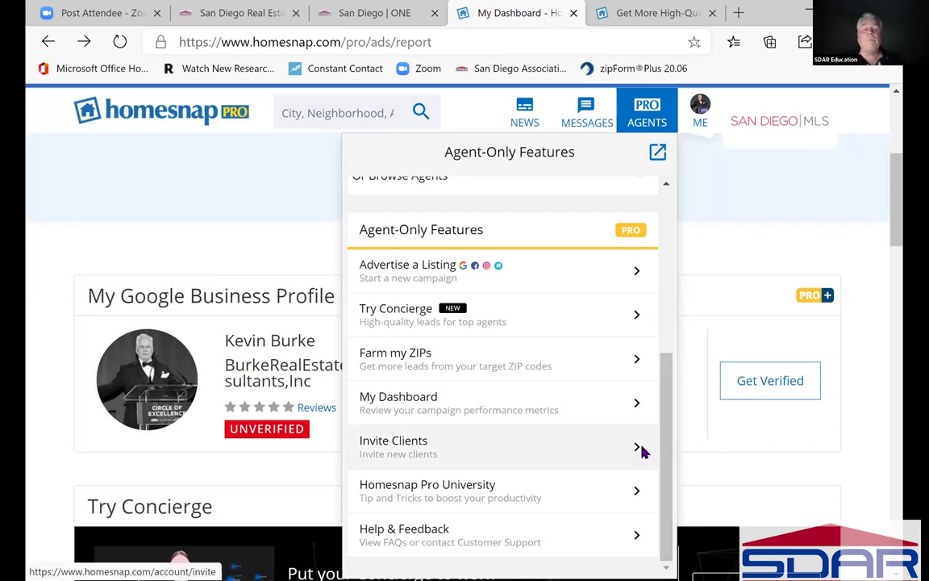
- Reopen Invite Clients from the Agent-Only Features menu and dismiss it with Esc
click(645, 450)
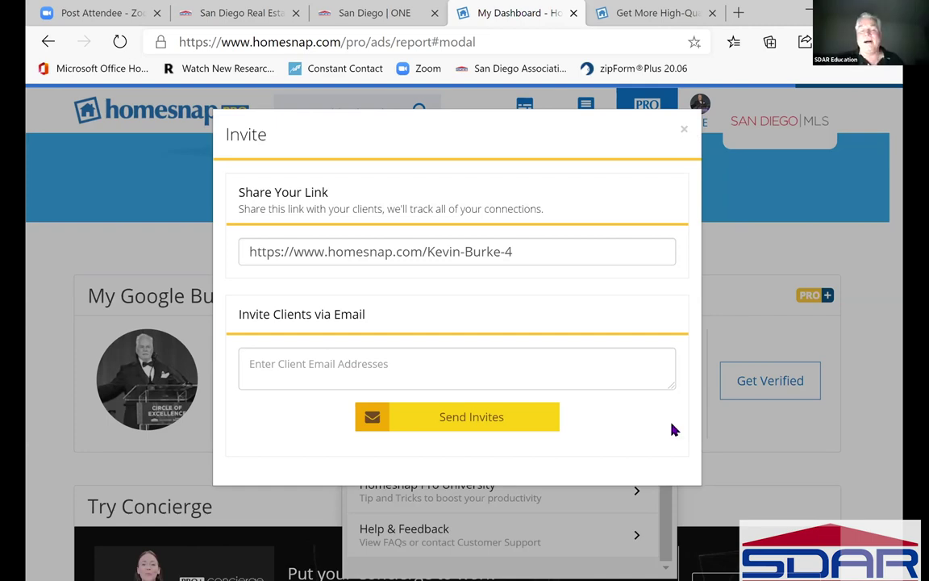
key(Escape)
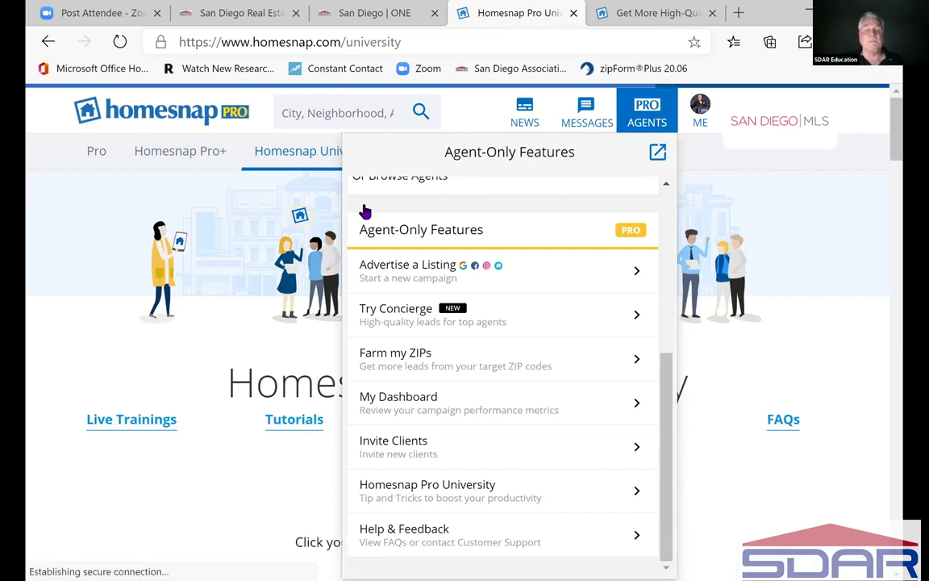
- On the AGENTS page, expand and scroll through the Agent-Only Features list
click(346, 153)
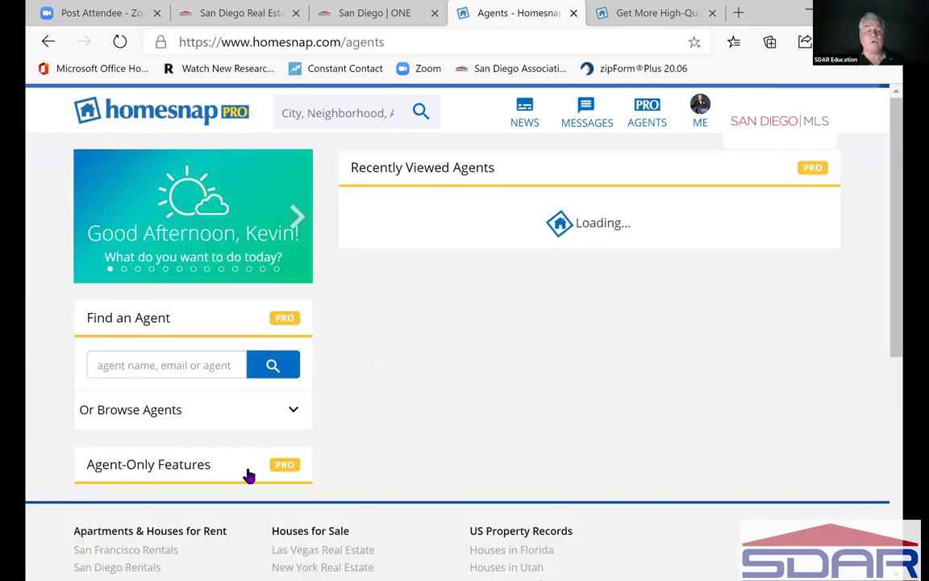
click(240, 473)
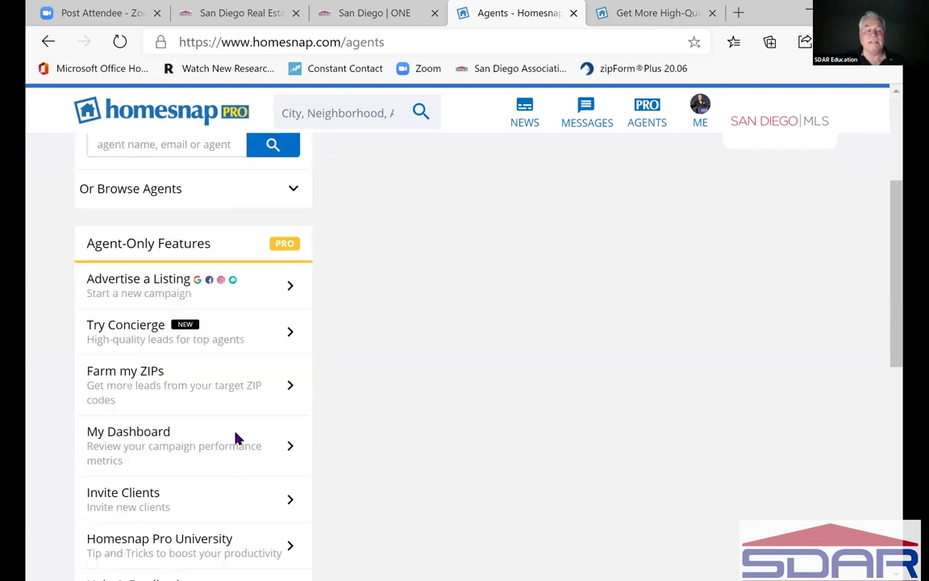
scroll(234, 318, down, 4)
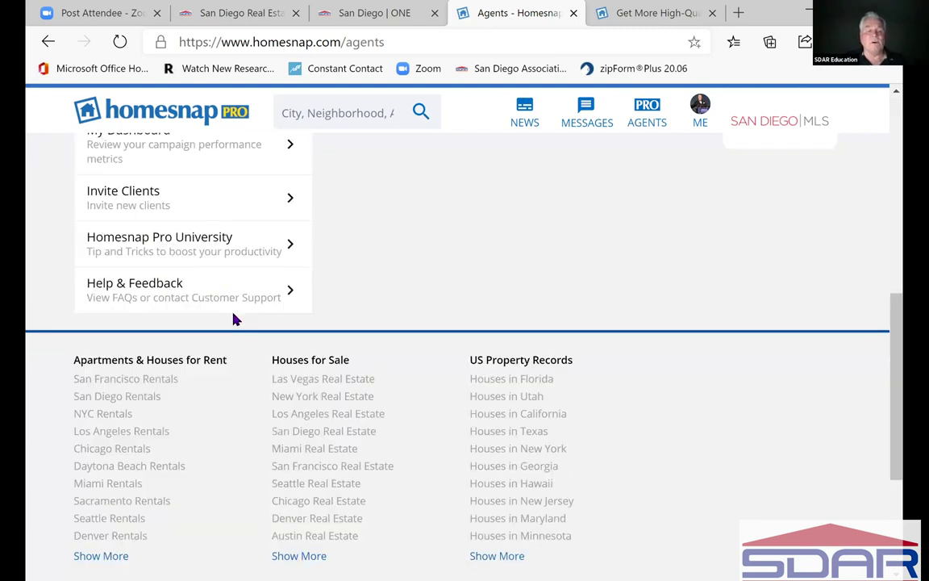
scroll(189, 323, down, 2)
scroll(191, 324, up, 3)
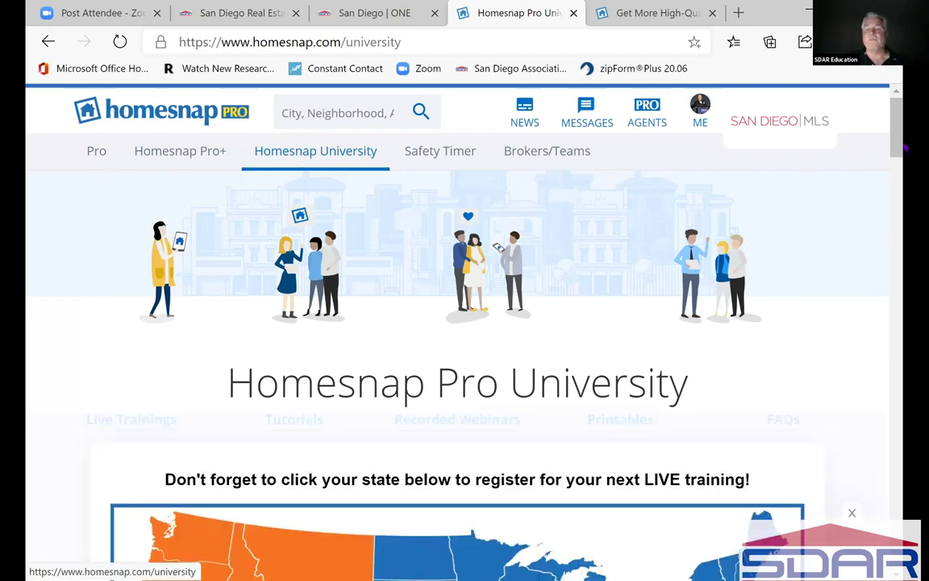
drag(900, 134, 901, 139)
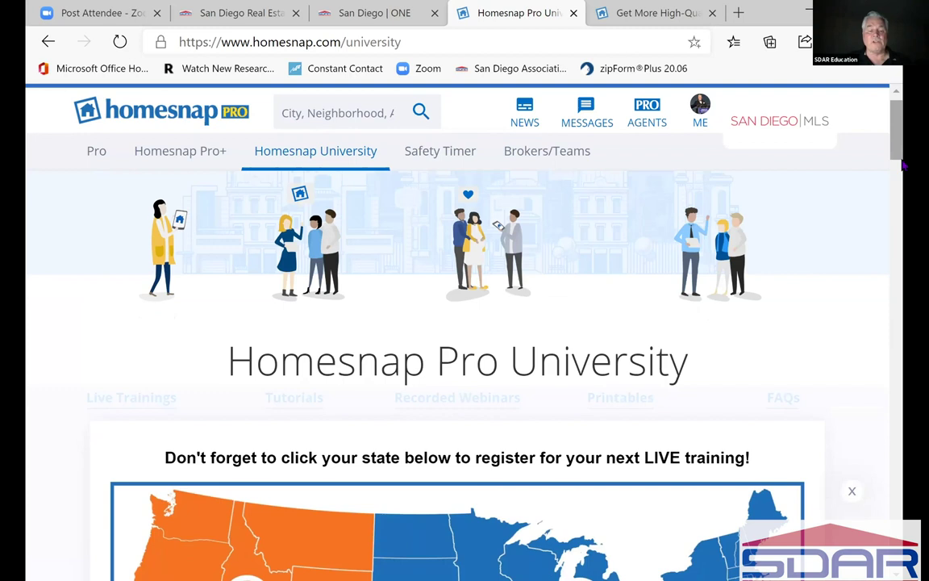
scroll(904, 166, down, 3)
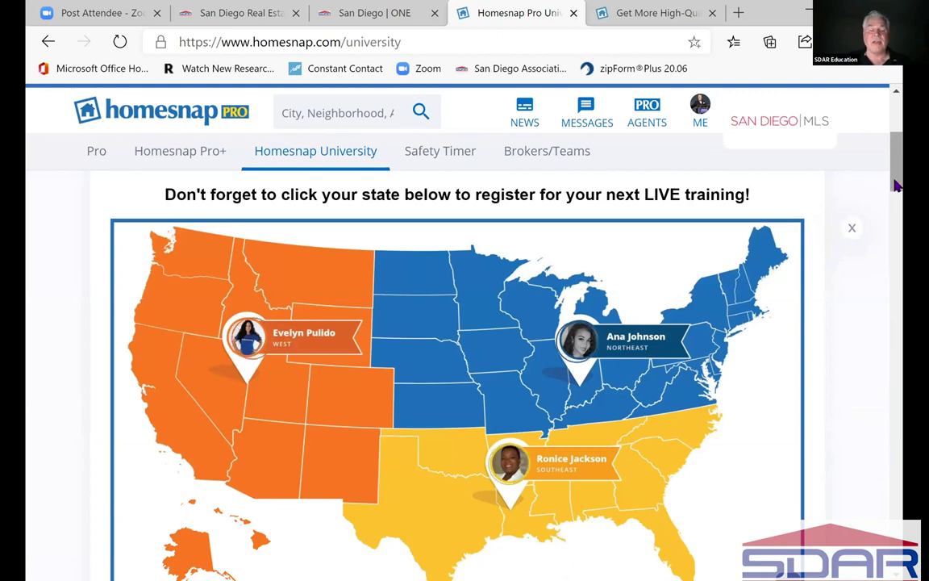
click(901, 244)
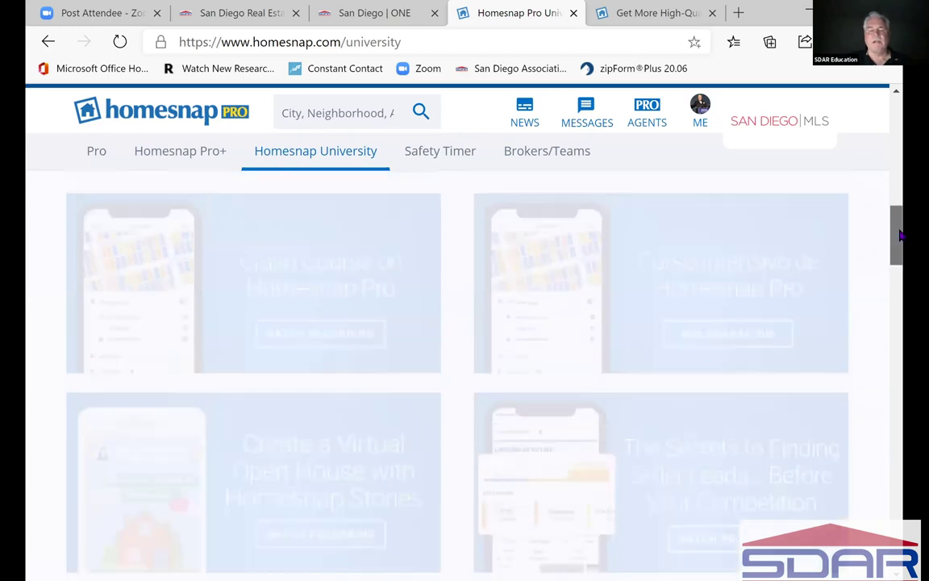
scroll(901, 234, up, 1)
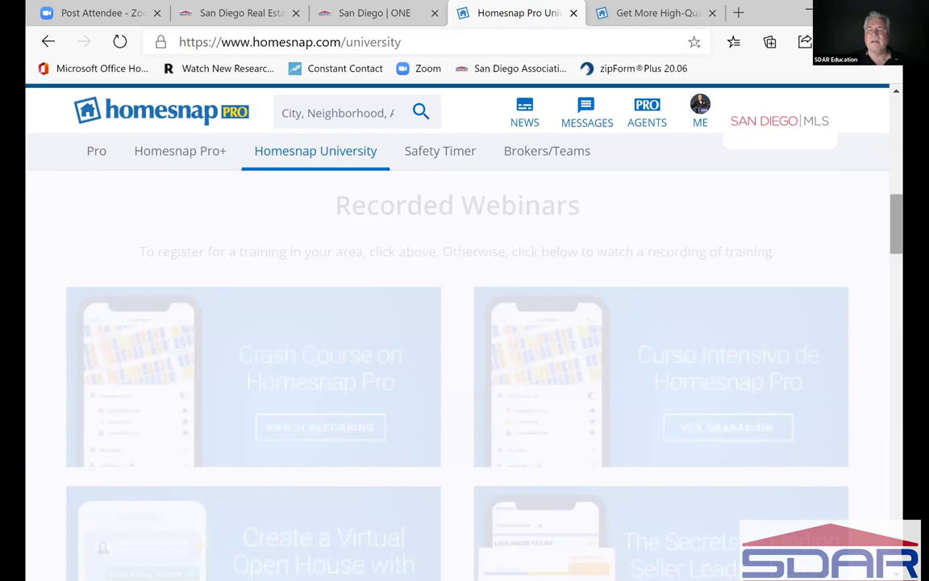
scroll(457, 363, down, 10)
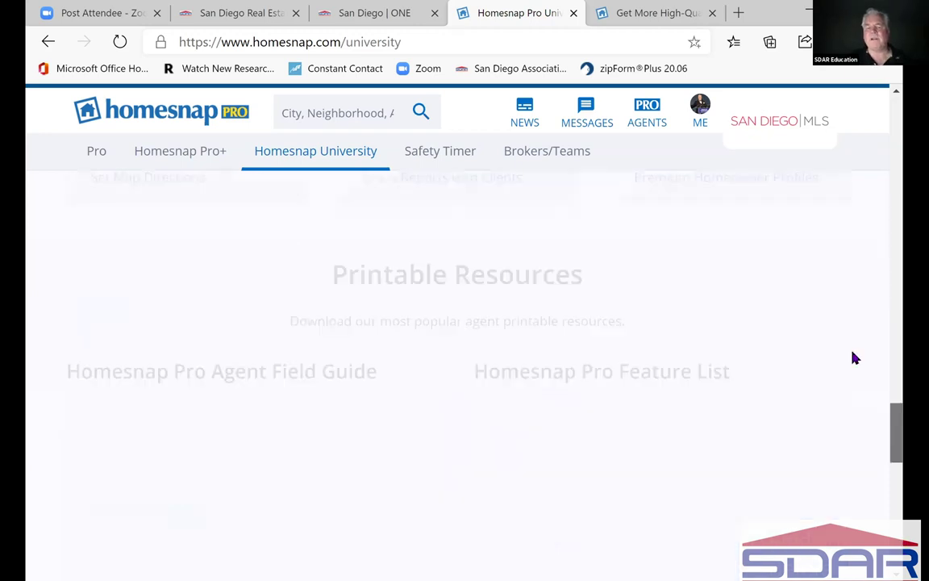
scroll(853, 356, up, 15)
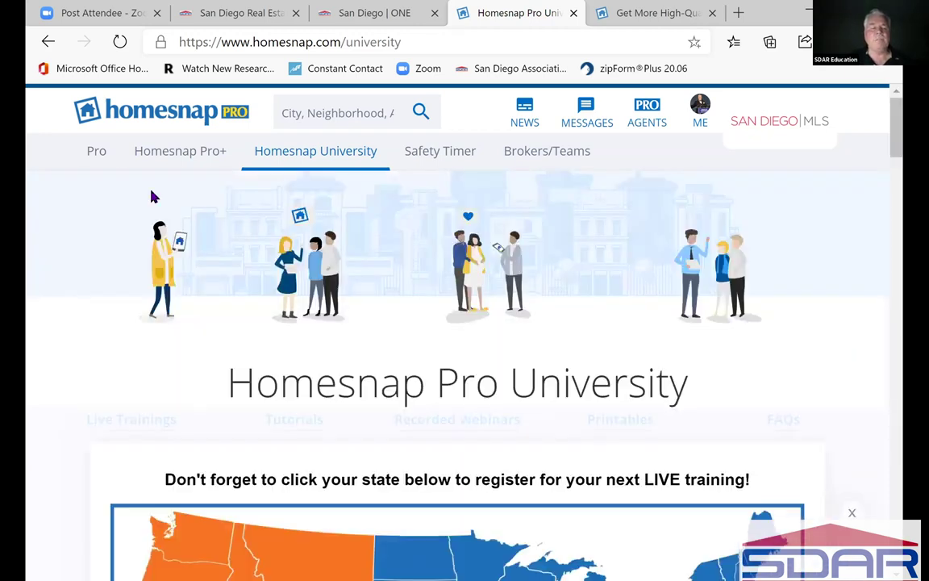
- Open the Safety Timer for Agents page and scroll to its Watch Tutorial button
click(449, 164)
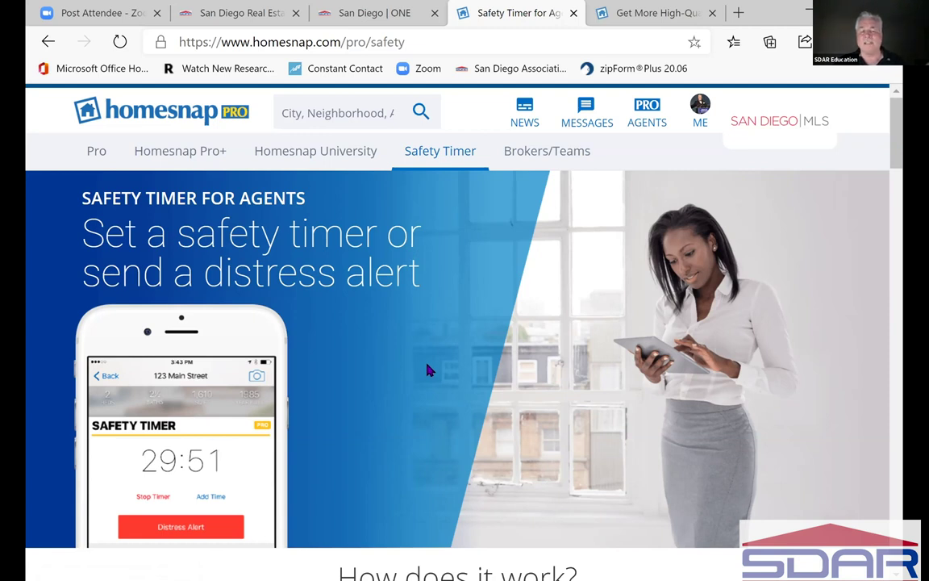
scroll(429, 369, down, 1)
scroll(429, 369, down, 1)
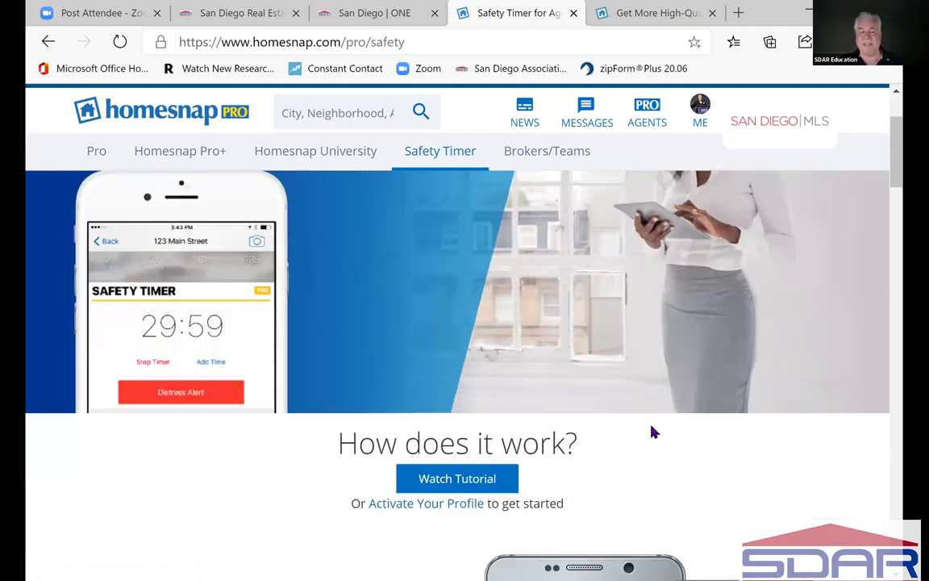
scroll(653, 432, down, 1)
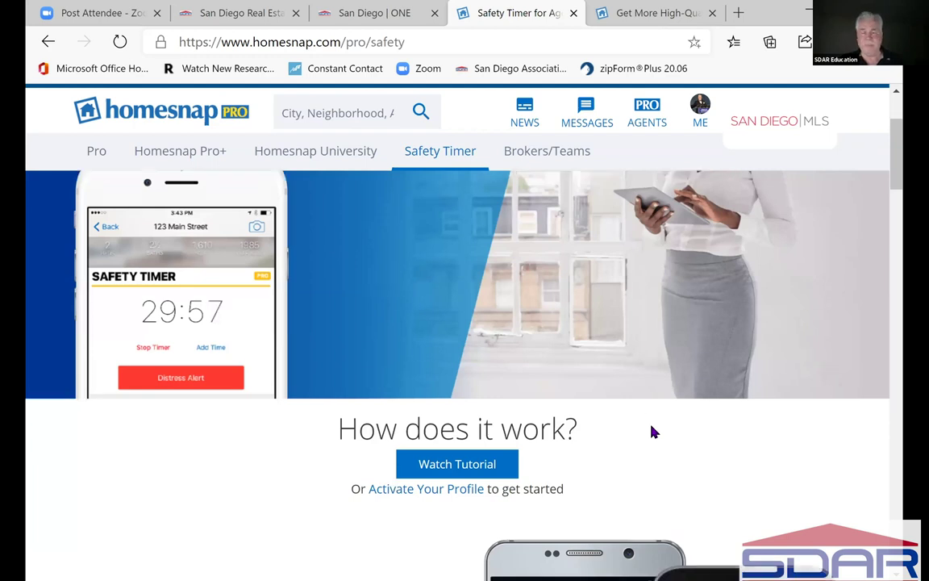
click(466, 474)
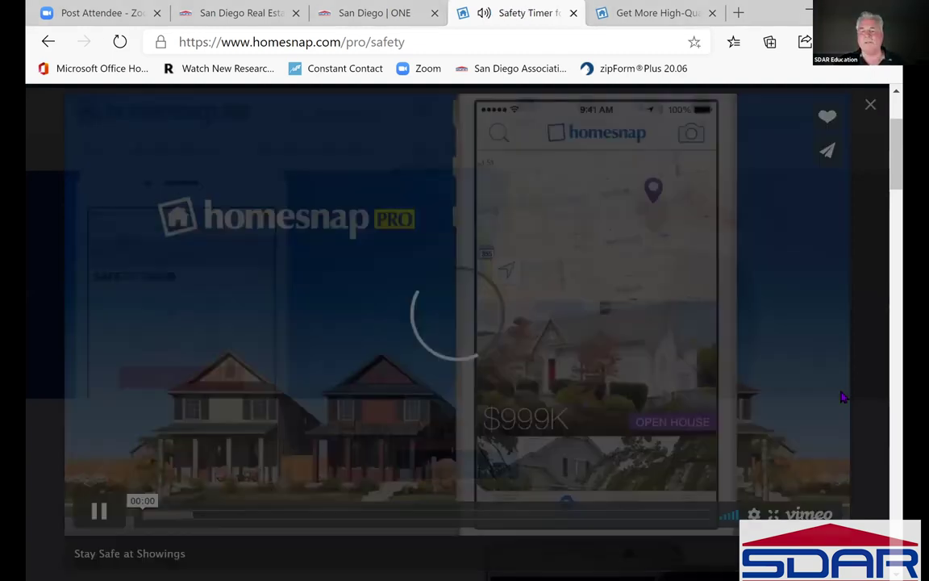
click(883, 389)
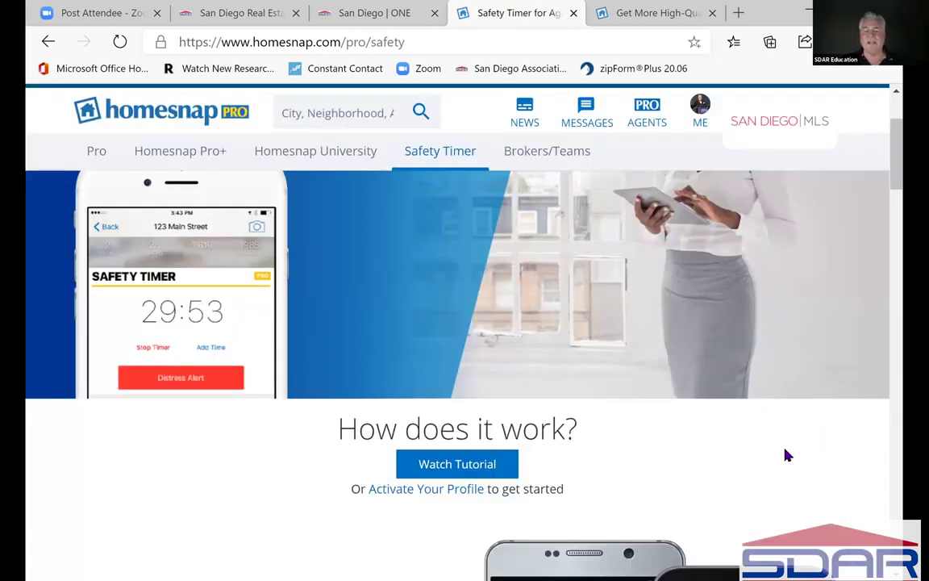
- Scroll past Open Homesnap and Set Duration and Contacts to the Show The Listing step
scroll(386, 456, down, 2)
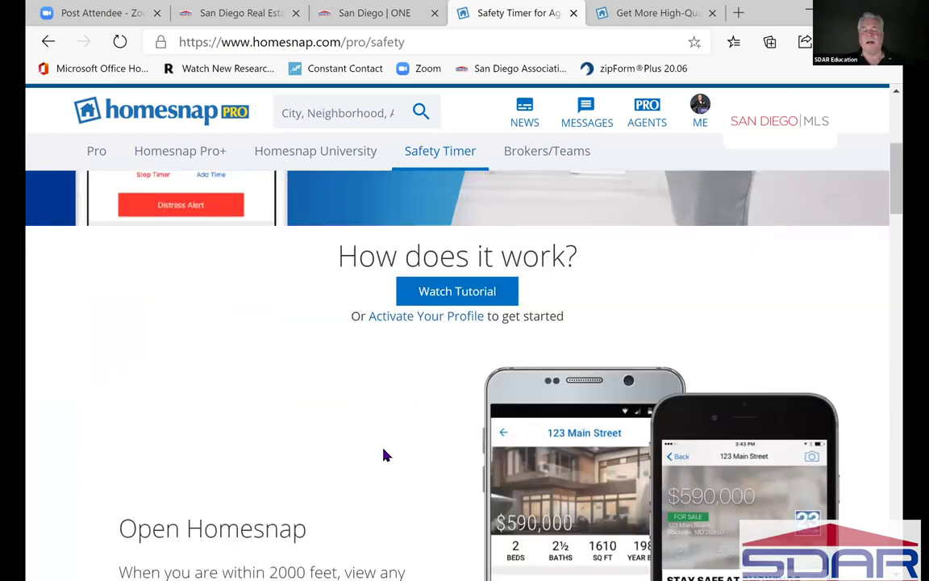
scroll(386, 455, down, 2)
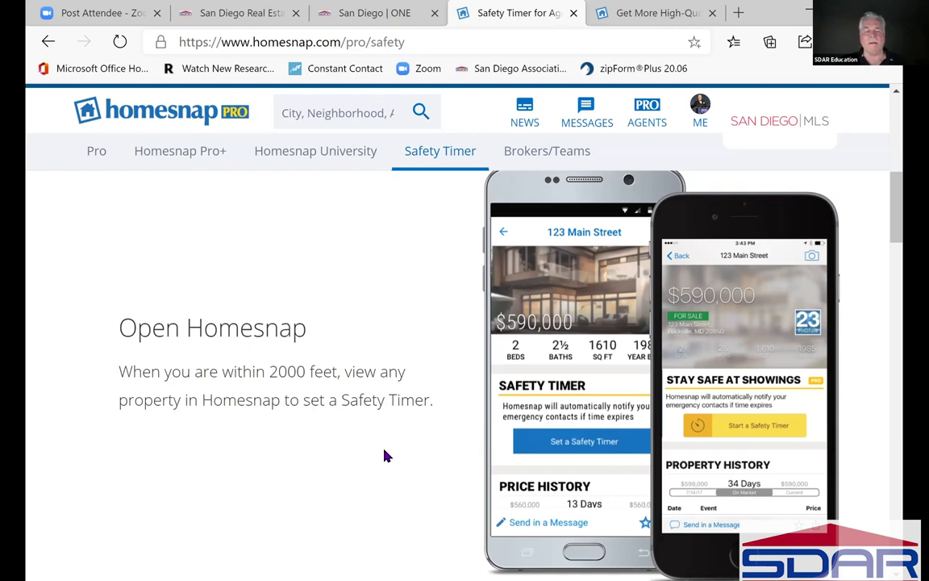
scroll(386, 456, down, 1)
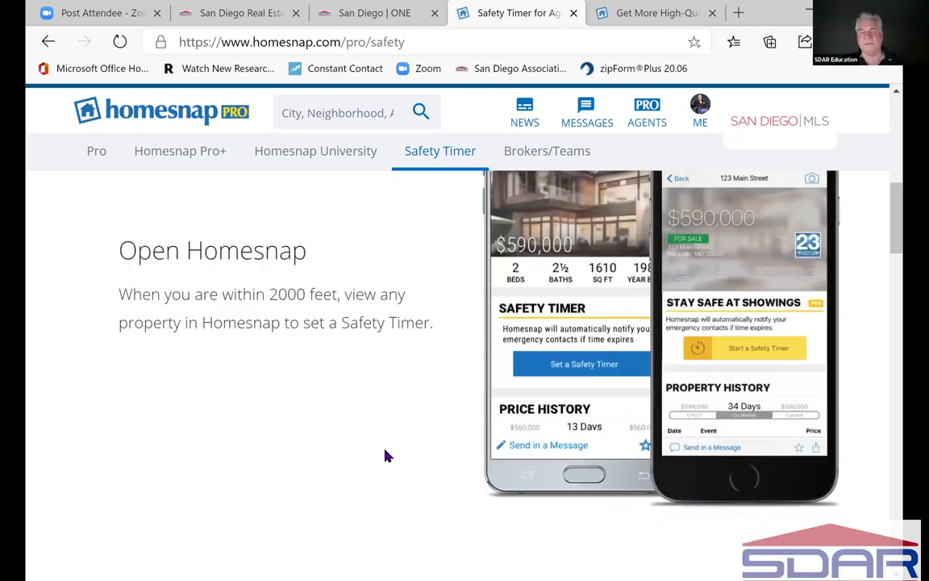
scroll(570, 472, down, 5)
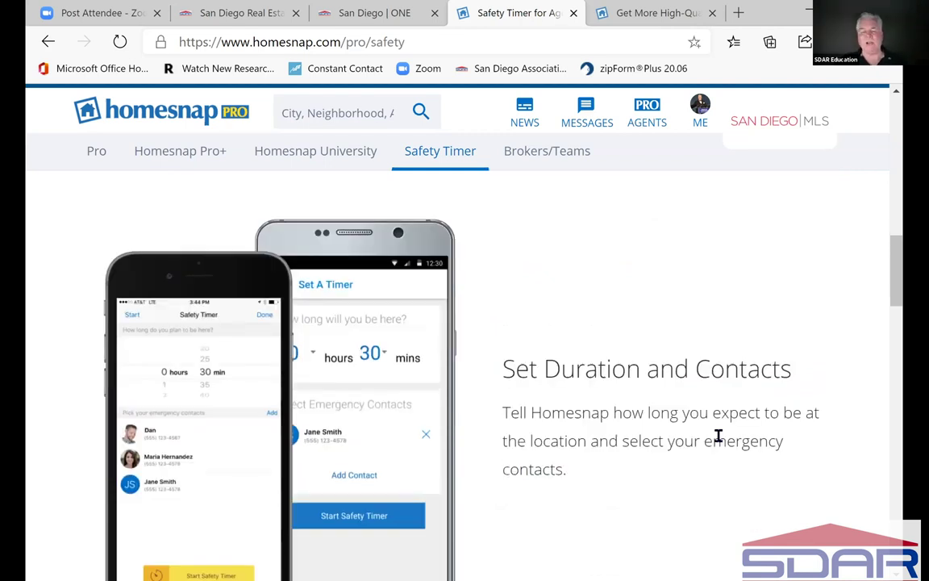
scroll(718, 435, down, 1)
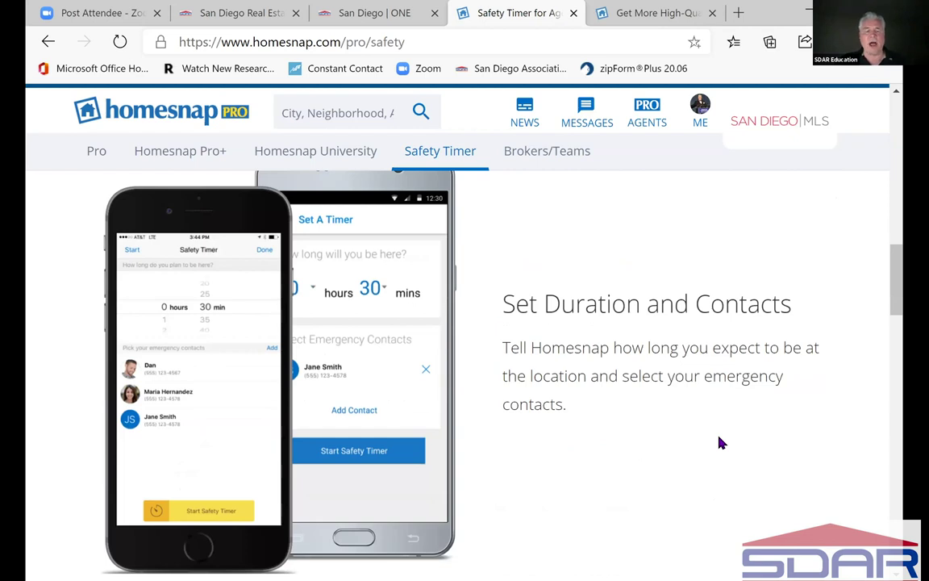
scroll(722, 442, down, 1)
scroll(722, 442, down, 4)
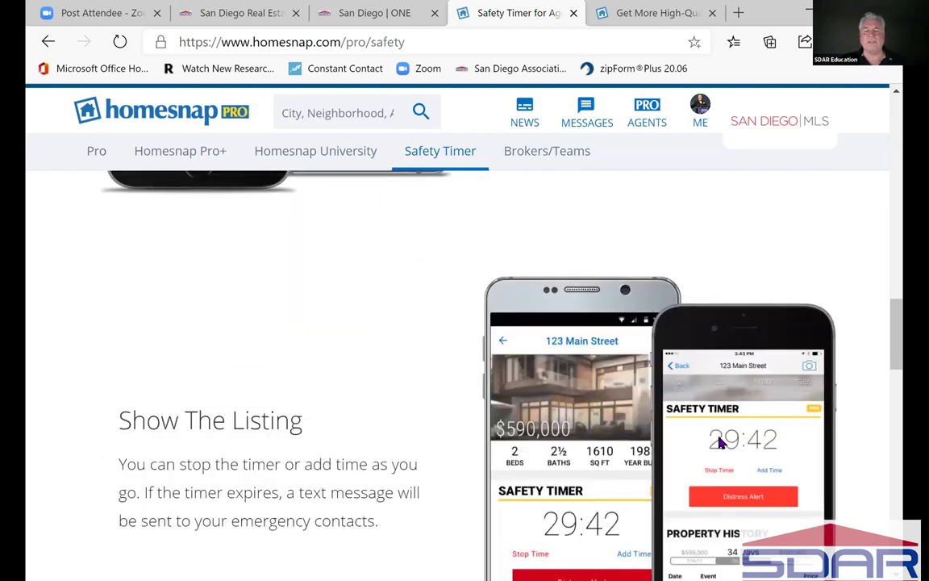
scroll(720, 442, down, 2)
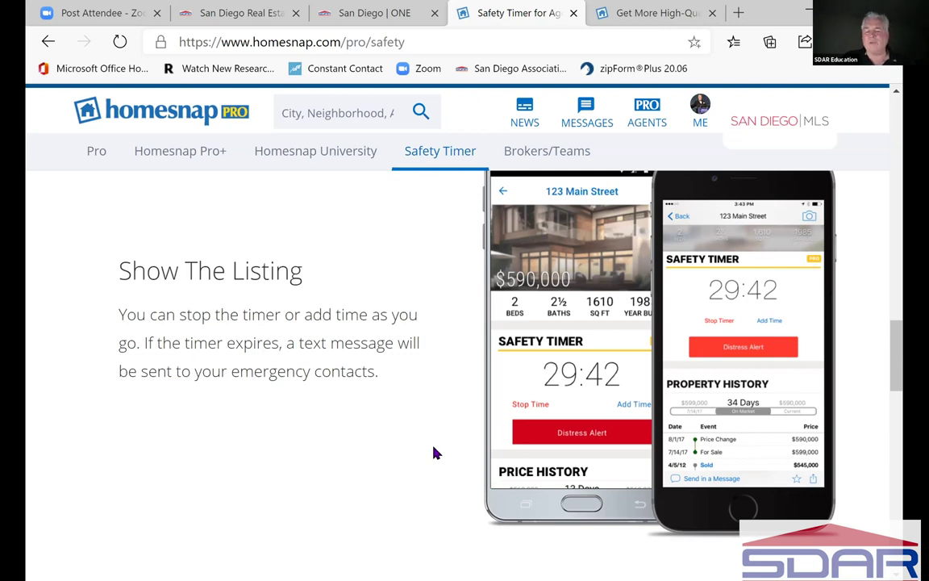
scroll(433, 453, down, 3)
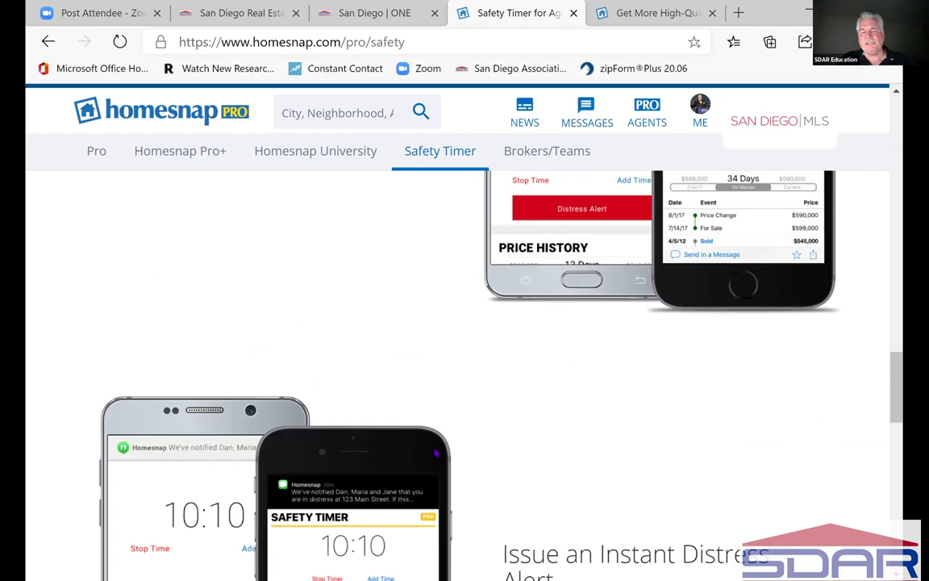
scroll(435, 452, down, 4)
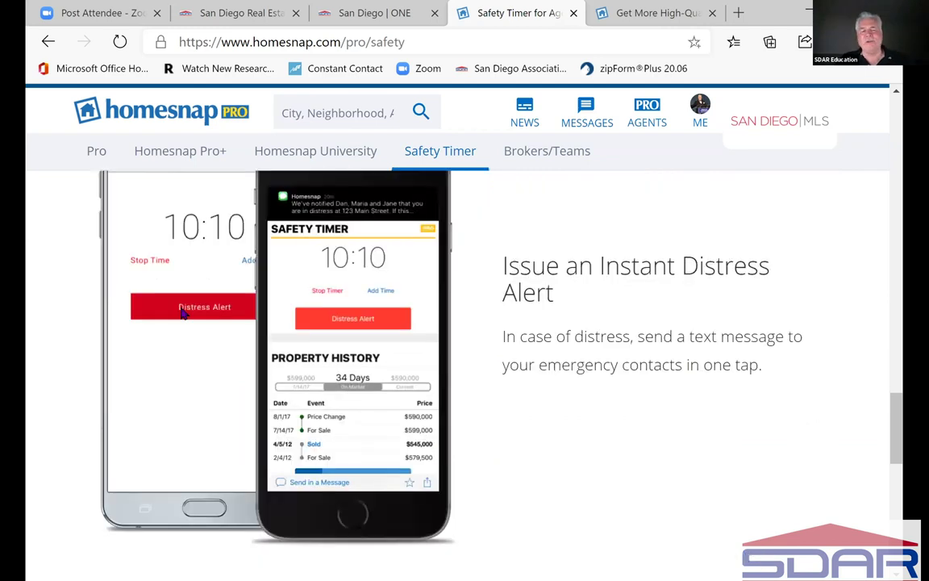
scroll(322, 326, down, 5)
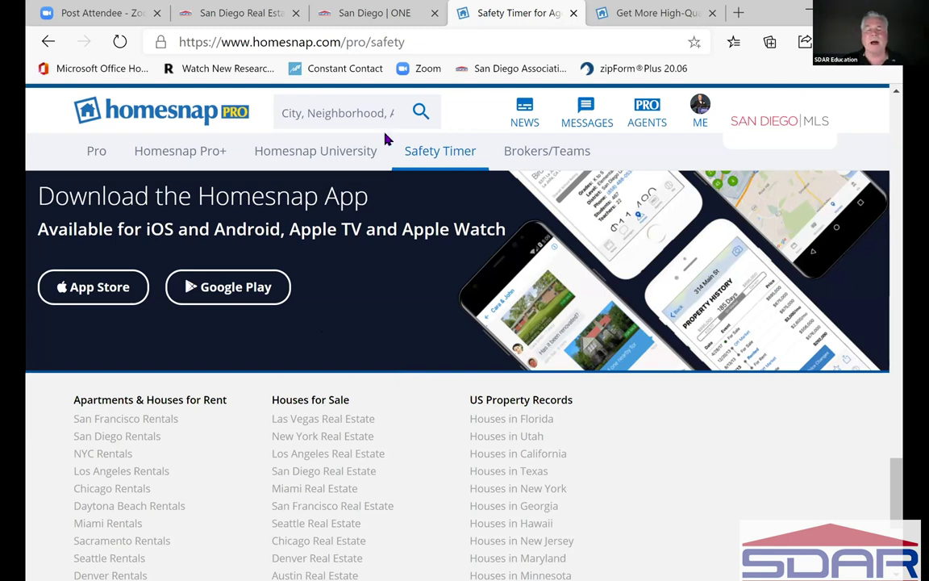
scroll(386, 139, up, 3)
scroll(546, 162, up, 5)
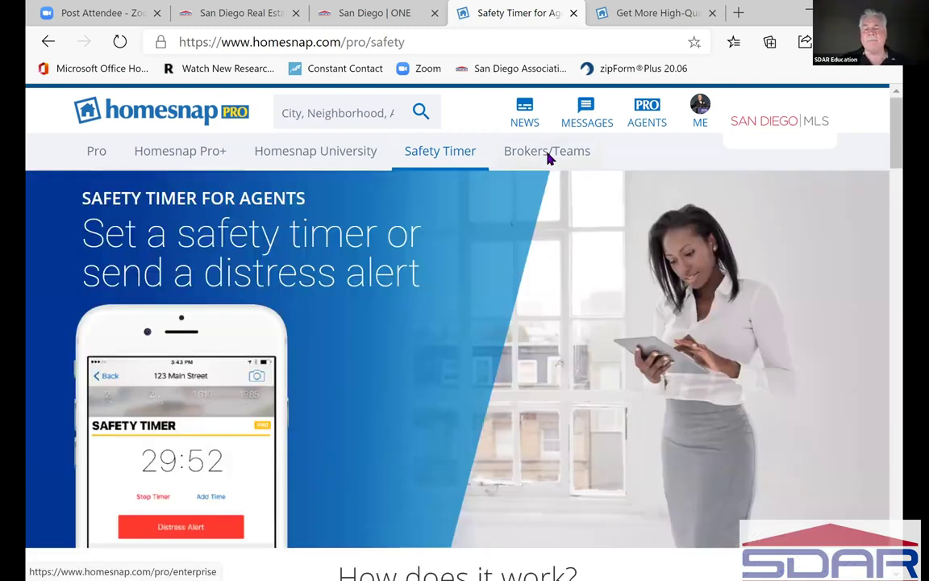
- Open the Brokers/Teams ads page and scroll down to Get Best-in-Class Results
click(547, 153)
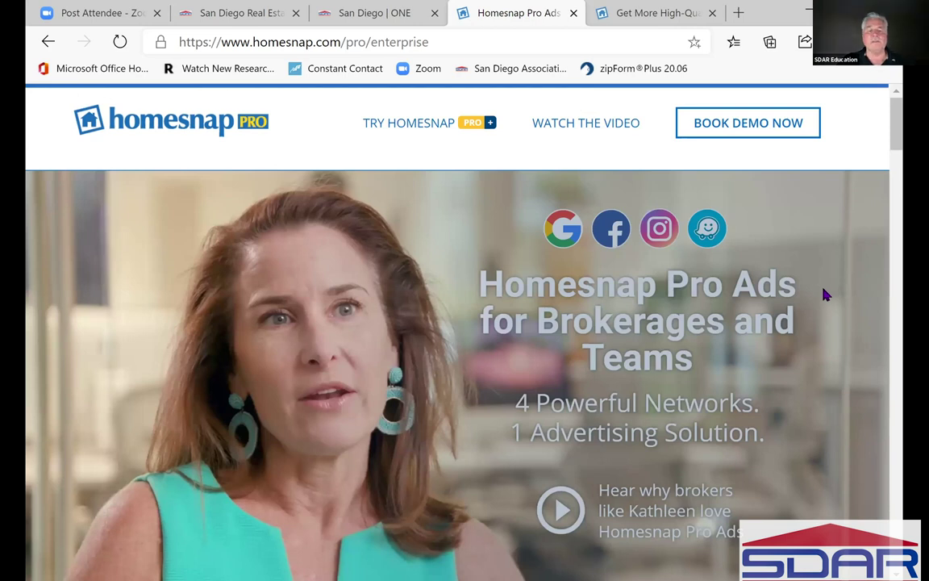
scroll(826, 295, down, 5)
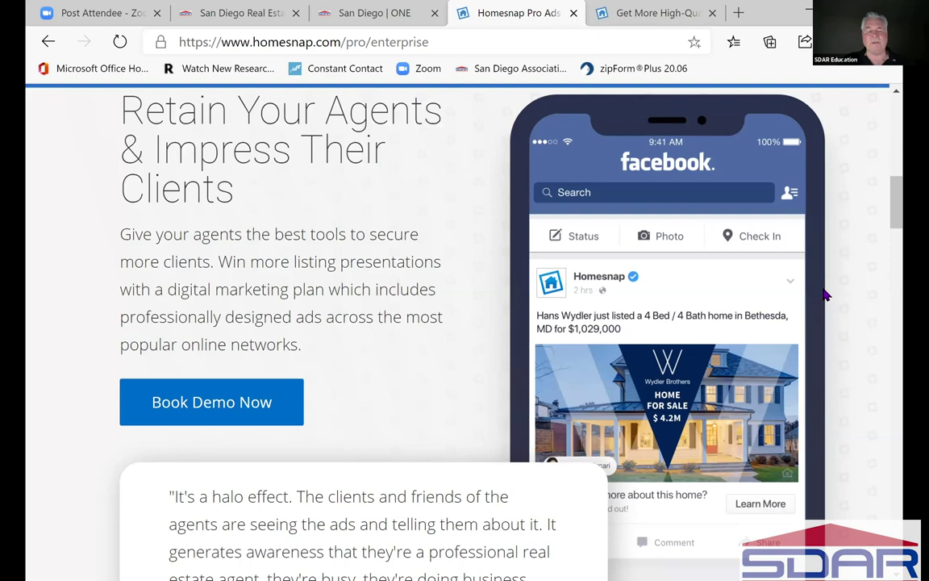
scroll(826, 295, down, 3)
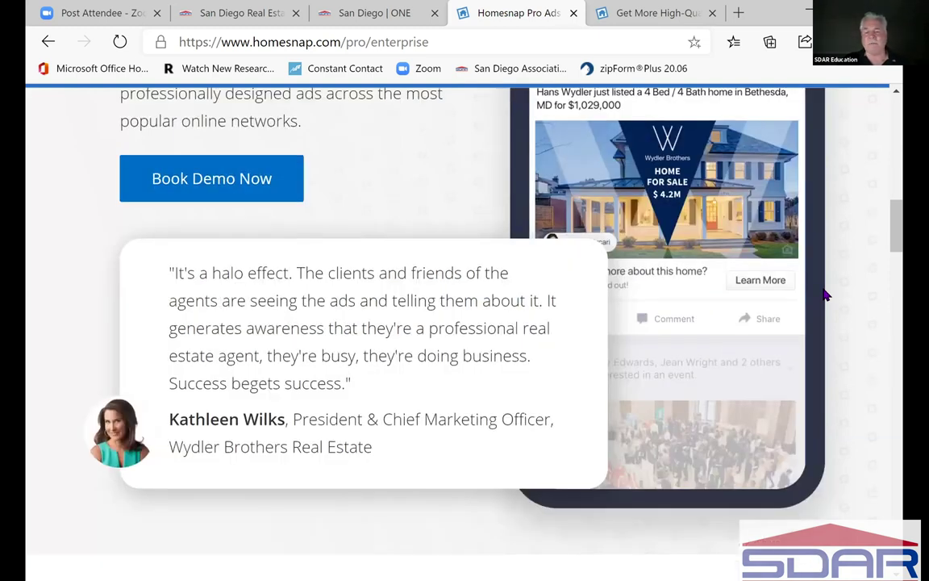
scroll(826, 295, down, 2)
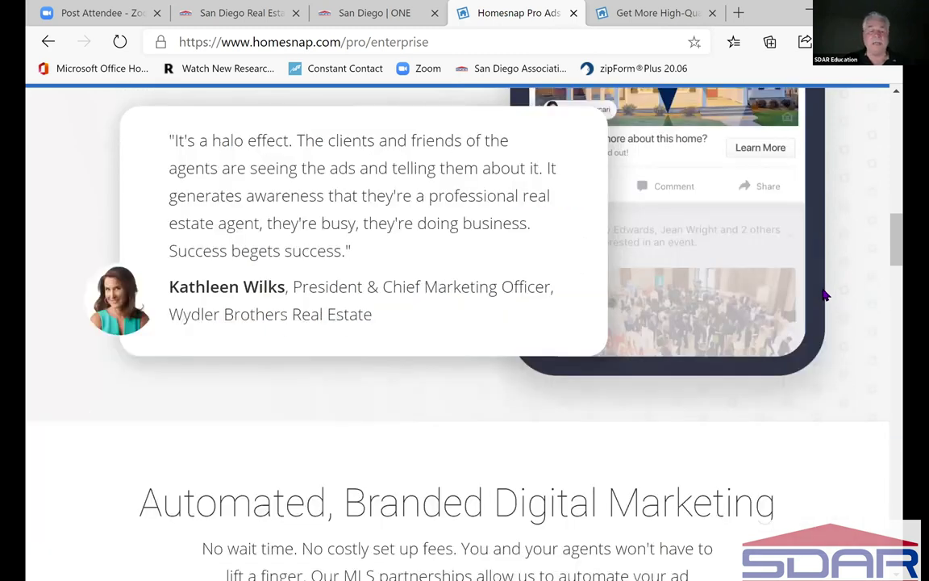
scroll(826, 295, down, 5)
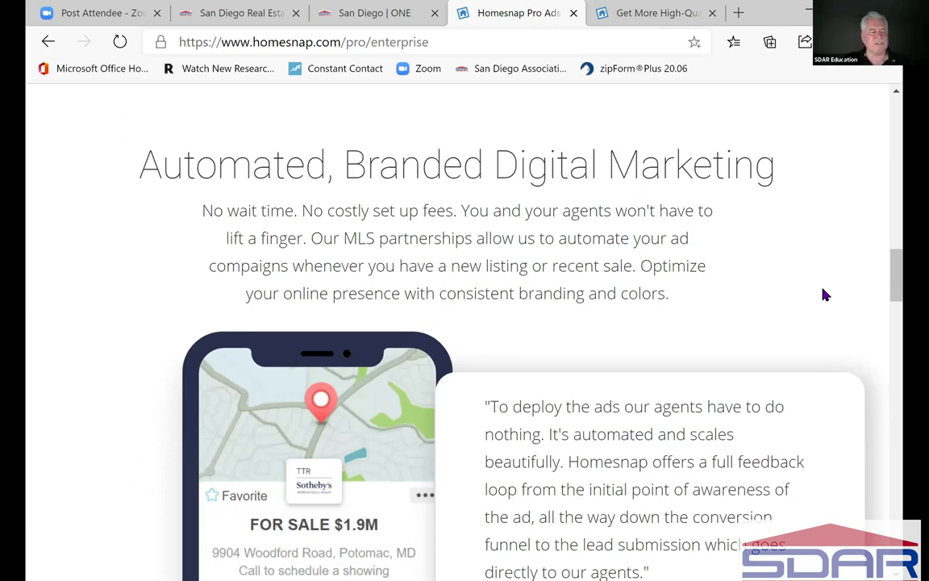
scroll(826, 295, down, 3)
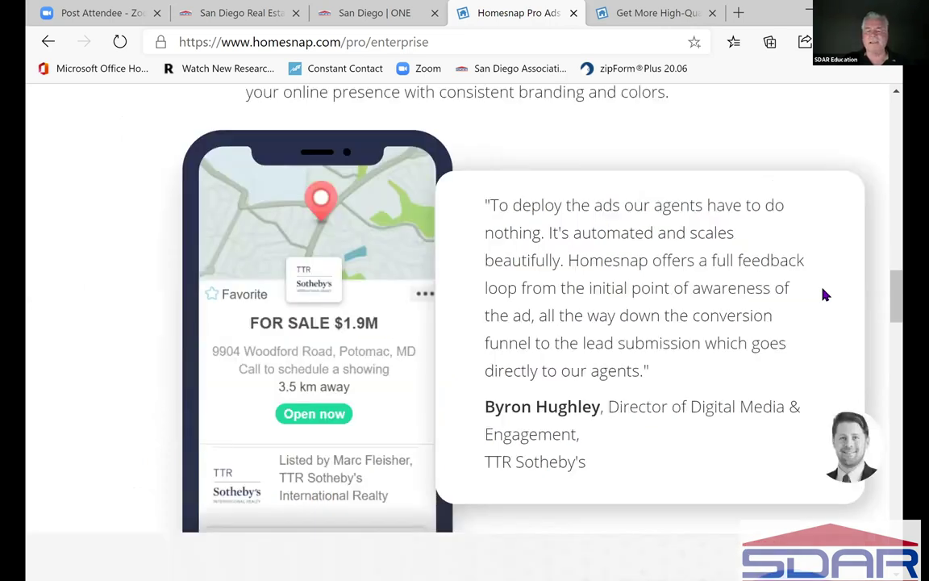
scroll(826, 296, down, 1)
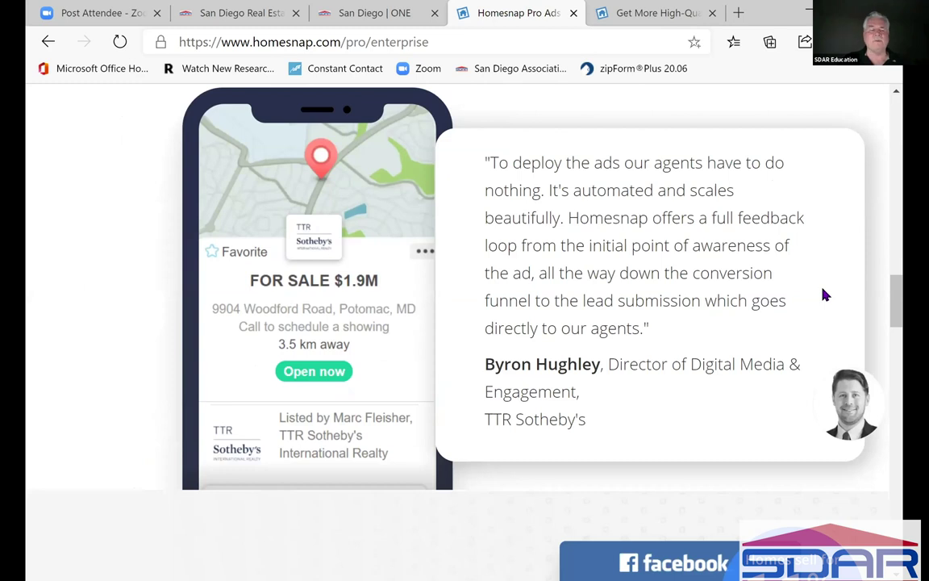
scroll(826, 295, down, 3)
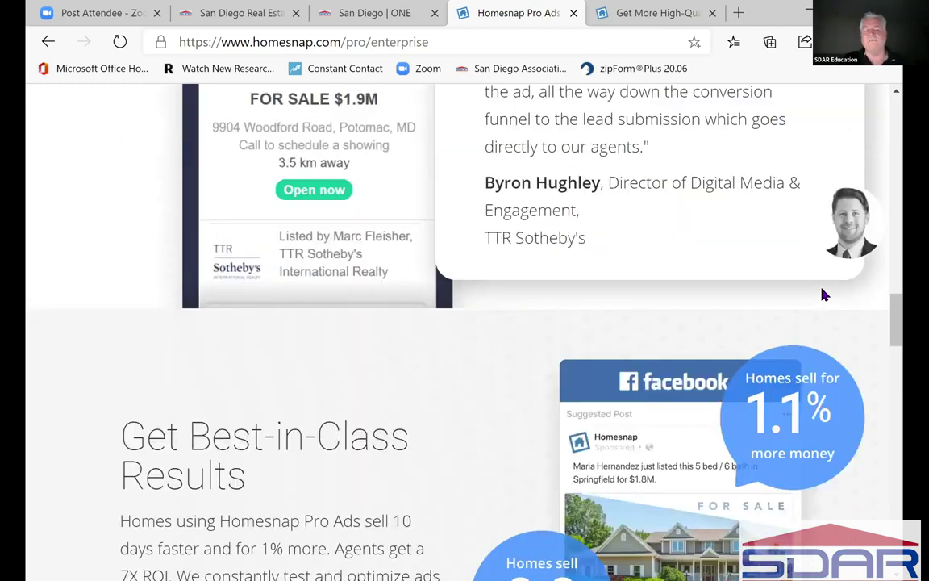
scroll(824, 295, down, 3)
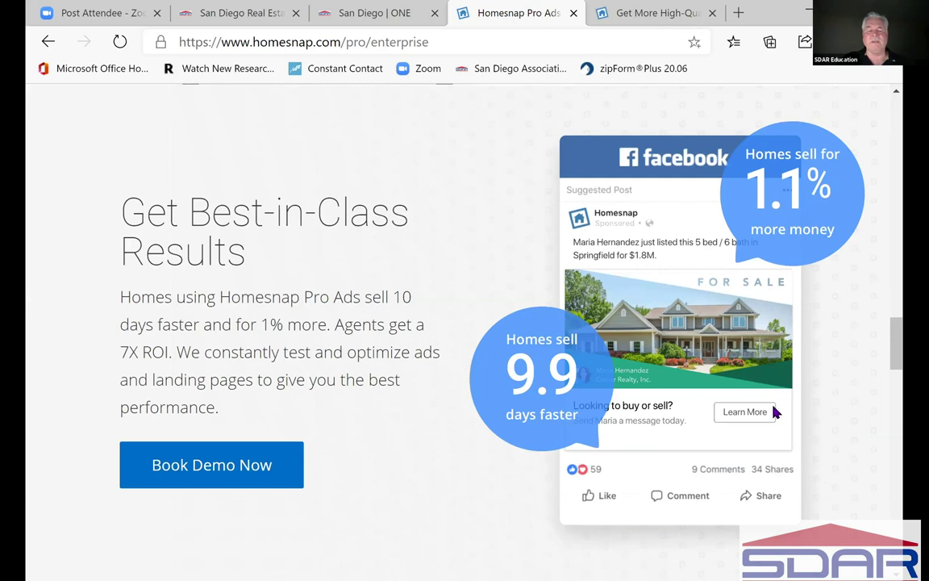
scroll(773, 411, down, 4)
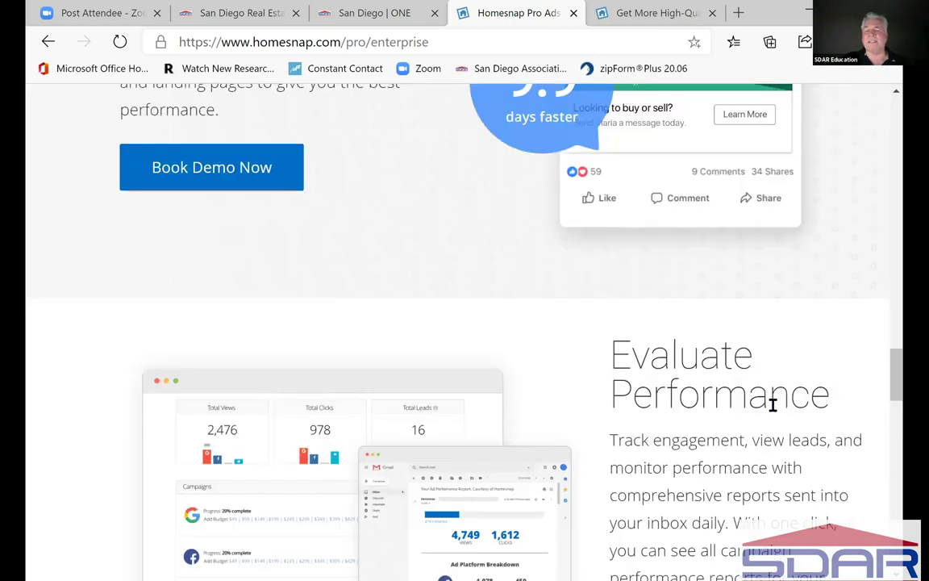
scroll(771, 314, down, 3)
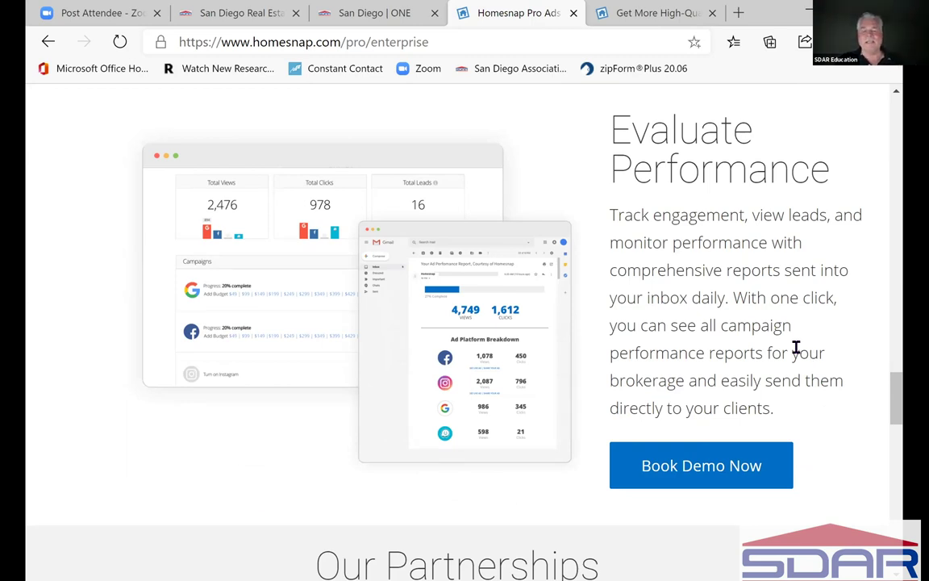
scroll(797, 350, down, 1)
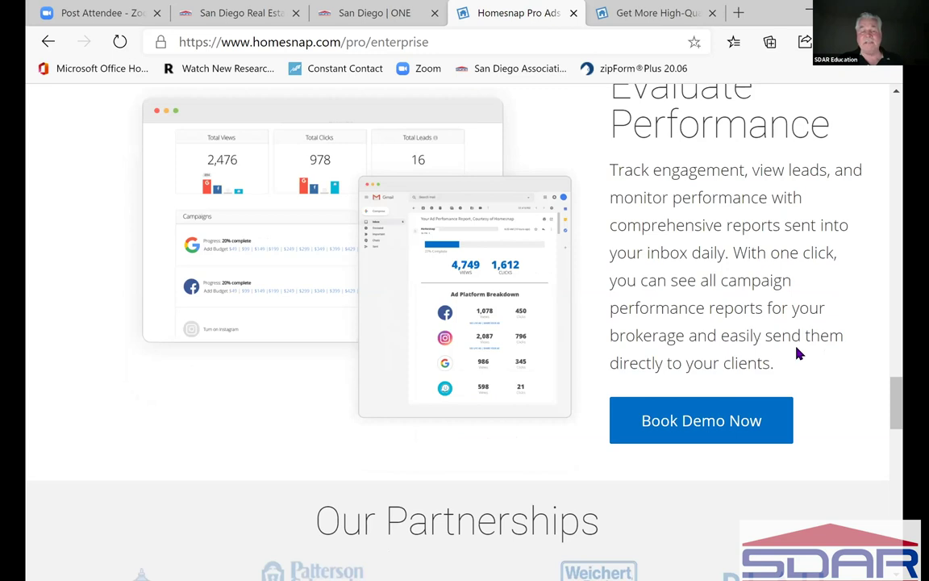
scroll(797, 352, down, 3)
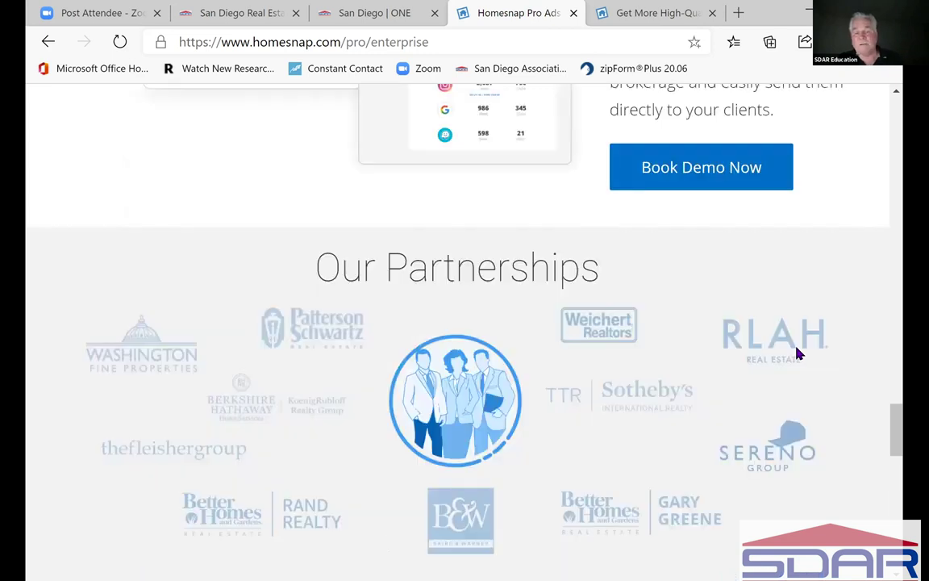
scroll(797, 352, down, 1)
scroll(797, 353, down, 1)
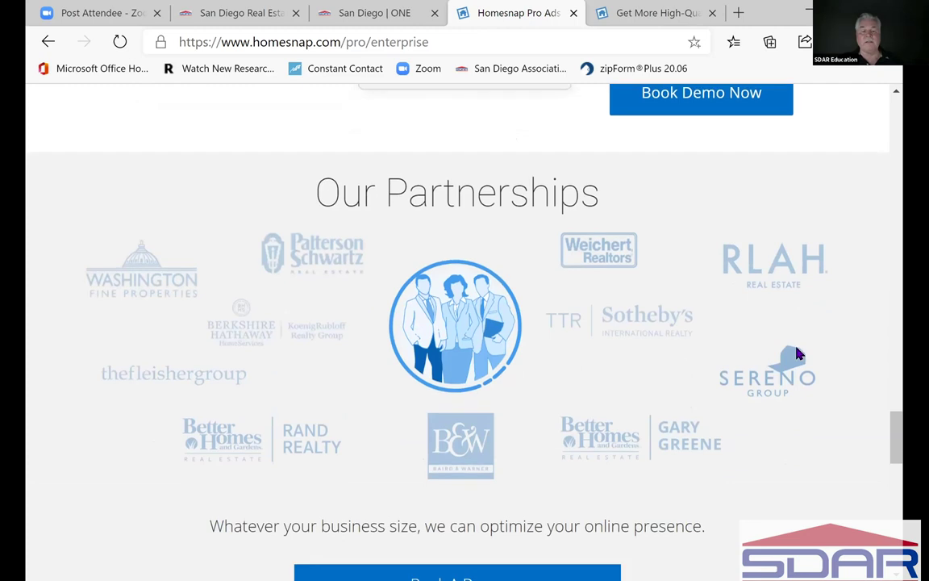
scroll(797, 353, down, 5)
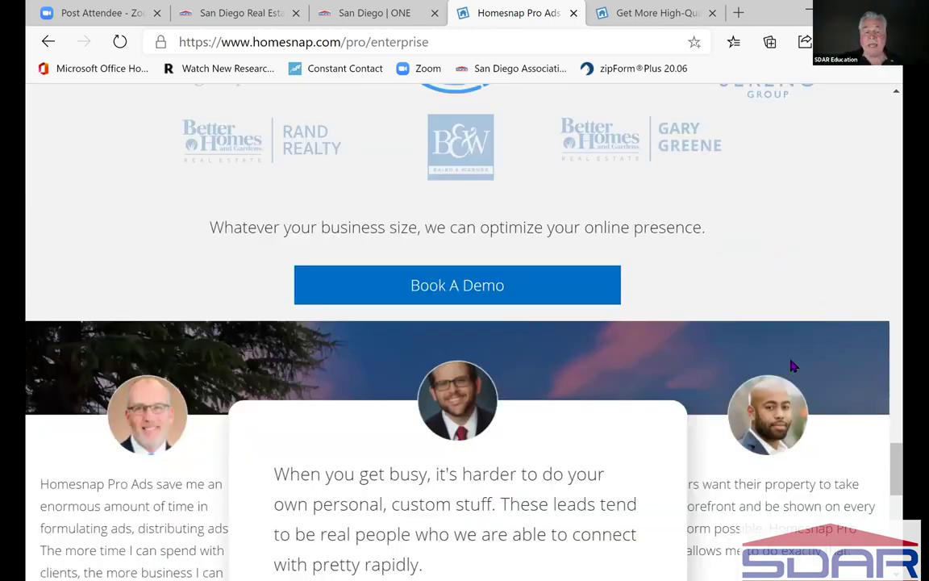
scroll(793, 365, down, 3)
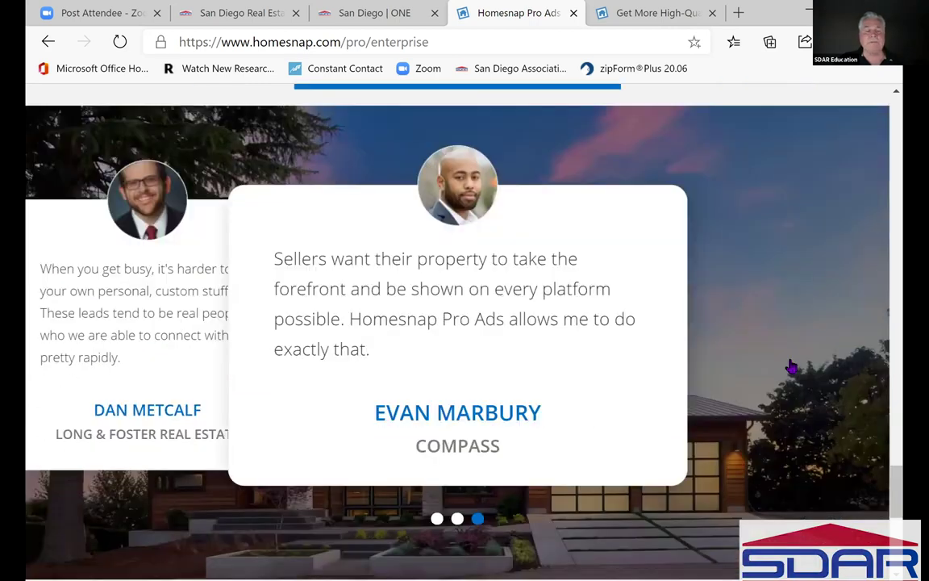
scroll(791, 367, down, 4)
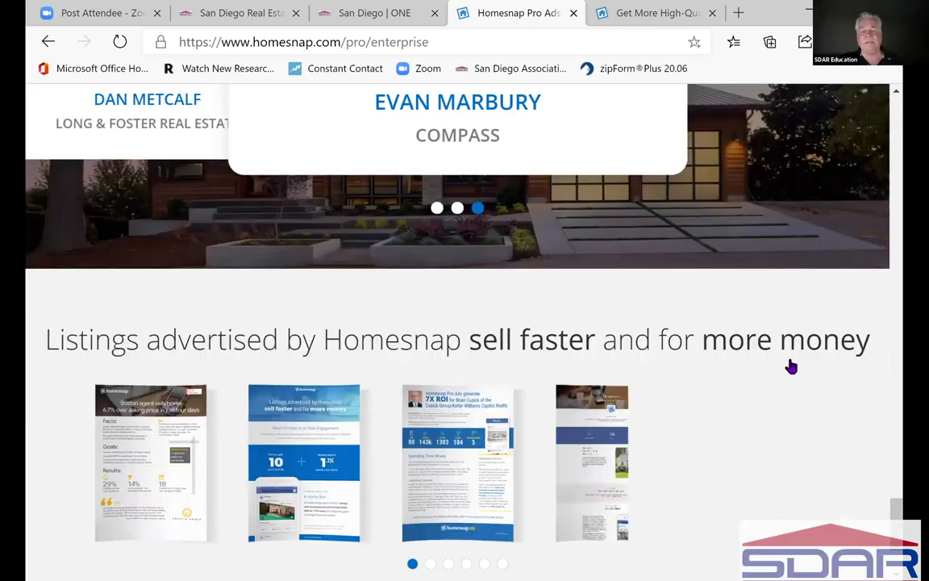
scroll(791, 367, down, 2)
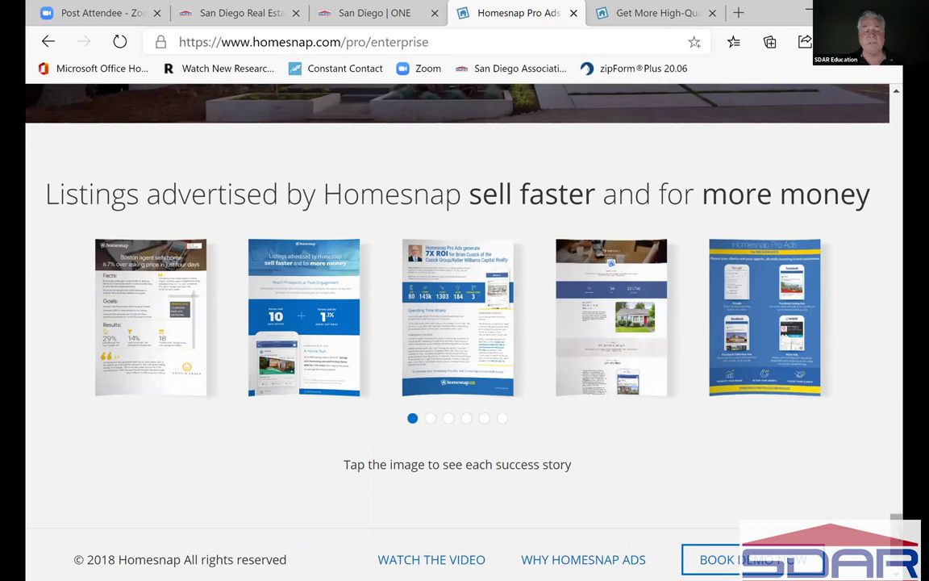
scroll(458, 299, down, 1)
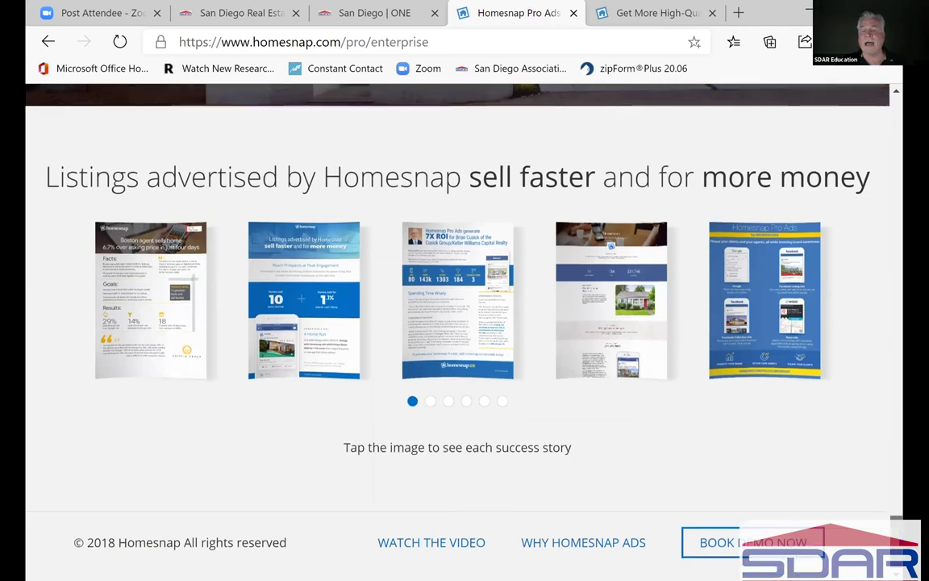
- Go back, check the top of the high-quality leads blog article, then return to Safety Timer
click(896, 157)
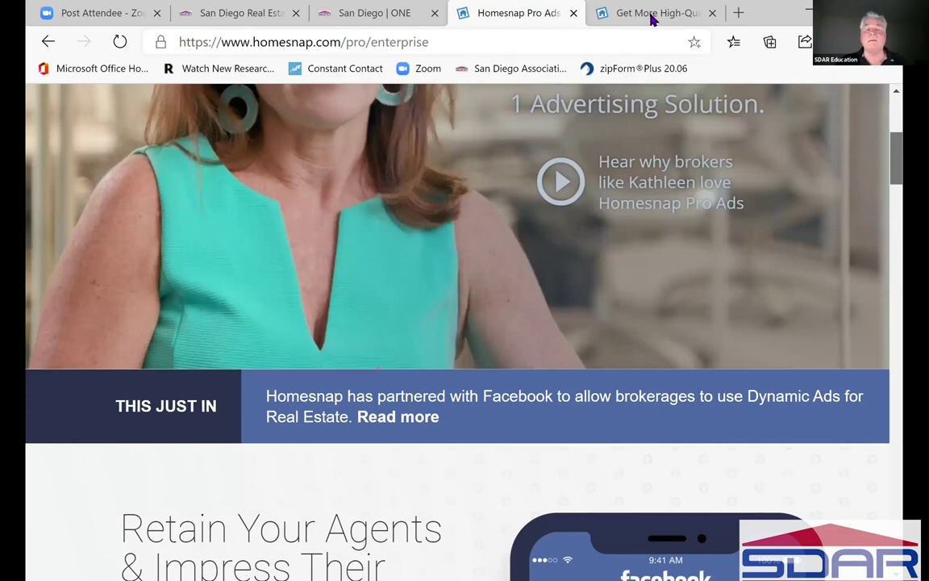
key(Home)
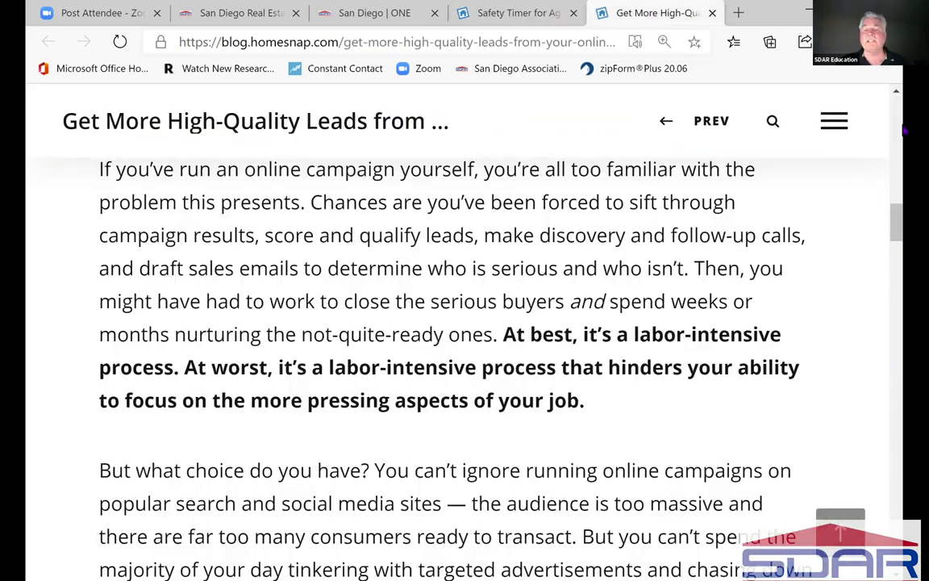
key(Home)
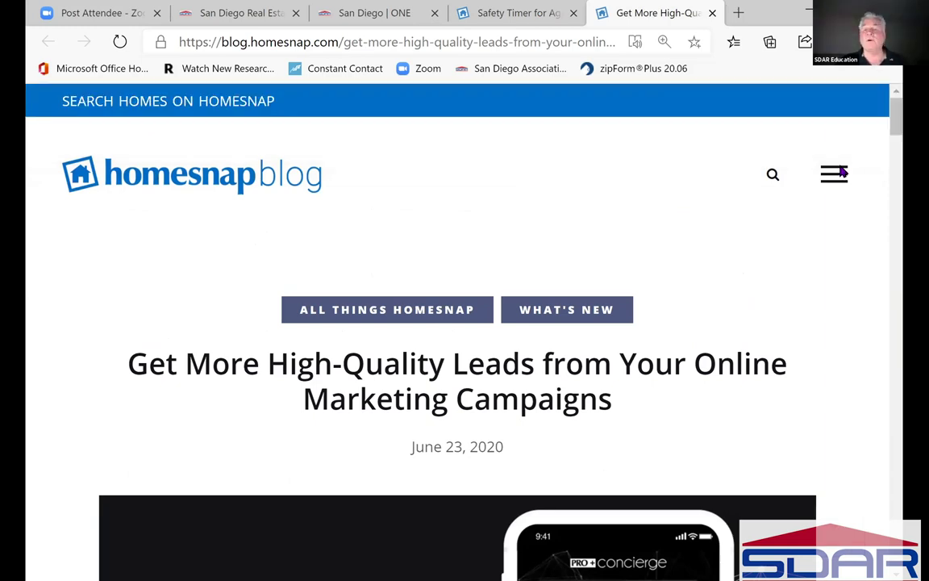
key(ctrl+shift+Tab)
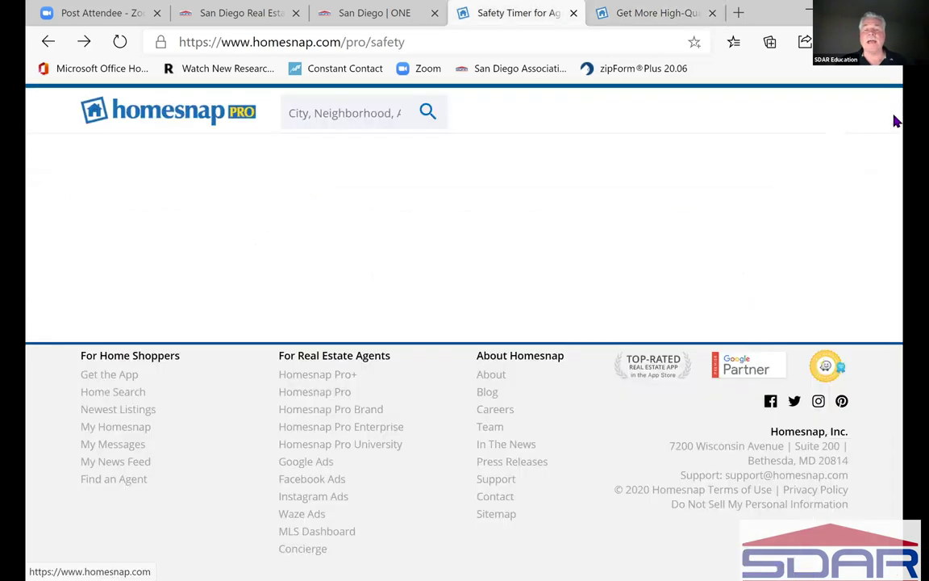
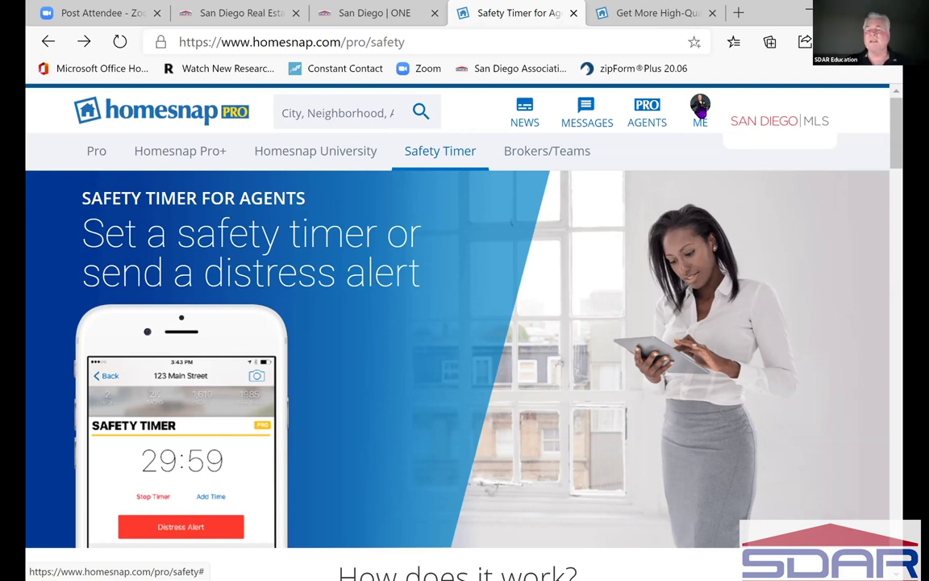
- Open the My Homesnap profile page from the ME avatar dropdown
click(700, 113)
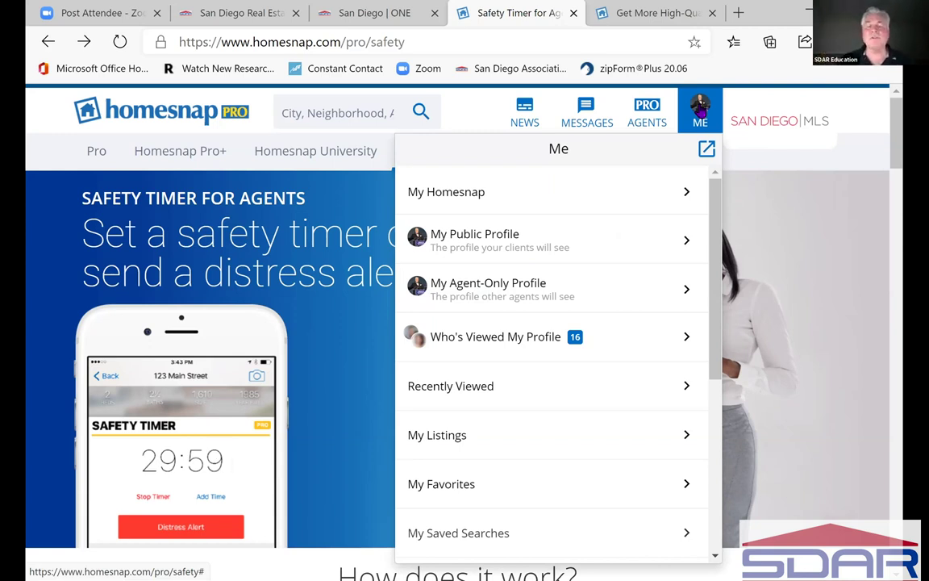
click(686, 199)
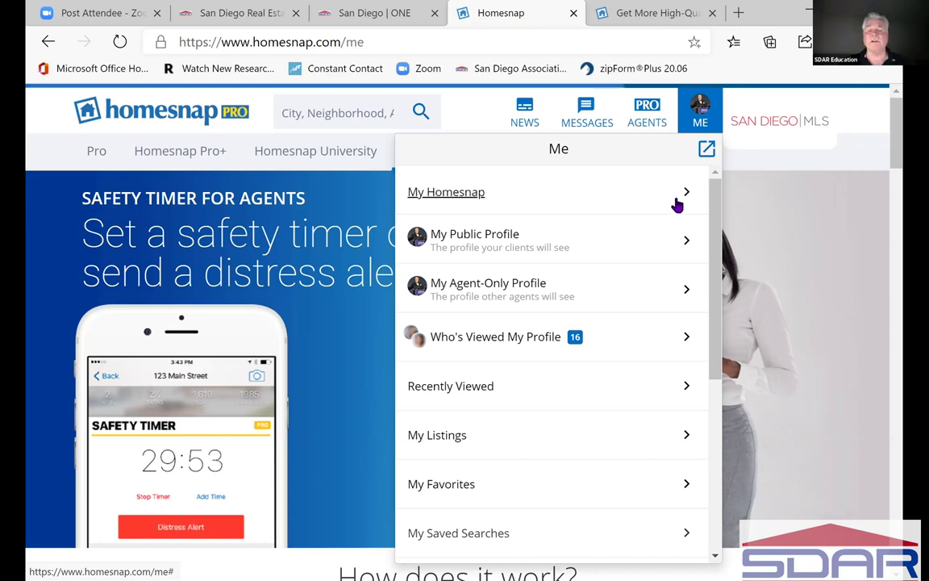
click(678, 202)
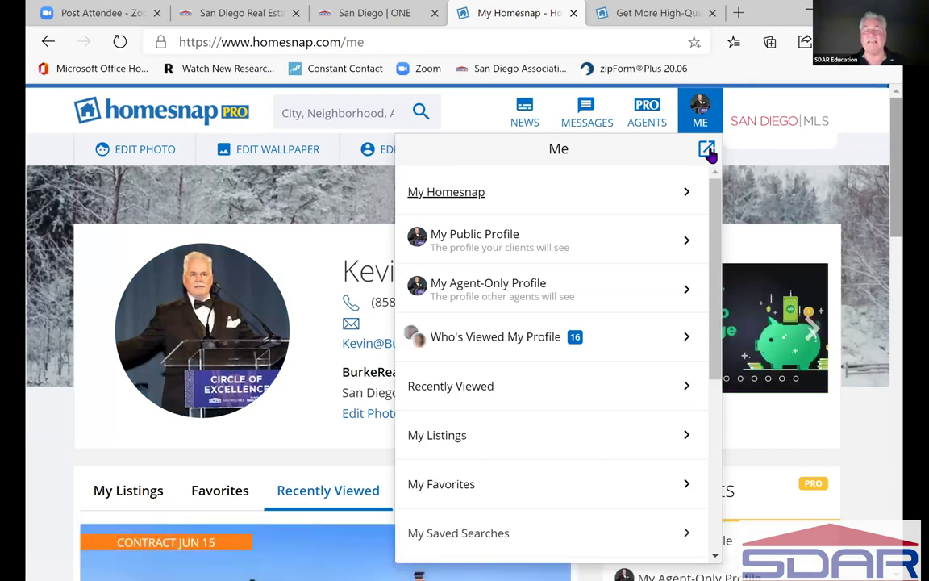
- Close the Me dropdown and scroll the My Homesnap page down slightly
click(905, 233)
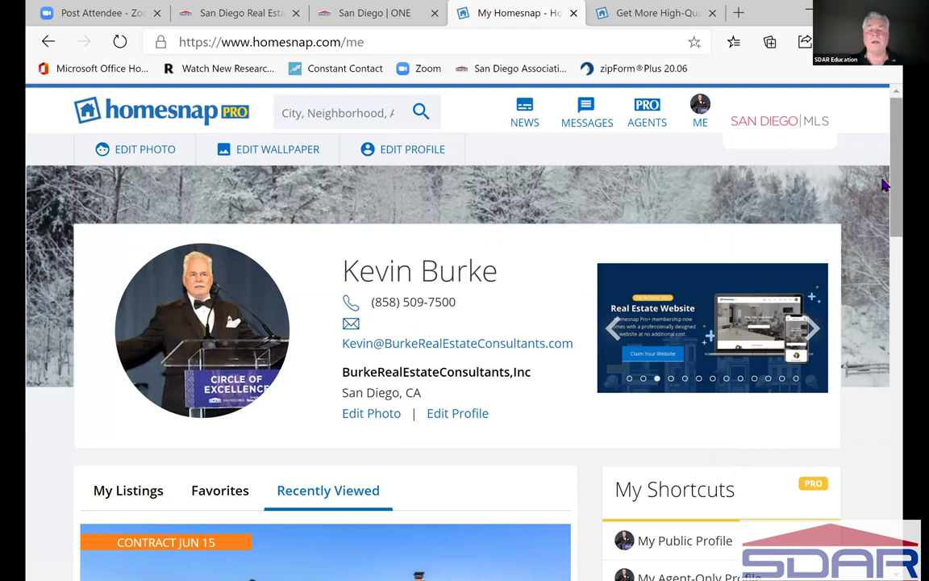
scroll(382, 219, down, 1)
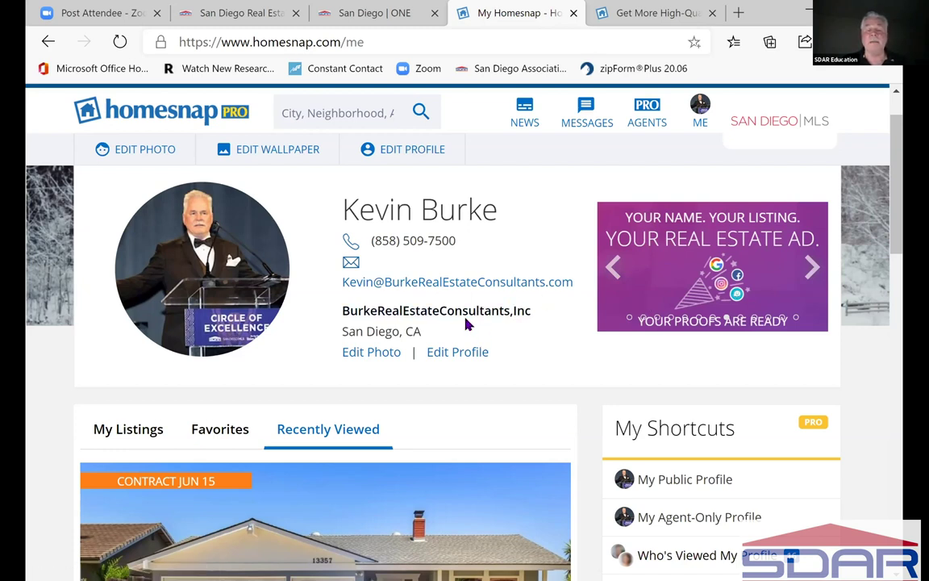
- Edit the podium profile photo, zoom it in slightly within the crop circle, and save it
click(374, 359)
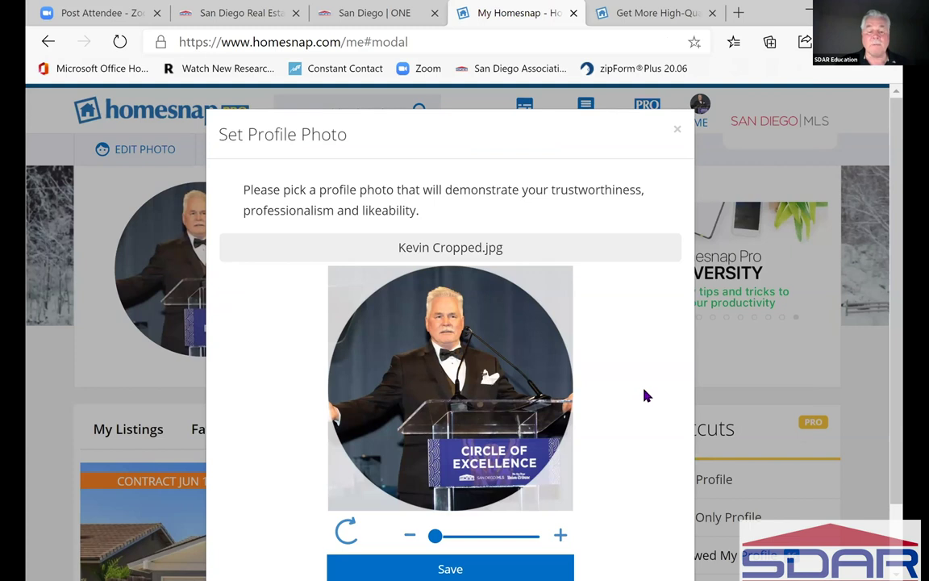
scroll(345, 436, down, 1)
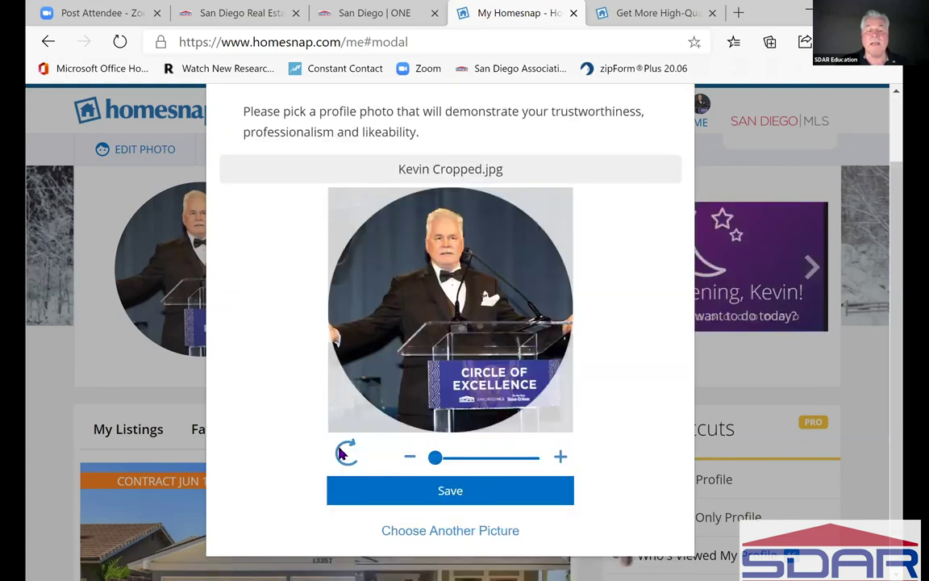
click(346, 454)
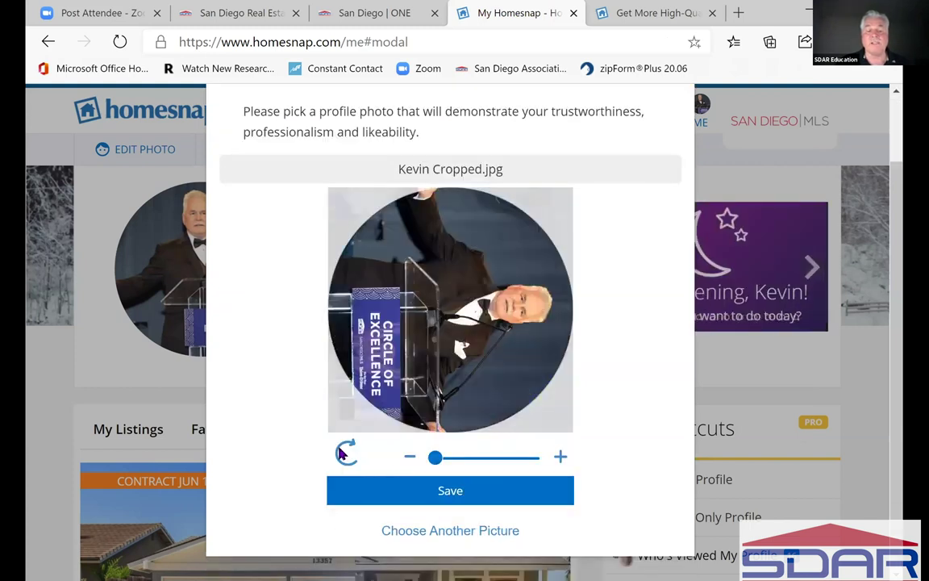
triple_click(346, 454)
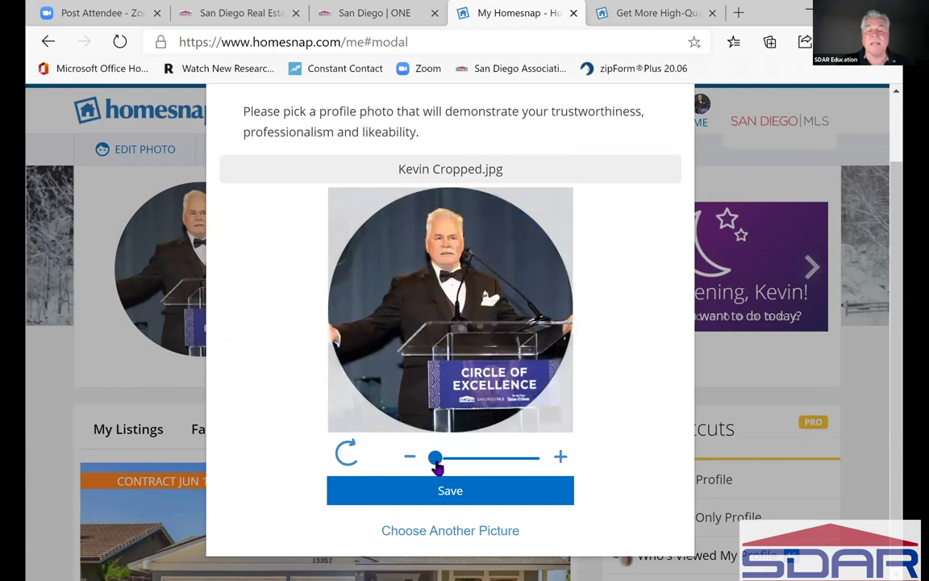
drag(436, 467, 437, 471)
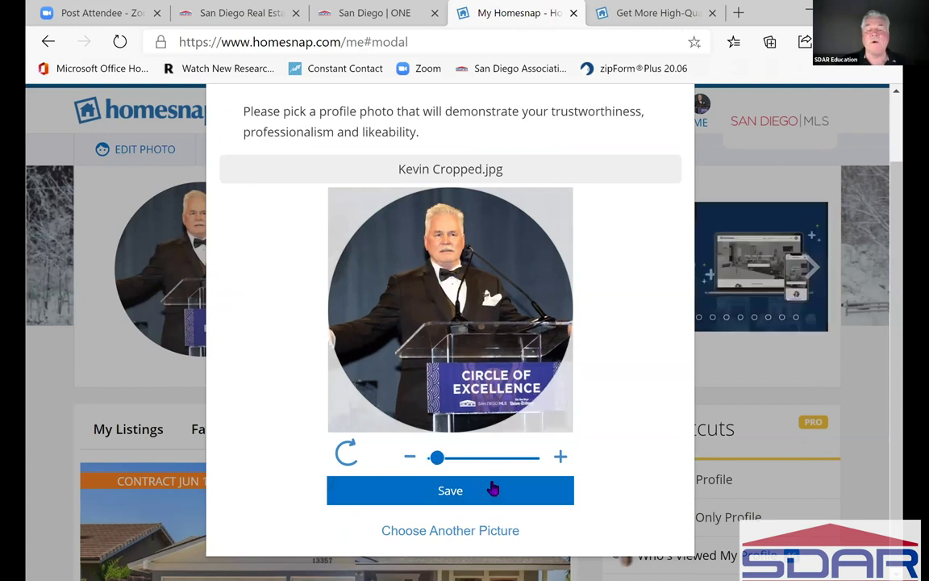
click(437, 488)
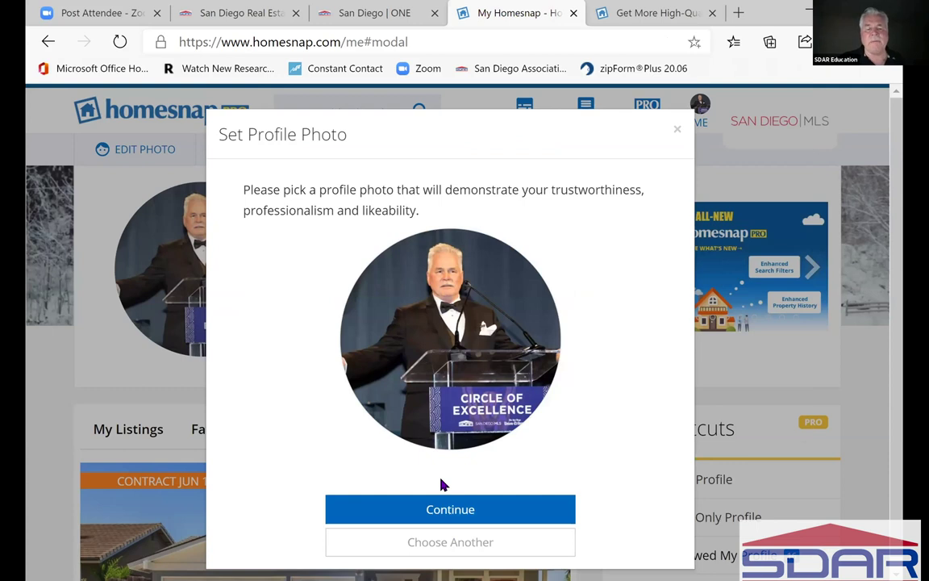
click(441, 485)
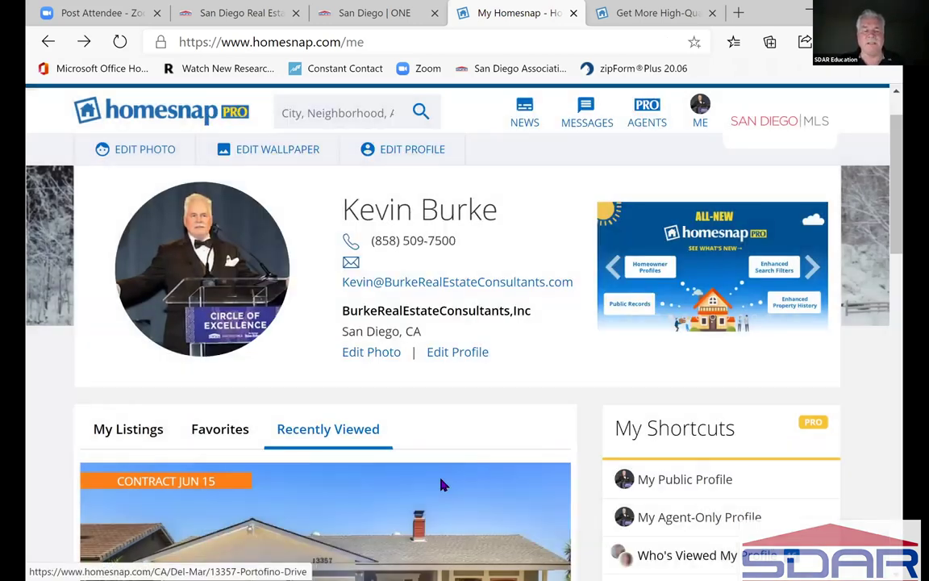
- Open Edit Profile and scroll through its name, brokerage, email, cell phone and password fields
click(459, 356)
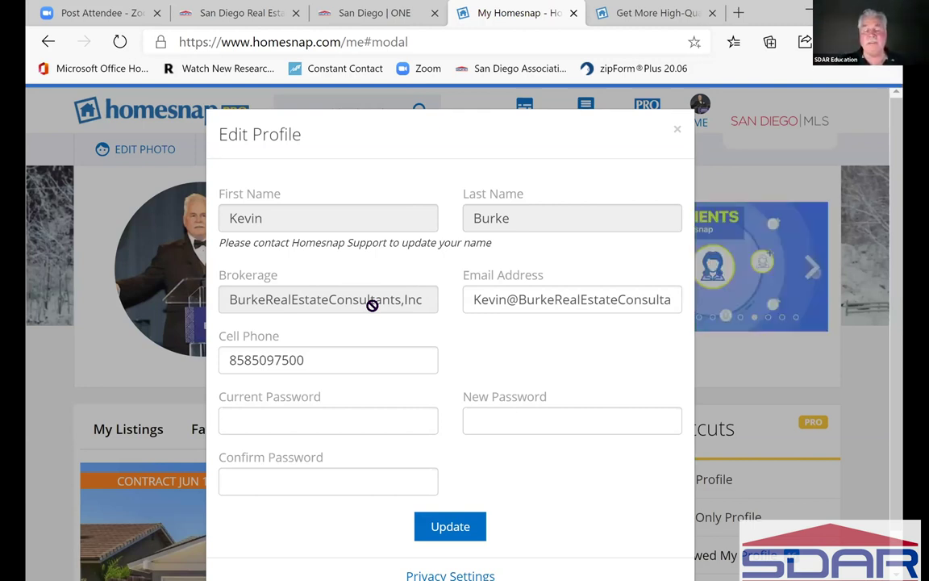
click(541, 299)
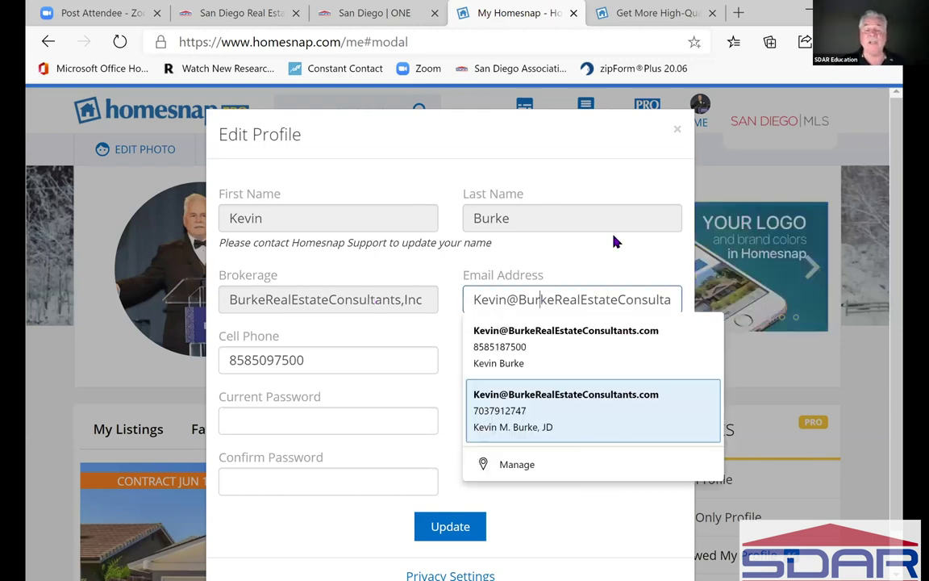
click(585, 245)
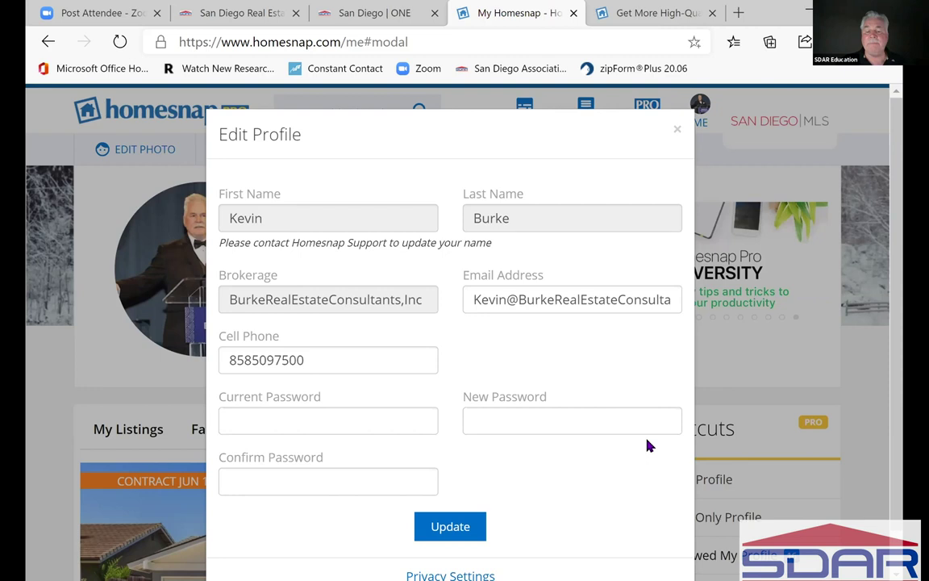
scroll(650, 445, down, 1)
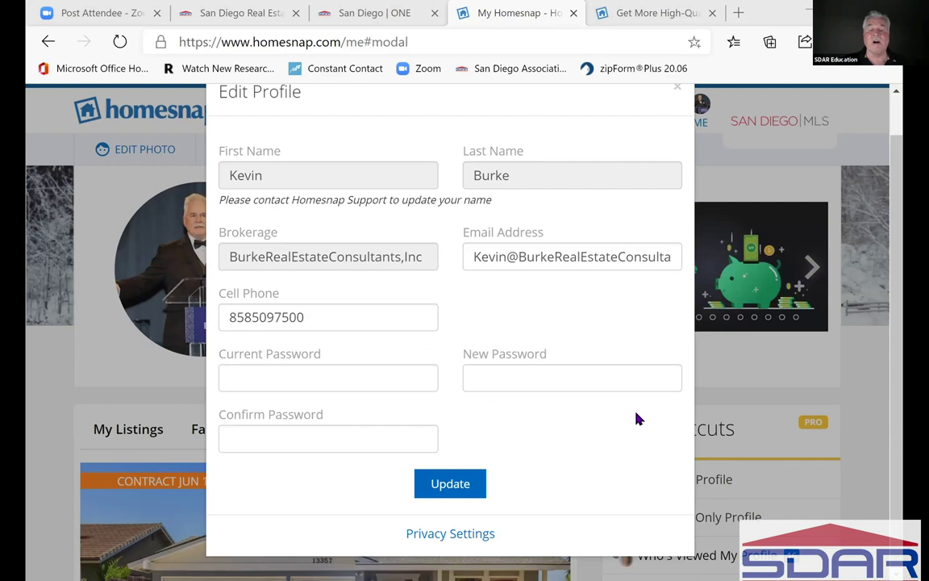
- Check that Privacy Settings shows Public mode, then close the dialog unchanged
click(450, 533)
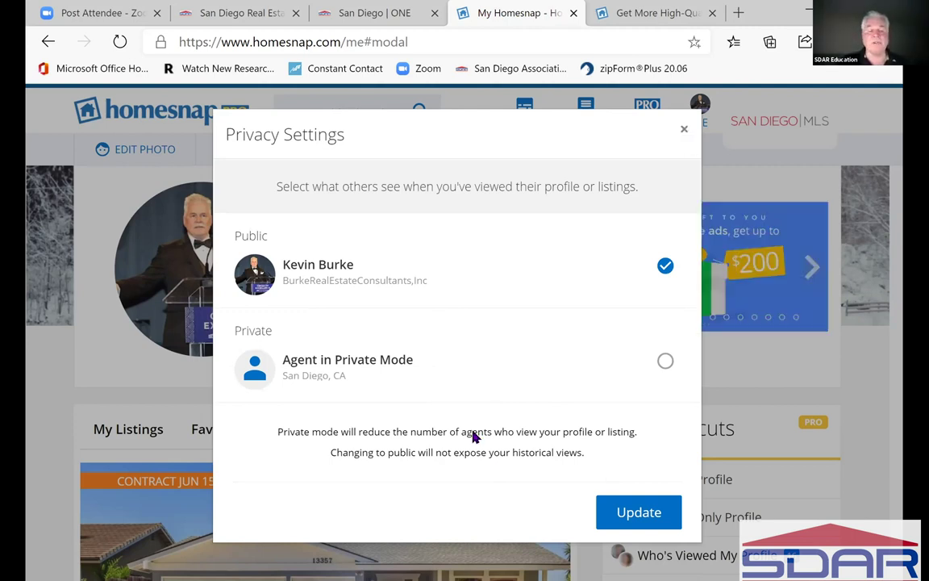
click(121, 367)
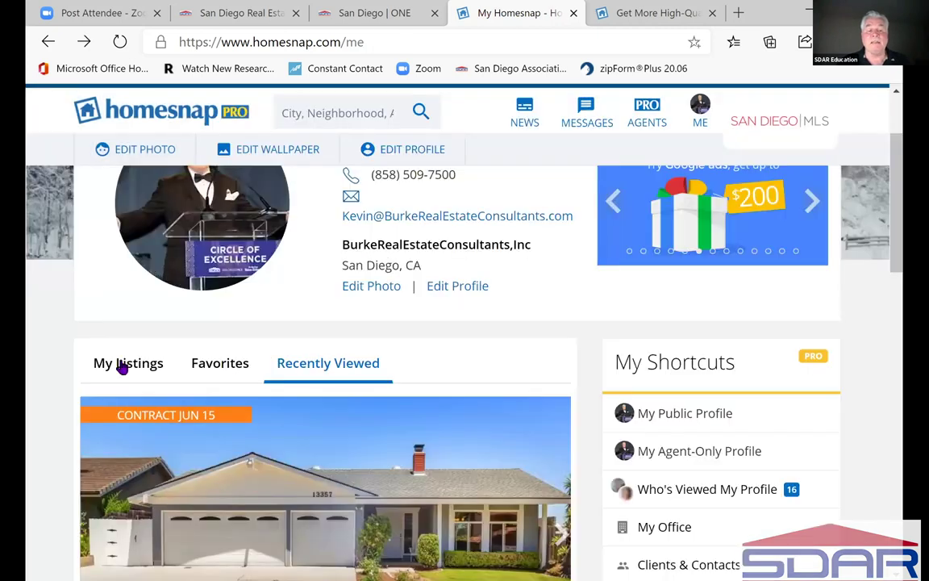
- Show My Listings and scroll down through the My Homesnap page
click(121, 368)
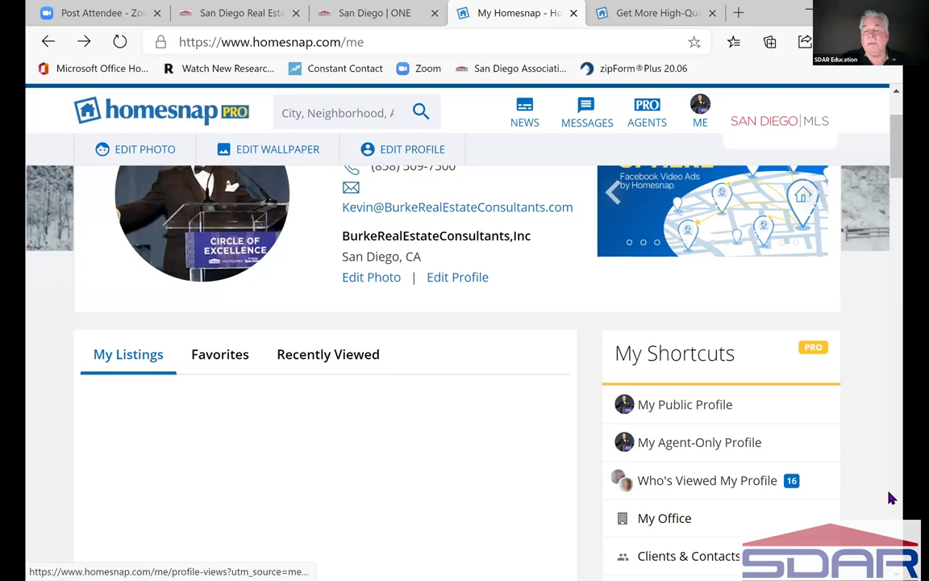
scroll(891, 499, down, 2)
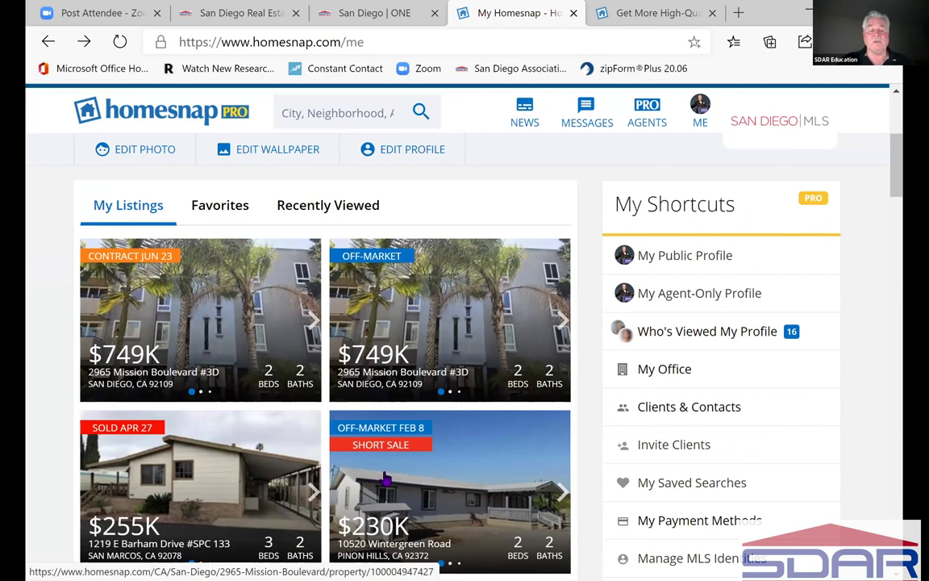
scroll(386, 480, down, 1)
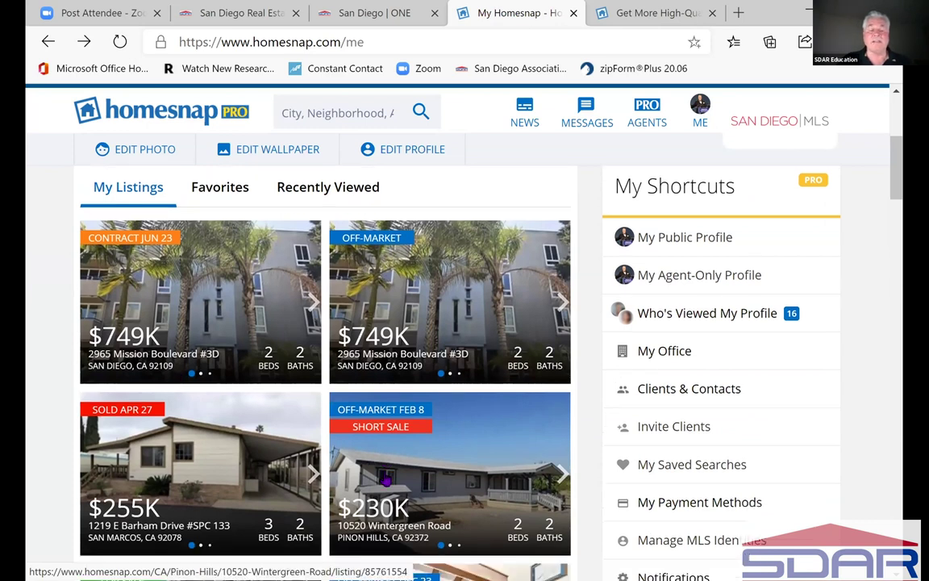
scroll(293, 380, down, 3)
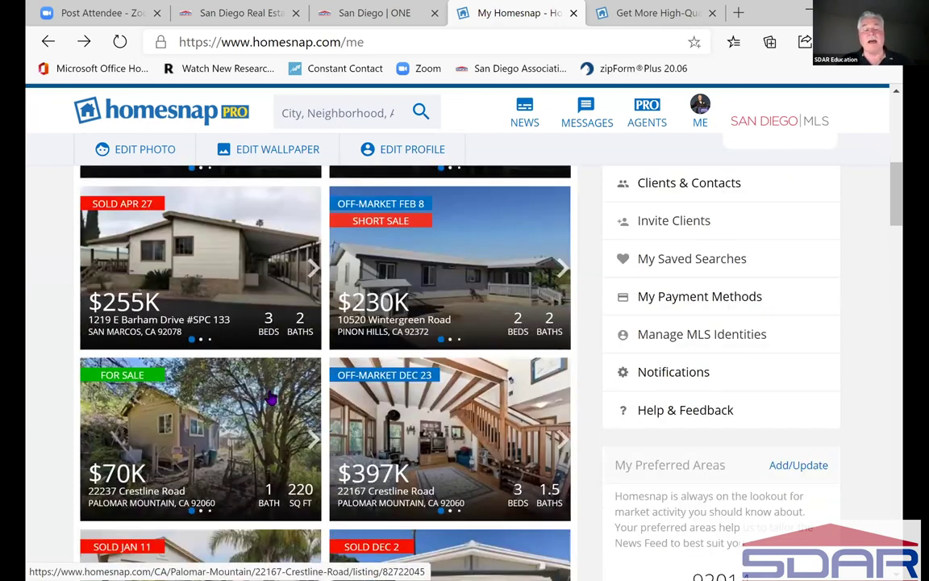
scroll(230, 401, down, 3)
scroll(230, 401, up, 2)
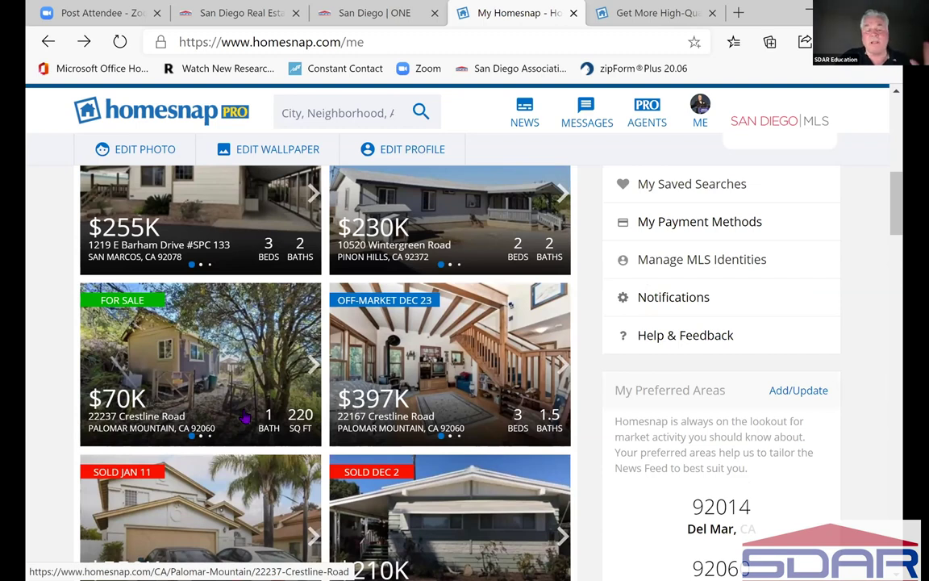
- Scroll back up to the empty Favorites tab and the empty Clients list
scroll(245, 417, down, 2)
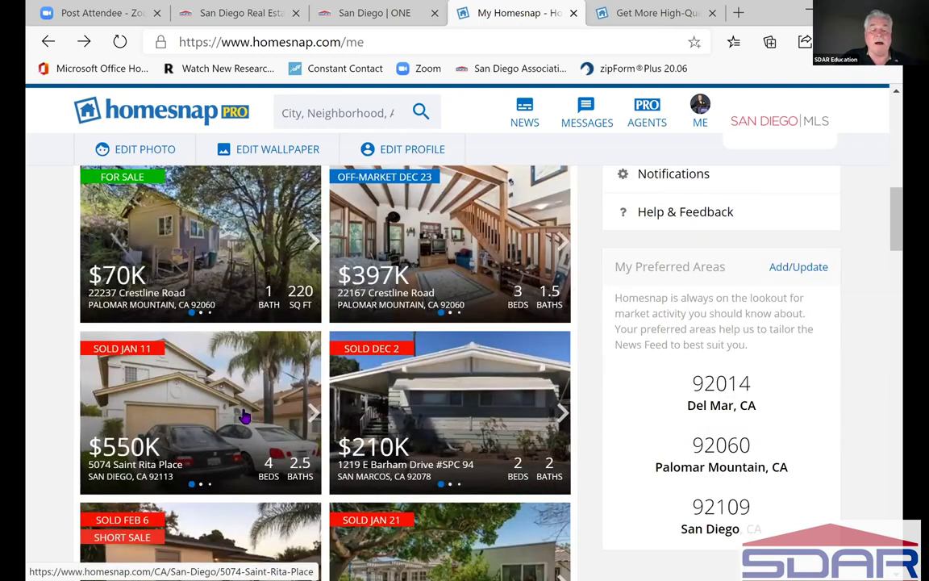
scroll(246, 416, down, 2)
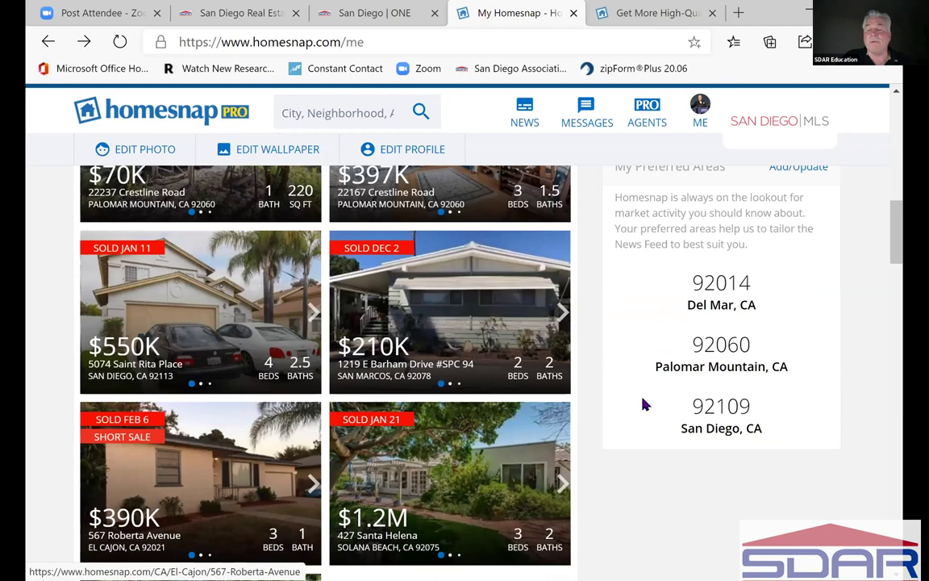
scroll(645, 404, down, 1)
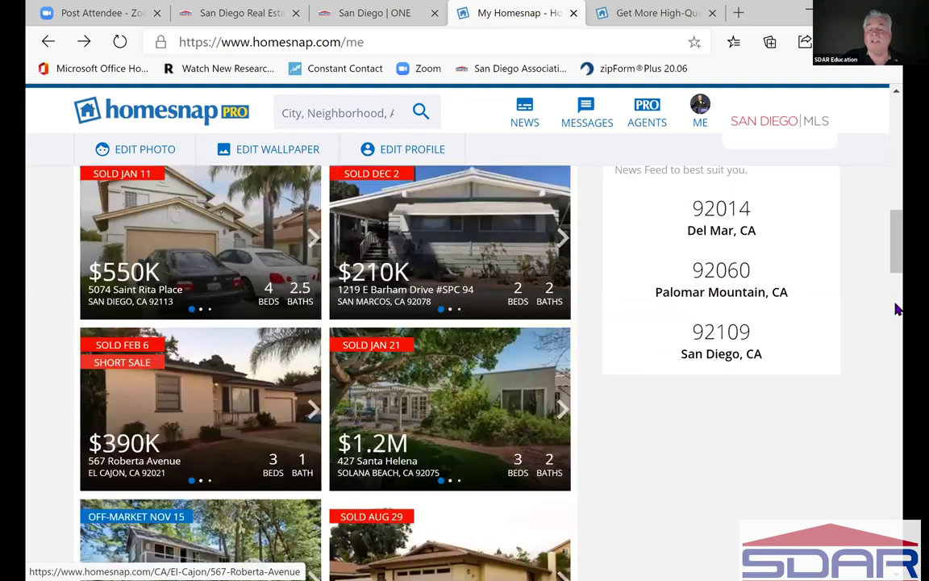
scroll(900, 363, down, 4)
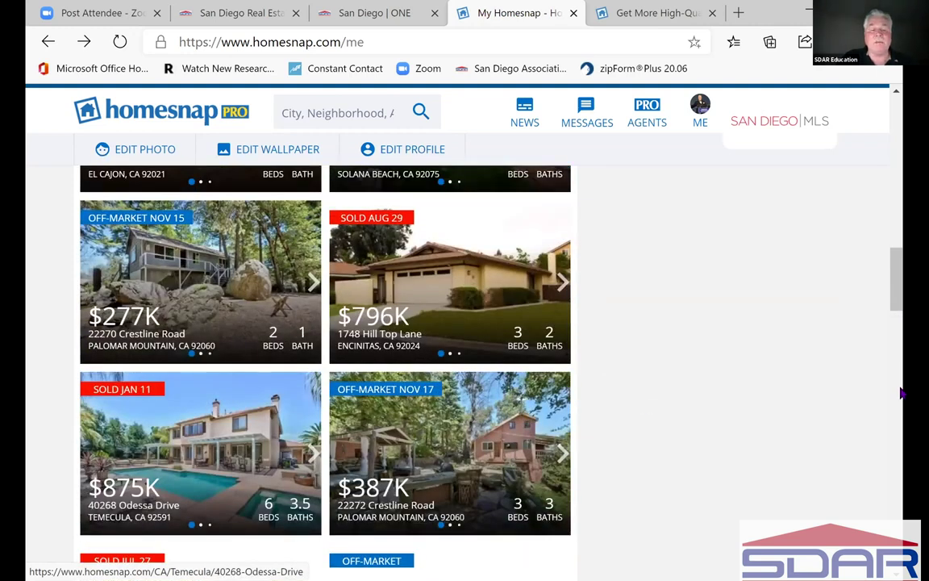
click(901, 377)
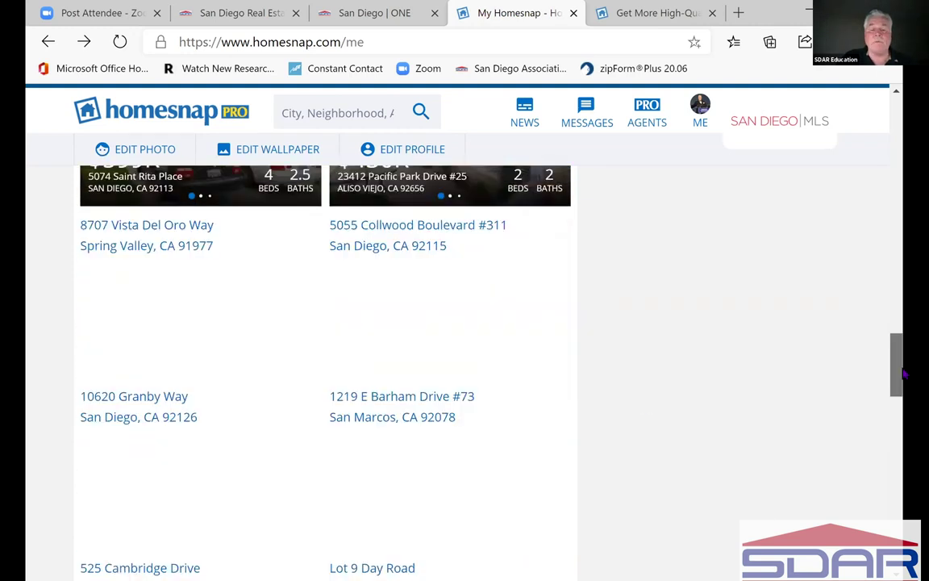
click(897, 193)
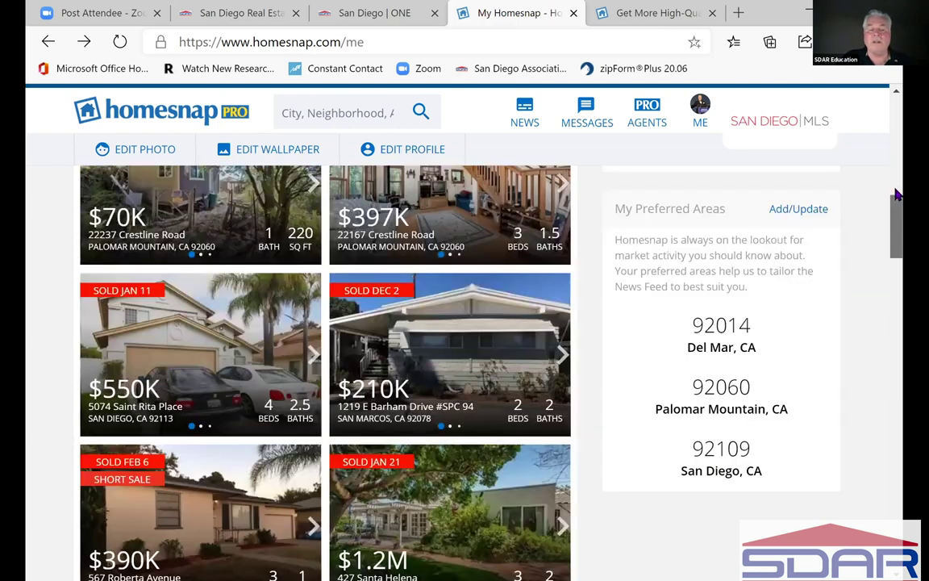
scroll(242, 226, up, 5)
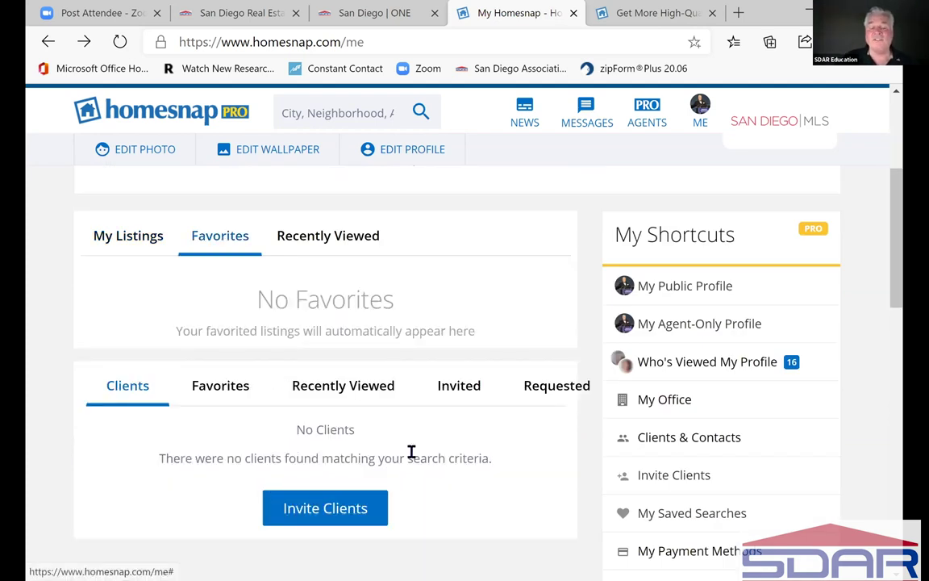
- View and close the Invite Clients window, then scroll down My Homesnap
click(332, 491)
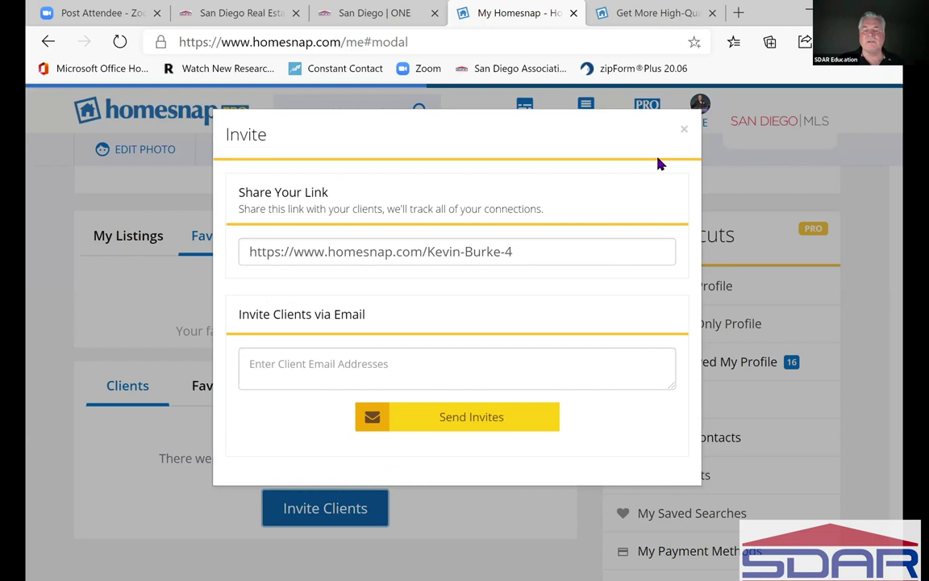
click(684, 134)
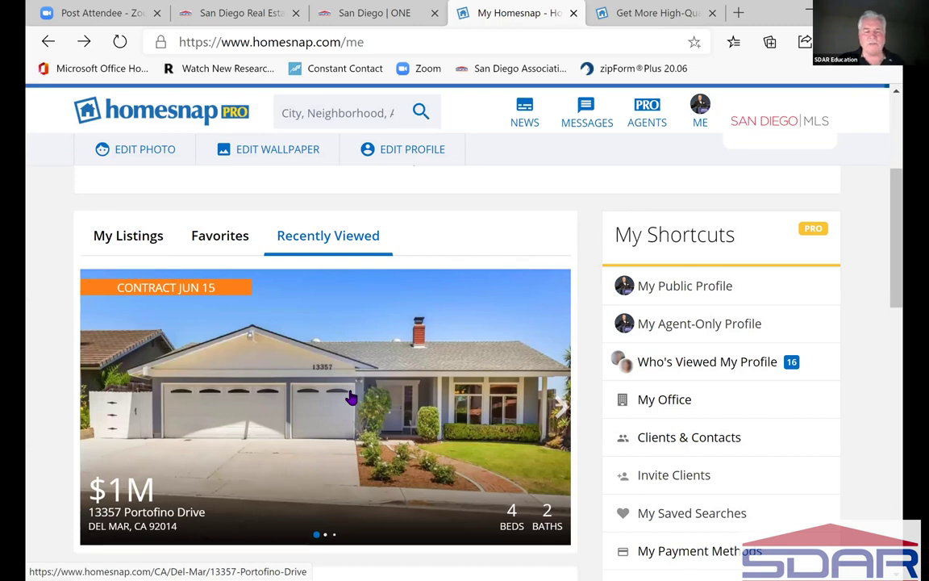
scroll(352, 398, down, 1)
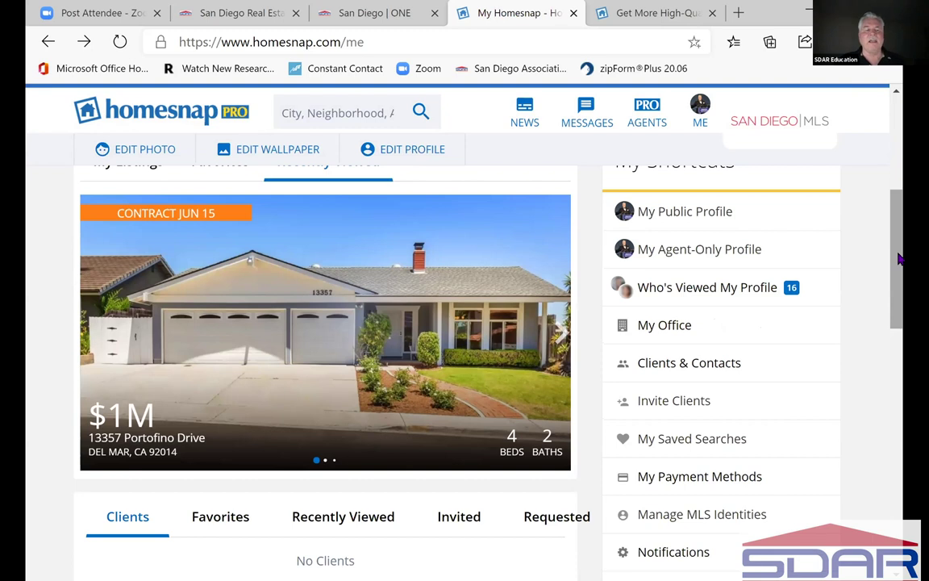
scroll(899, 258, down, 1)
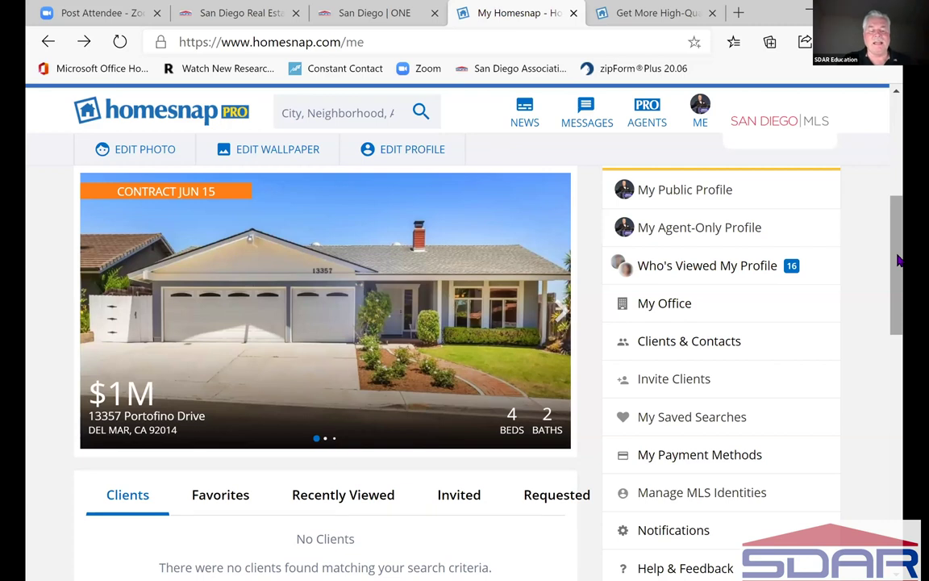
scroll(898, 260, down, 3)
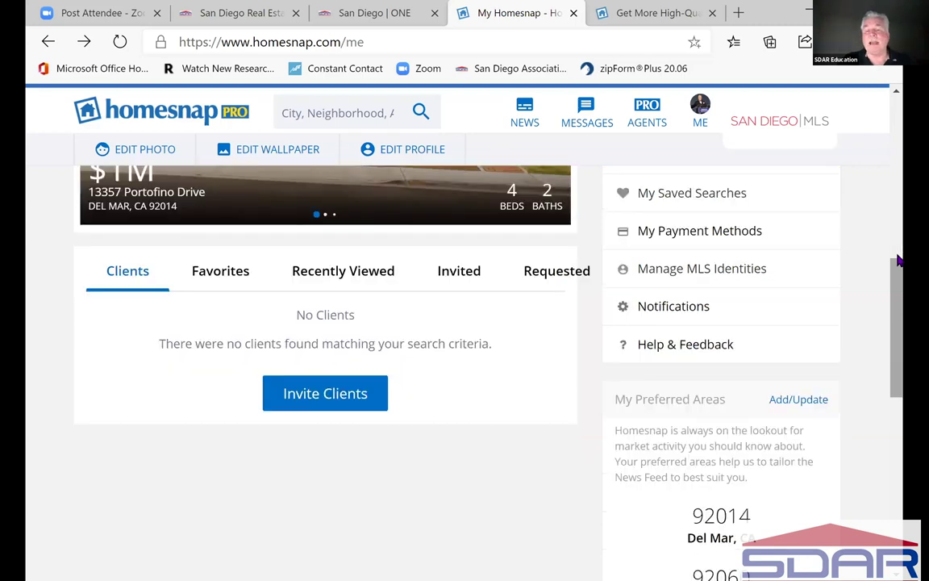
scroll(897, 259, up, 2)
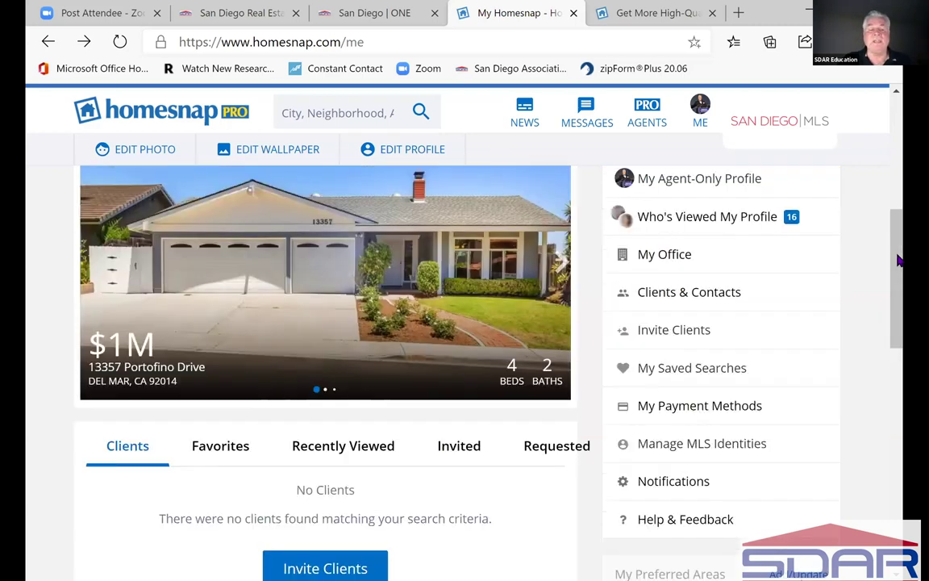
scroll(898, 260, up, 2)
scroll(898, 260, up, 2)
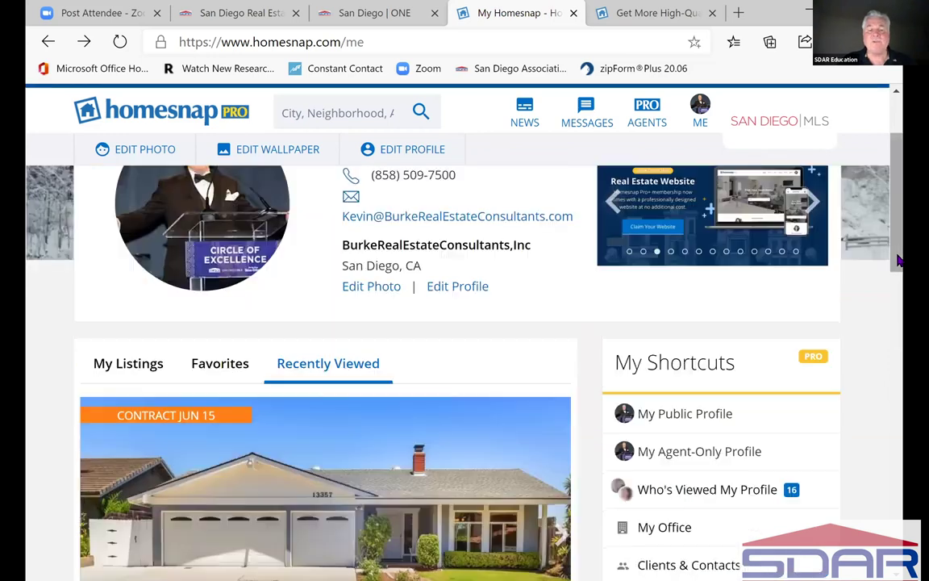
scroll(898, 259, up, 2)
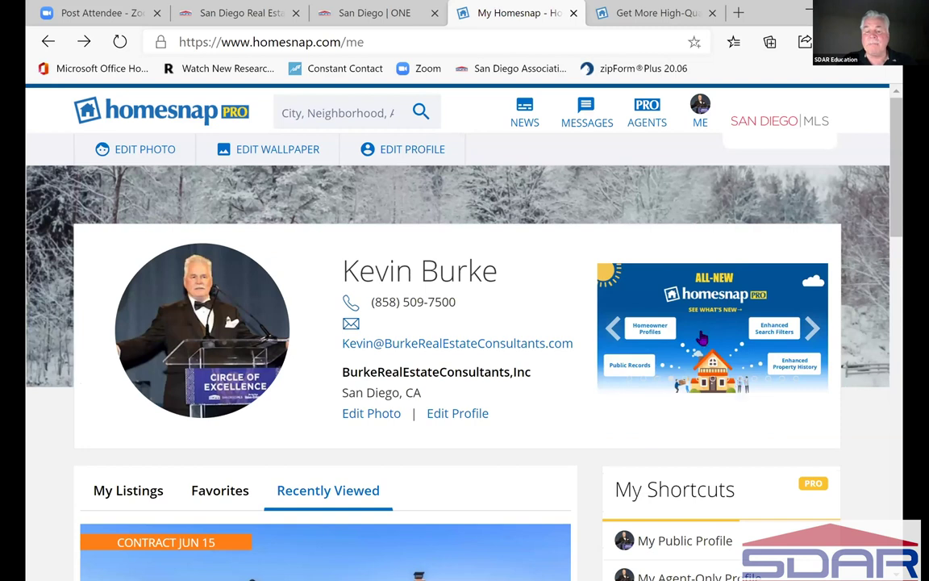
scroll(689, 322, down, 3)
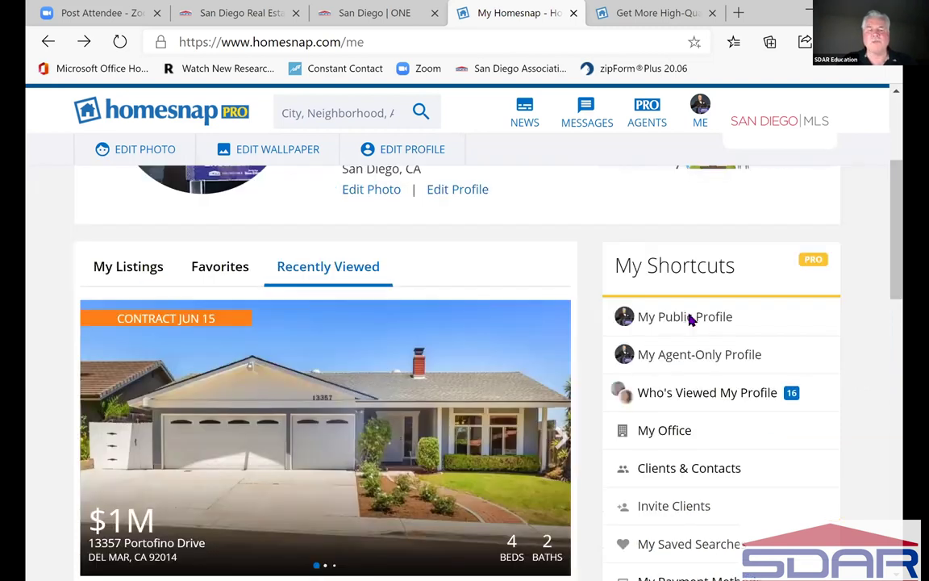
- Open My Public Profile and scroll through its recent listings and area listings
click(689, 318)
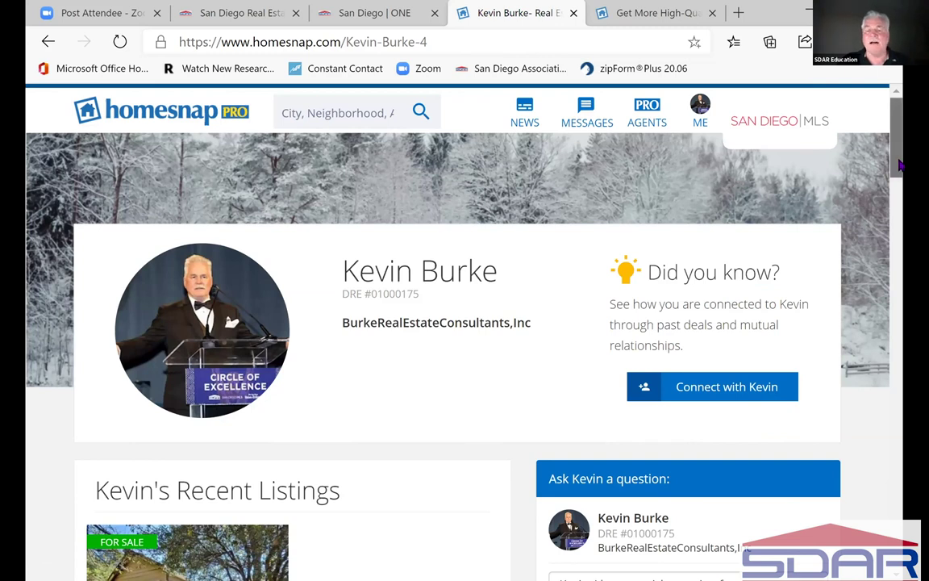
scroll(900, 165, down, 2)
scroll(902, 171, down, 1)
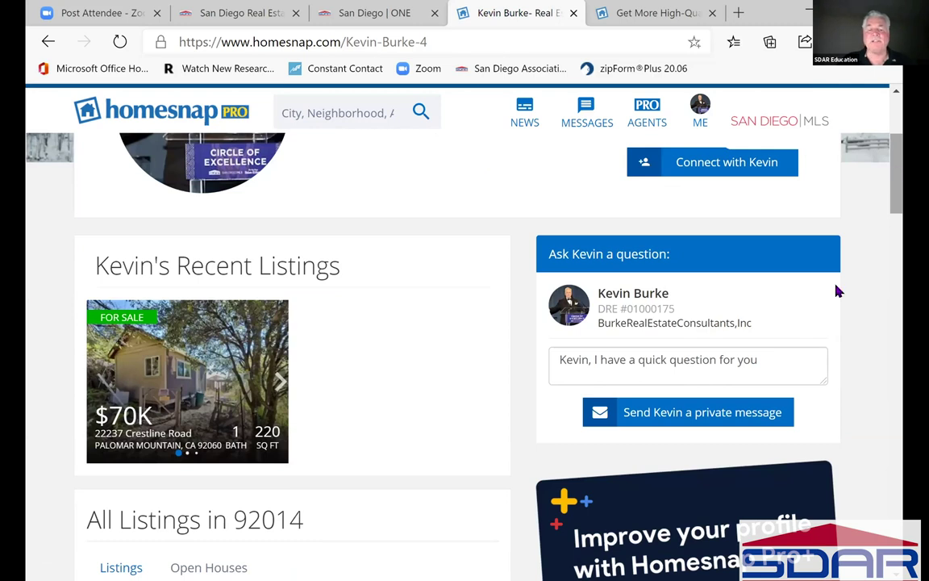
scroll(837, 290, down, 1)
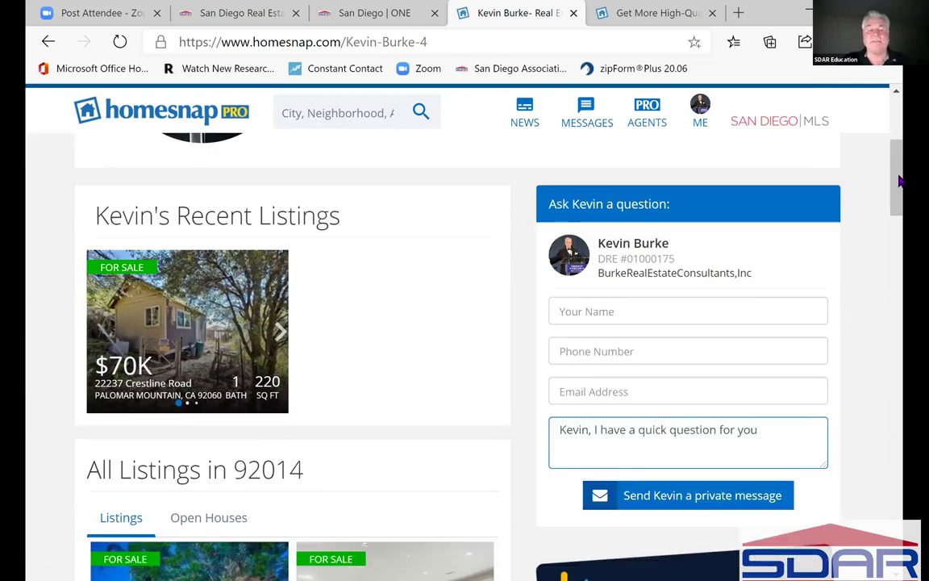
scroll(900, 204, down, 5)
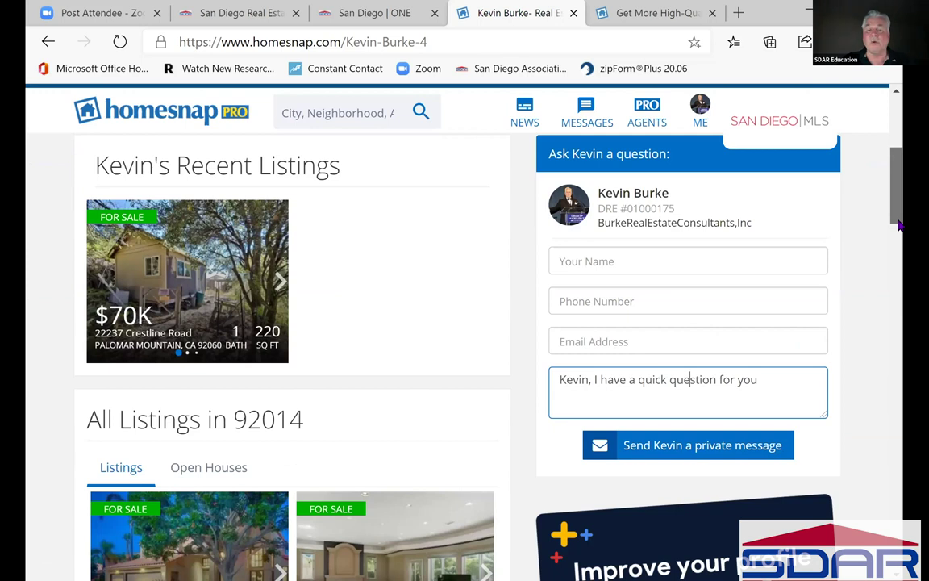
scroll(737, 326, down, 2)
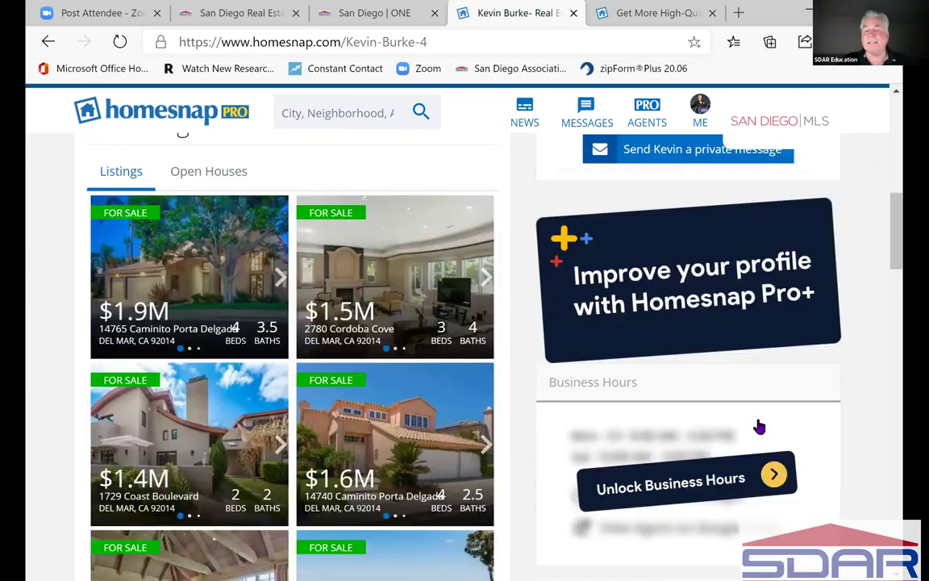
click(904, 300)
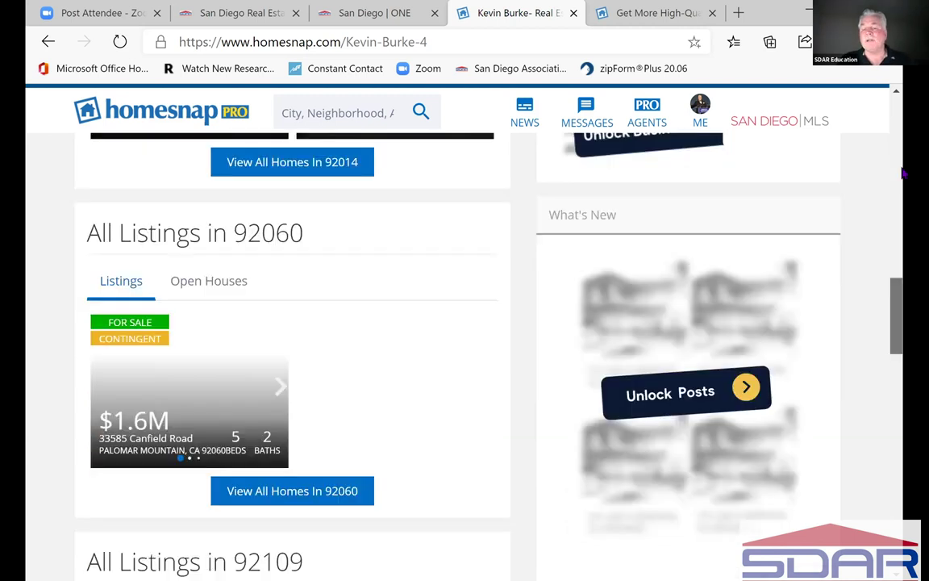
click(898, 191)
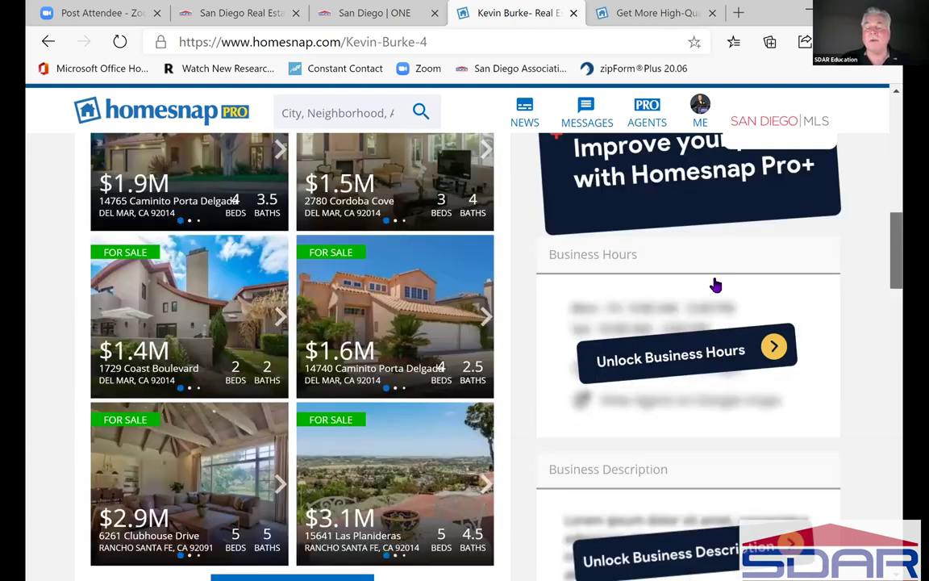
scroll(680, 324, up, 2)
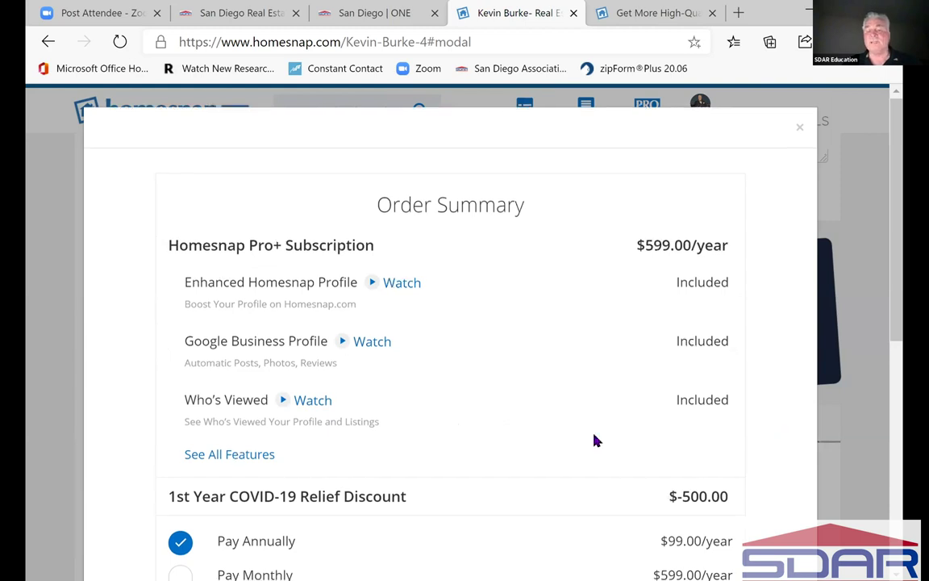
- Review the Pro+ Order Summary ($599.00/year, $500 COVID-19 discount), then close it
scroll(597, 437, down, 3)
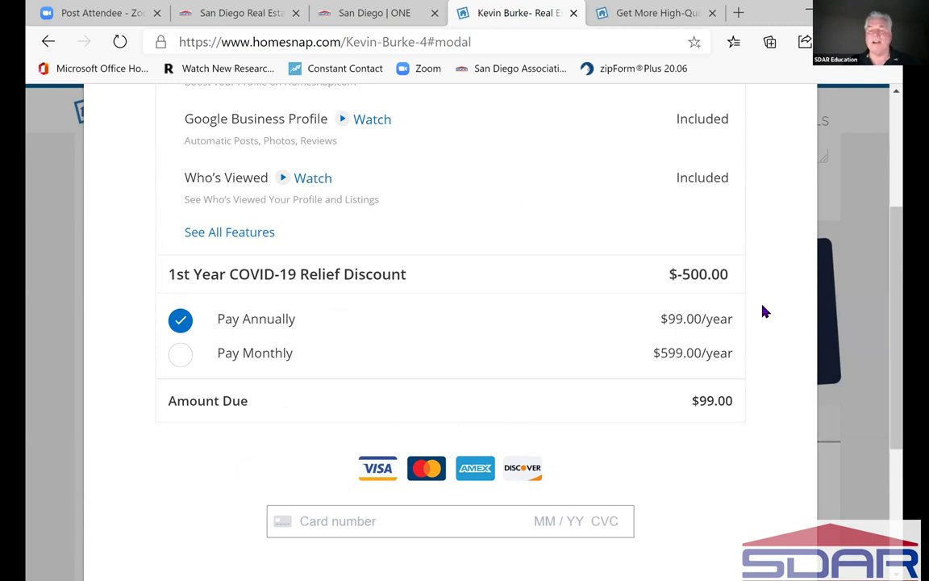
scroll(766, 310, up, 2)
scroll(742, 357, down, 1)
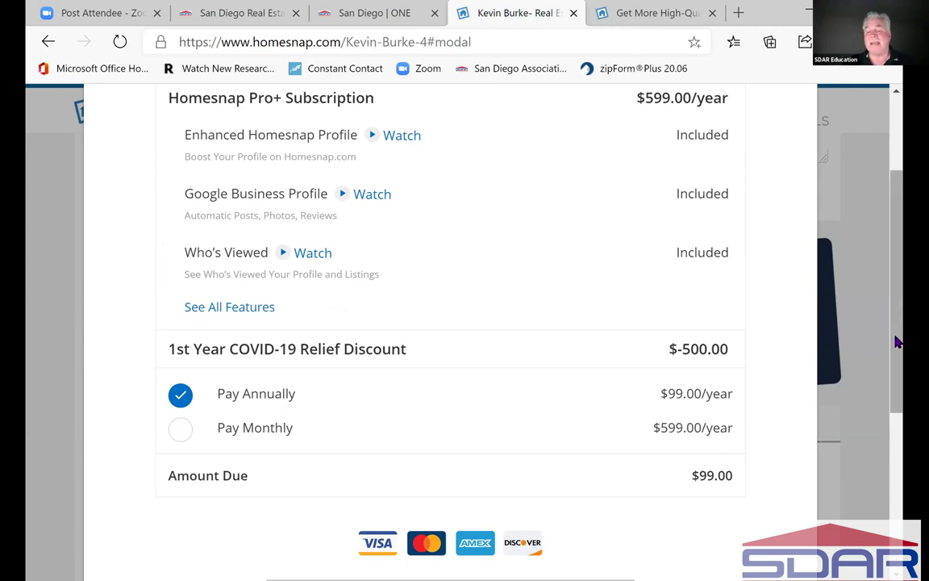
scroll(897, 342, down, 3)
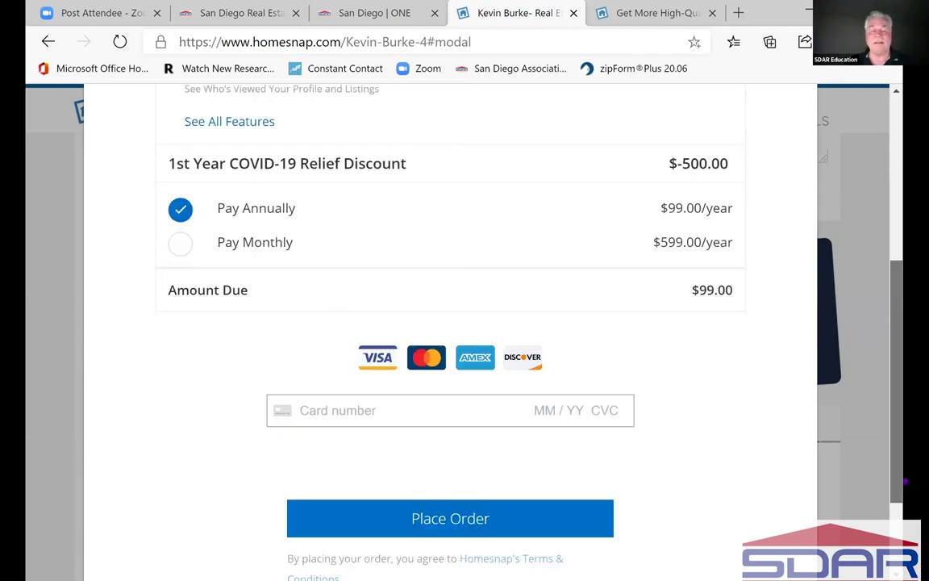
scroll(867, 174, down, 2)
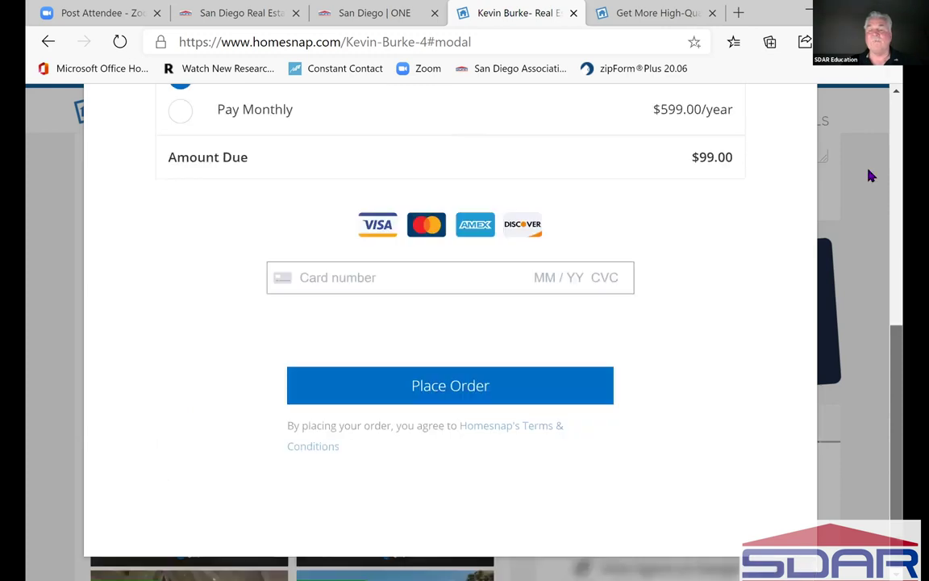
scroll(870, 176, up, 4)
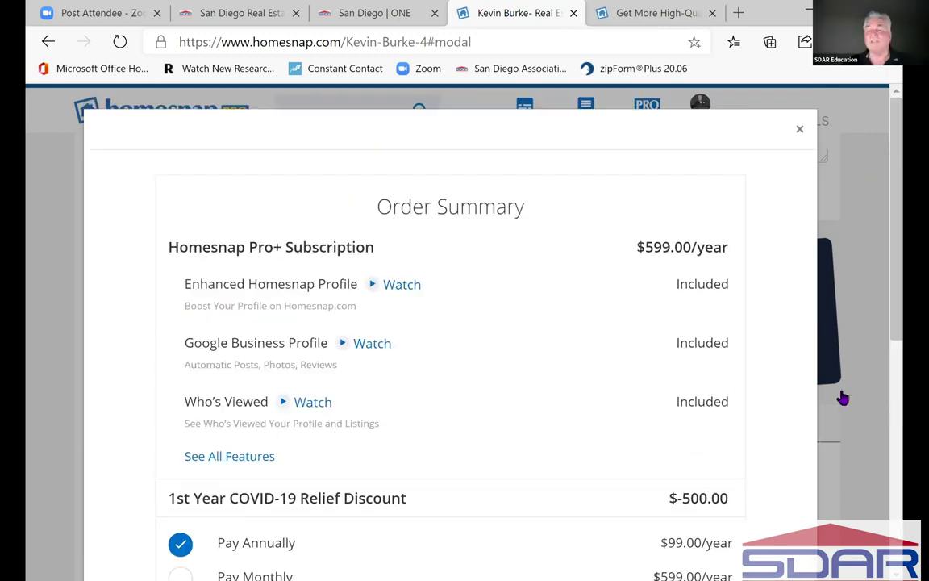
click(847, 363)
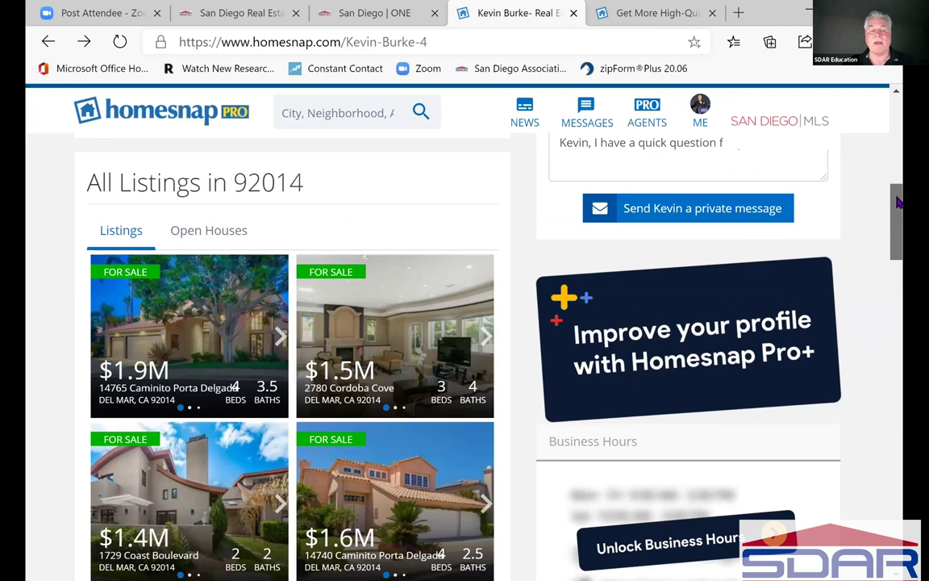
- Scroll to the top and return to My Homesnap through the ME avatar menu
drag(897, 203, 900, 152)
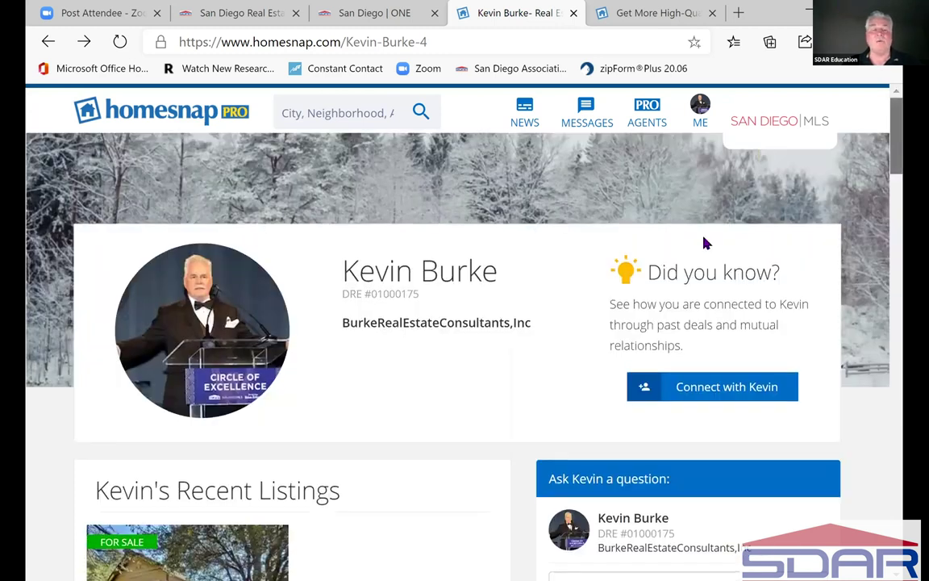
click(691, 109)
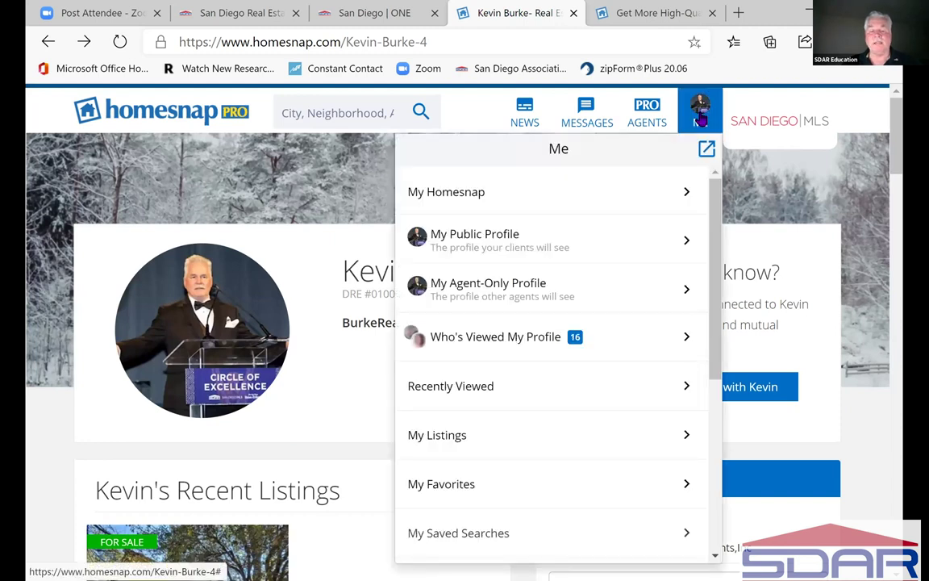
click(500, 287)
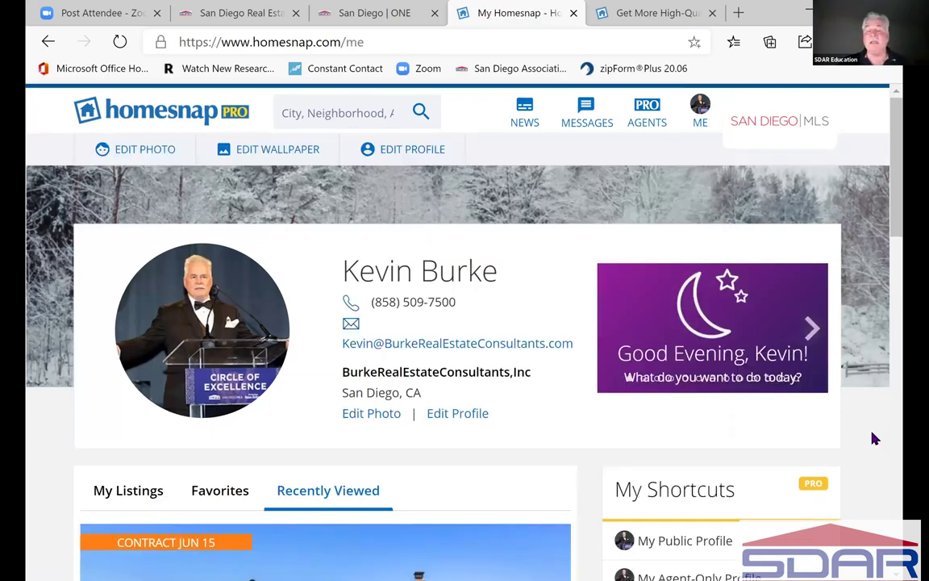
scroll(716, 405, down, 3)
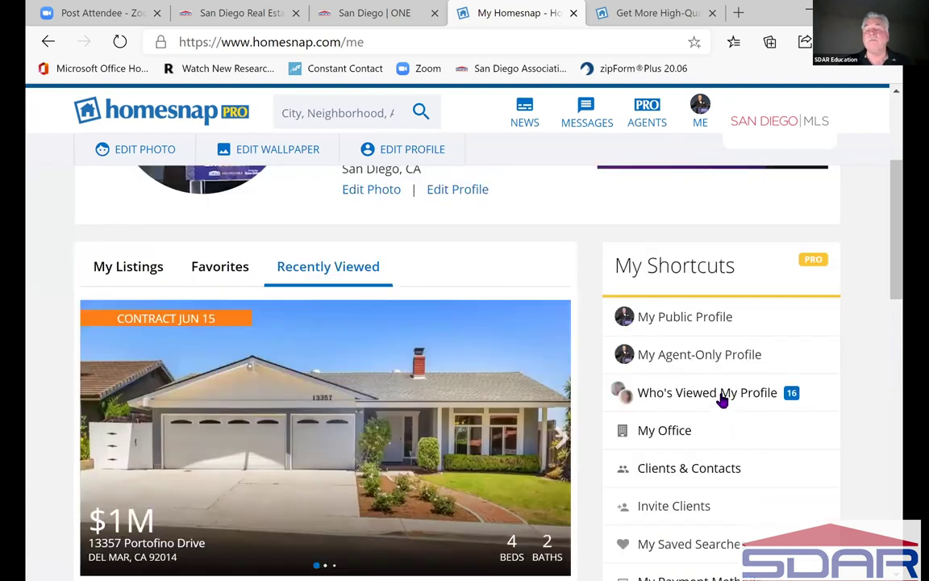
click(722, 395)
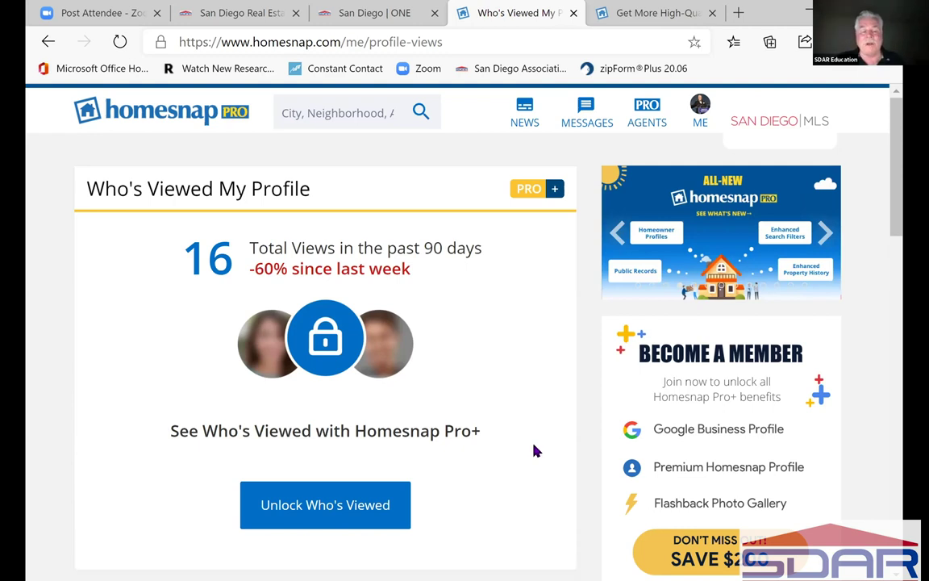
scroll(535, 450, down, 1)
scroll(322, 295, down, 2)
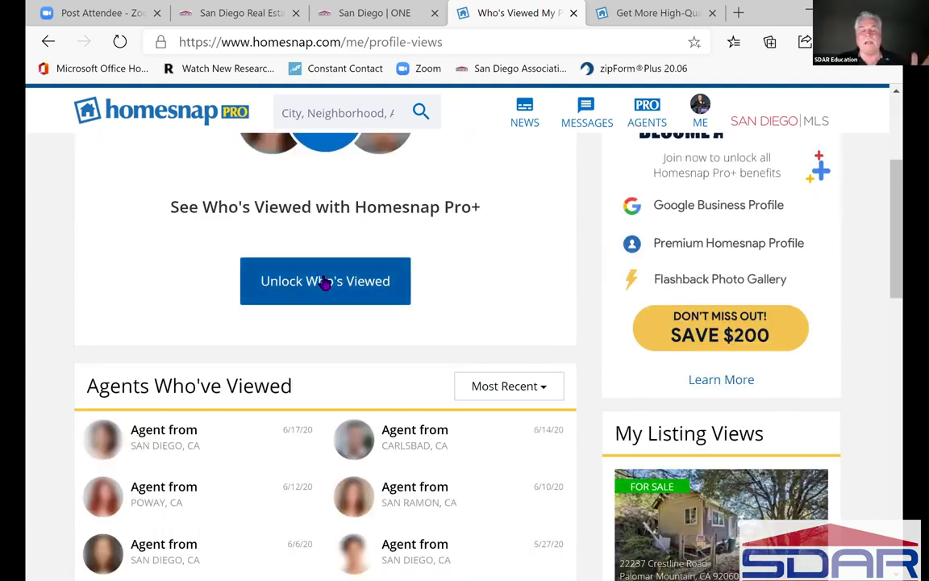
click(327, 282)
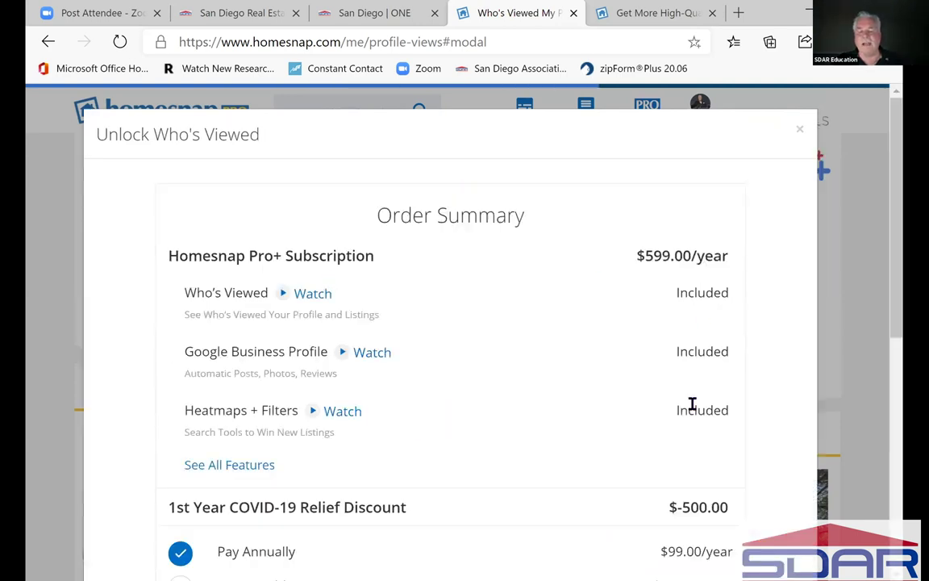
scroll(697, 437, down, 3)
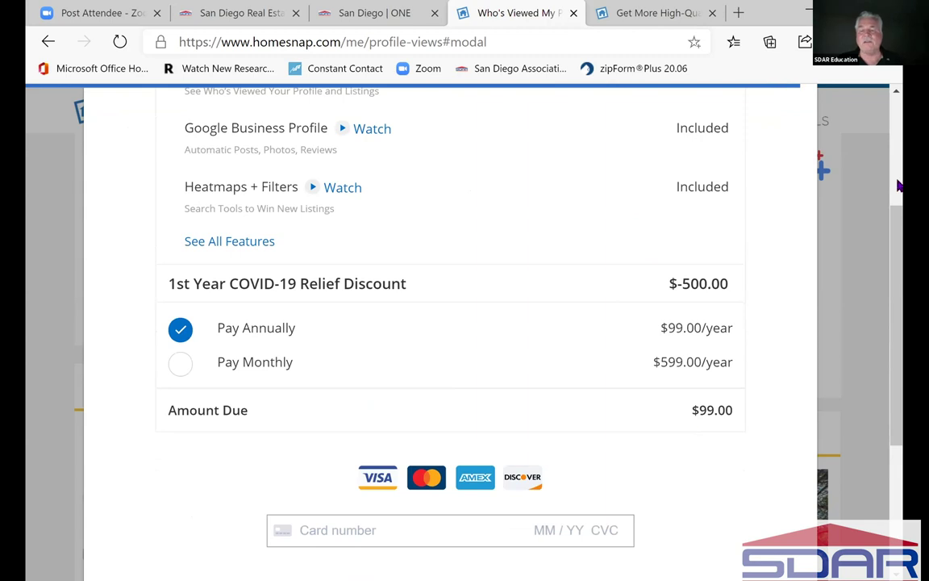
scroll(797, 142, up, 3)
click(797, 131)
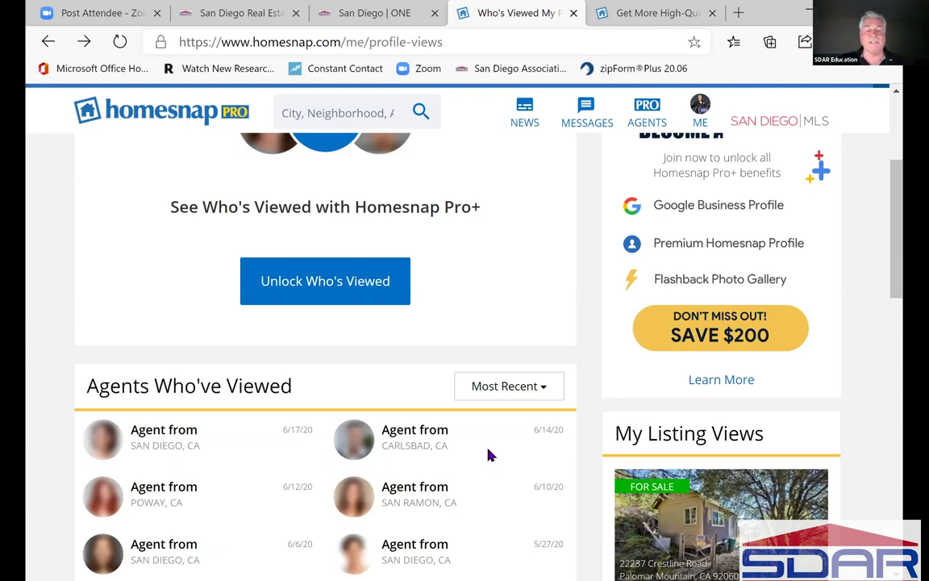
scroll(488, 456, down, 3)
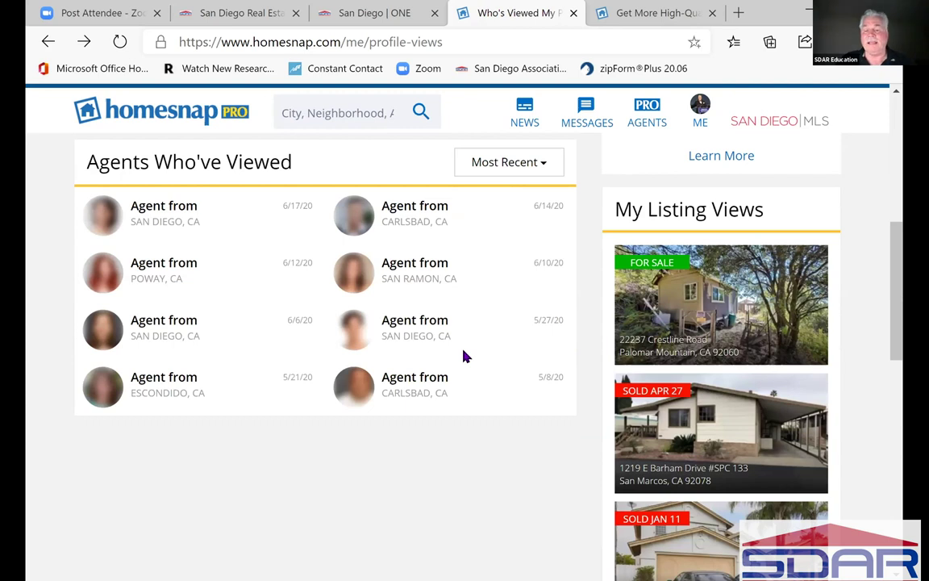
click(900, 373)
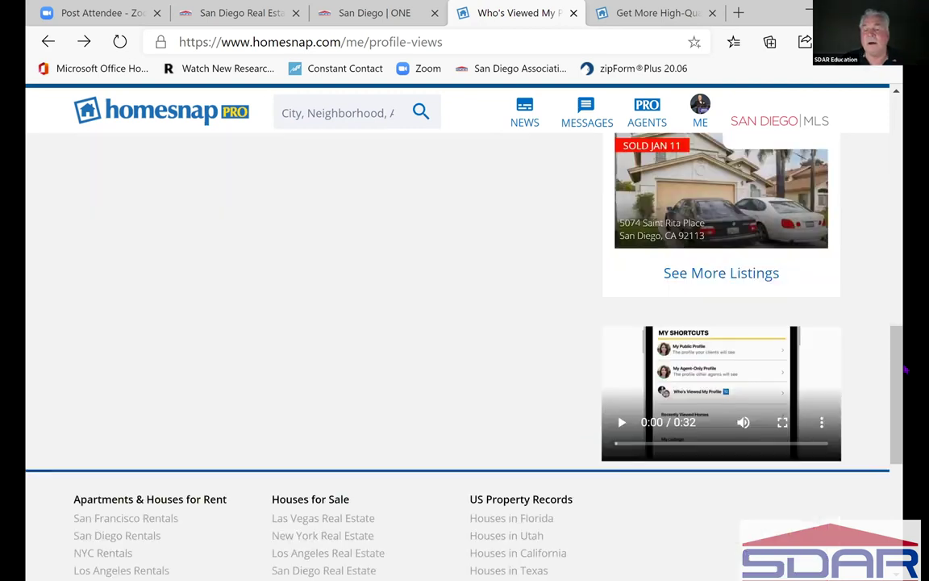
drag(900, 360, 873, 169)
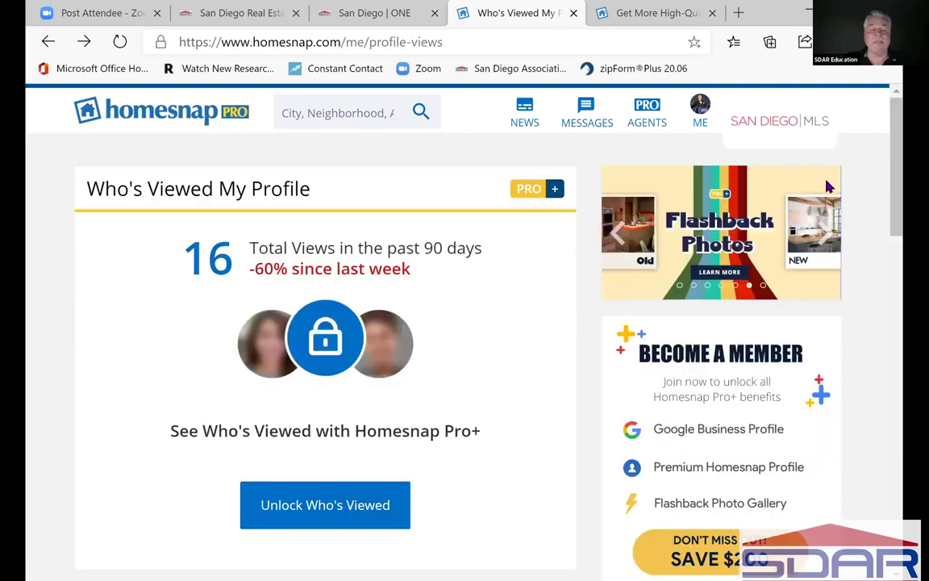
- From the Me menu, browse Recently Viewed and check its People and Agents lists
click(698, 108)
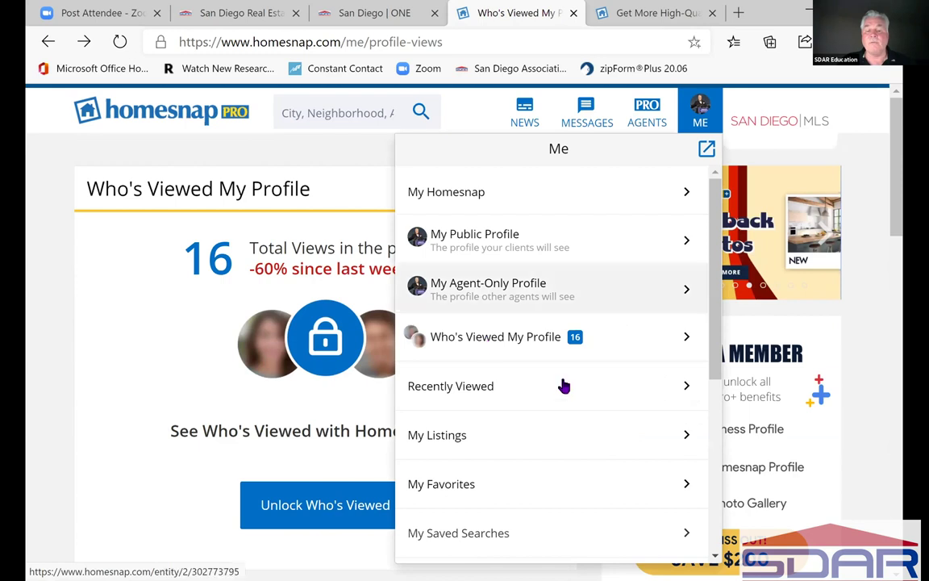
click(689, 388)
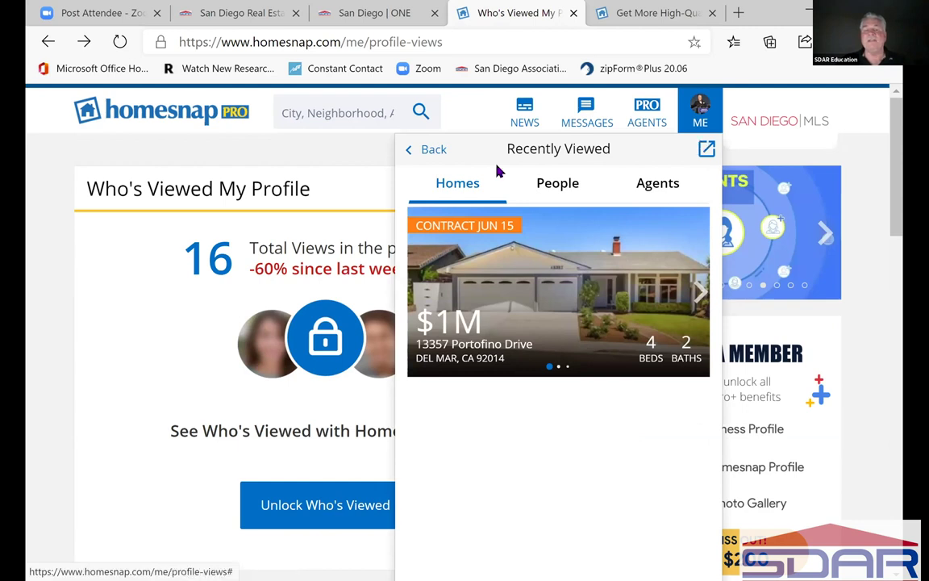
click(560, 189)
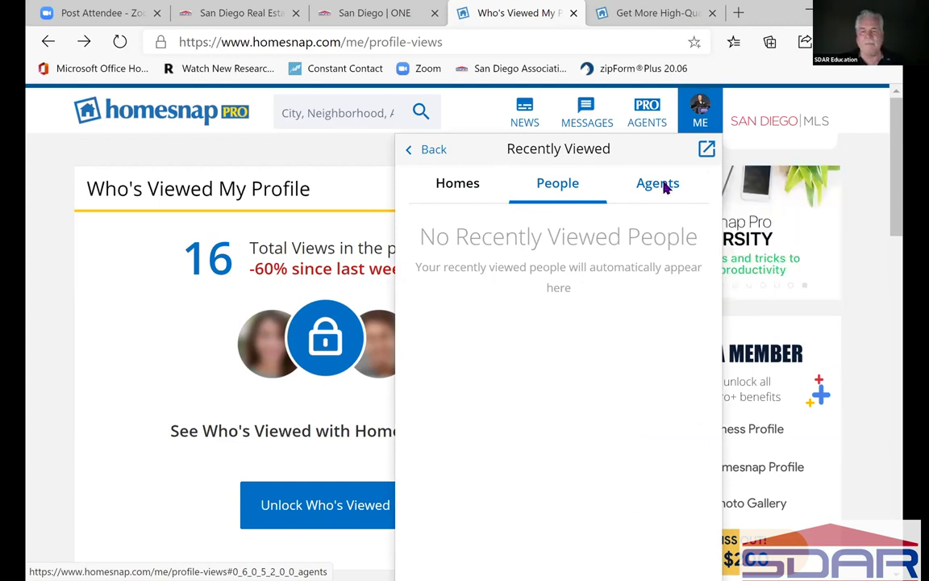
click(663, 187)
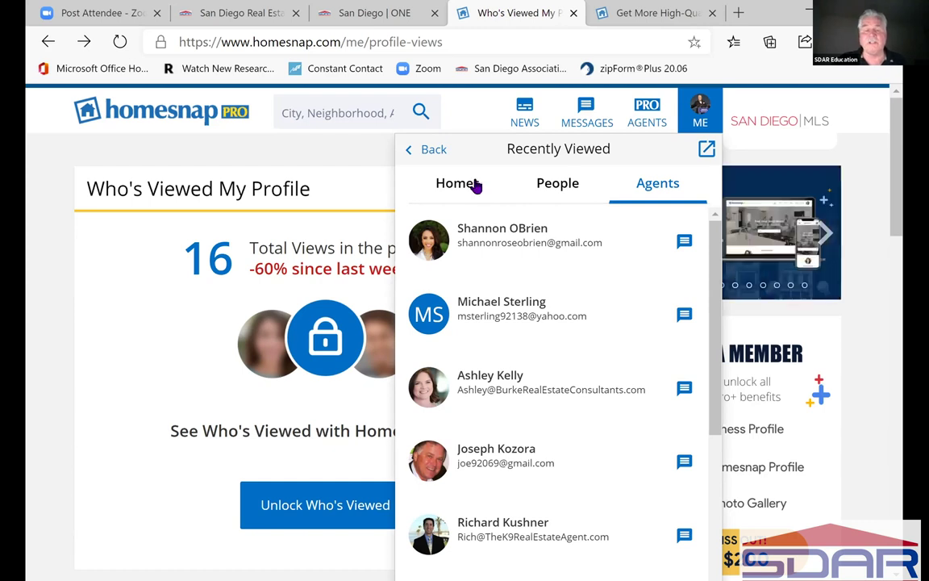
- Return to the main Me menu and scroll down to My Office and Clients & Contacts
click(434, 151)
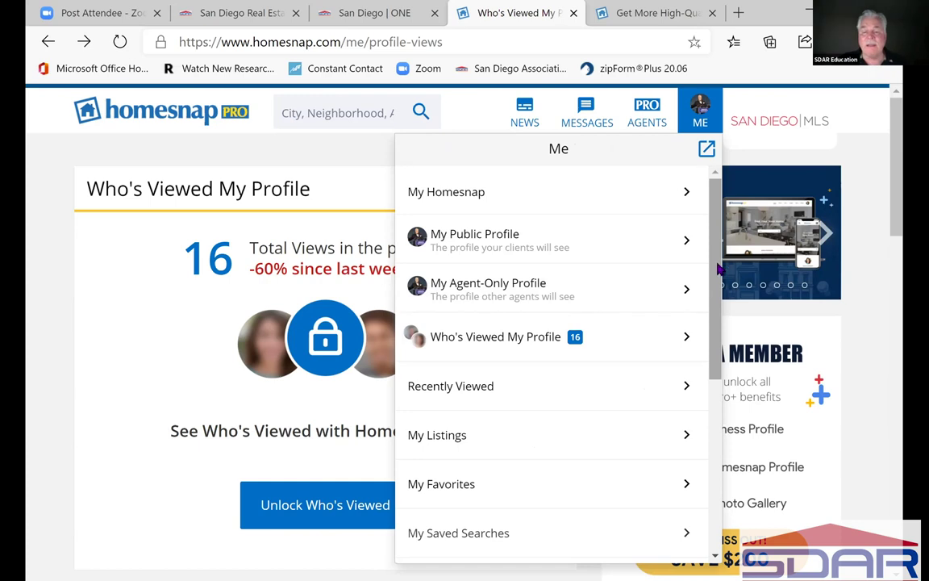
scroll(718, 363, down, 1)
scroll(722, 371, down, 1)
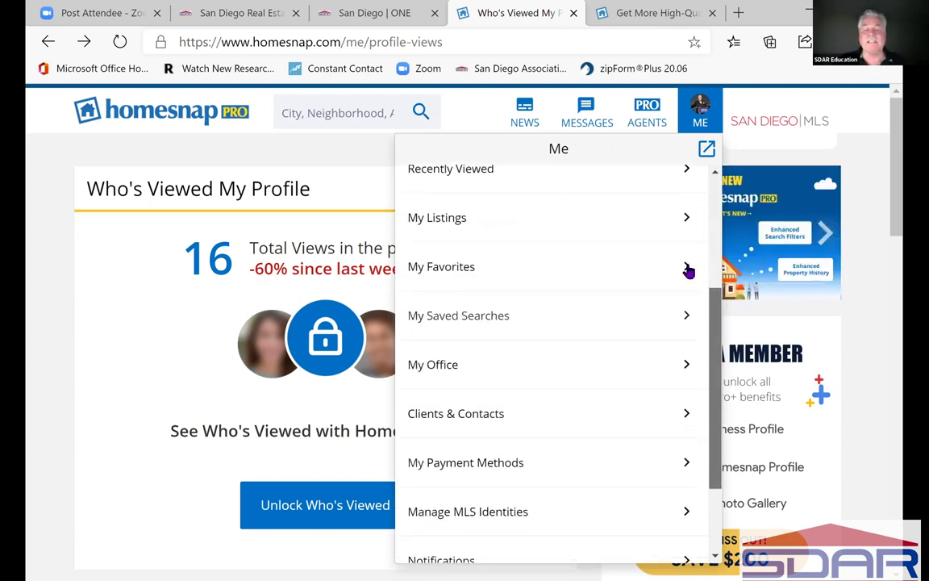
click(686, 222)
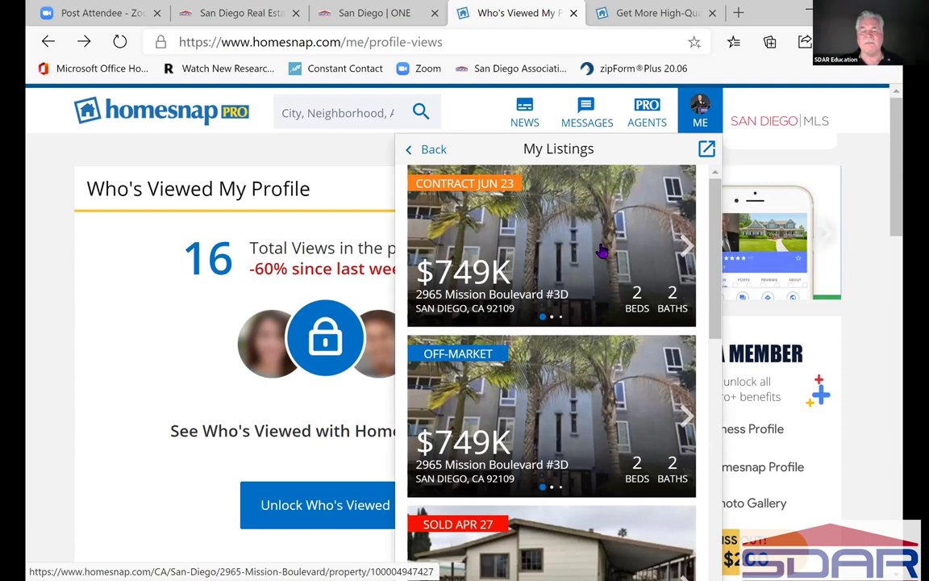
scroll(601, 253, down, 3)
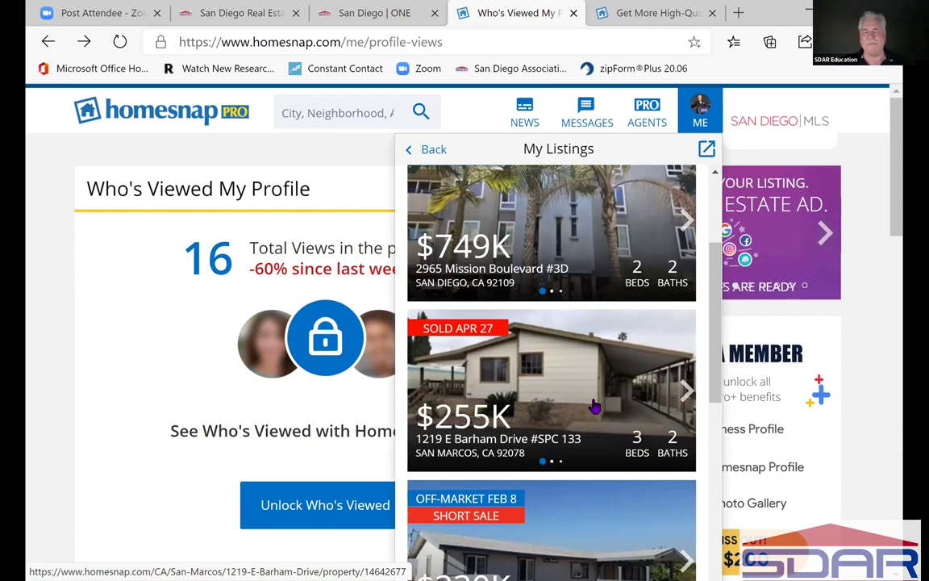
scroll(594, 408, down, 2)
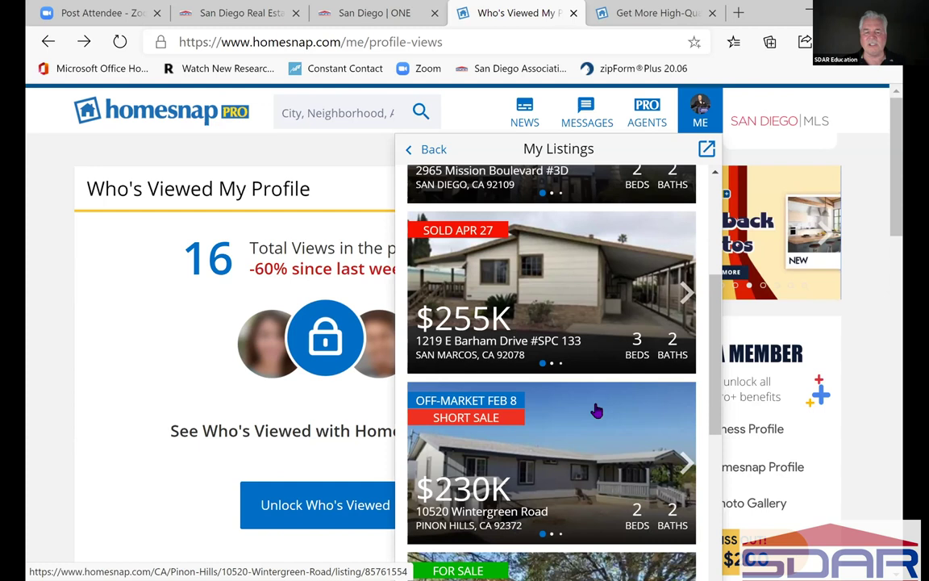
scroll(595, 409, down, 1)
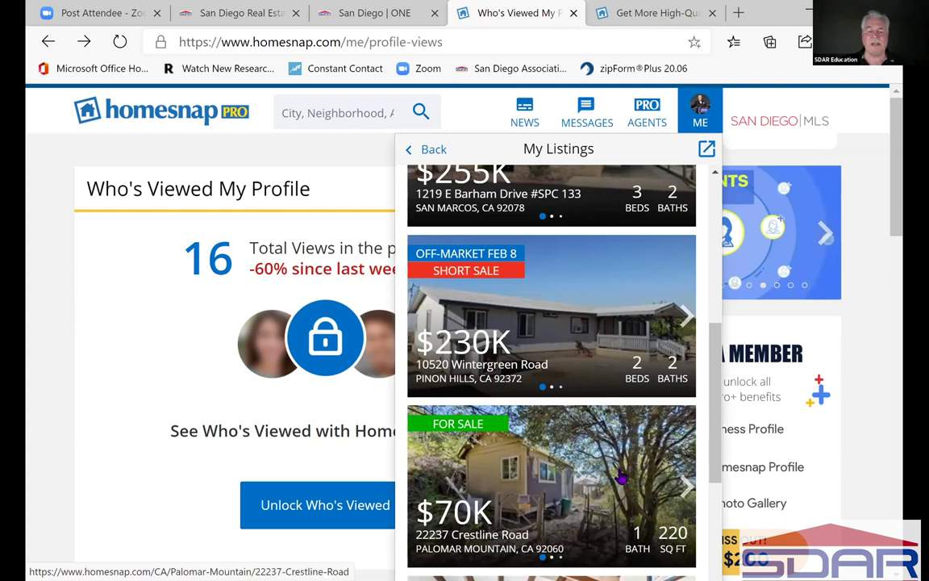
scroll(621, 478, down, 3)
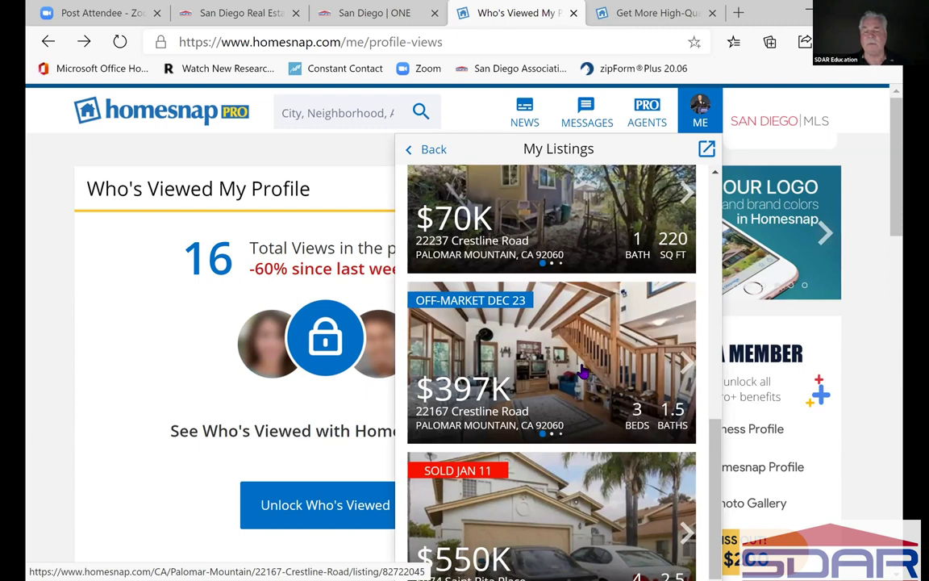
scroll(583, 371, down, 2)
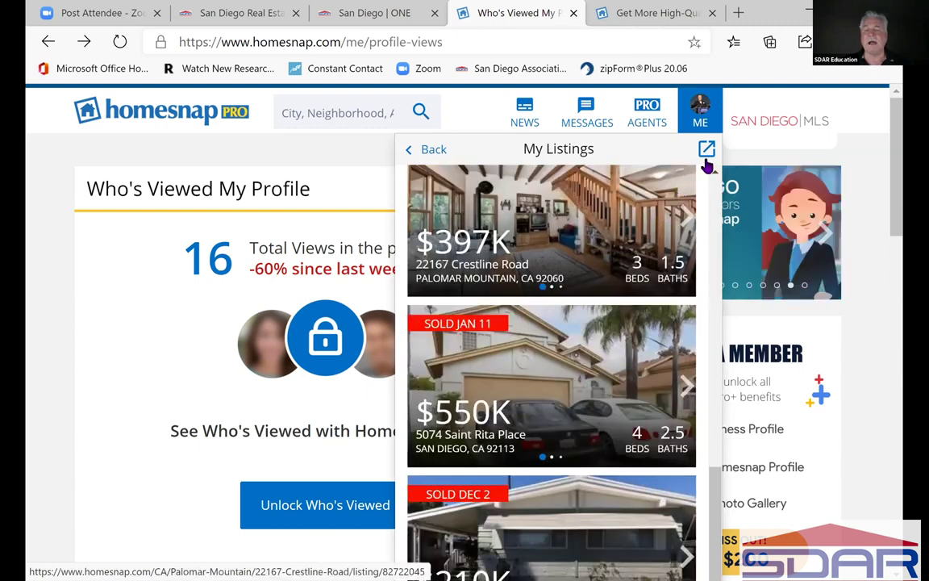
click(434, 151)
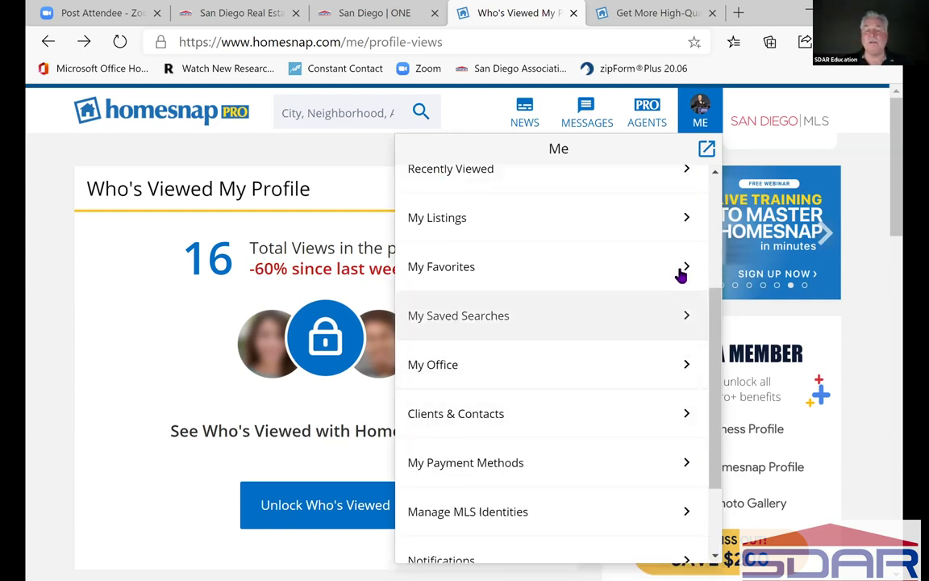
- Review My Favorites, My Saved Searches and My Office, then land on the My Homesnap page
click(680, 275)
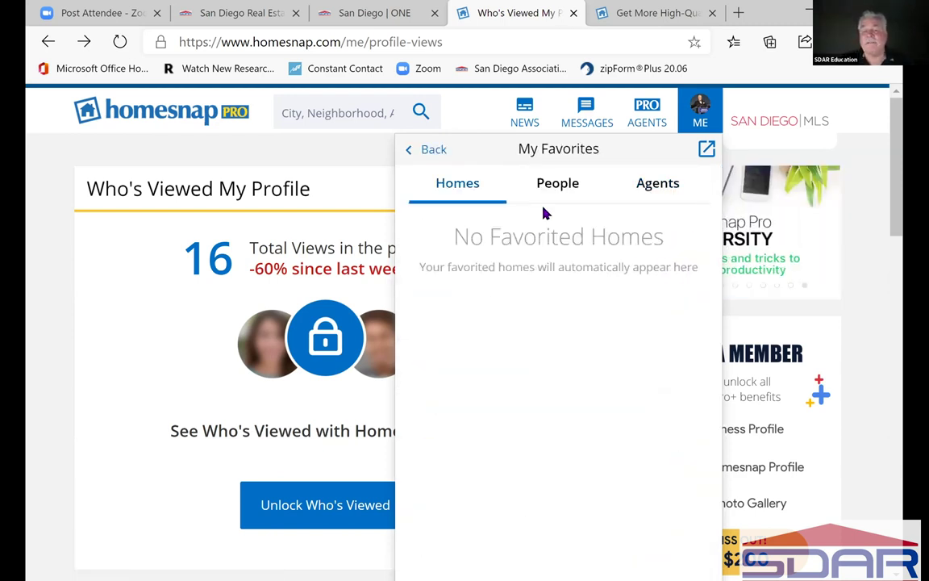
click(426, 150)
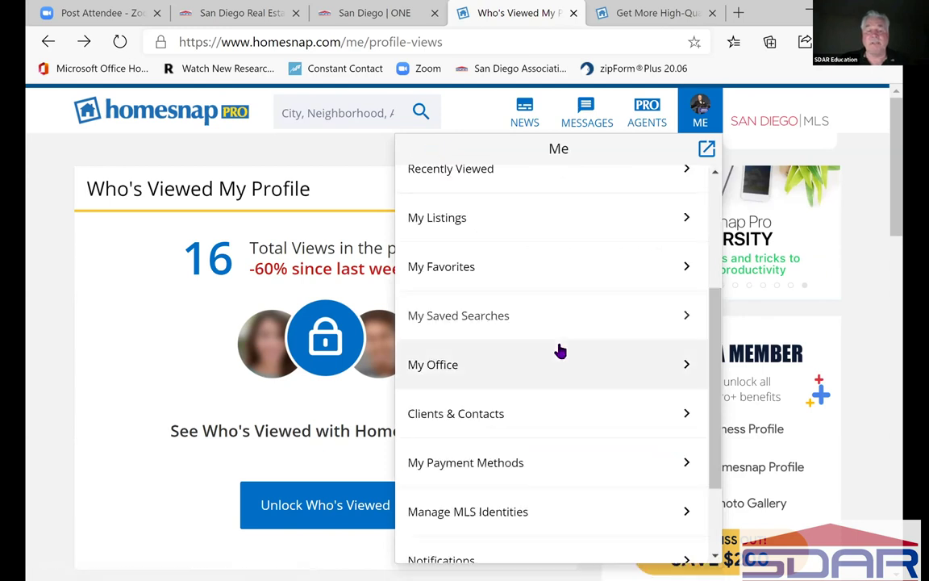
click(492, 322)
click(683, 131)
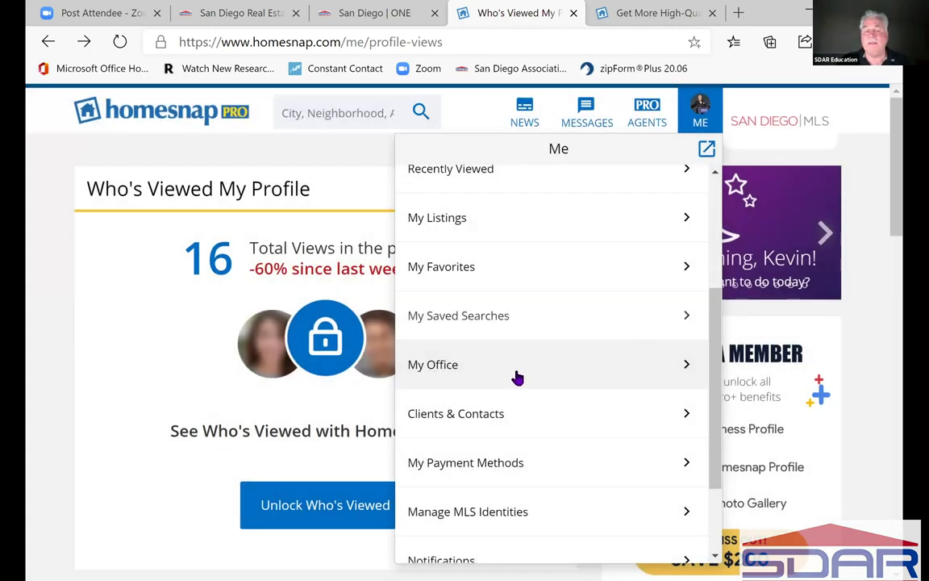
click(517, 376)
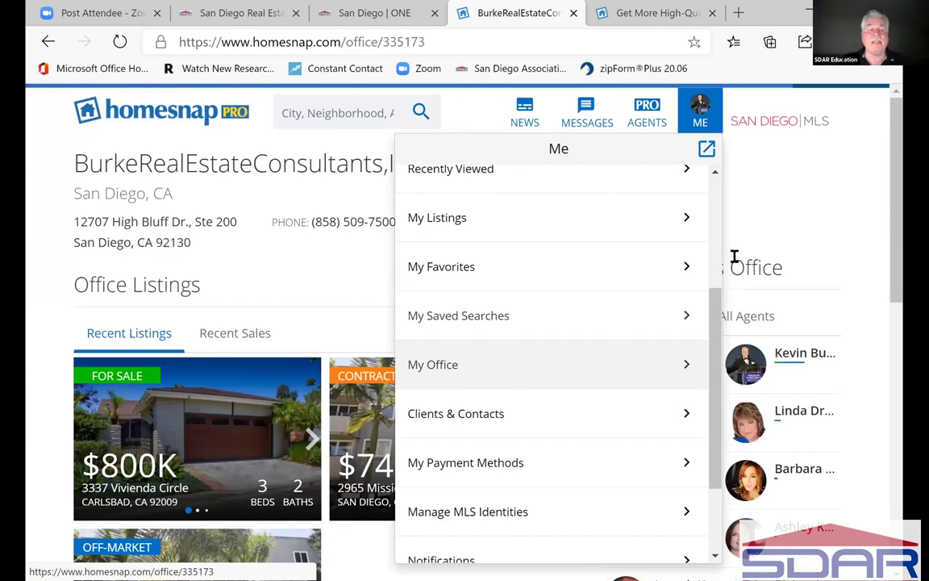
click(741, 215)
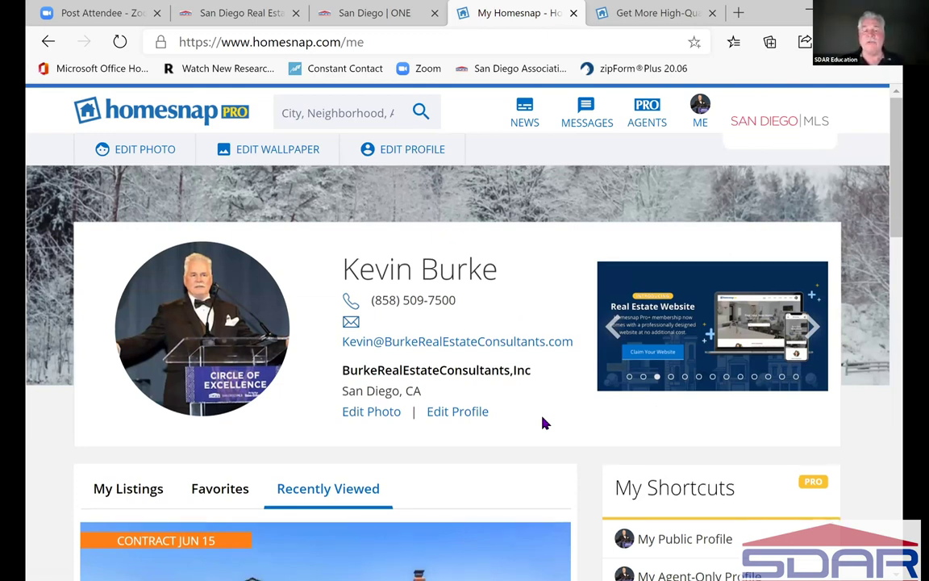
- Open the add-card form, close My Payment Methods without a card, and show My MLS Memberships
scroll(542, 423, down, 3)
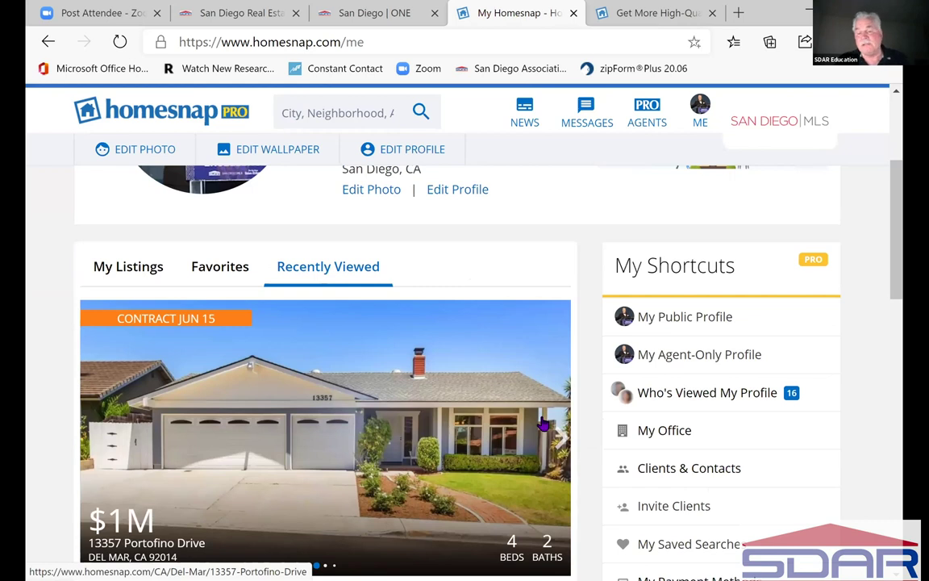
scroll(543, 423, down, 3)
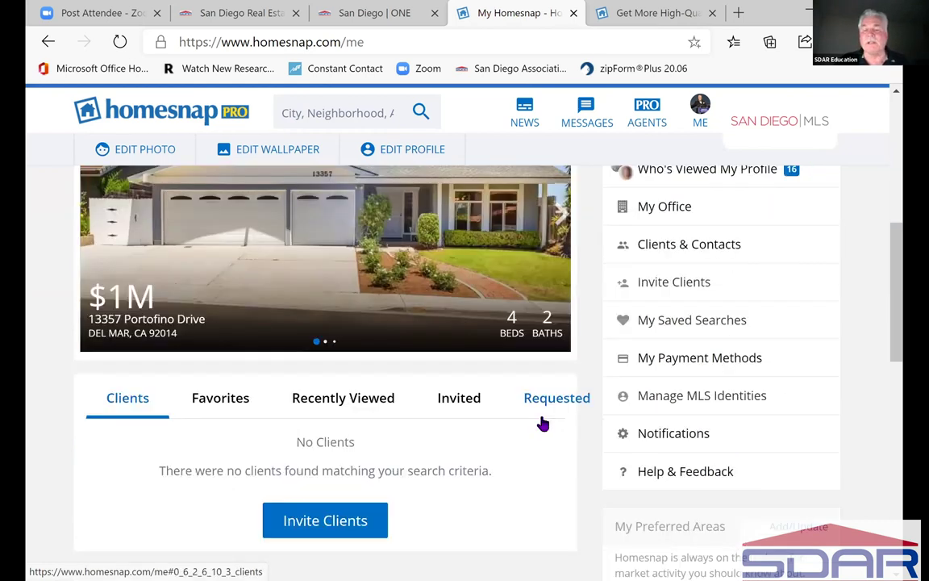
click(689, 361)
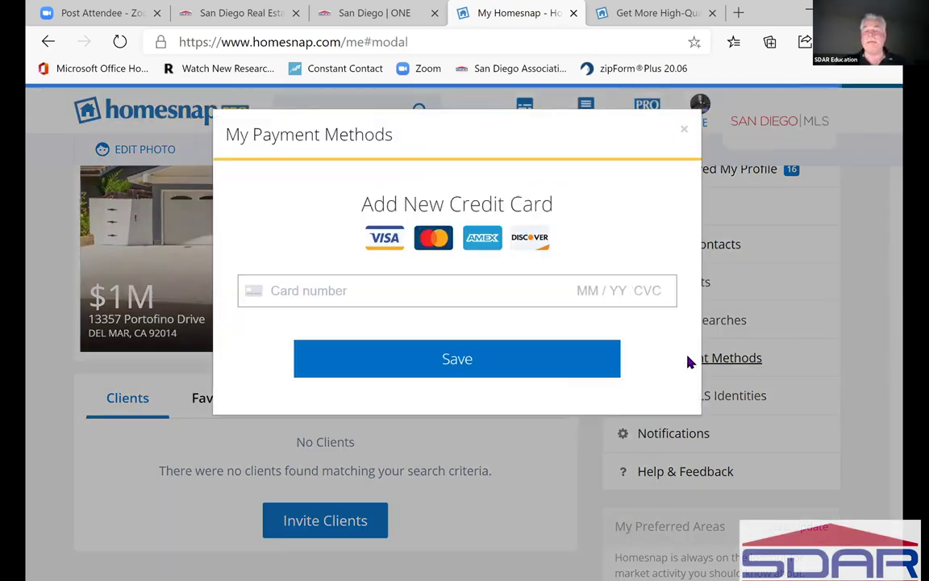
click(372, 291)
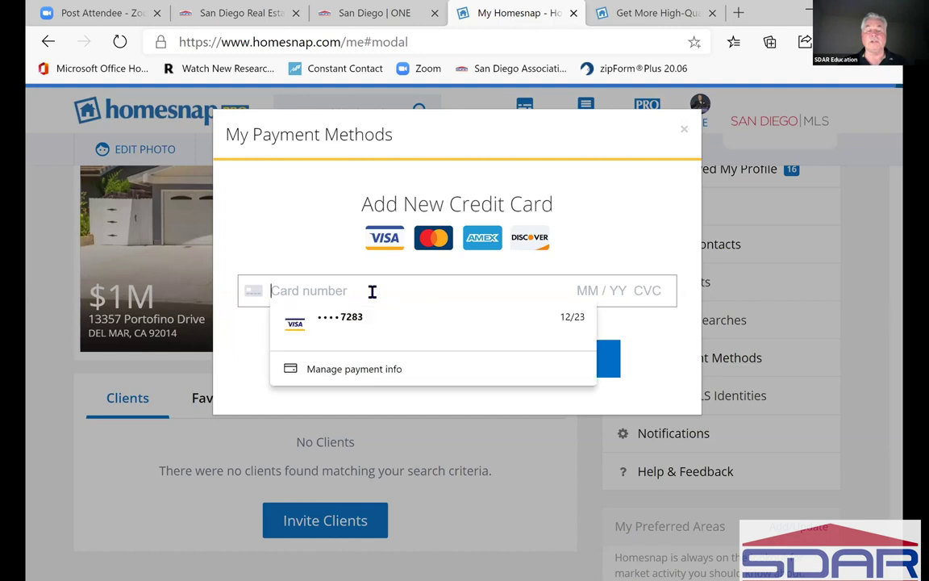
click(633, 196)
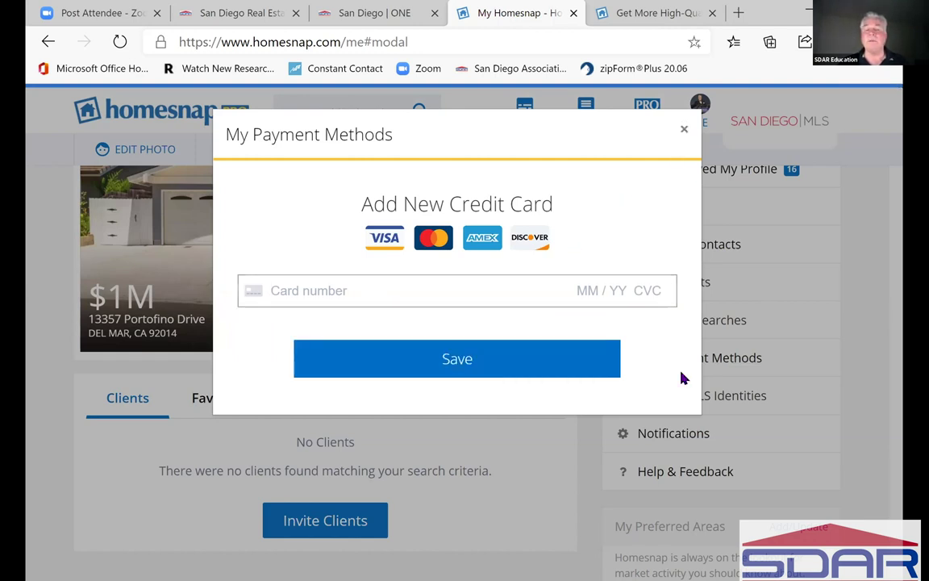
click(665, 438)
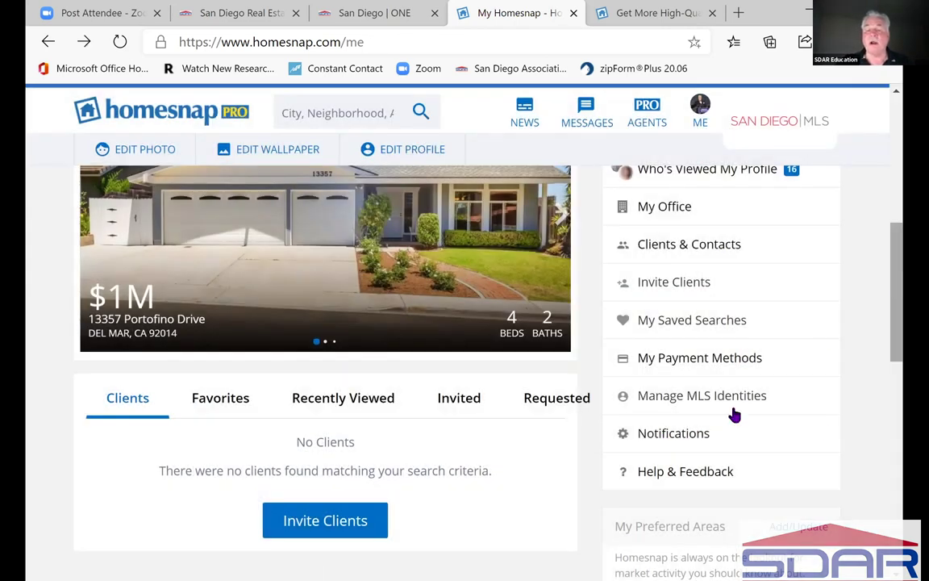
click(815, 394)
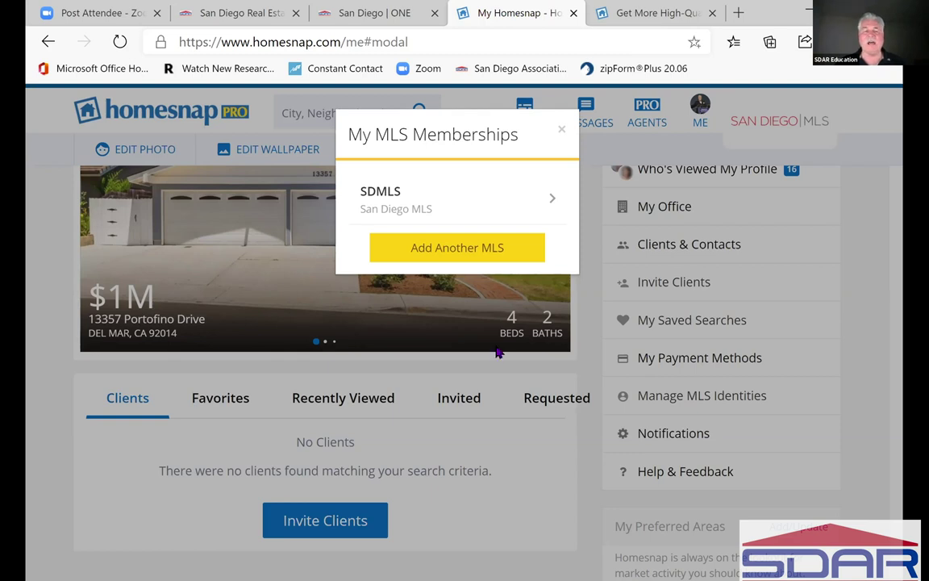
- Inspect the SDMLS membership and its linked accounts, then go back to the memberships list
click(555, 204)
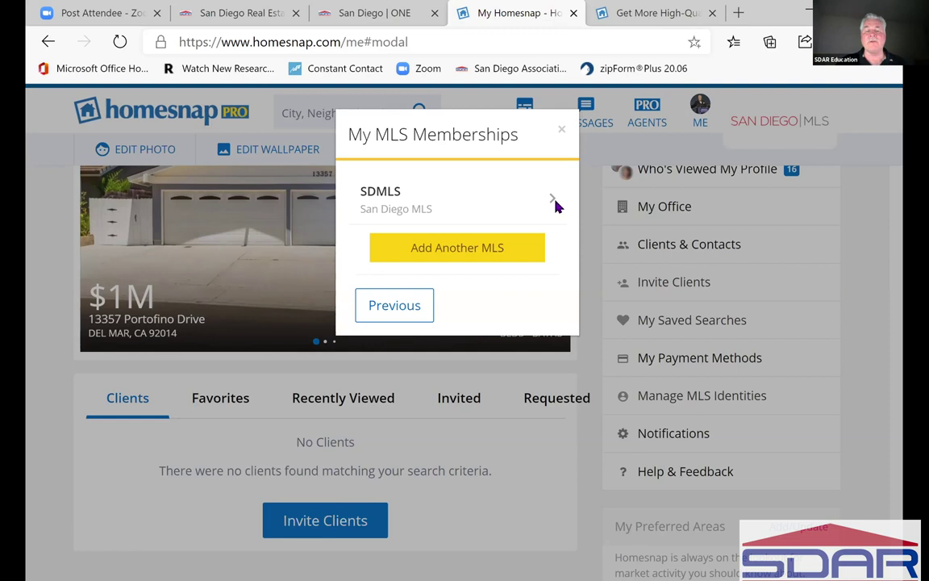
click(553, 202)
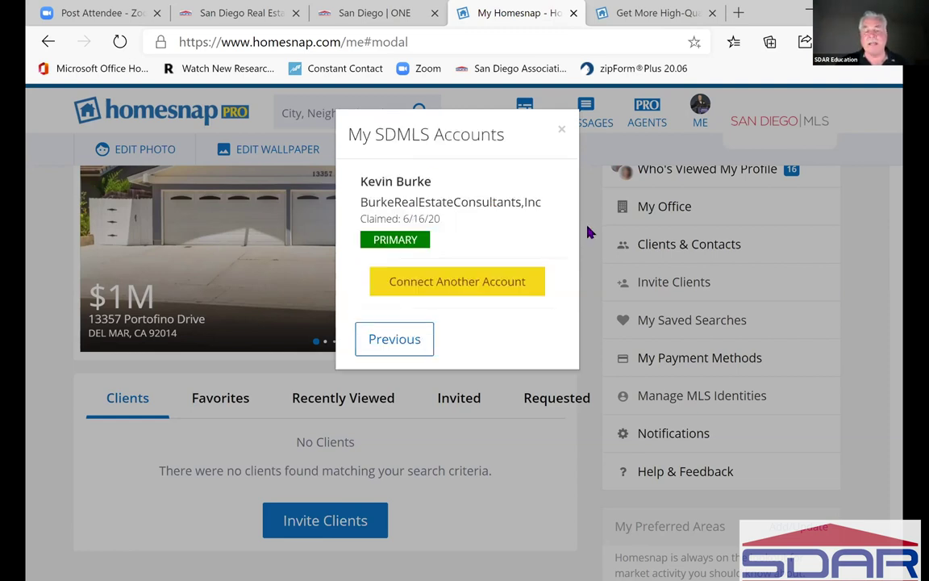
click(430, 339)
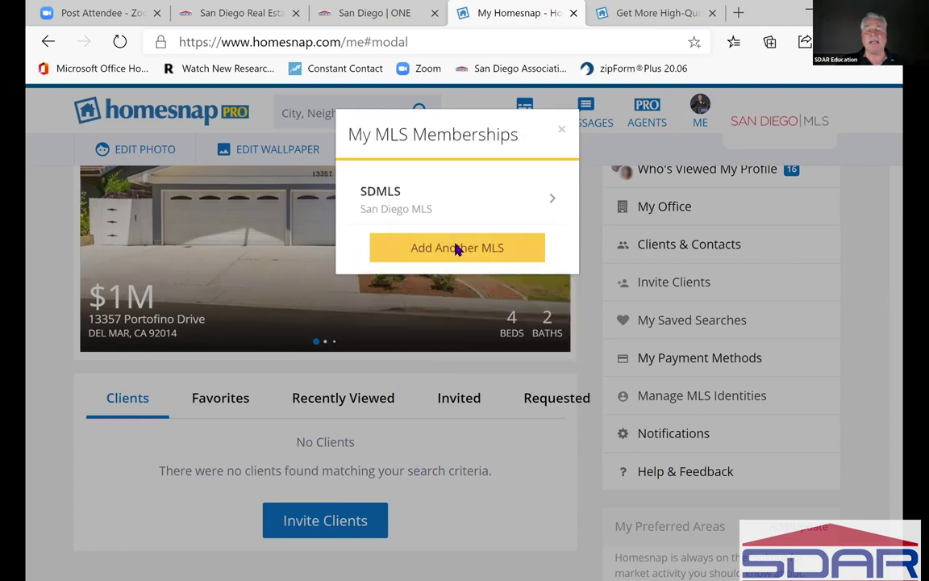
- Browse the Add Another MLS choices, then dismiss the picker without adding an MLS
click(457, 250)
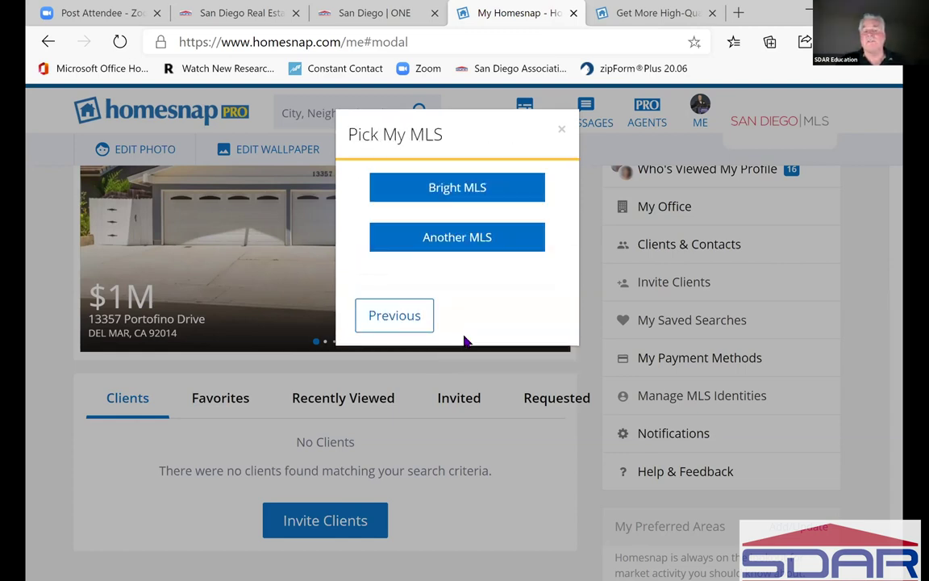
click(458, 243)
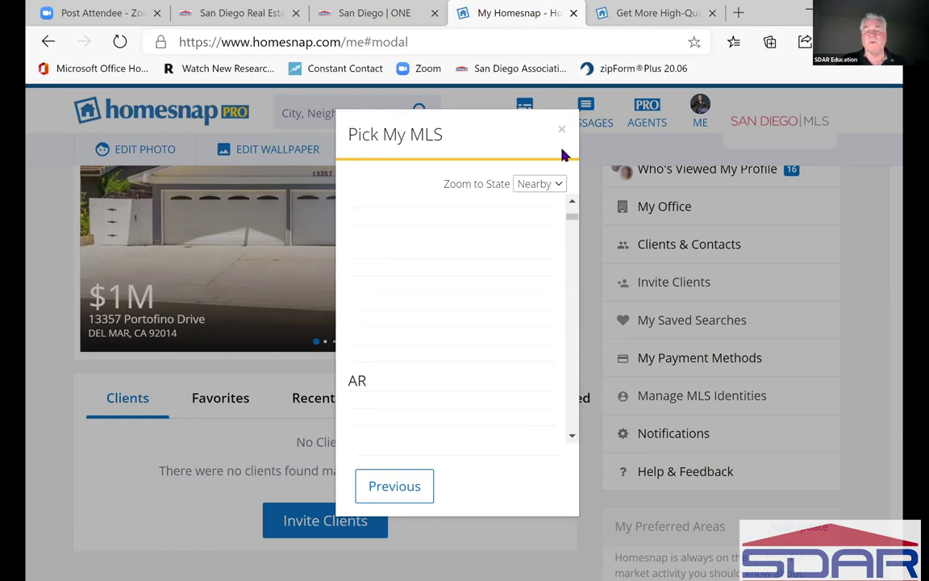
click(757, 474)
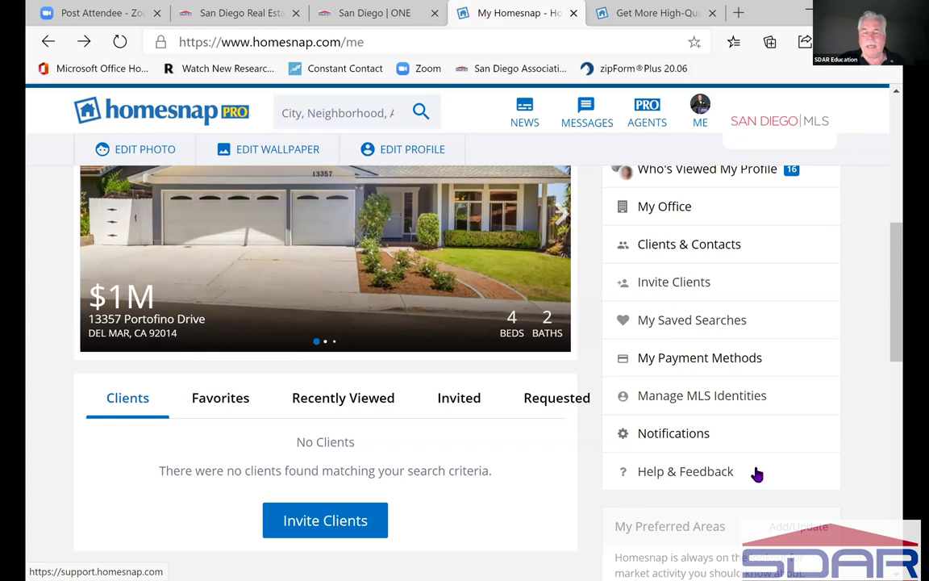
- On Notification Preferences, expand HOMESNAP PRO+ to reveal its Pro+ Proofs email and push settings
click(673, 434)
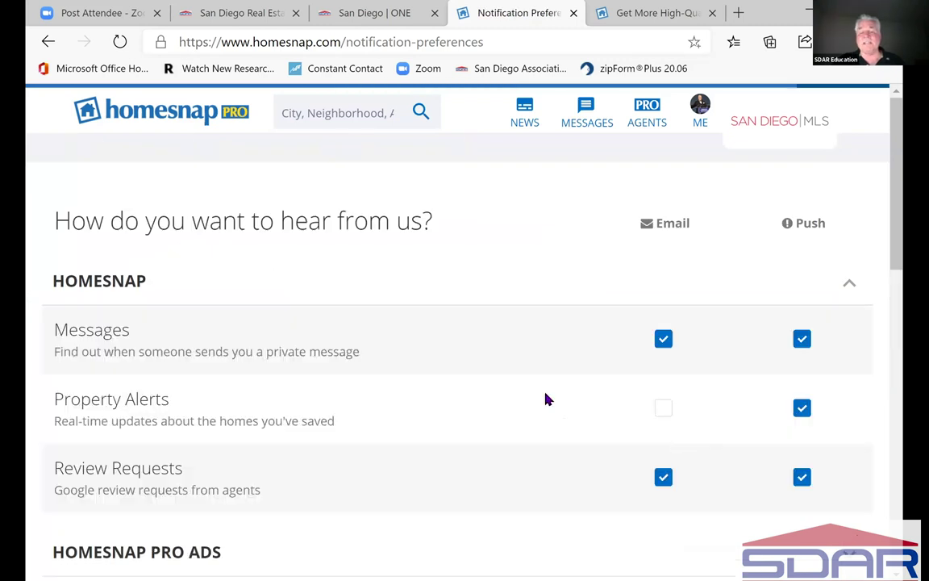
scroll(546, 398, down, 3)
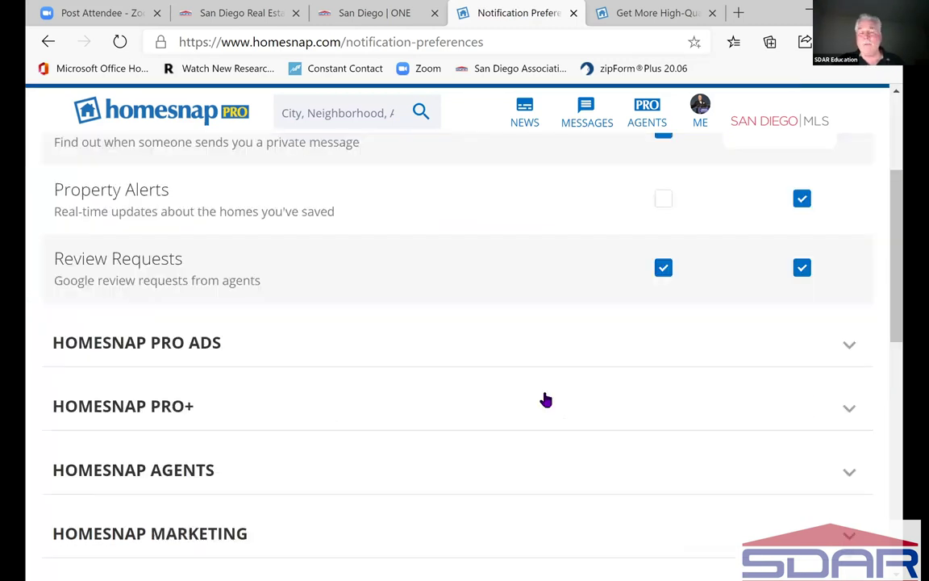
scroll(547, 399, down, 1)
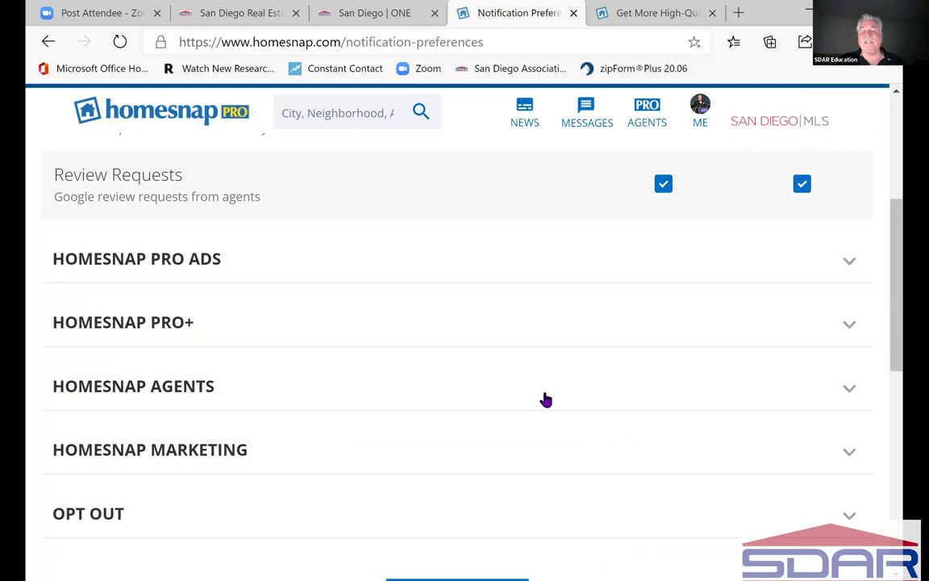
click(853, 322)
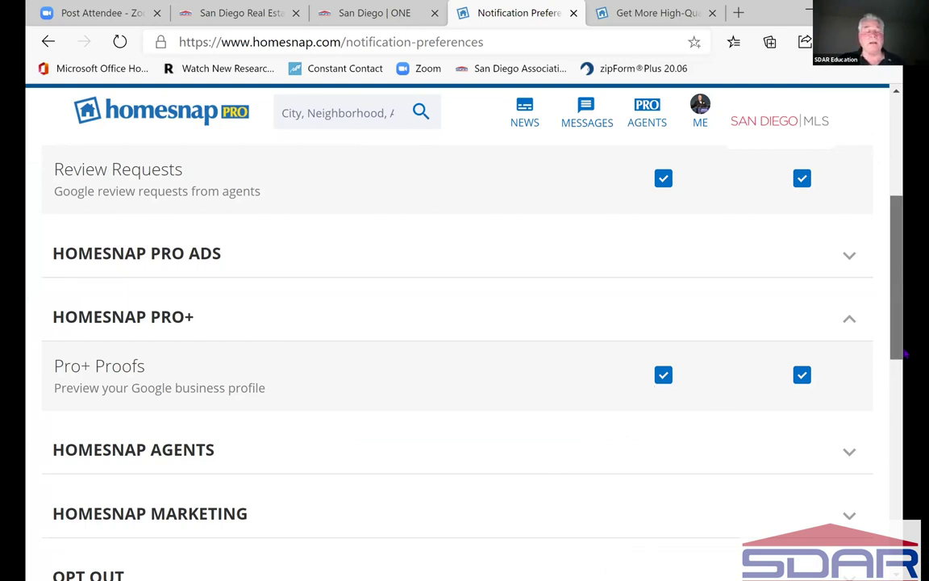
scroll(899, 375, down, 3)
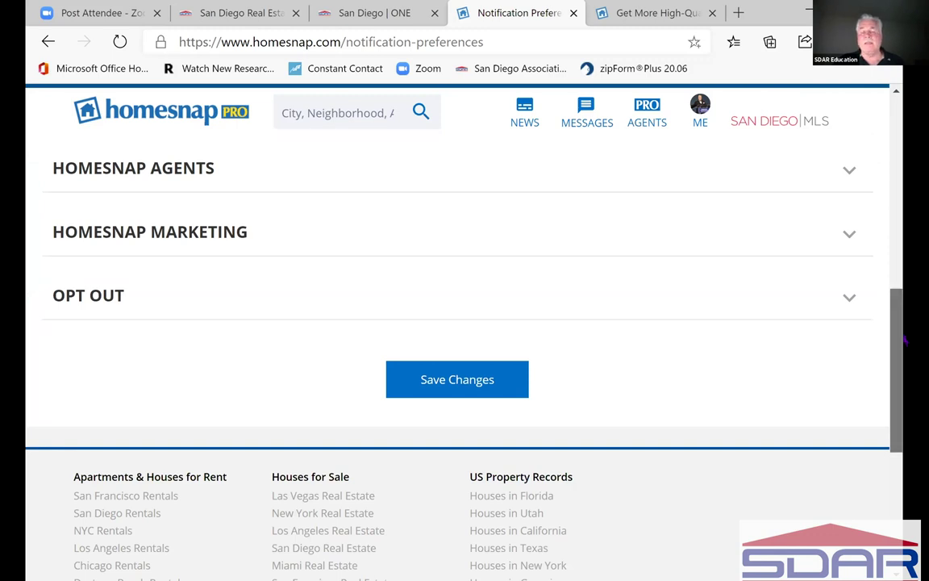
scroll(846, 347, up, 1)
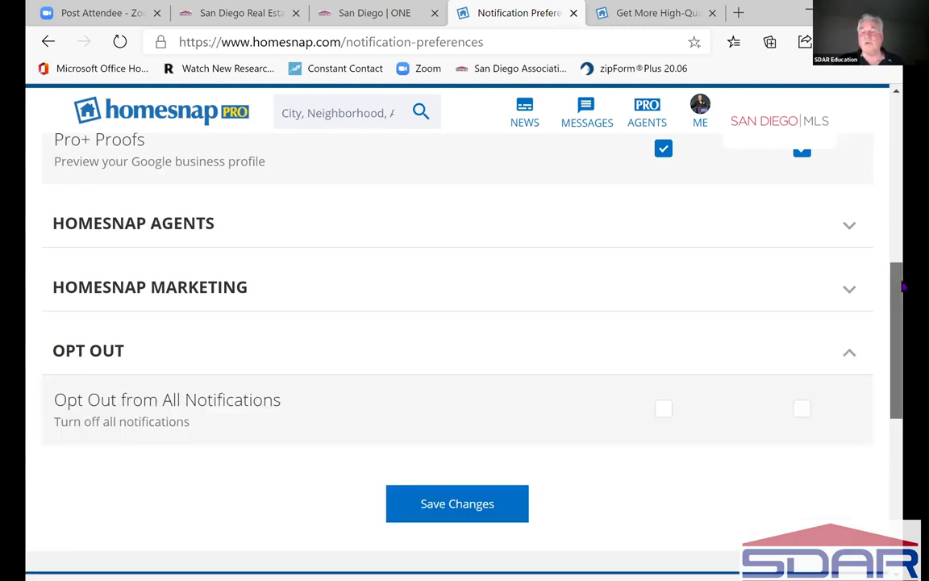
scroll(875, 207, up, 10)
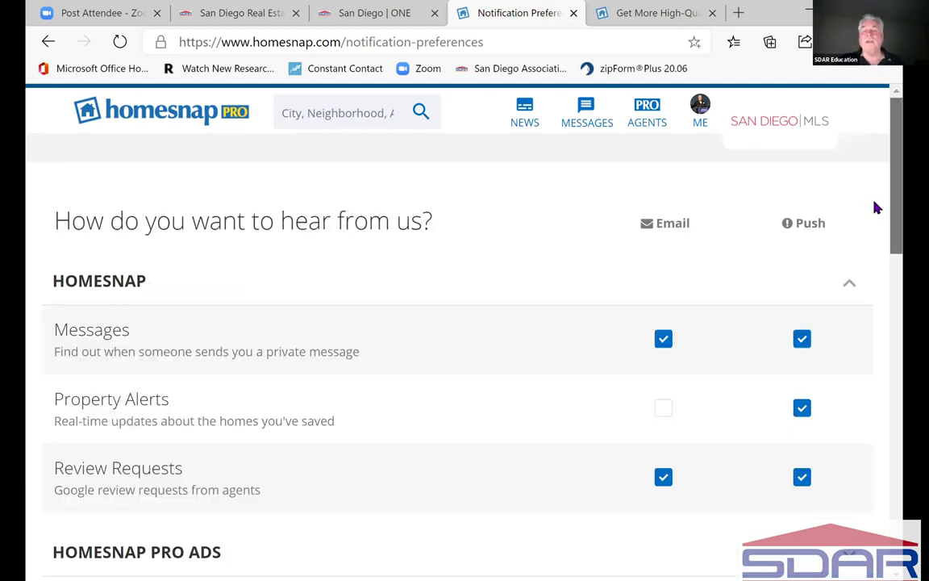
click(703, 115)
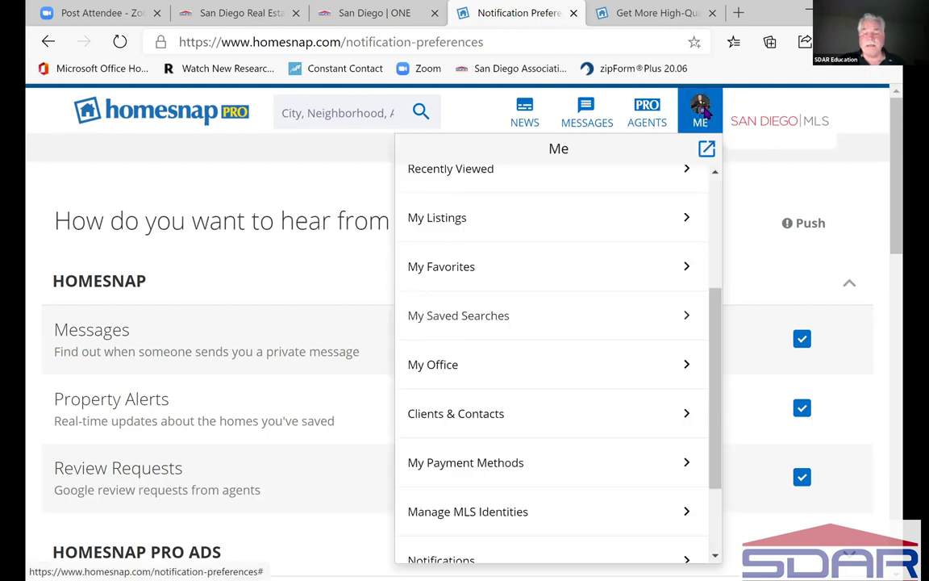
scroll(669, 431, down, 2)
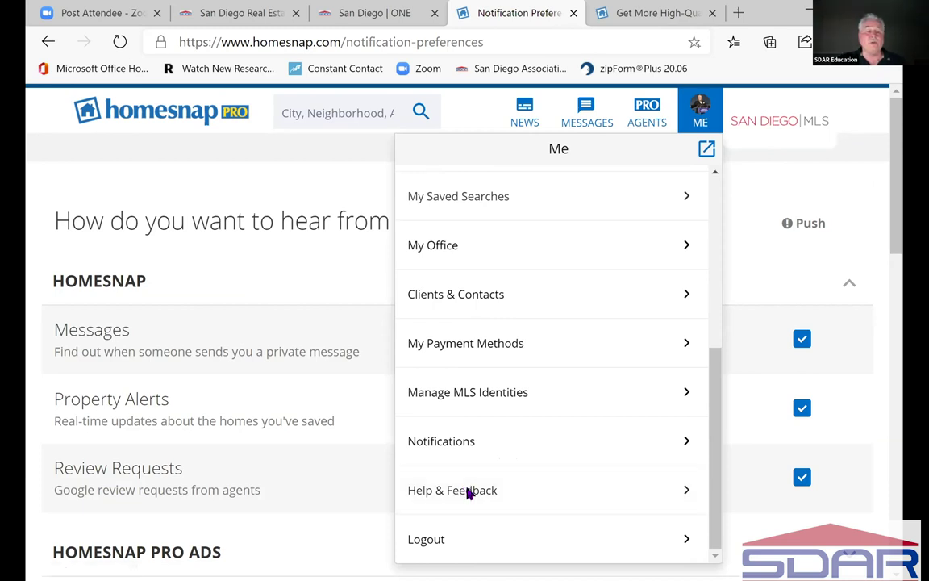
- Open Homesnap help and support and scroll through the support home page
click(467, 491)
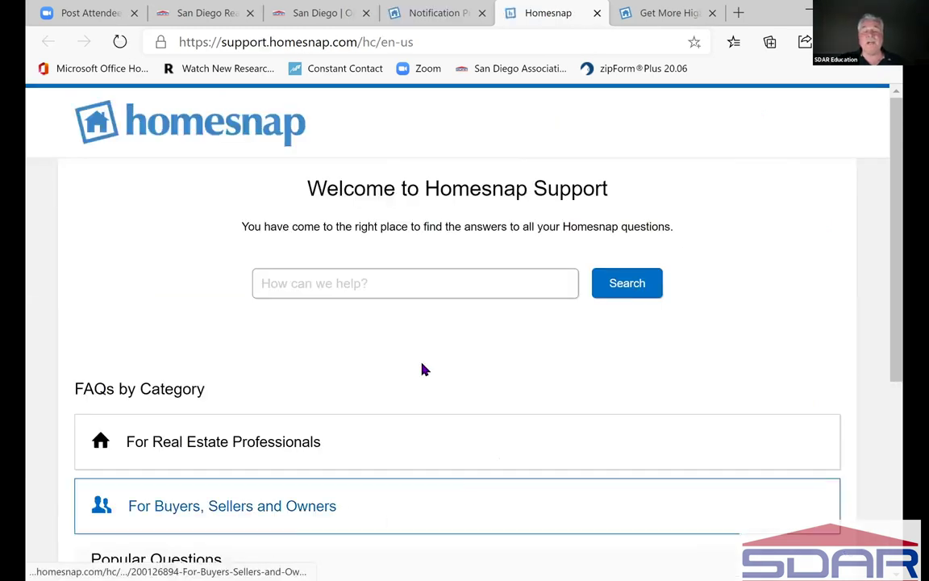
click(442, 295)
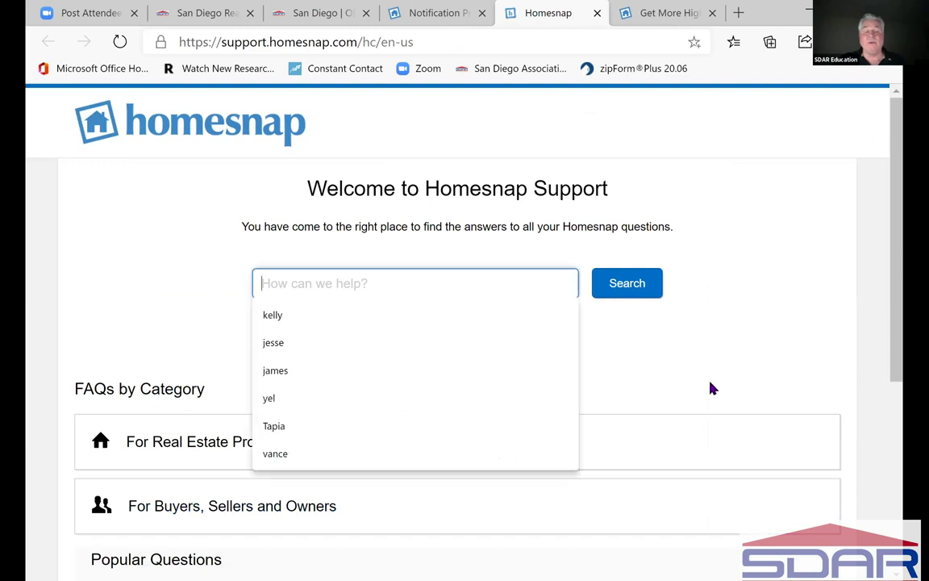
click(747, 392)
scroll(753, 398, down, 3)
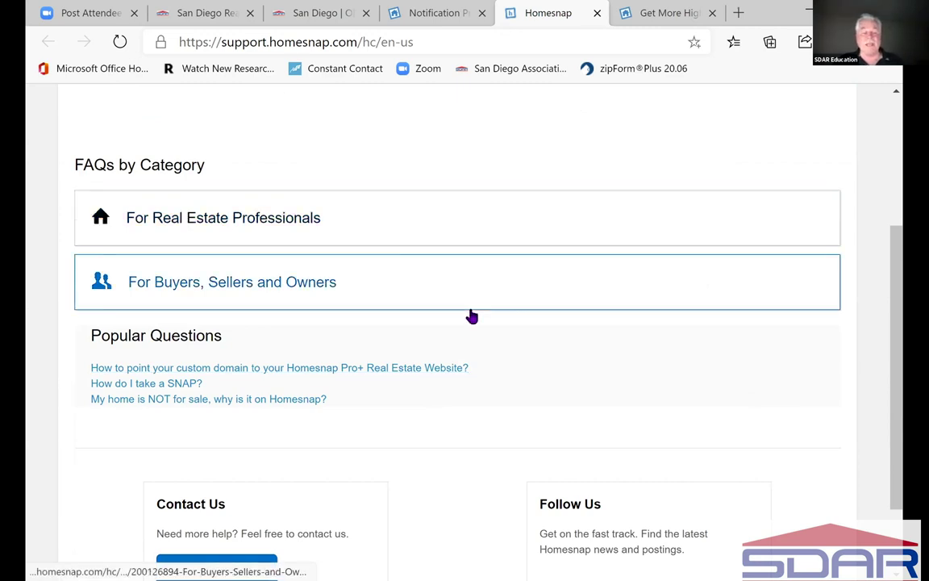
scroll(473, 322, down, 2)
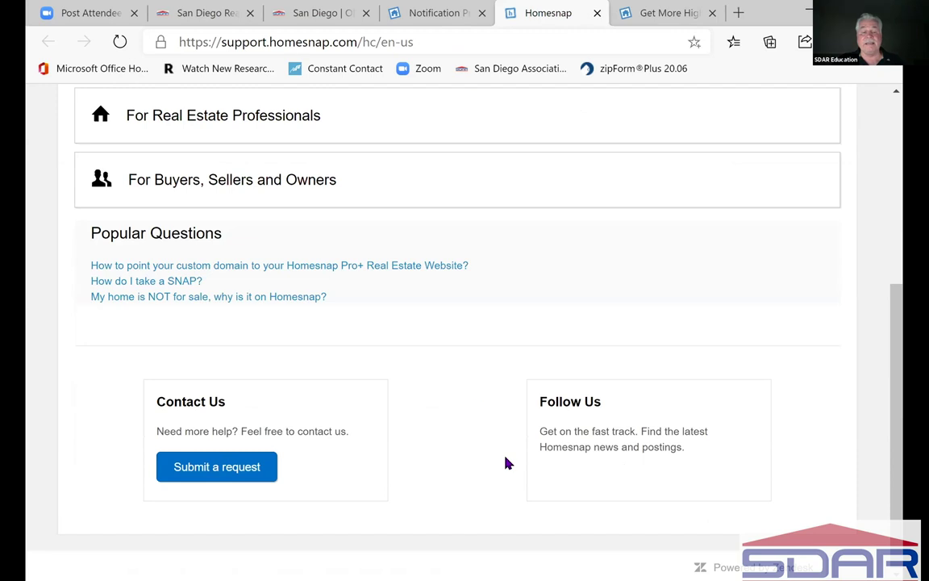
- Go to For Real Estate Professionals and scroll down to the Homesnap Pro (For select MLS's) articles
click(229, 120)
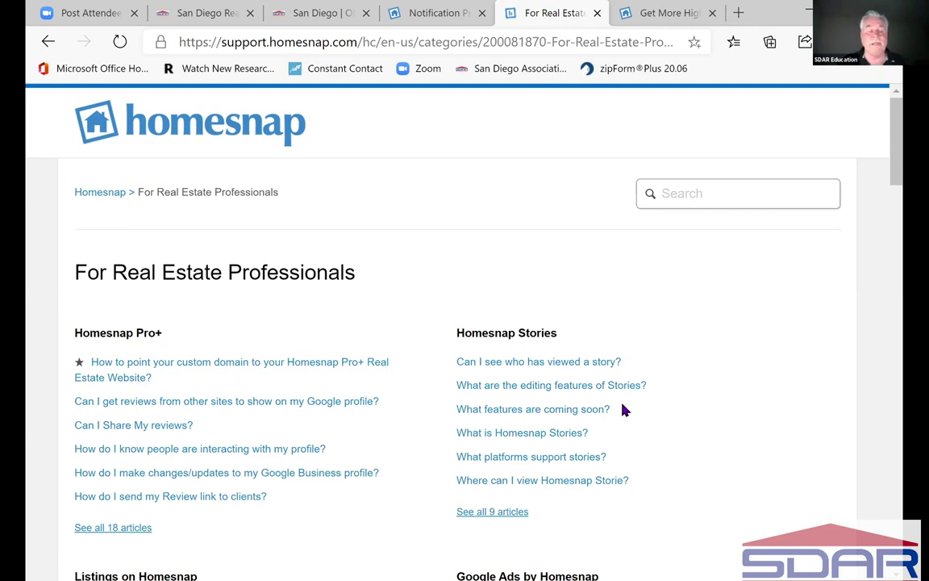
scroll(215, 276, down, 2)
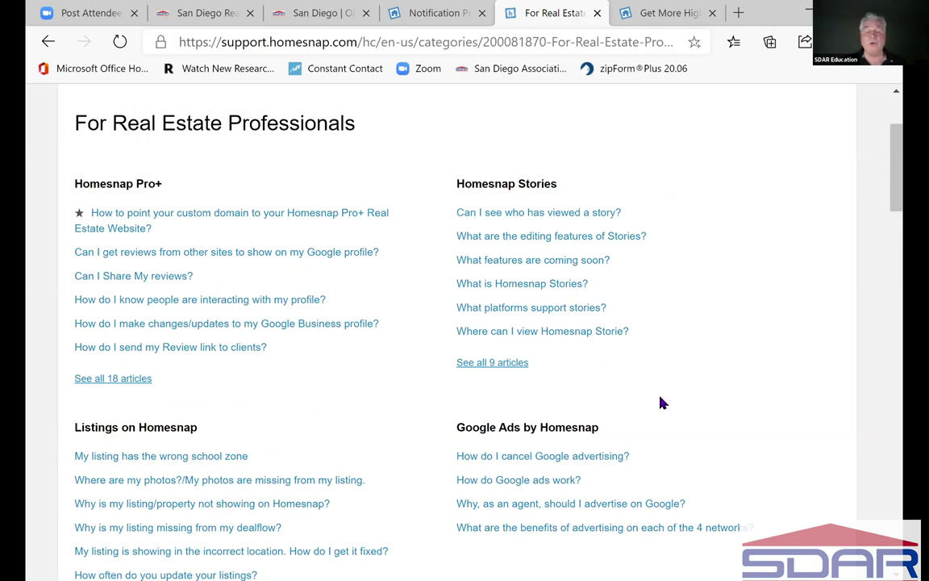
scroll(660, 401, down, 1)
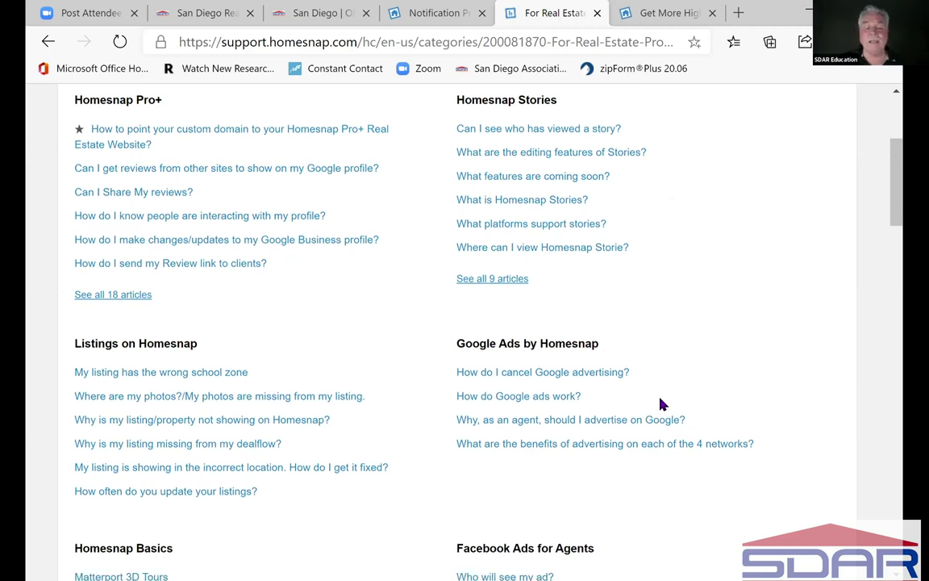
scroll(716, 326, down, 2)
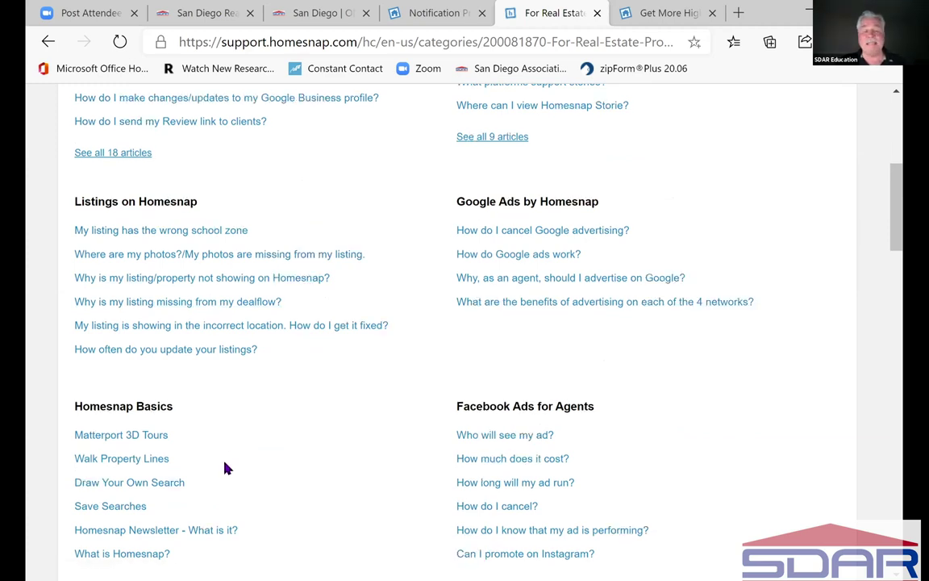
scroll(227, 468, down, 2)
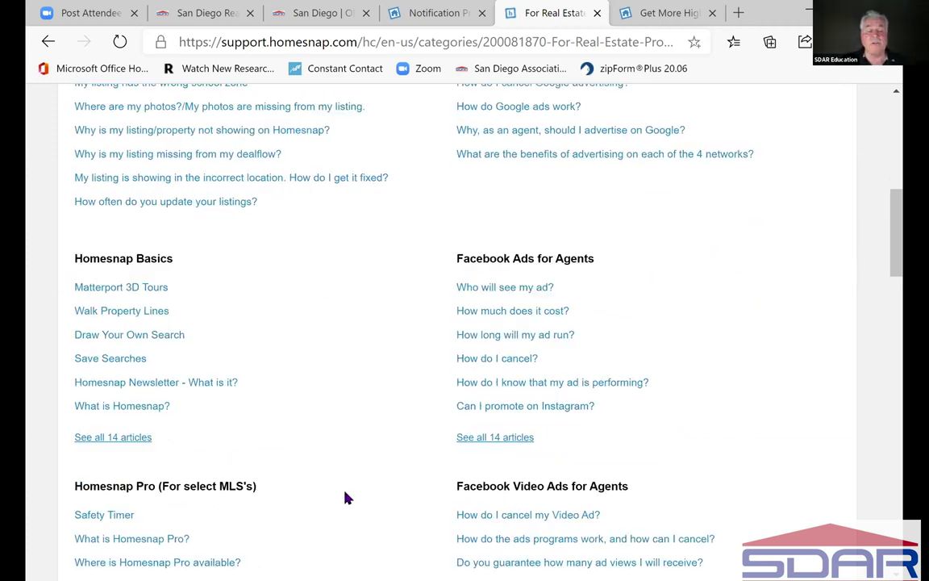
scroll(346, 497, down, 1)
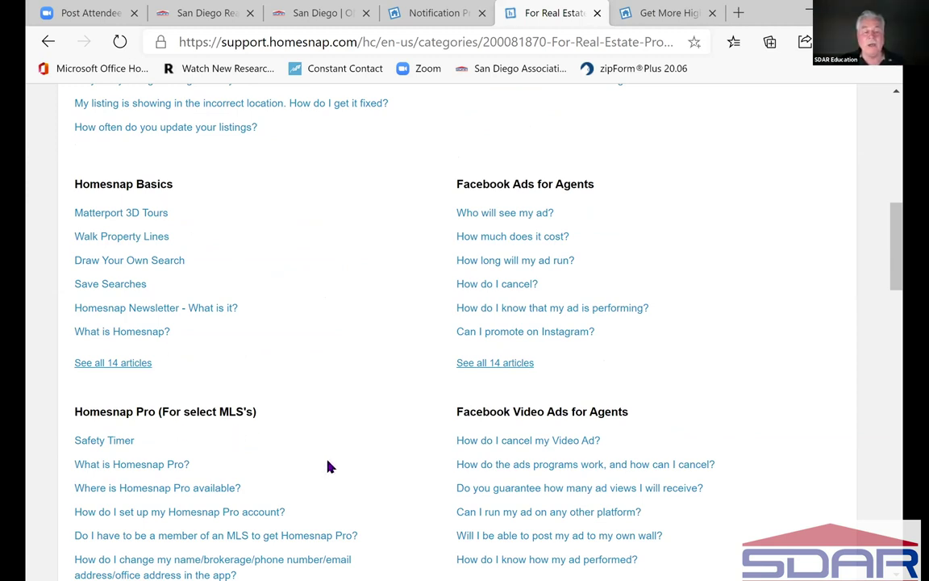
scroll(328, 467, down, 3)
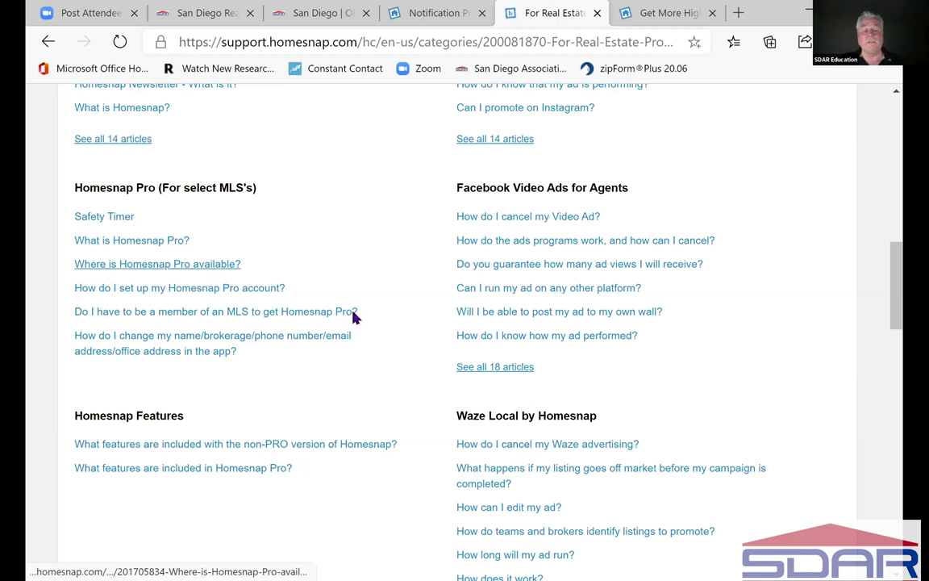
- Read 'How do I set up my Homesnap Pro account?' through Steps 1–7, then return to its top
click(212, 290)
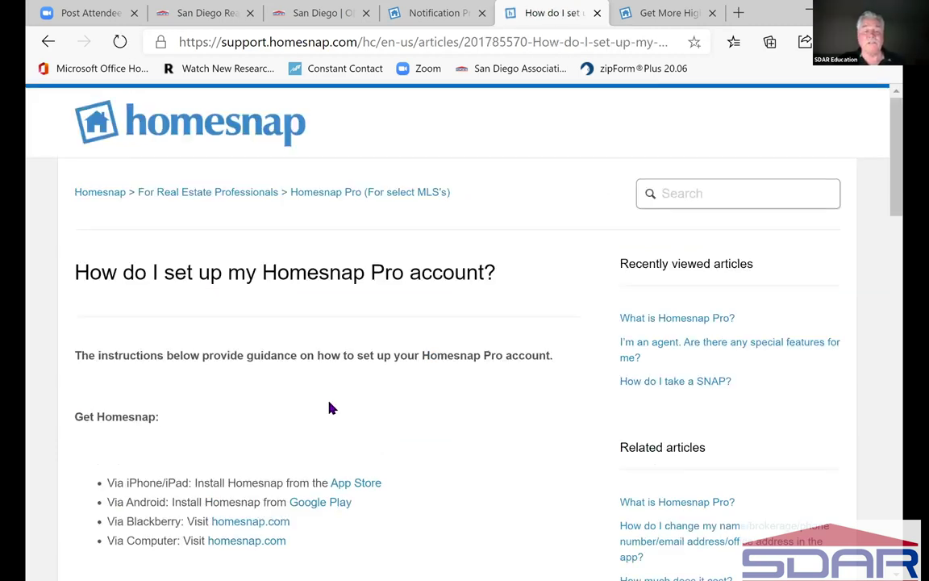
scroll(329, 408, down, 4)
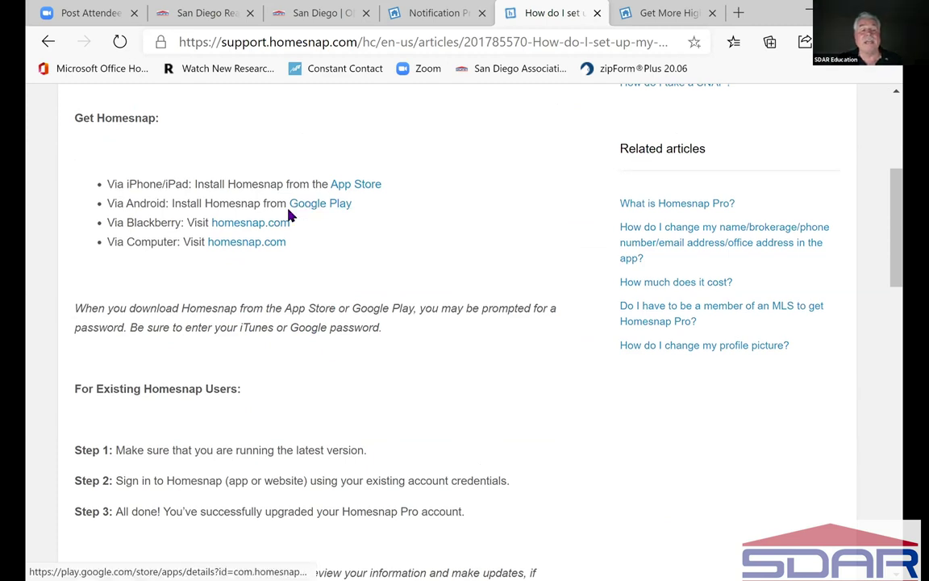
scroll(313, 428, down, 3)
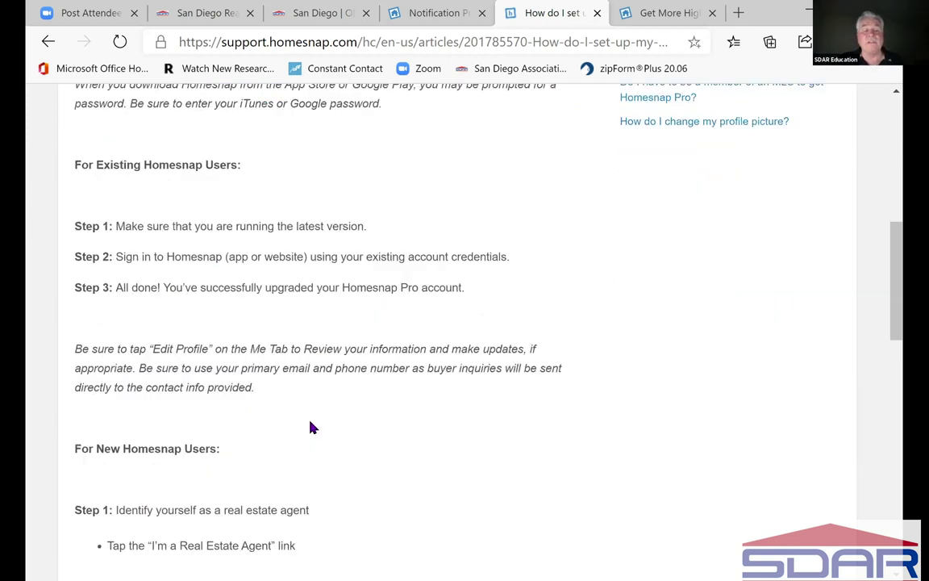
scroll(313, 428, down, 4)
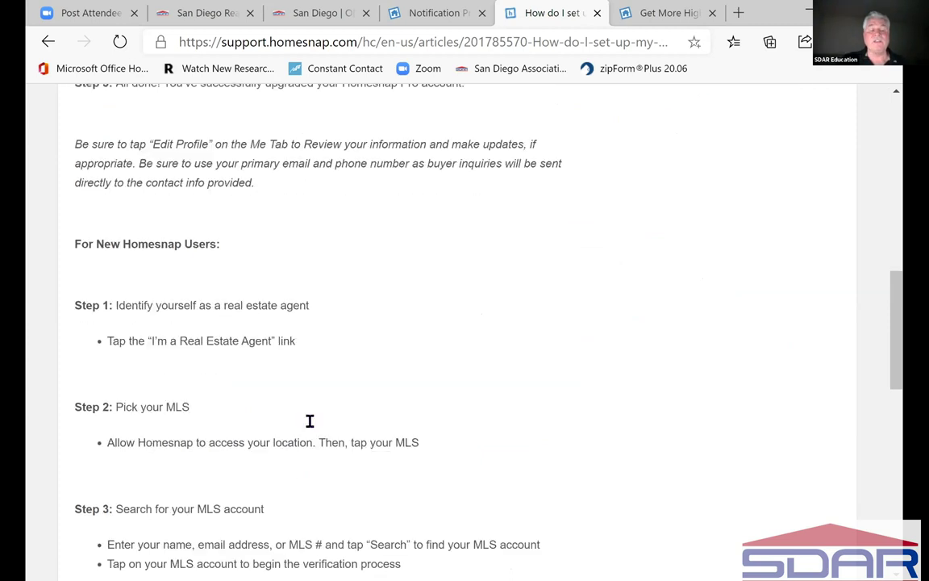
scroll(313, 428, down, 4)
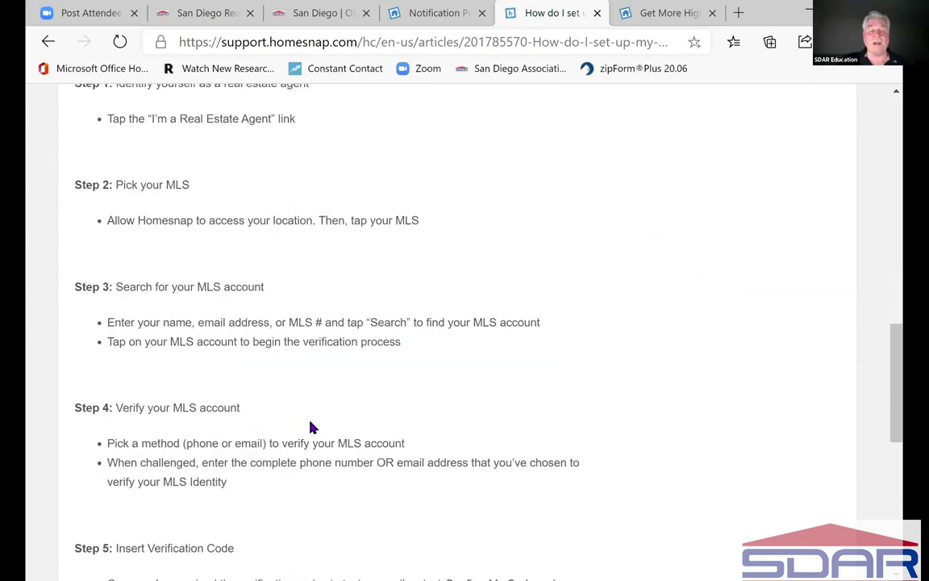
scroll(313, 427, down, 3)
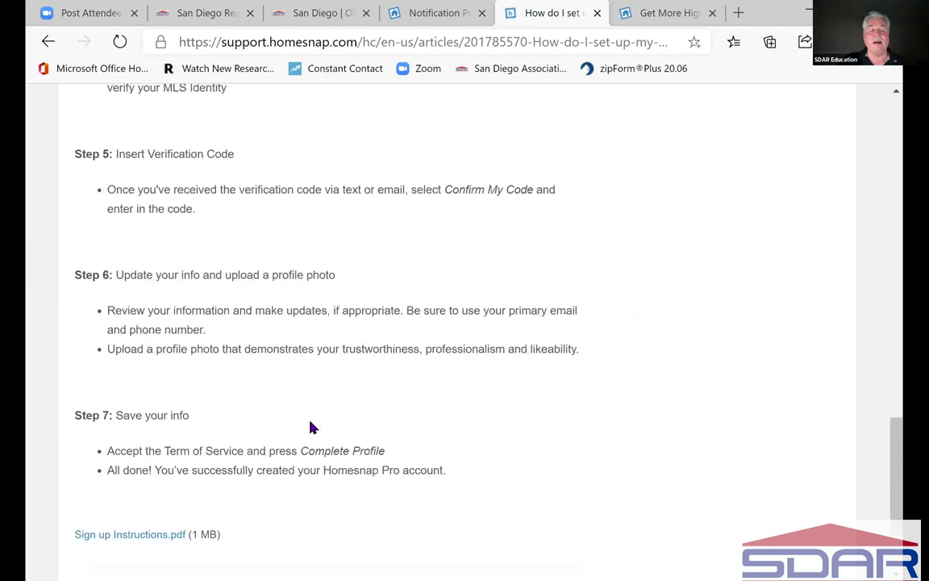
scroll(313, 427, down, 2)
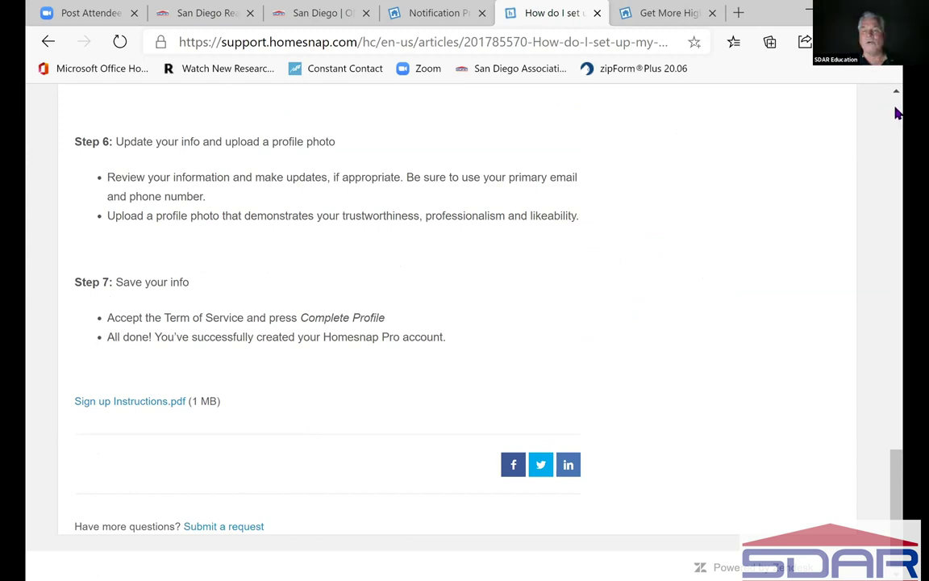
scroll(896, 118, up, 5)
scroll(895, 115, up, 6)
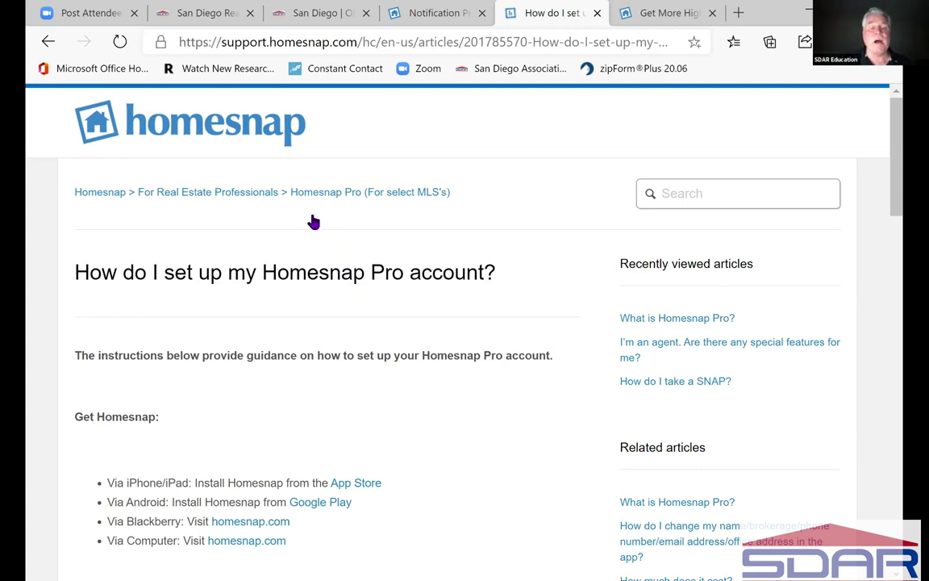
- Use the For Real Estate Professionals breadcrumb and scroll past Homesnap Features to Waze Local by Homesnap
click(232, 198)
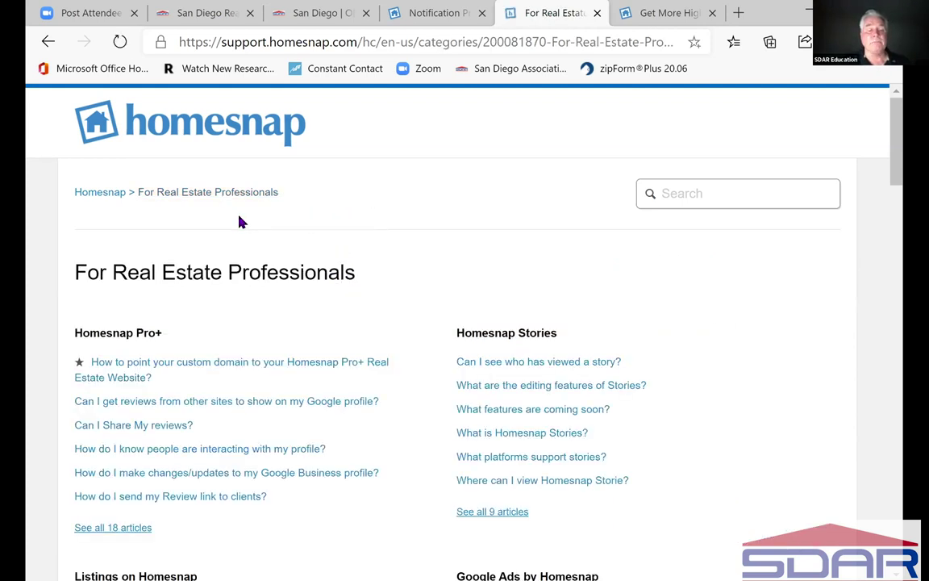
scroll(390, 432, down, 1)
scroll(390, 431, down, 5)
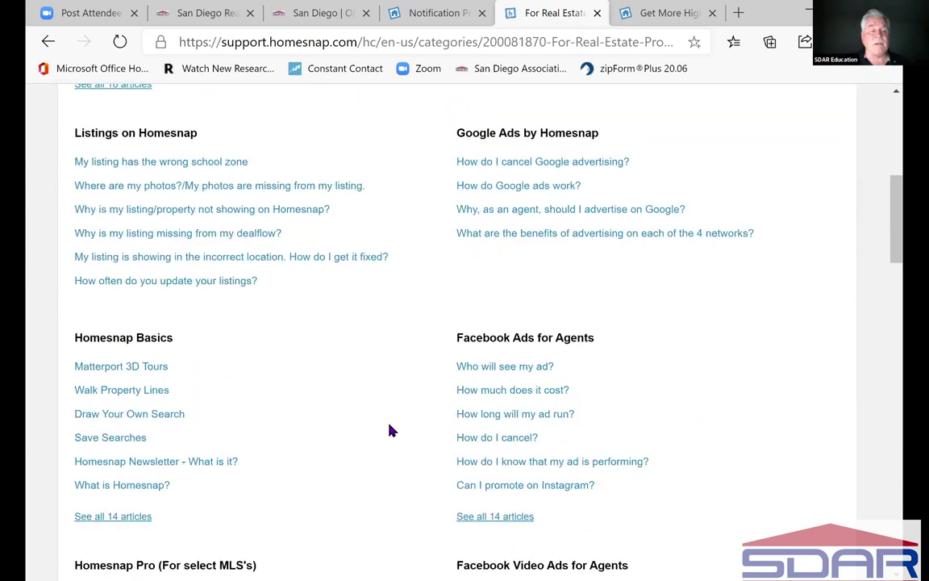
scroll(390, 432, down, 5)
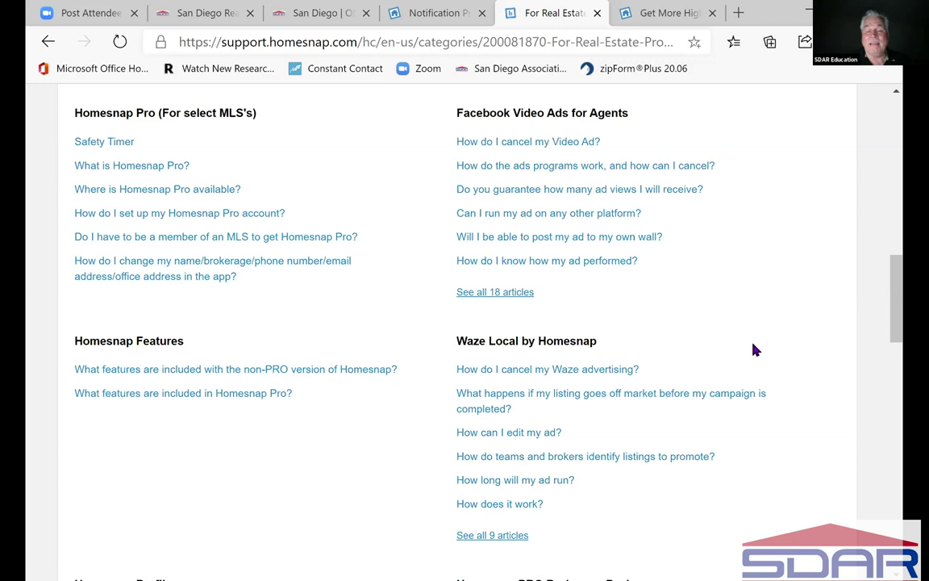
scroll(755, 350, down, 3)
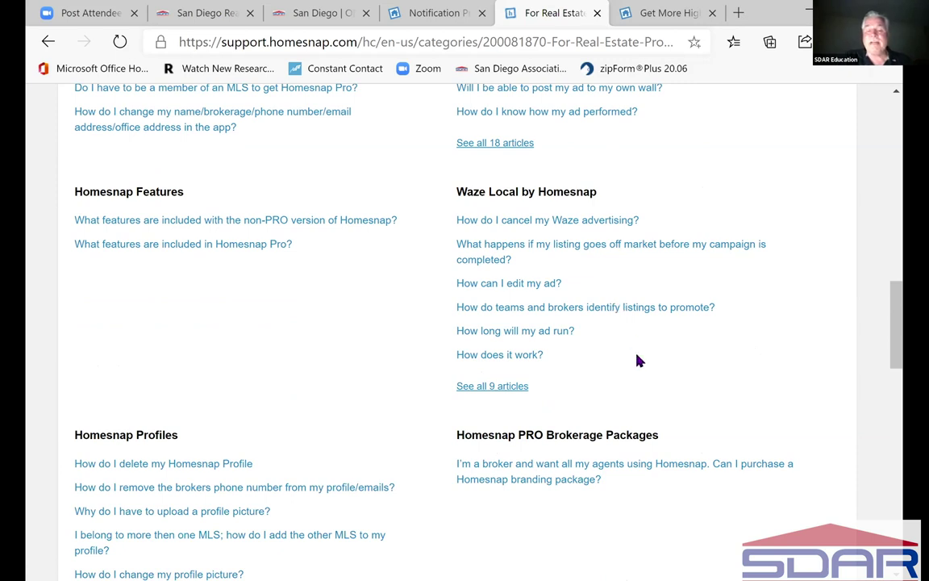
- Open the Waze Local article, close its high-quality leads blog tab, and launch Me > Help & Feedback
click(618, 313)
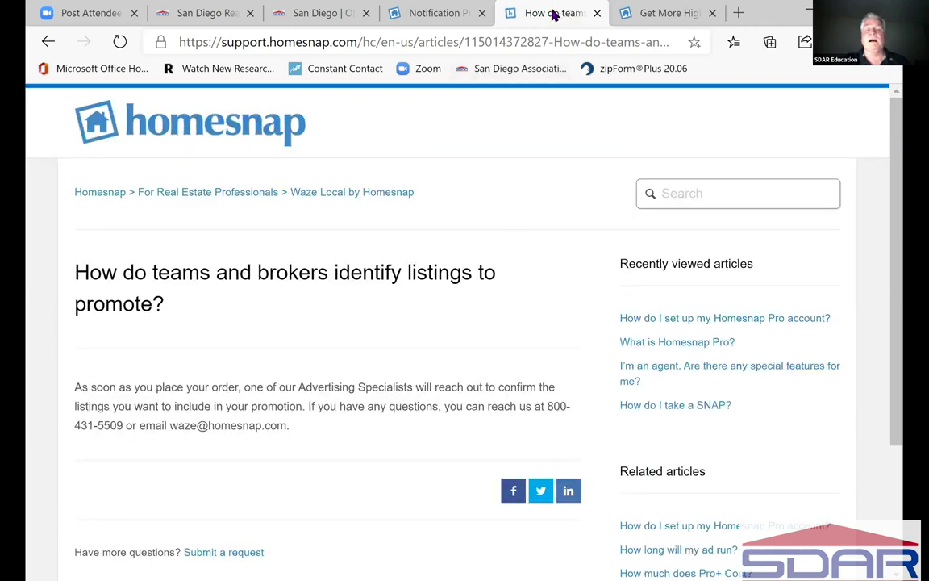
click(673, 16)
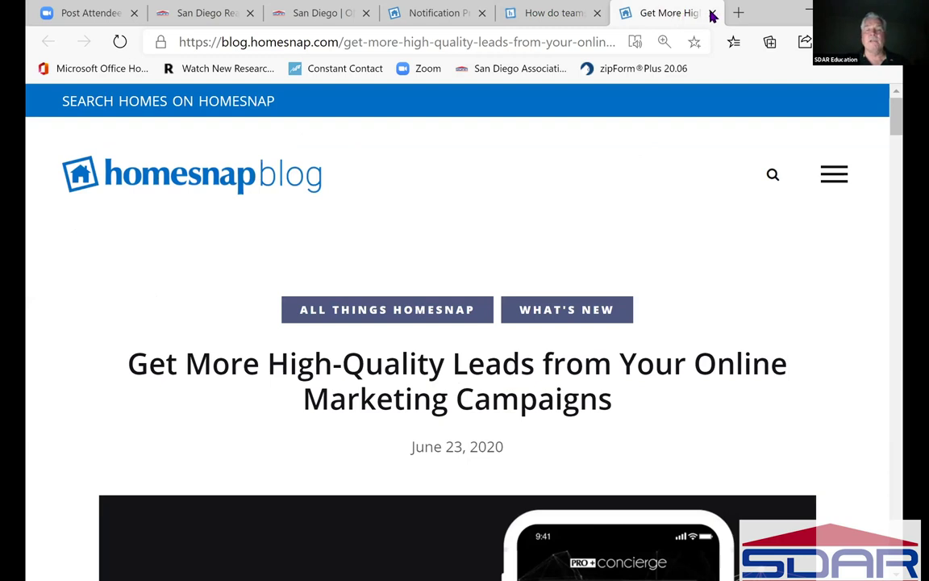
click(712, 13)
click(526, 12)
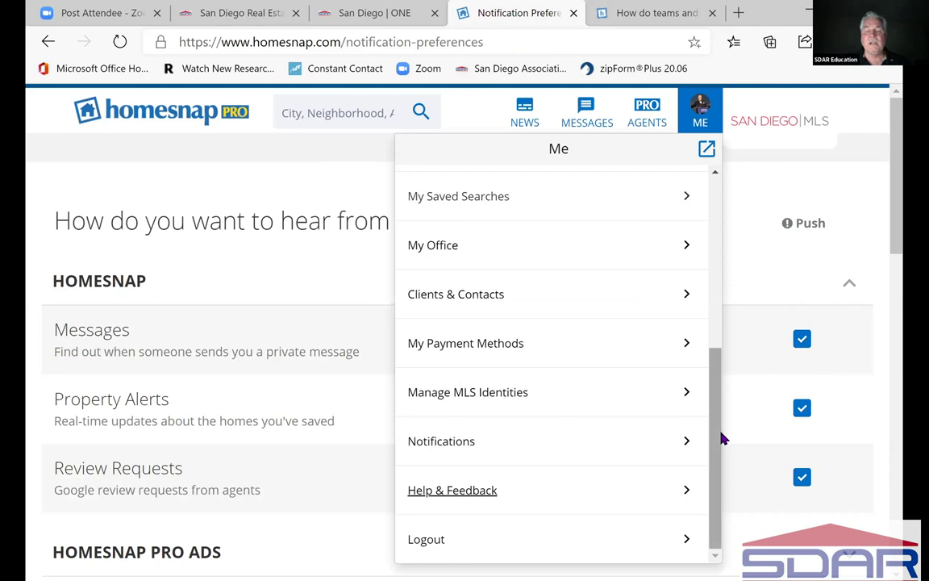
click(465, 492)
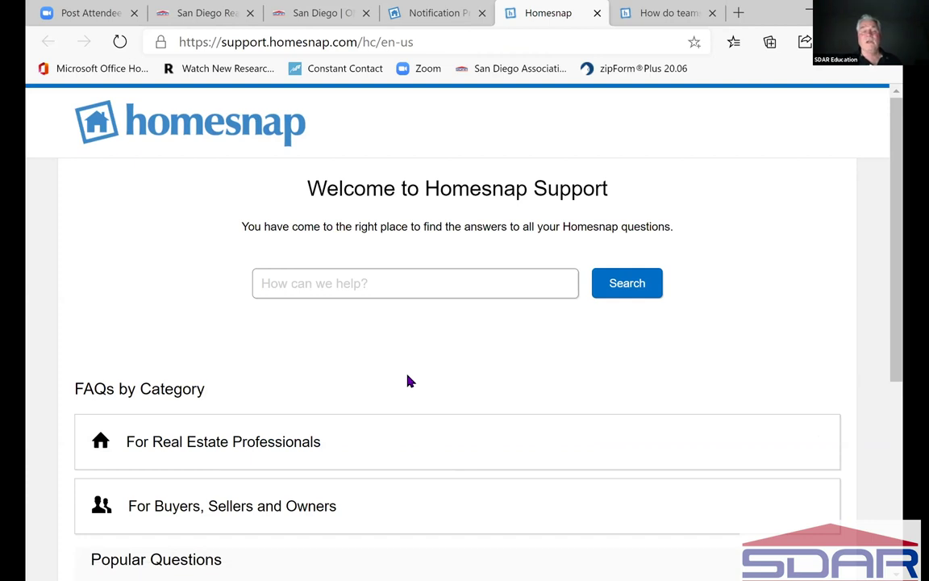
- Scroll the support home page down to FAQs by Category, Popular Questions and Contact Us
scroll(409, 381, down, 3)
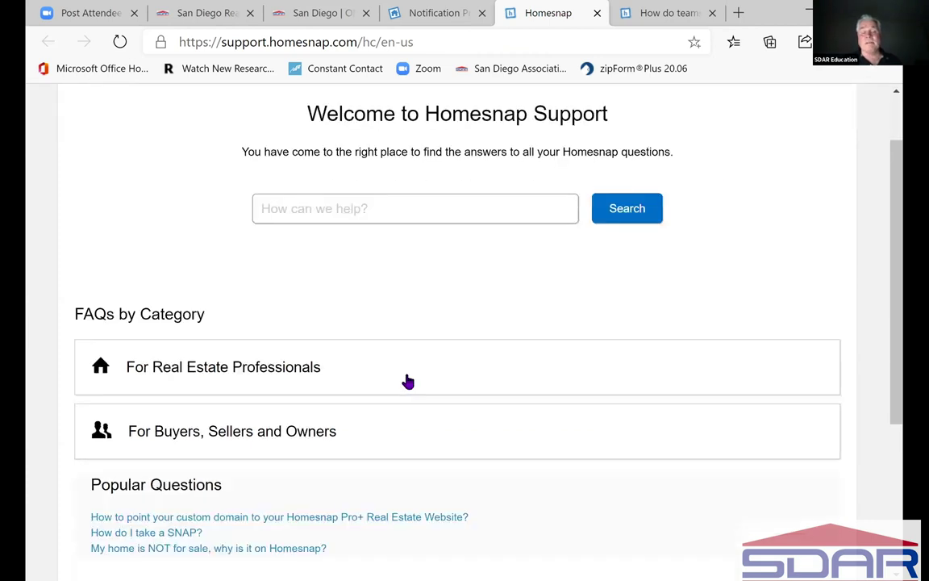
scroll(408, 381, down, 1)
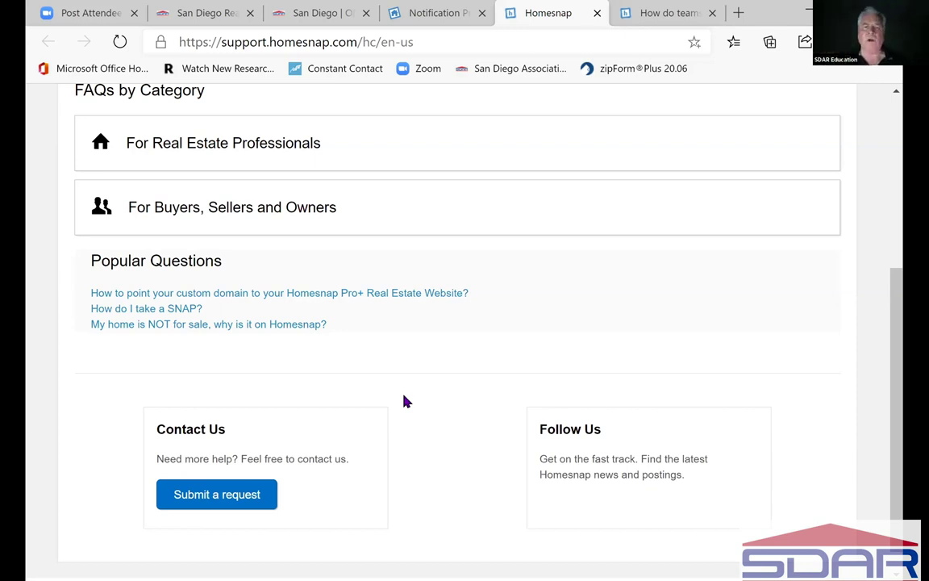
- Go from Notification Preferences through My Public Profile to the agent's My Homesnap page
click(439, 16)
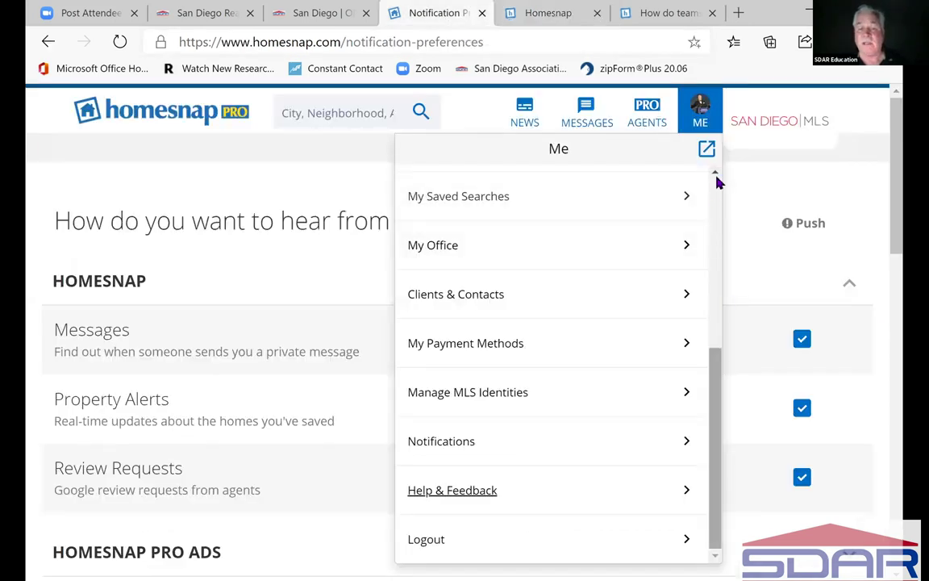
scroll(717, 178, up, 5)
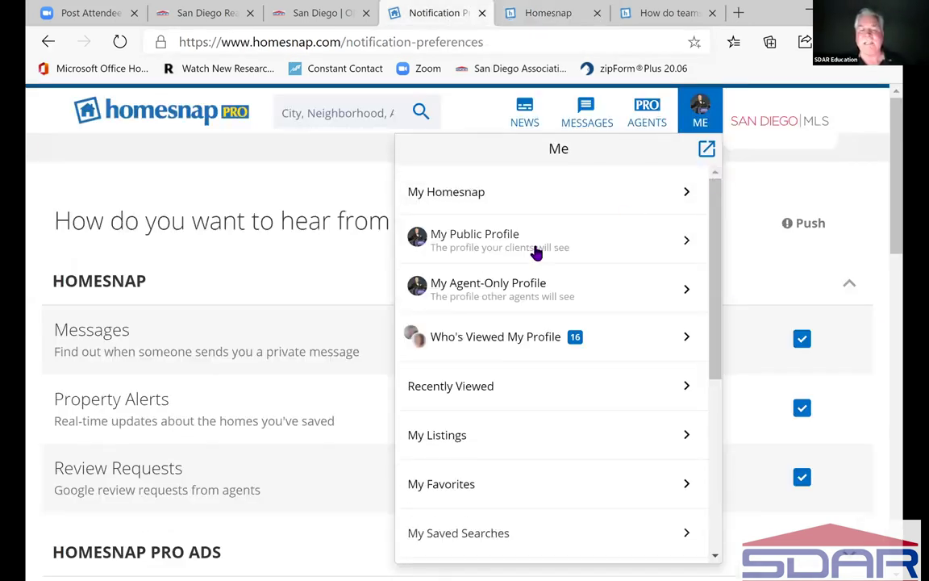
click(482, 244)
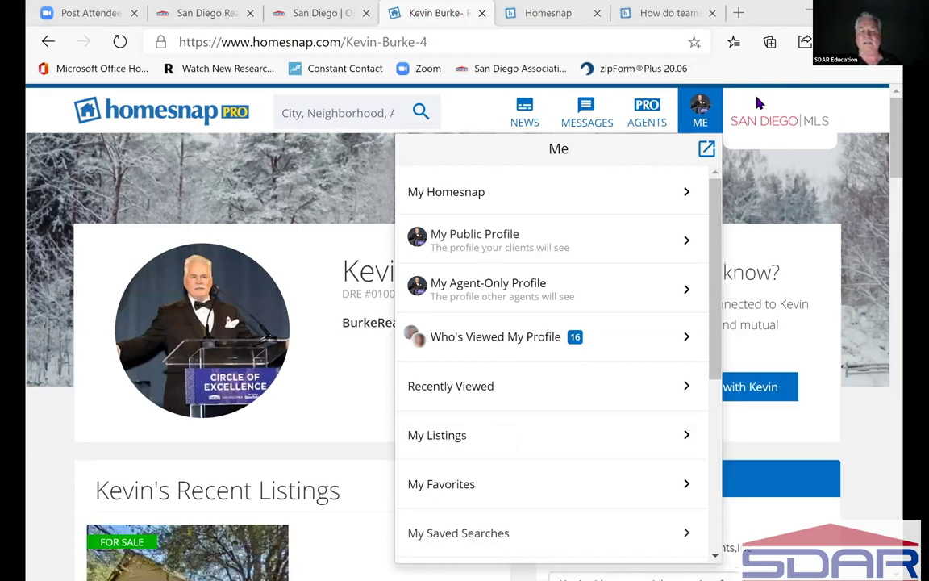
click(707, 150)
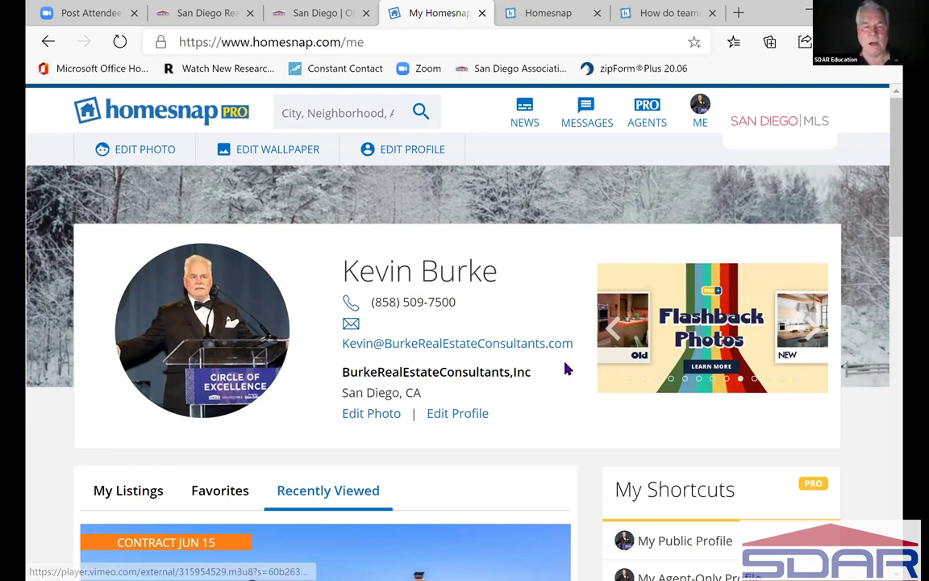
- Browse the Edit wallpaper gallery, then back out keeping the snowy profile wallpaper
click(278, 152)
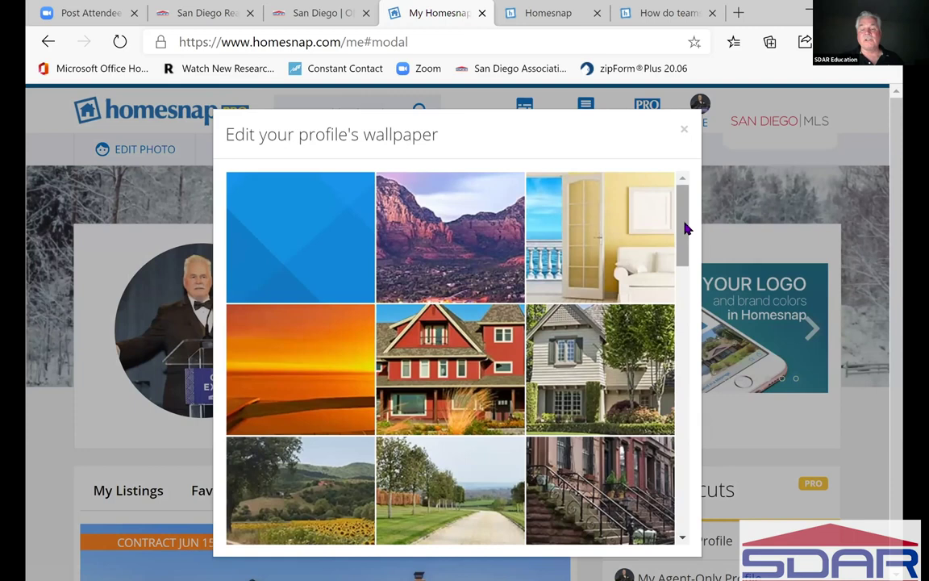
drag(684, 240, 680, 437)
scroll(687, 257, down, 1)
scroll(682, 274, down, 1)
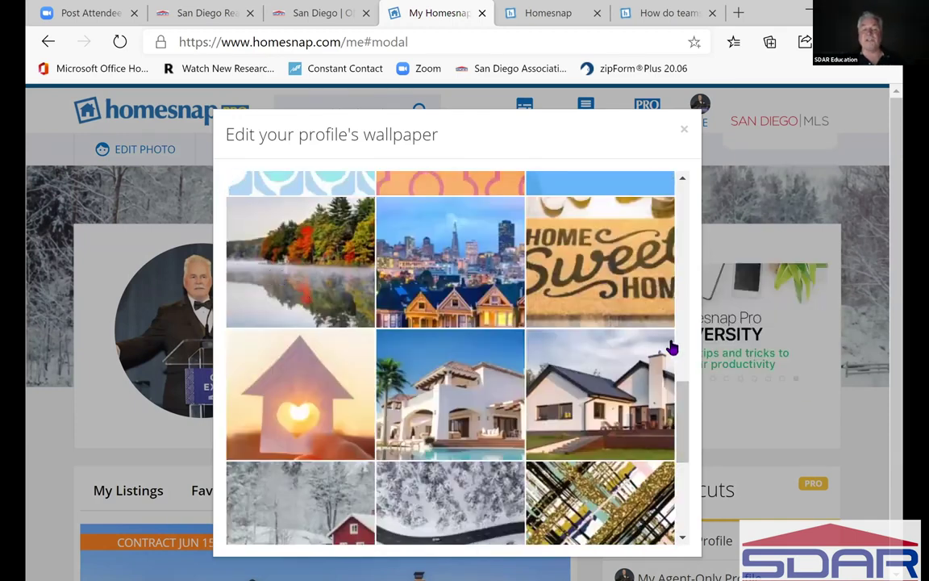
drag(688, 426, 685, 481)
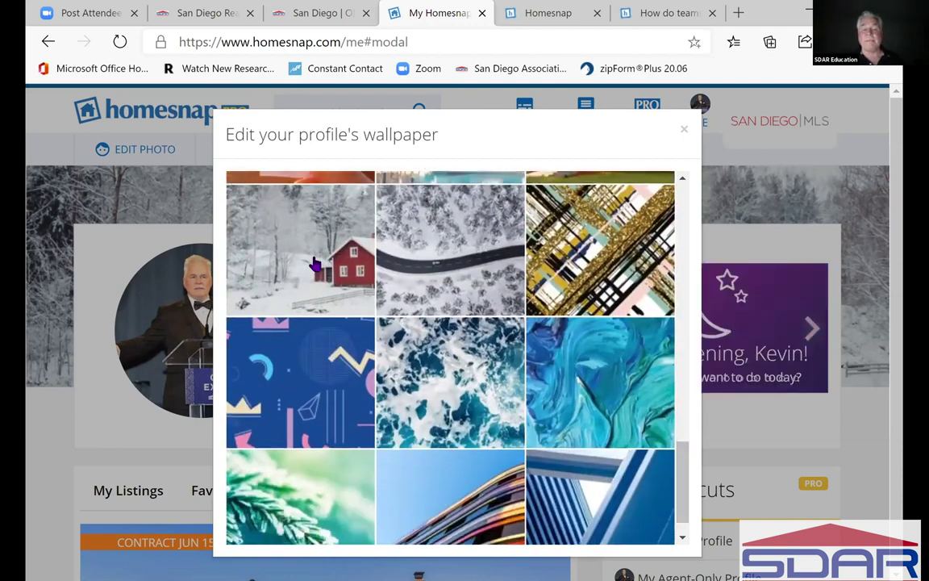
scroll(684, 461, down, 1)
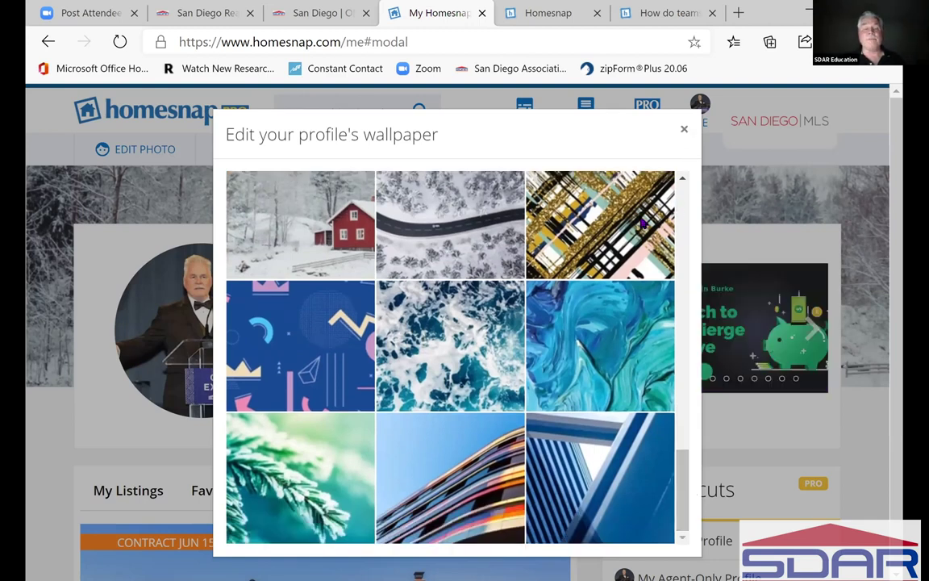
key(alt+Left)
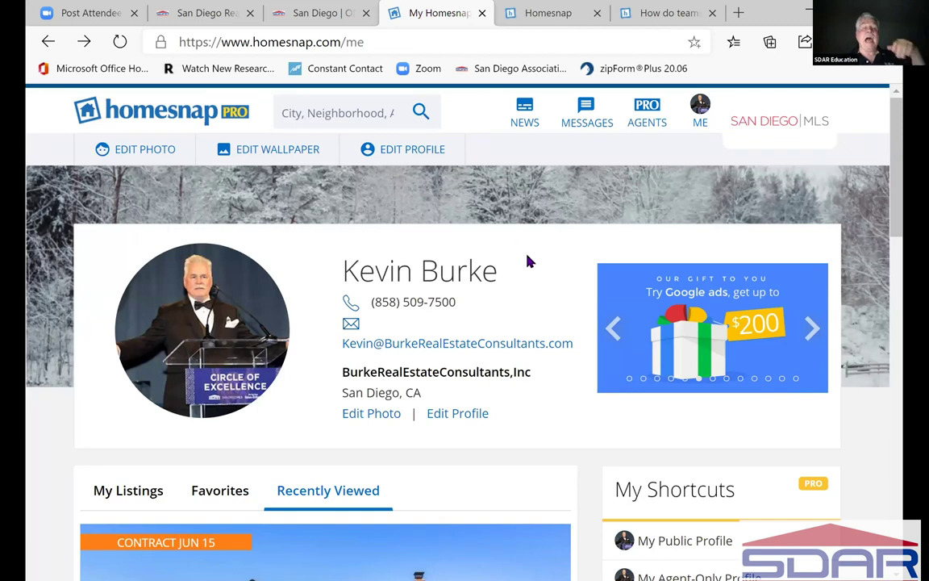
- Return to the SDAR member portal and follow its Homesnap Quick Link to homesnap.com/pro
click(319, 18)
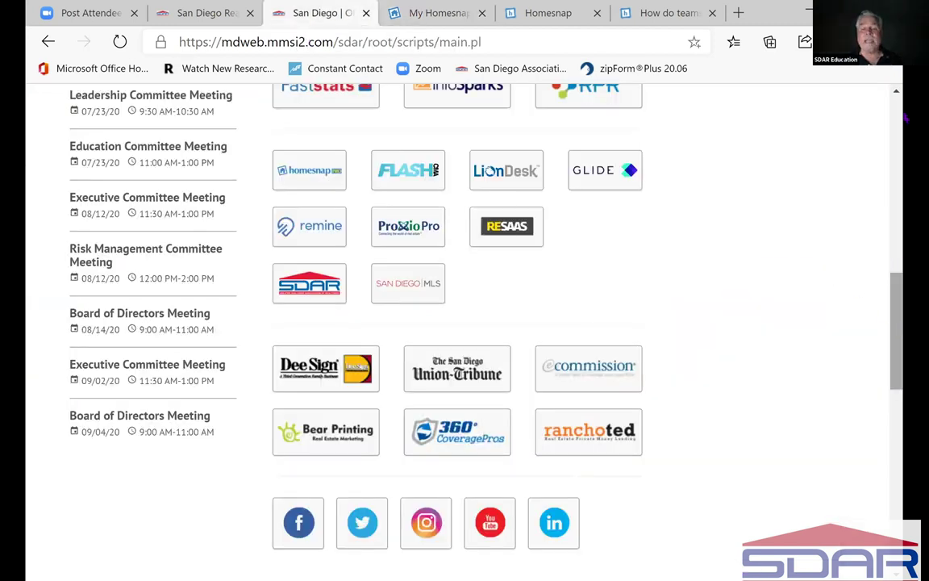
scroll(905, 117, up, 10)
scroll(905, 270, down, 1)
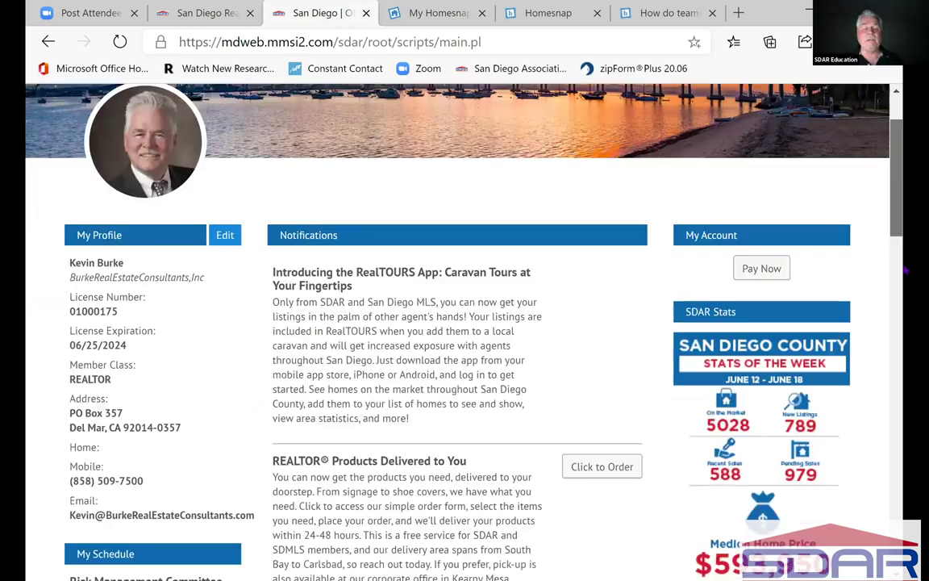
scroll(354, 200, down, 5)
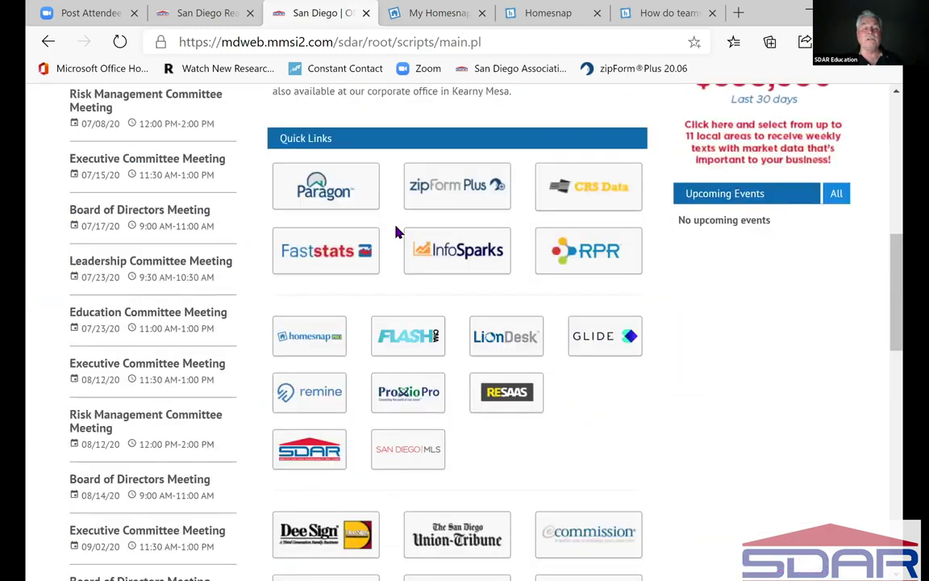
click(317, 342)
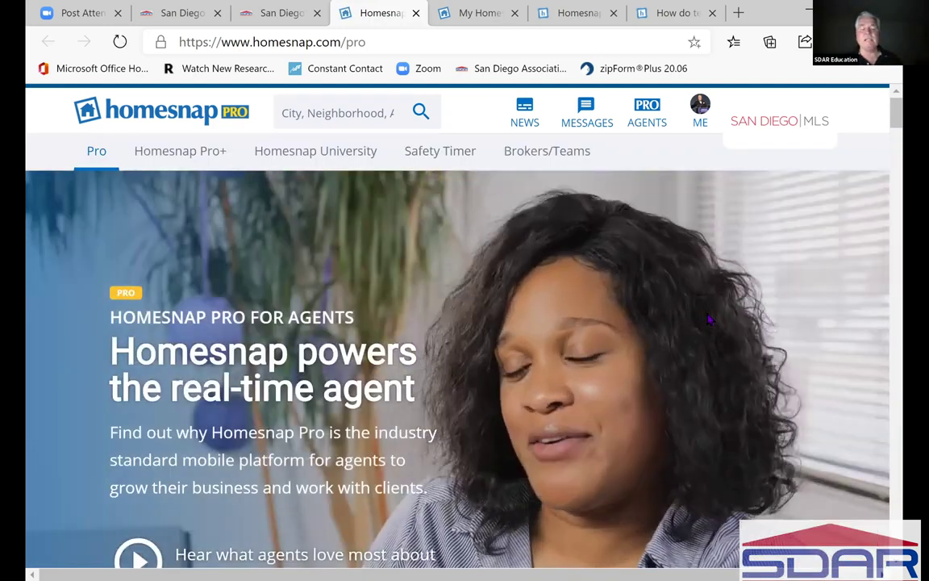
- Scroll through the whole Homesnap Pro for Agents page and back toward the top
scroll(709, 319, down, 1)
scroll(707, 321, down, 1)
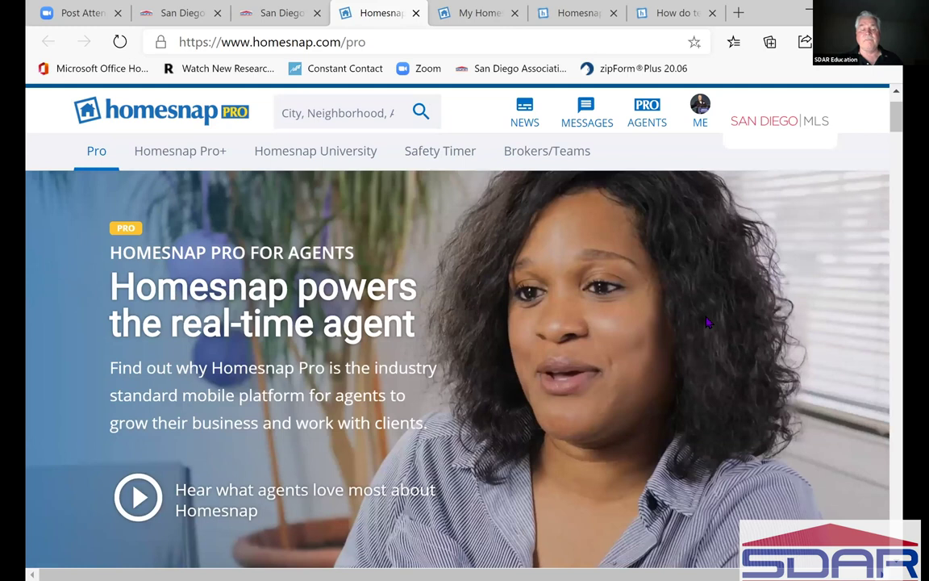
scroll(706, 321, down, 5)
scroll(707, 322, down, 1)
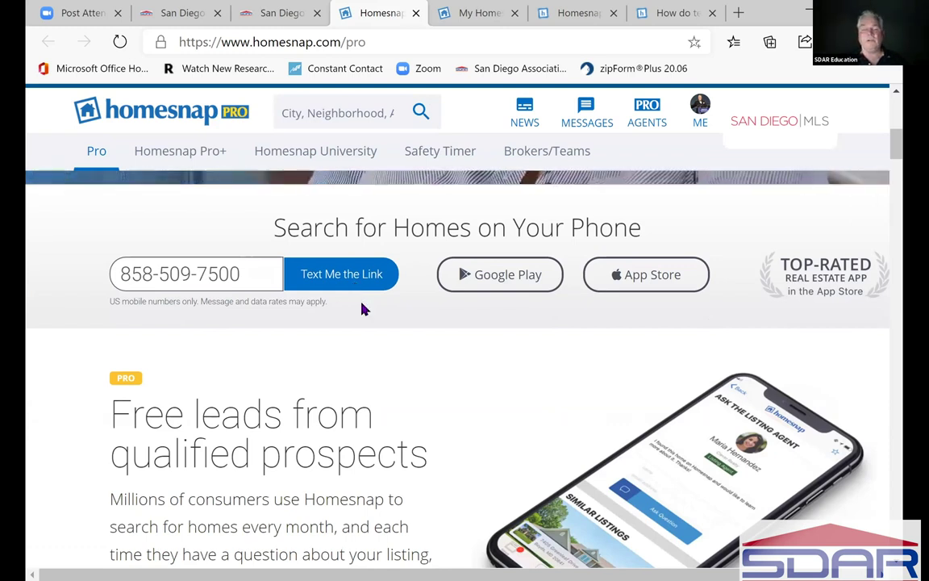
scroll(362, 309, down, 3)
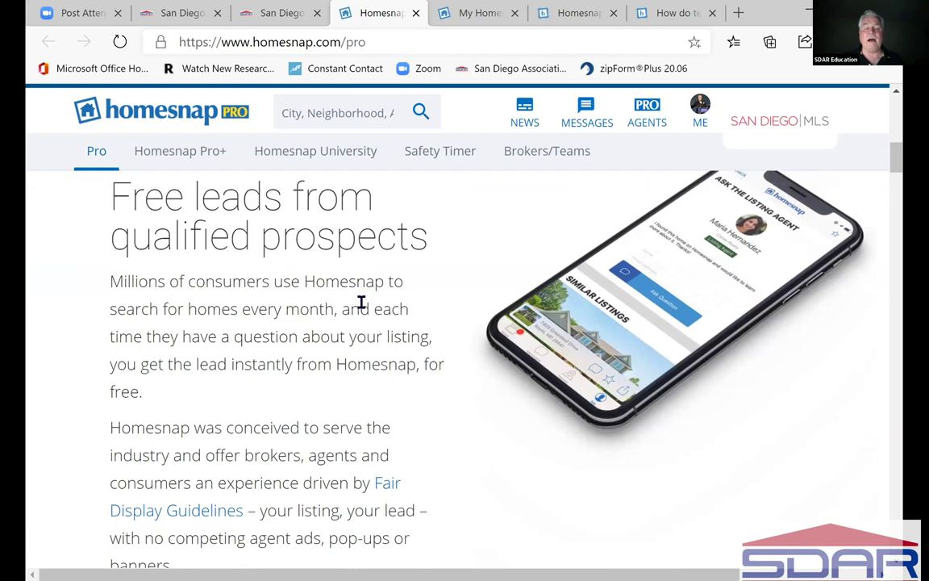
scroll(362, 304, down, 2)
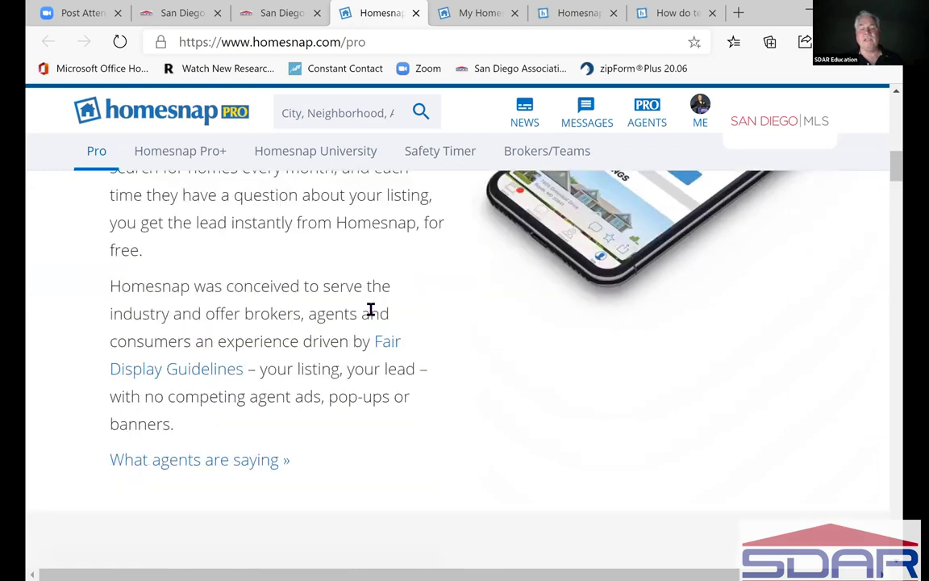
scroll(370, 310, down, 6)
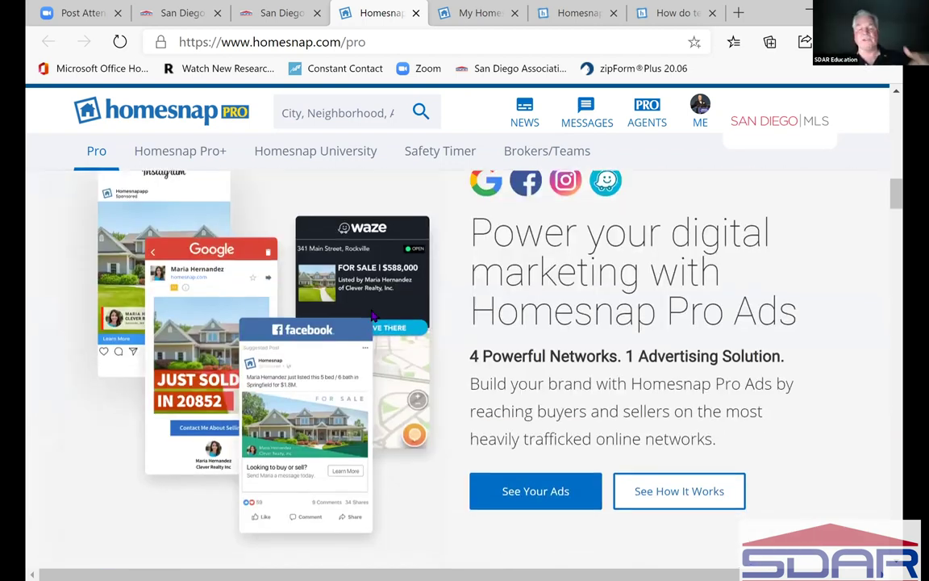
scroll(372, 316, down, 2)
scroll(373, 315, down, 2)
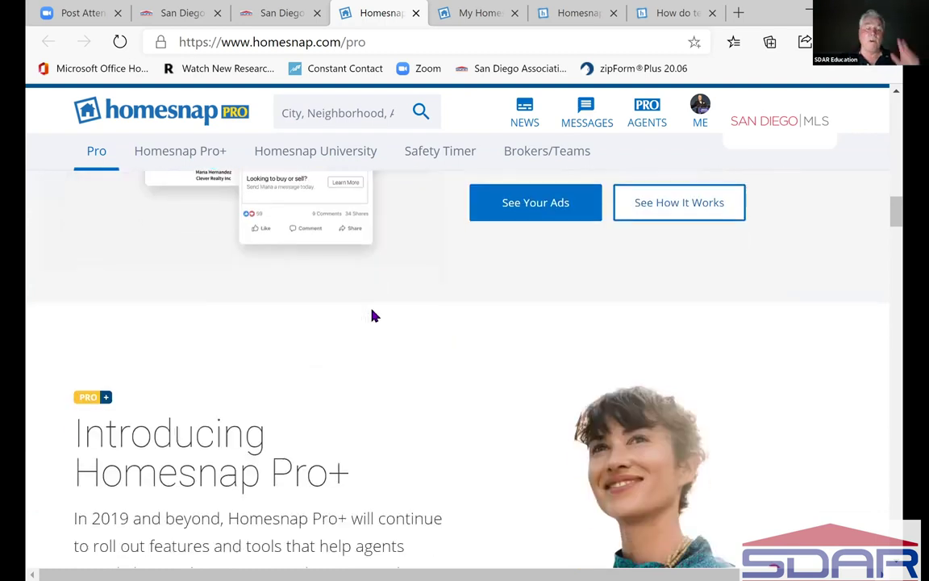
scroll(372, 316, down, 1)
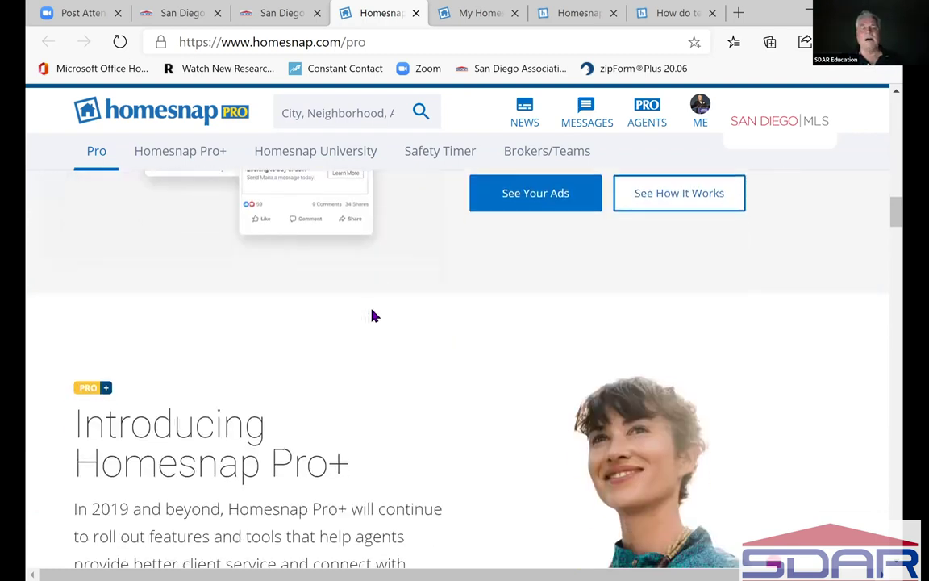
scroll(371, 315, down, 3)
scroll(373, 316, up, 1)
scroll(372, 310, down, 6)
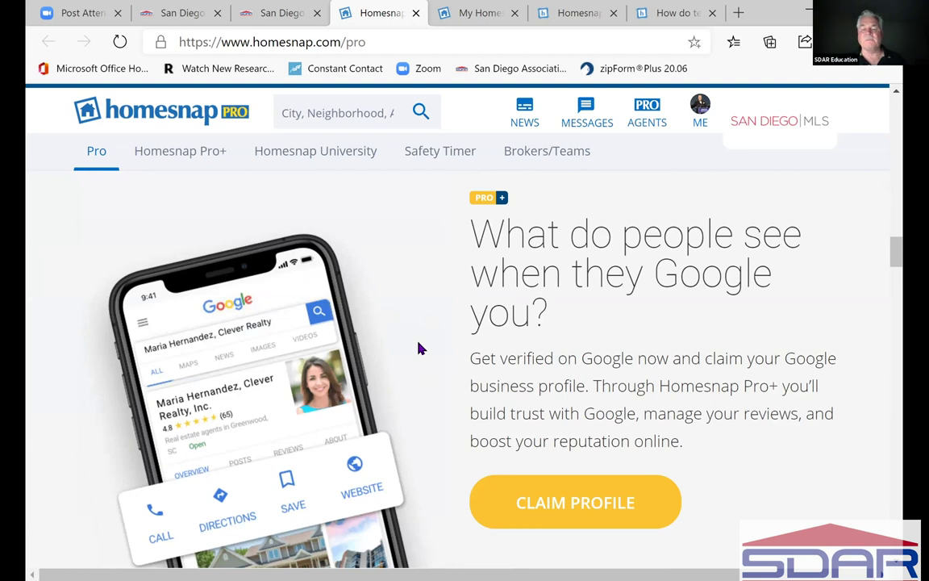
scroll(419, 349, down, 1)
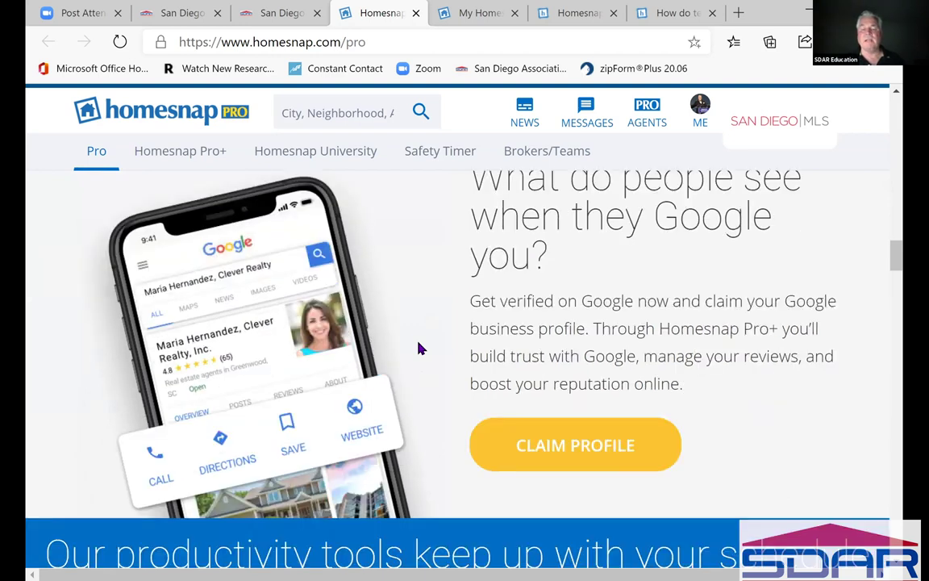
scroll(419, 348, down, 3)
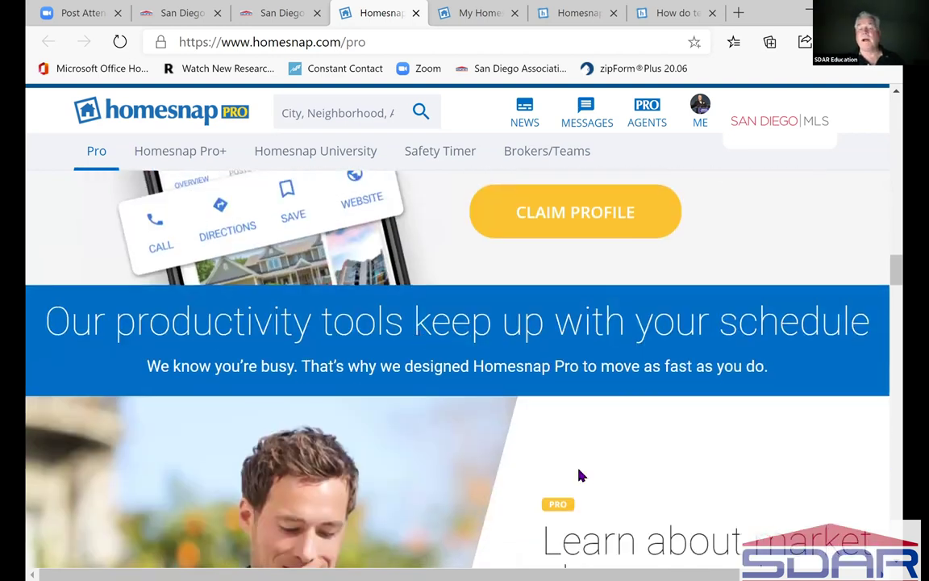
scroll(578, 475, up, 3)
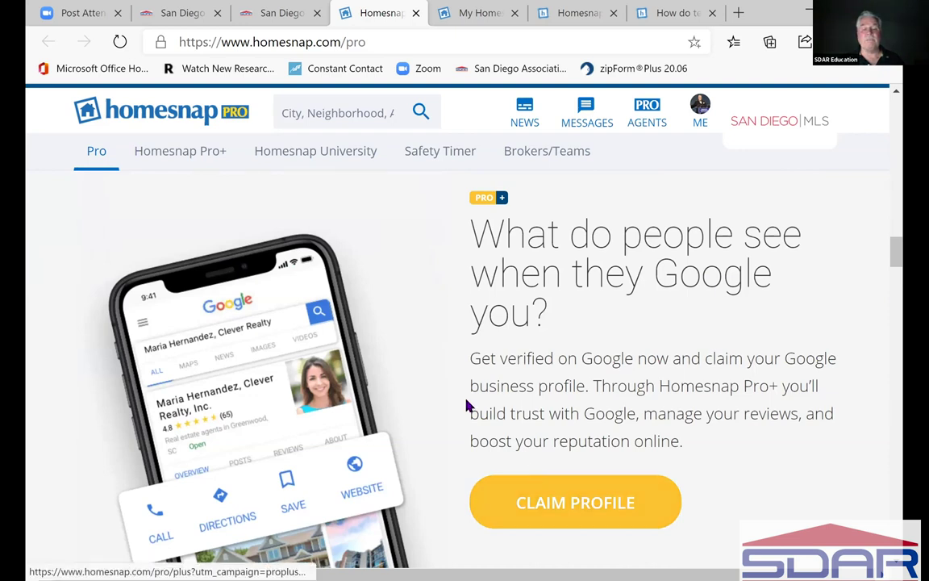
scroll(466, 406, down, 4)
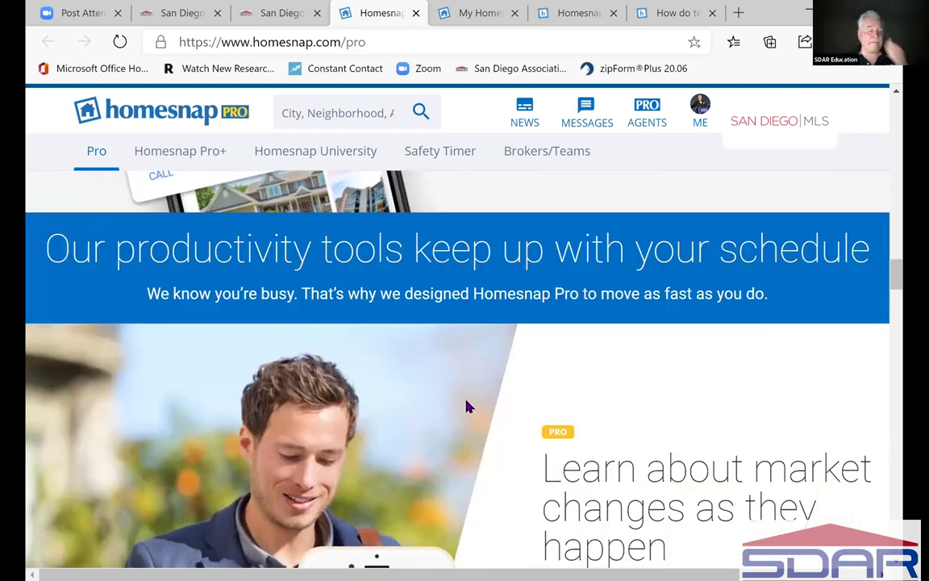
scroll(474, 411, down, 1)
scroll(479, 418, down, 7)
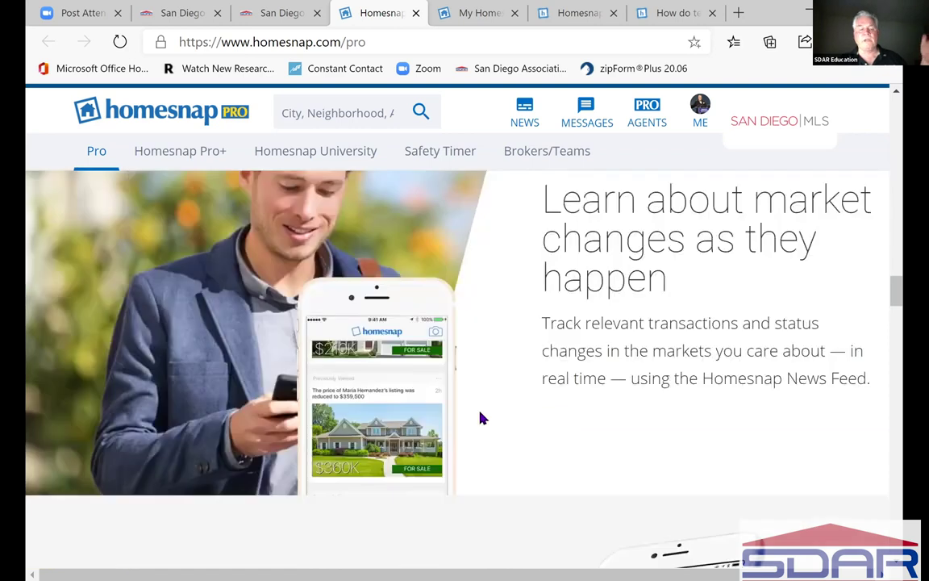
scroll(481, 417, down, 4)
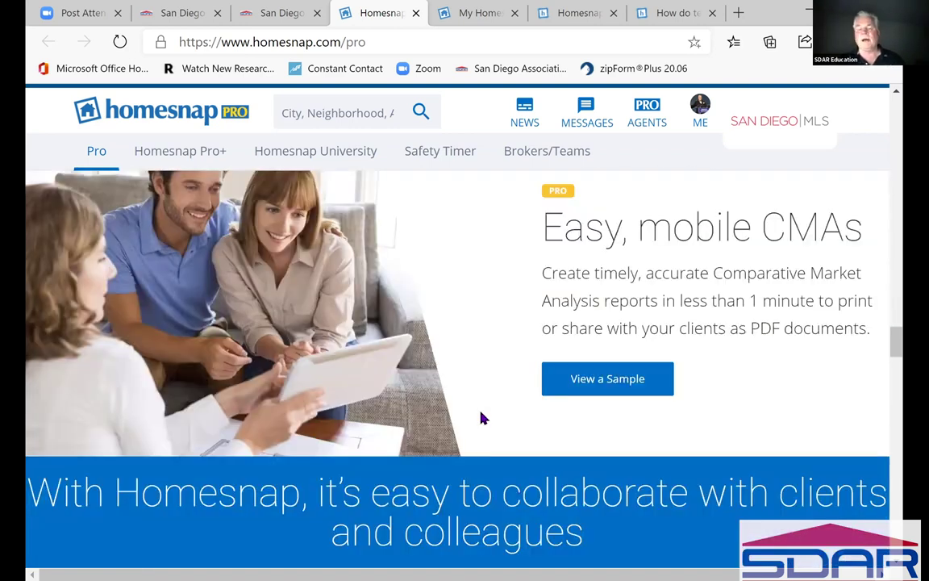
scroll(481, 418, down, 3)
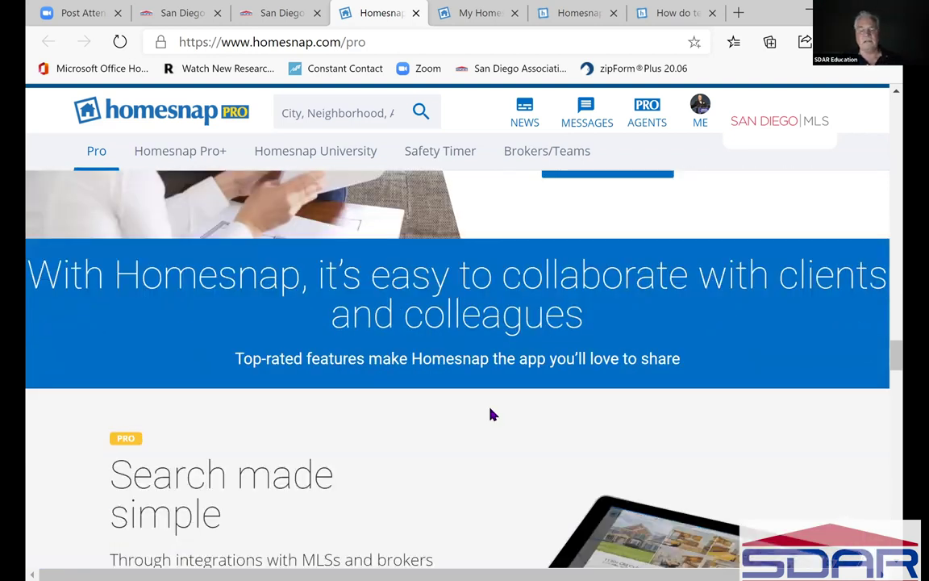
scroll(490, 414, down, 3)
scroll(490, 414, down, 5)
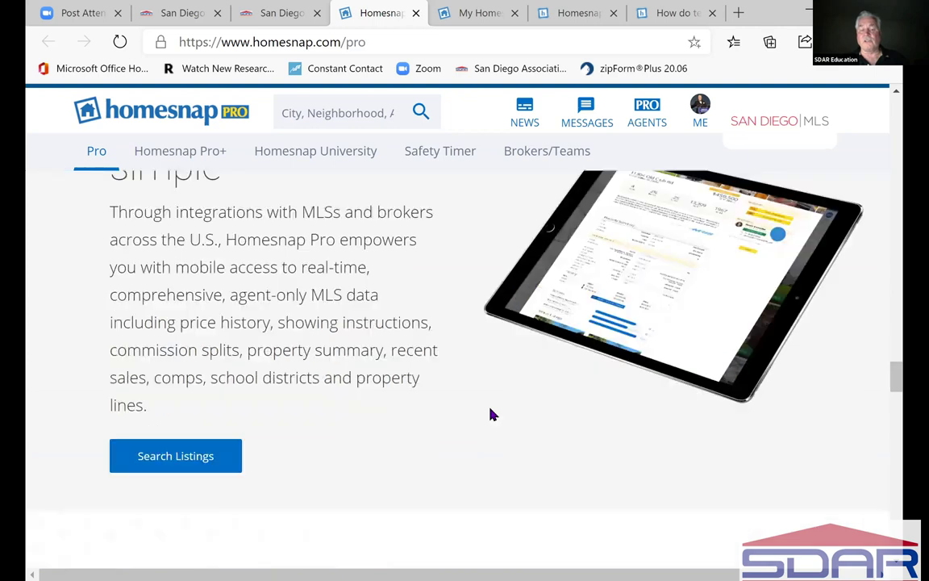
scroll(489, 409, down, 10)
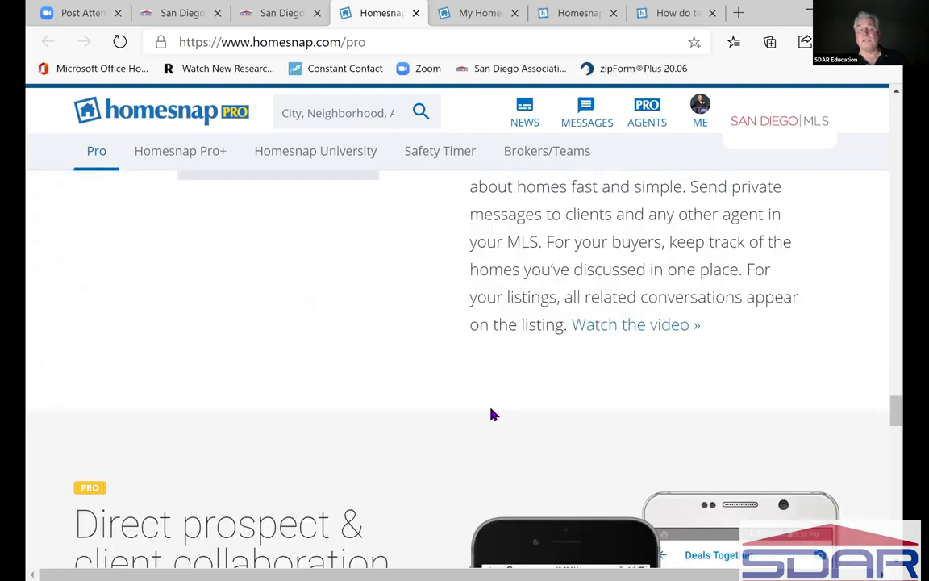
scroll(492, 411, down, 13)
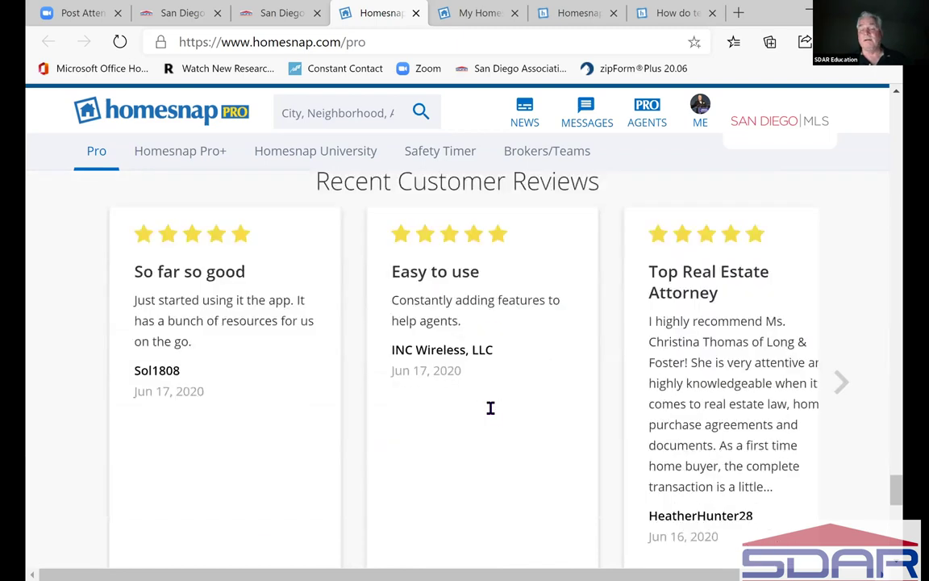
scroll(491, 409, down, 3)
scroll(491, 413, up, 3)
scroll(492, 413, down, 1)
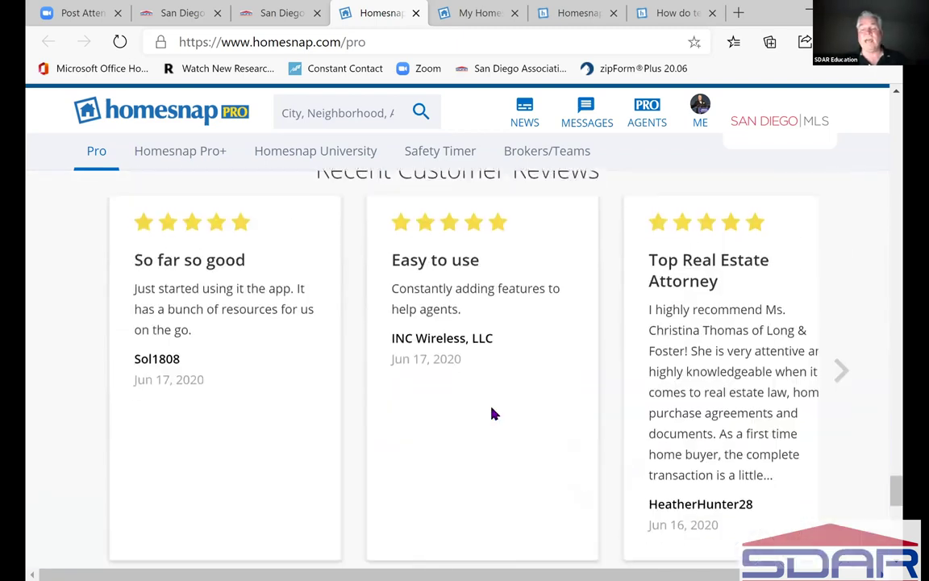
scroll(493, 413, down, 8)
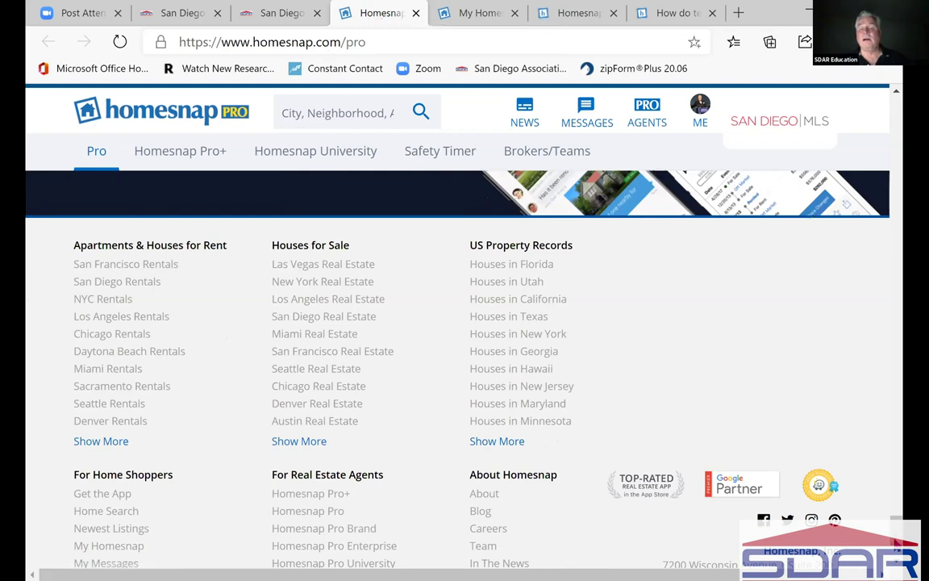
scroll(811, 363, up, 10)
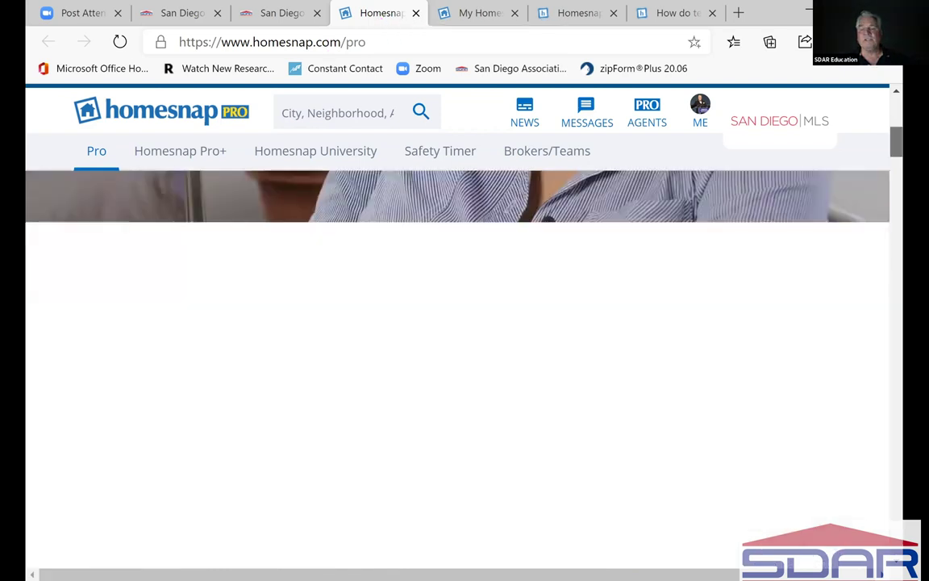
scroll(516, 563, up, 4)
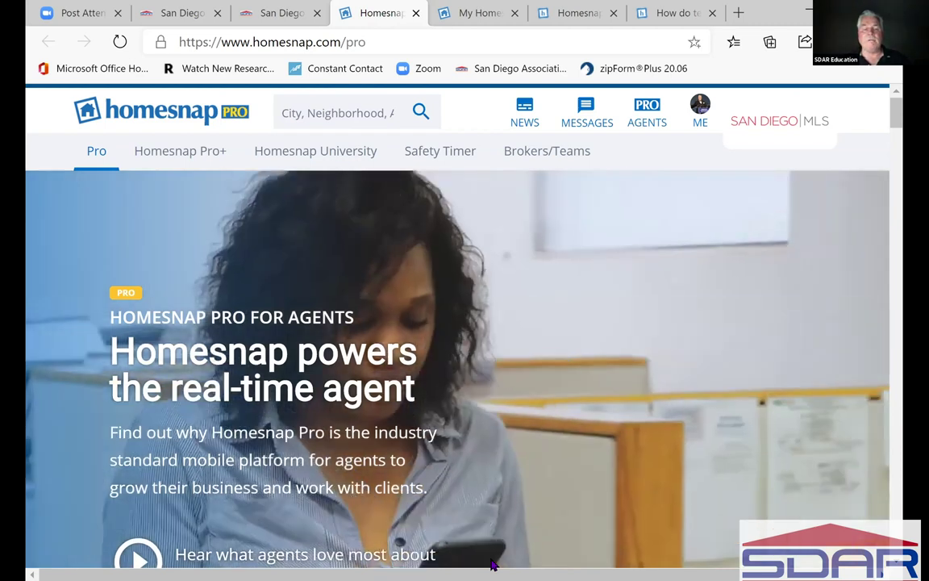
- Switch to PowerPoint and present the E-Mail Updates slide full screen from the current slide
key(alt+Tab)
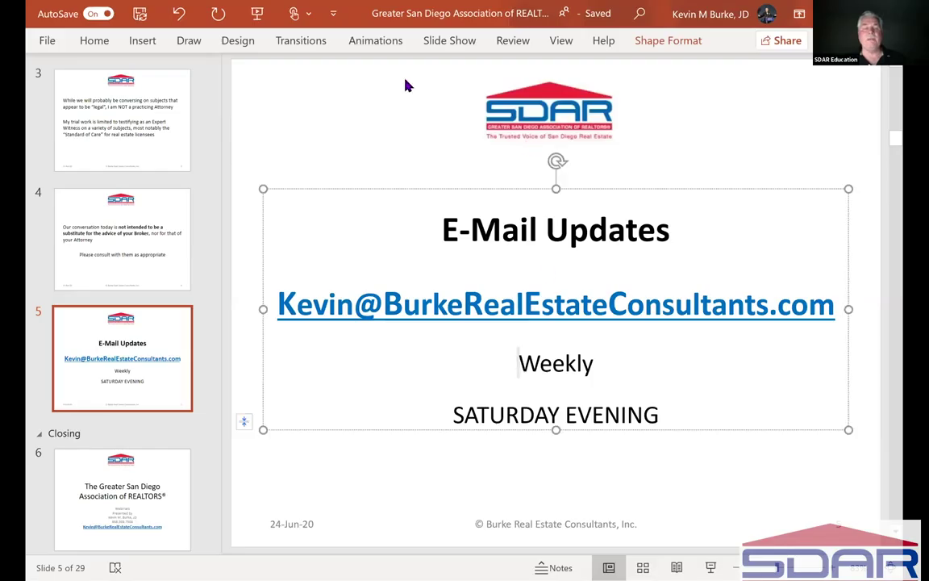
click(444, 50)
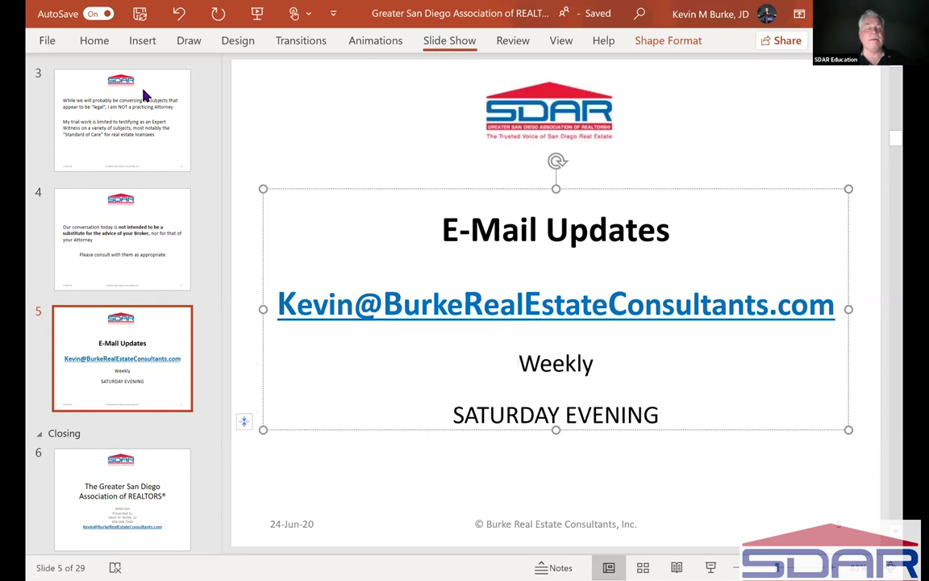
click(102, 97)
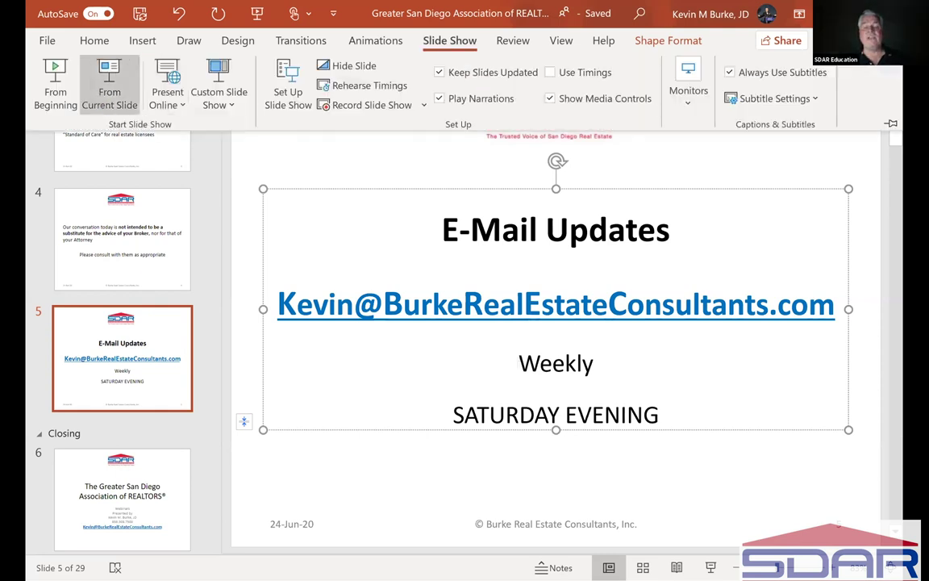